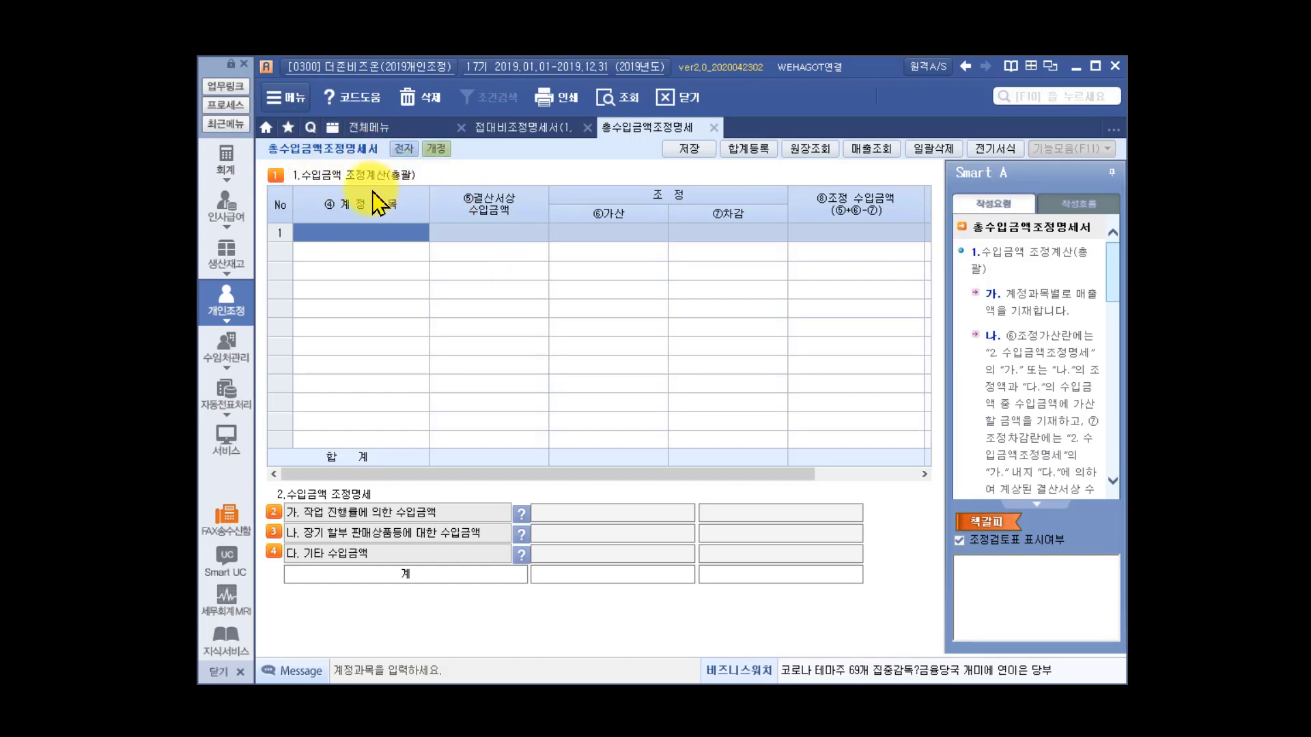
Step: Review the 상품매출, 제품매출 and 잡이익 amounts in the 매출조회 sales inquiry and close it
double_click(375, 233)
click(727, 524)
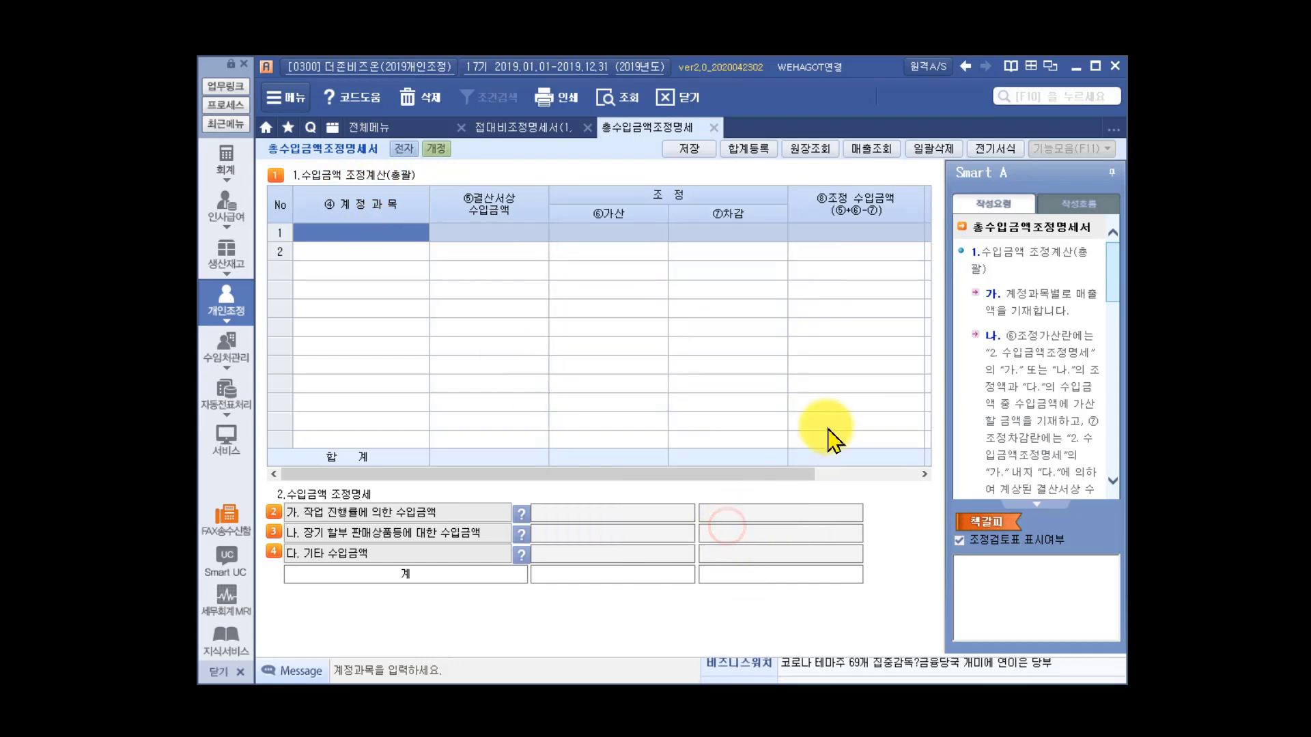
click(869, 148)
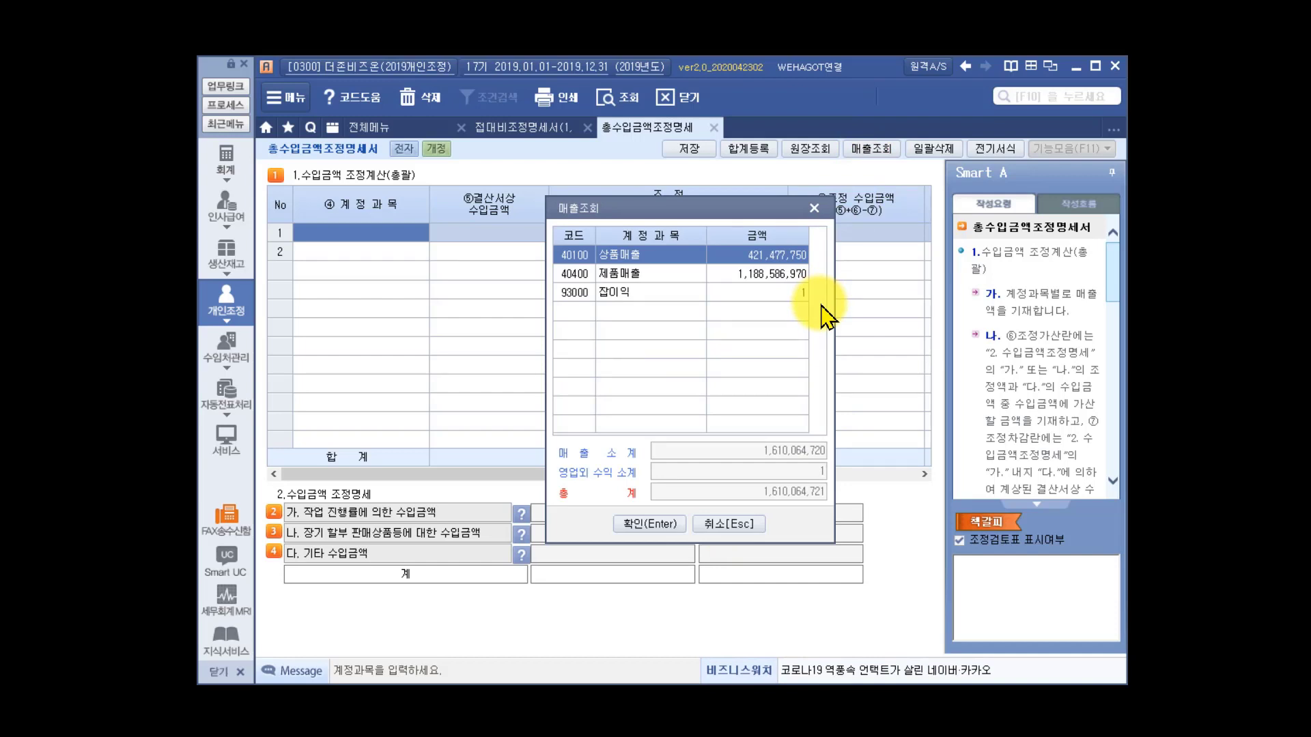
click(754, 292)
click(753, 272)
click(741, 253)
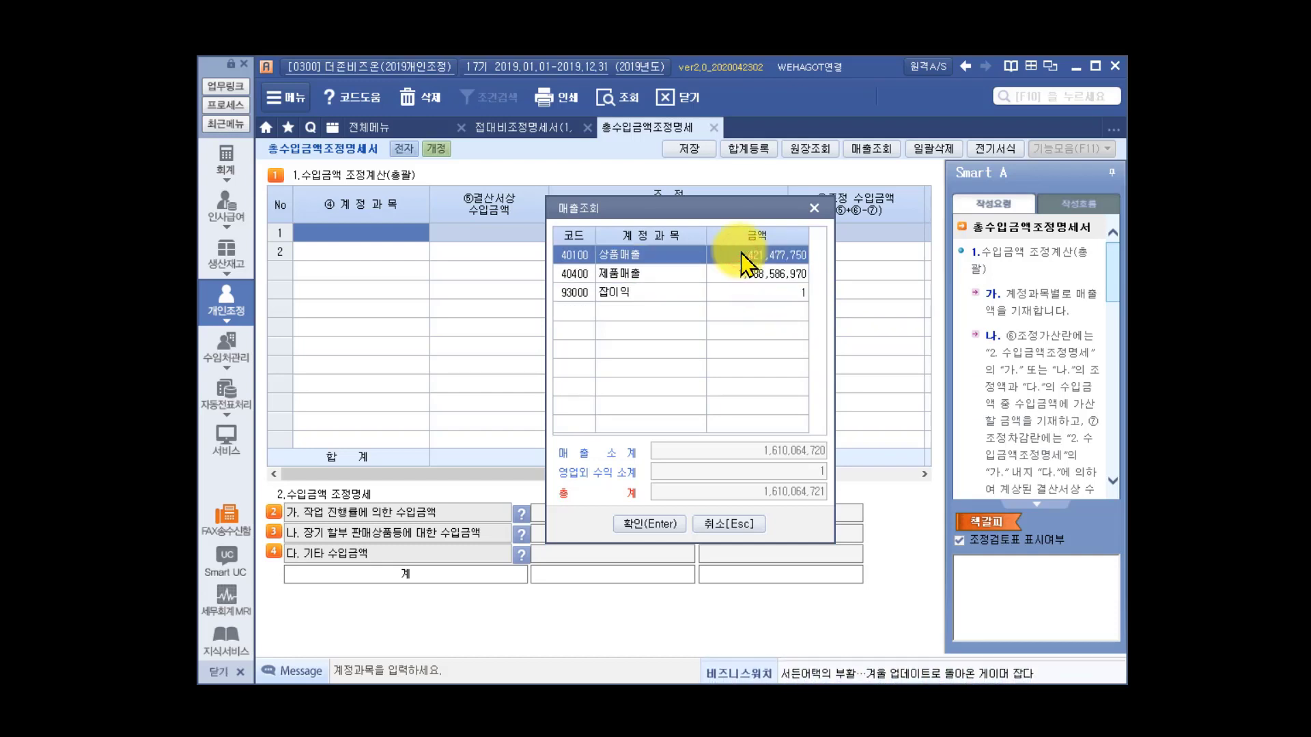
click(678, 524)
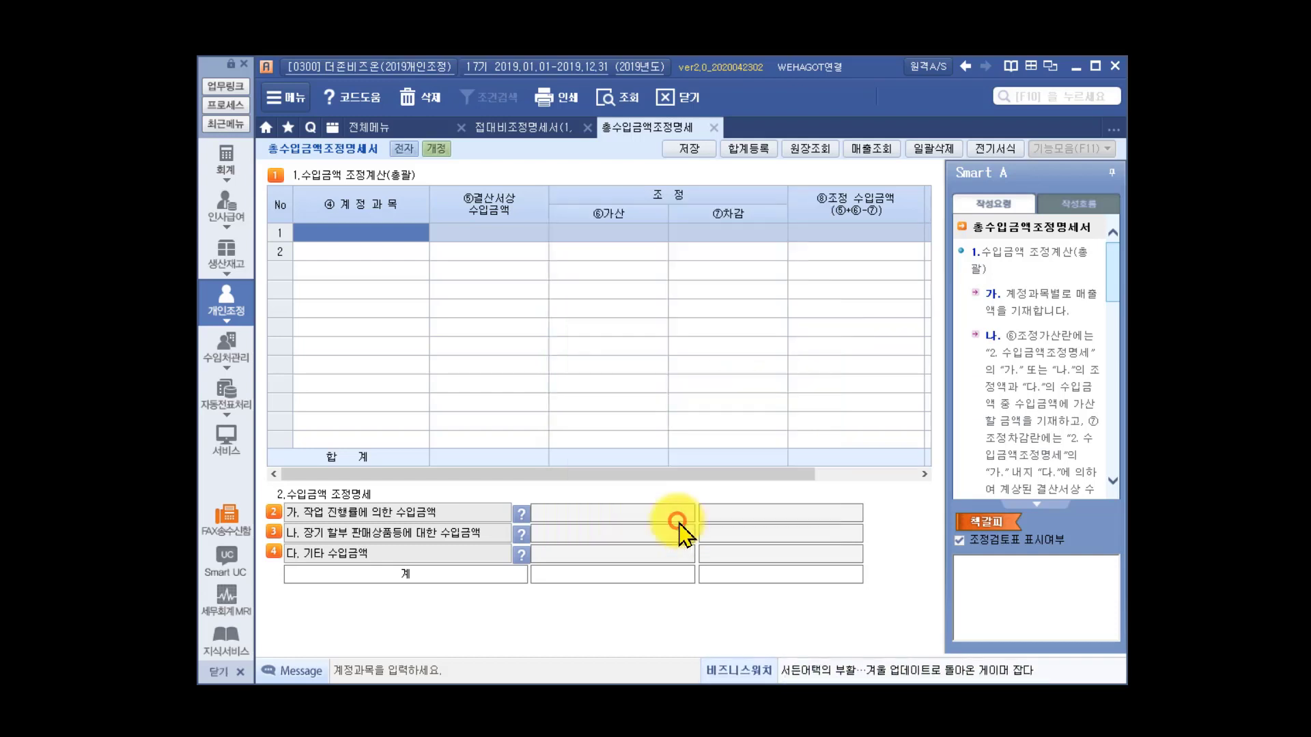
Step: Bring the 상품매출 and 제품매출 accounts with their 결산서상 수입금액 into rows 1 and 2 of 수입금액 조정계산
click(379, 251)
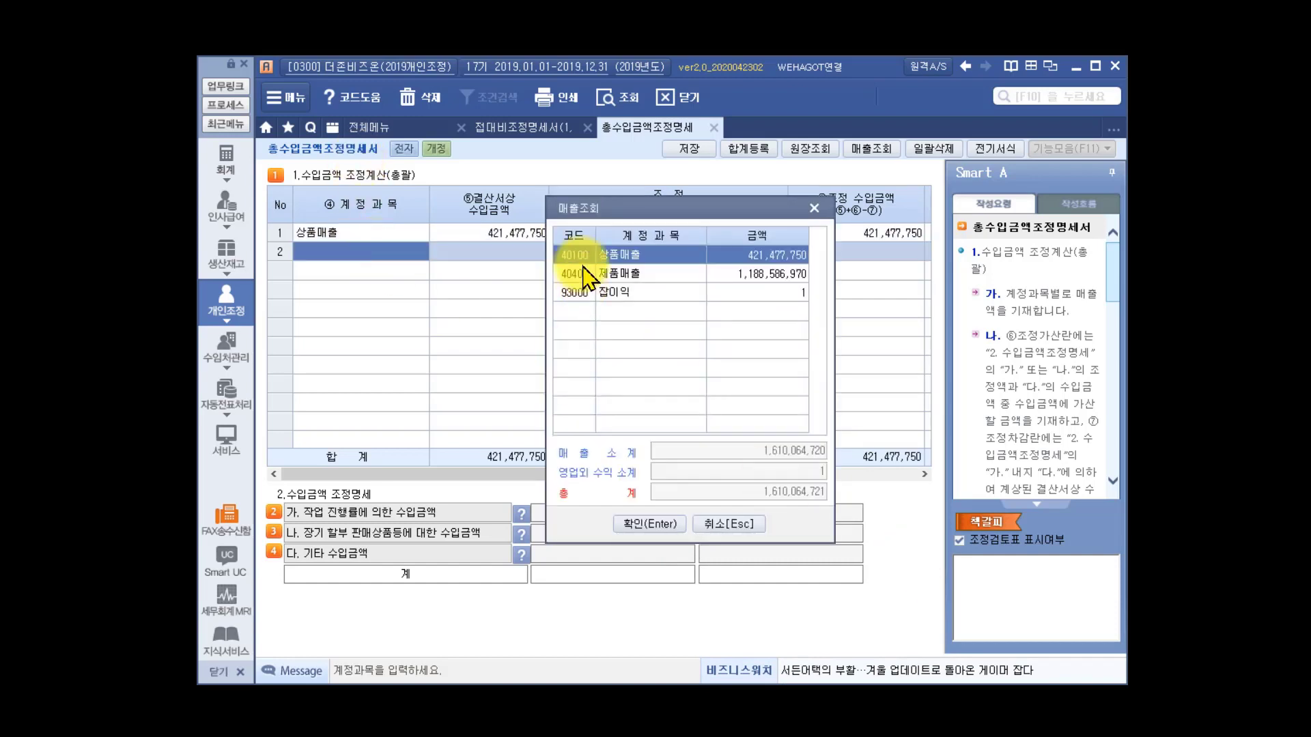
double_click(590, 271)
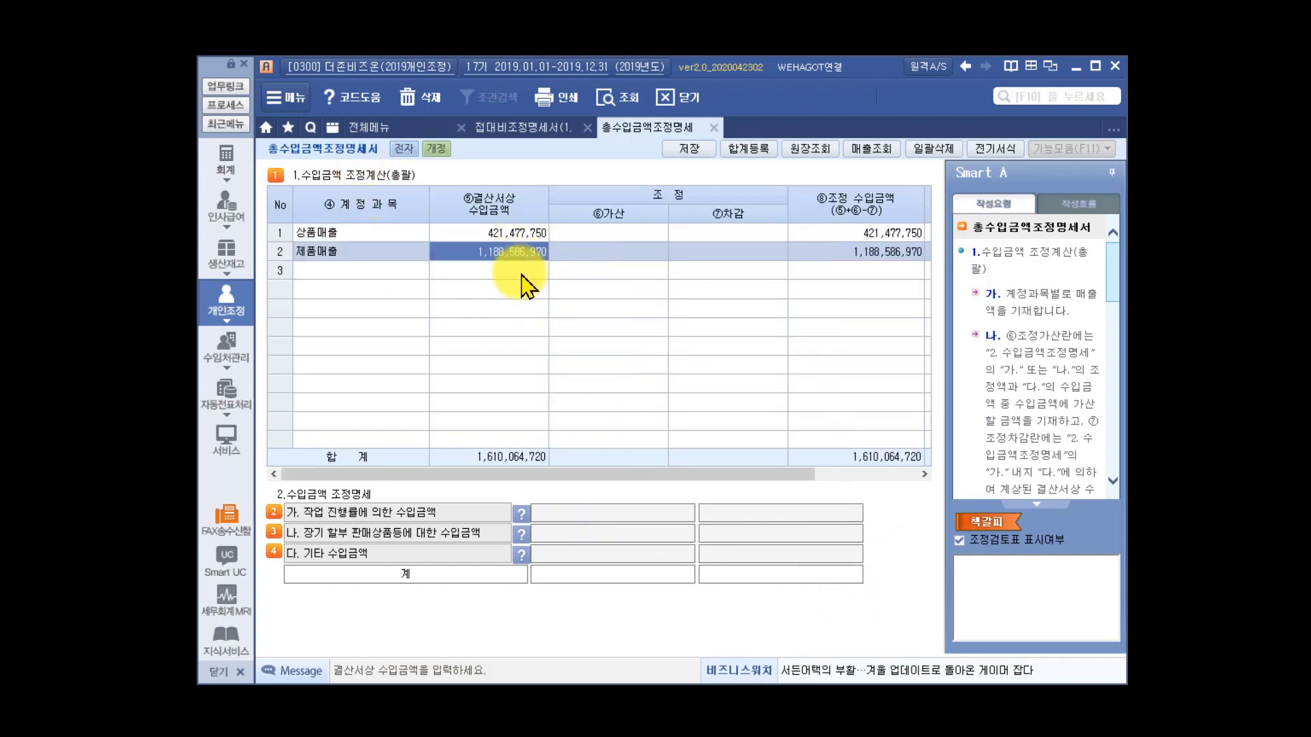
click(505, 232)
click(511, 252)
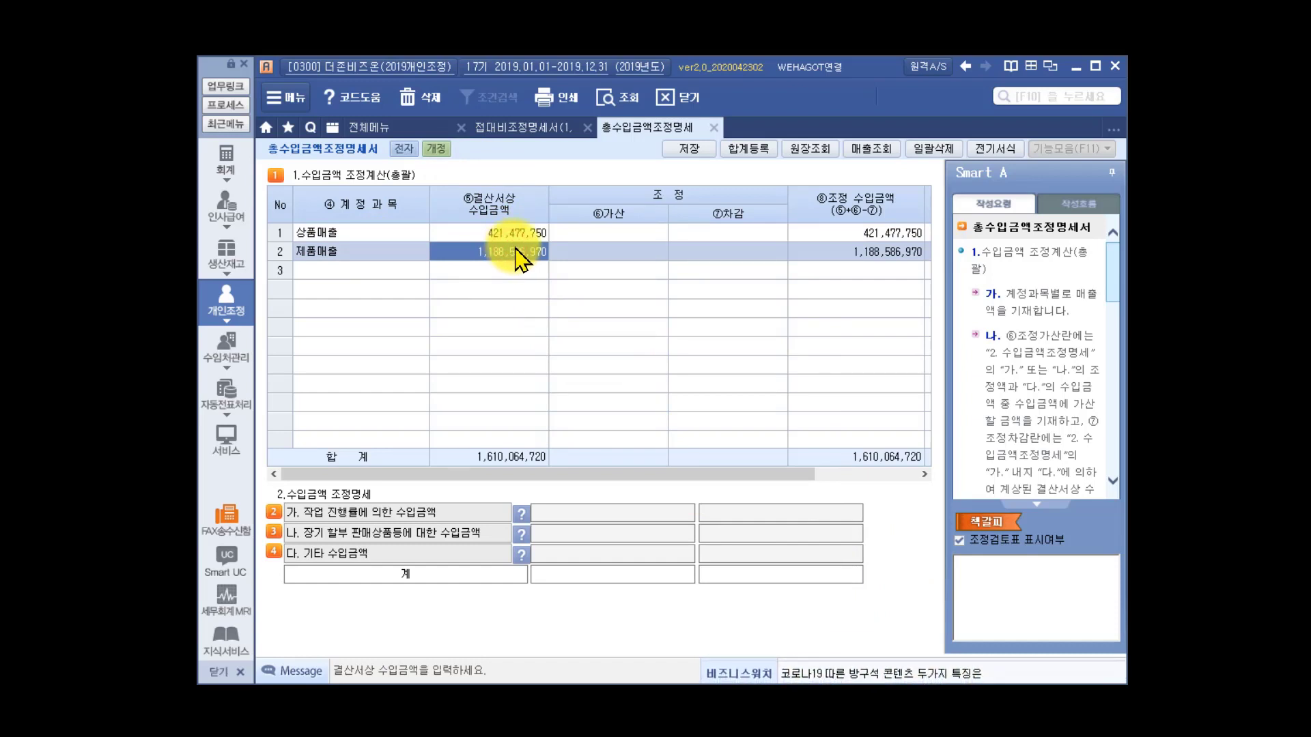
Step: Check the adjustment and adjusted revenue columns for both sales rows, and save the 총수입금액조정명세서
click(628, 252)
click(712, 258)
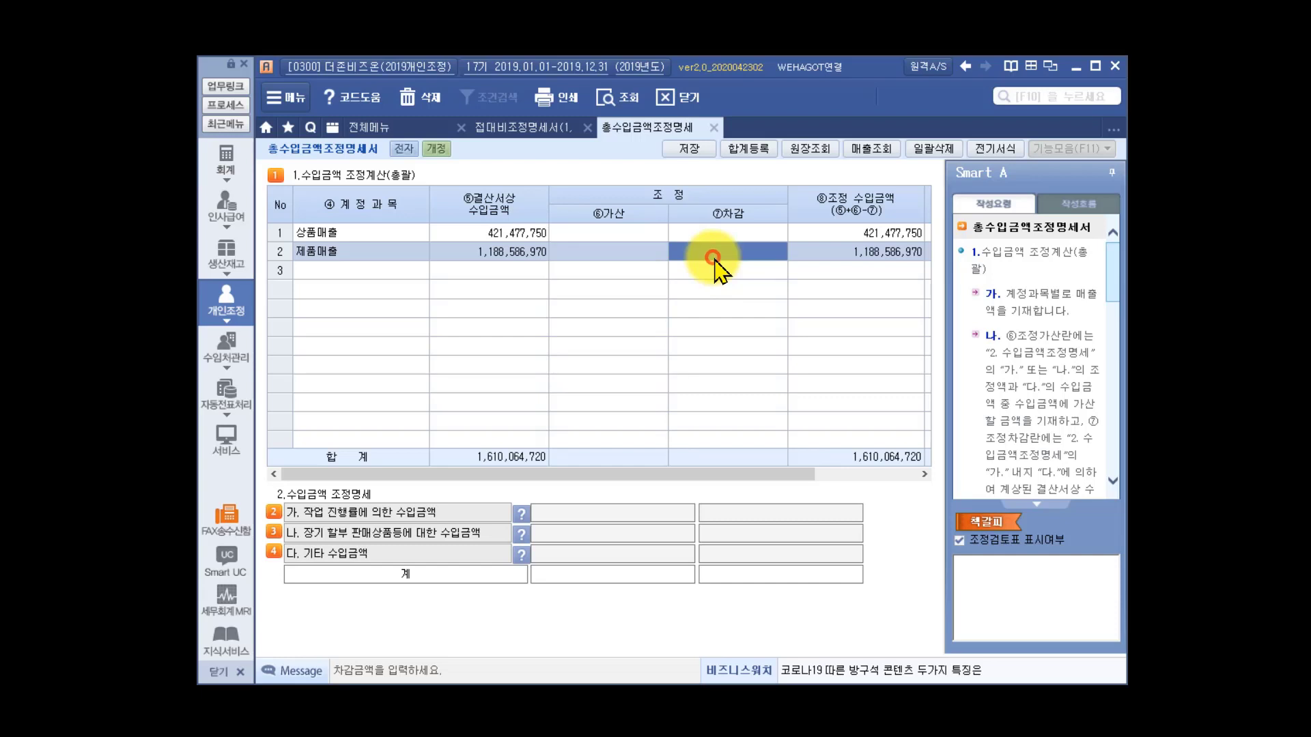
click(857, 232)
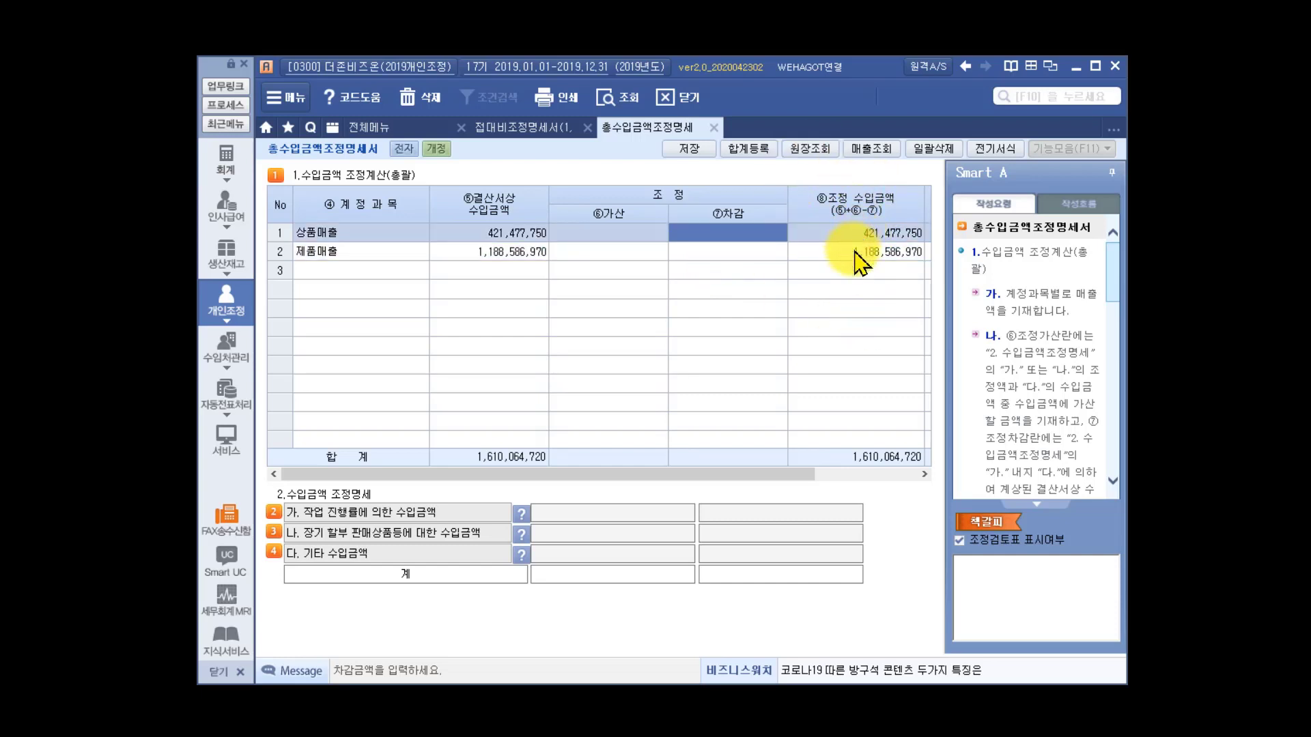
click(856, 251)
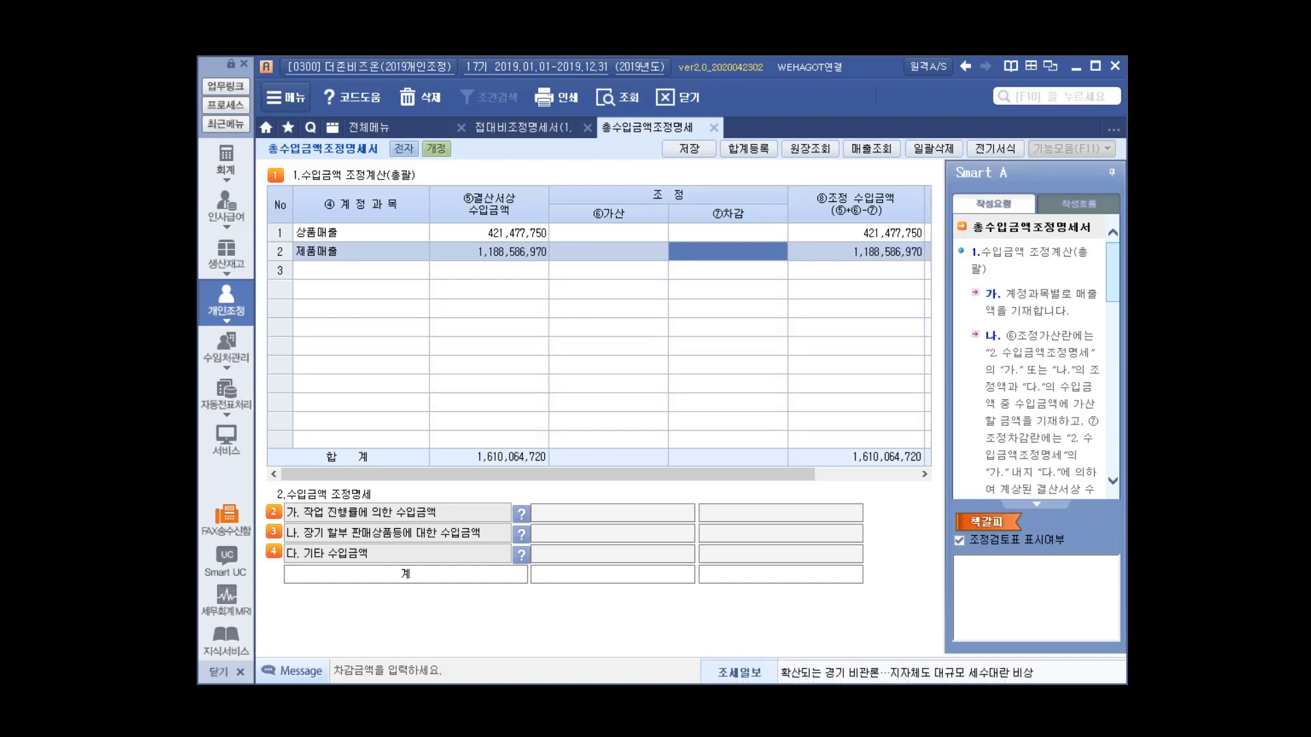
click(515, 252)
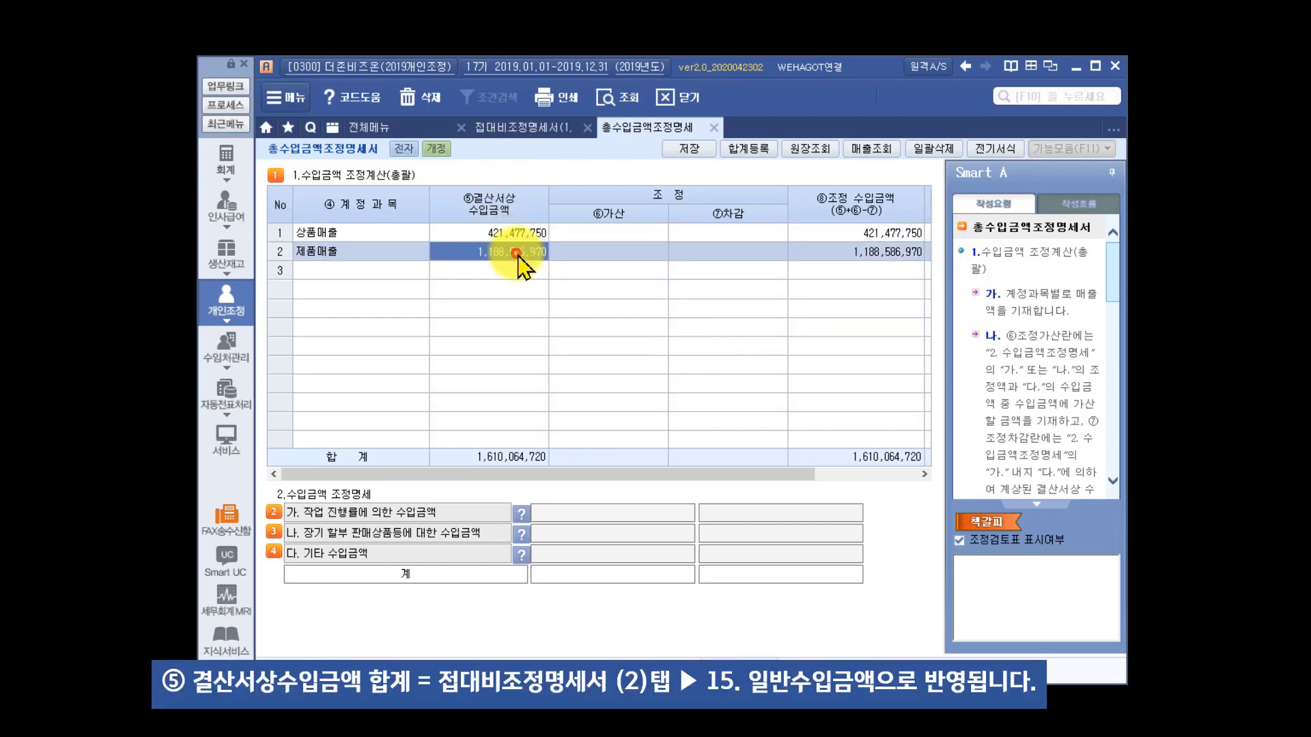
click(689, 148)
click(700, 418)
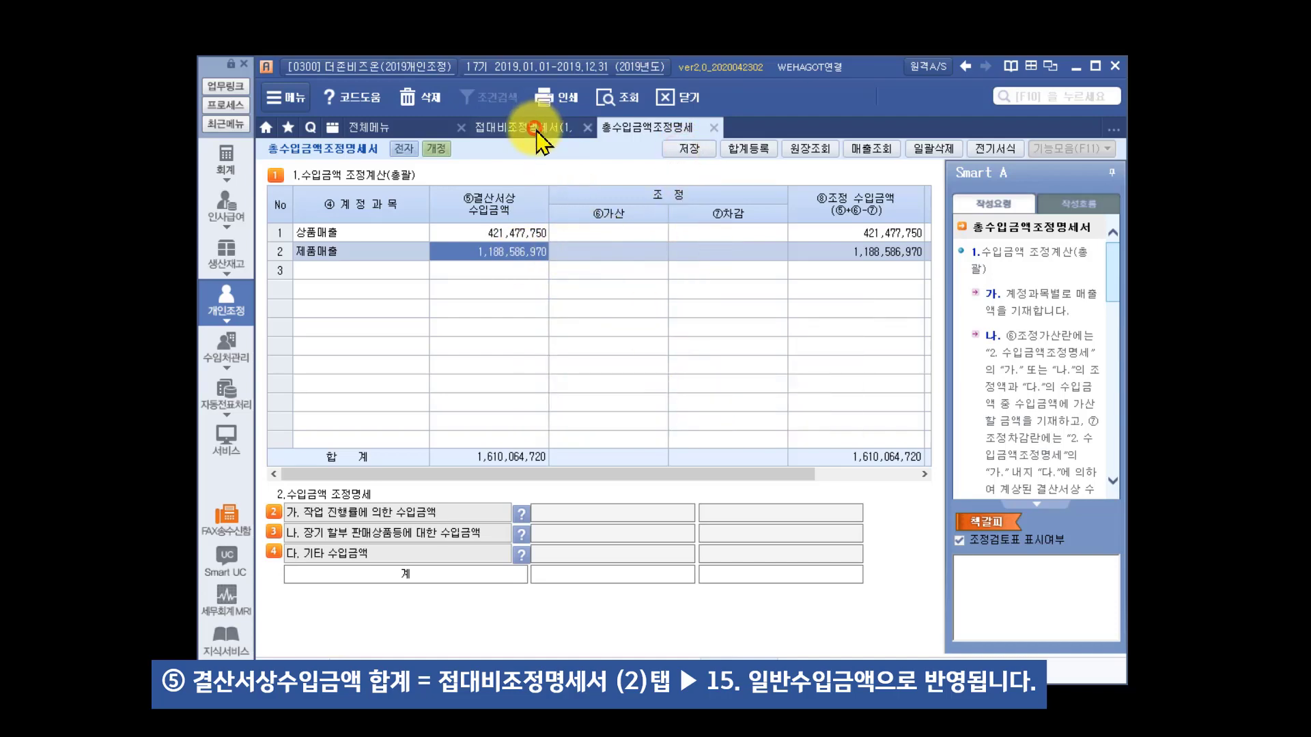
Step: Reload the figures in part (2) of the 접대비조정명세서 so 15.일반수입금액 takes the saved revenue
click(534, 128)
click(418, 180)
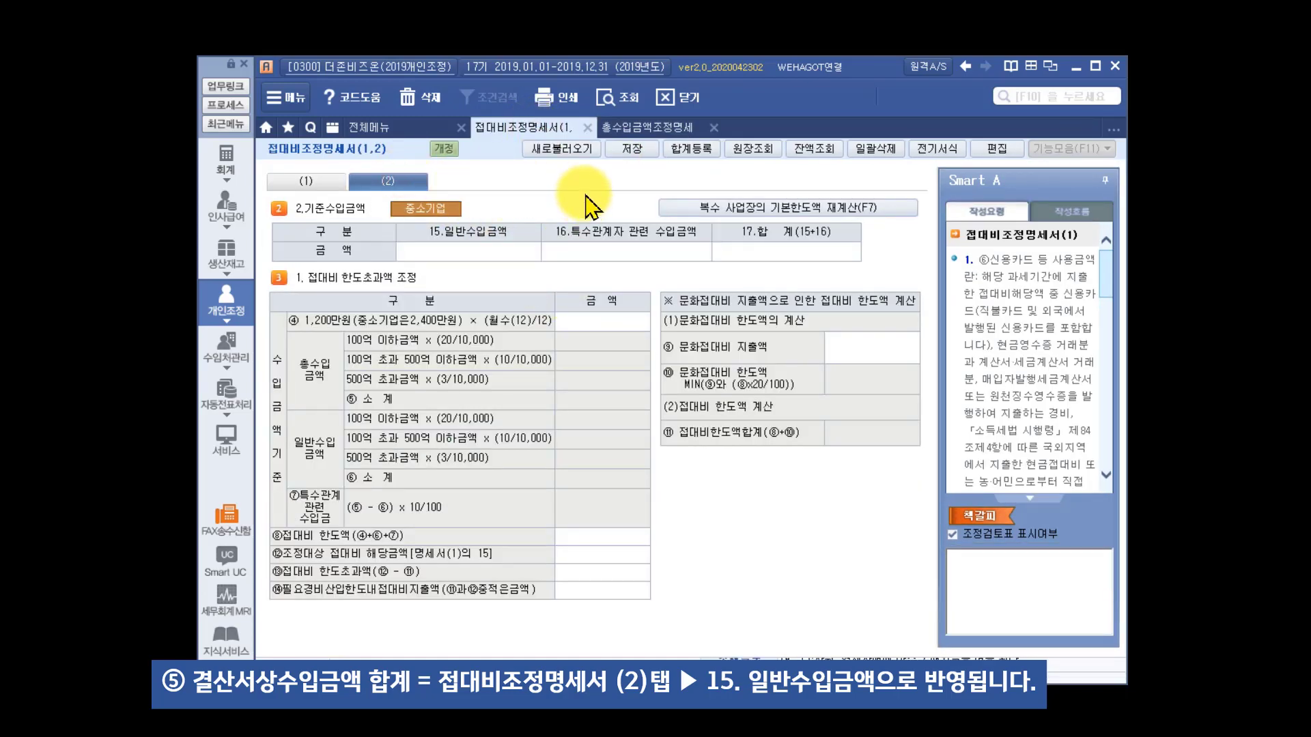
click(561, 149)
click(658, 418)
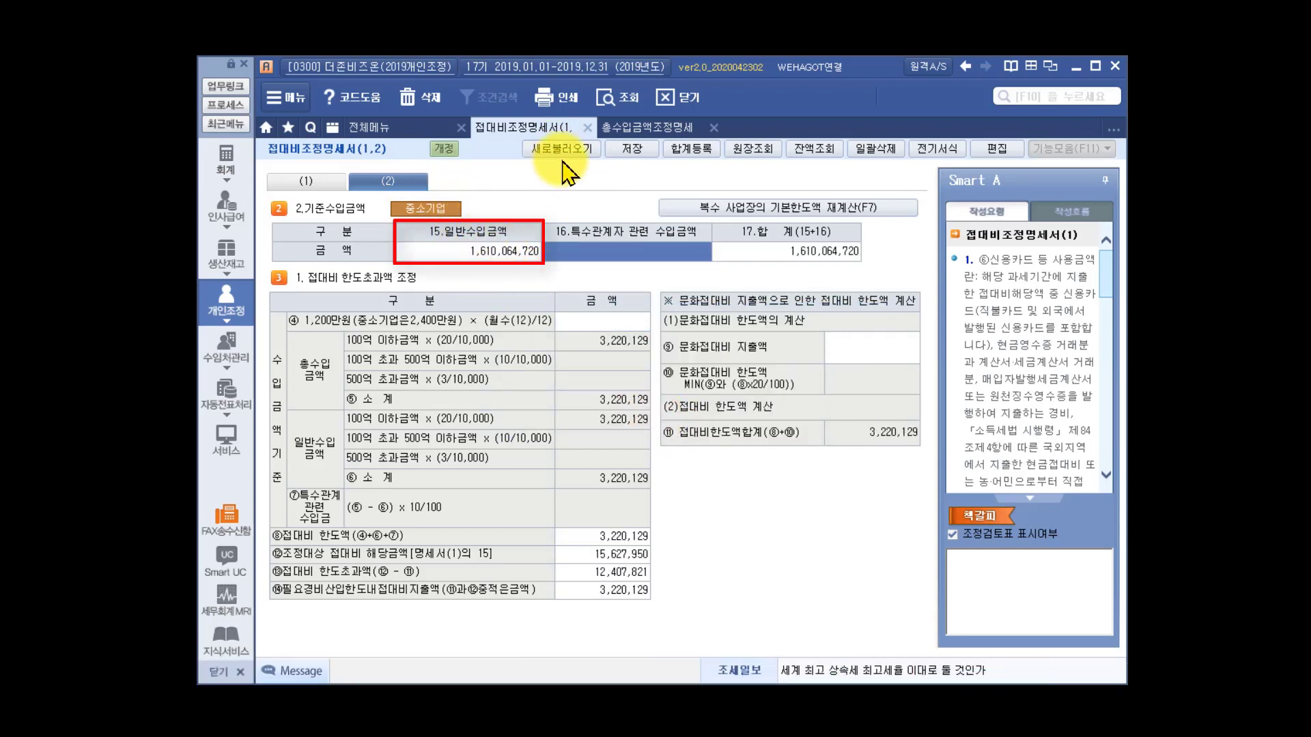
Step: In the 다. 기타 수입금액 details of the 총수입금액조정명세서, enter 상품위탁판매누락 with a 수입금액 of 3,000,000
click(639, 129)
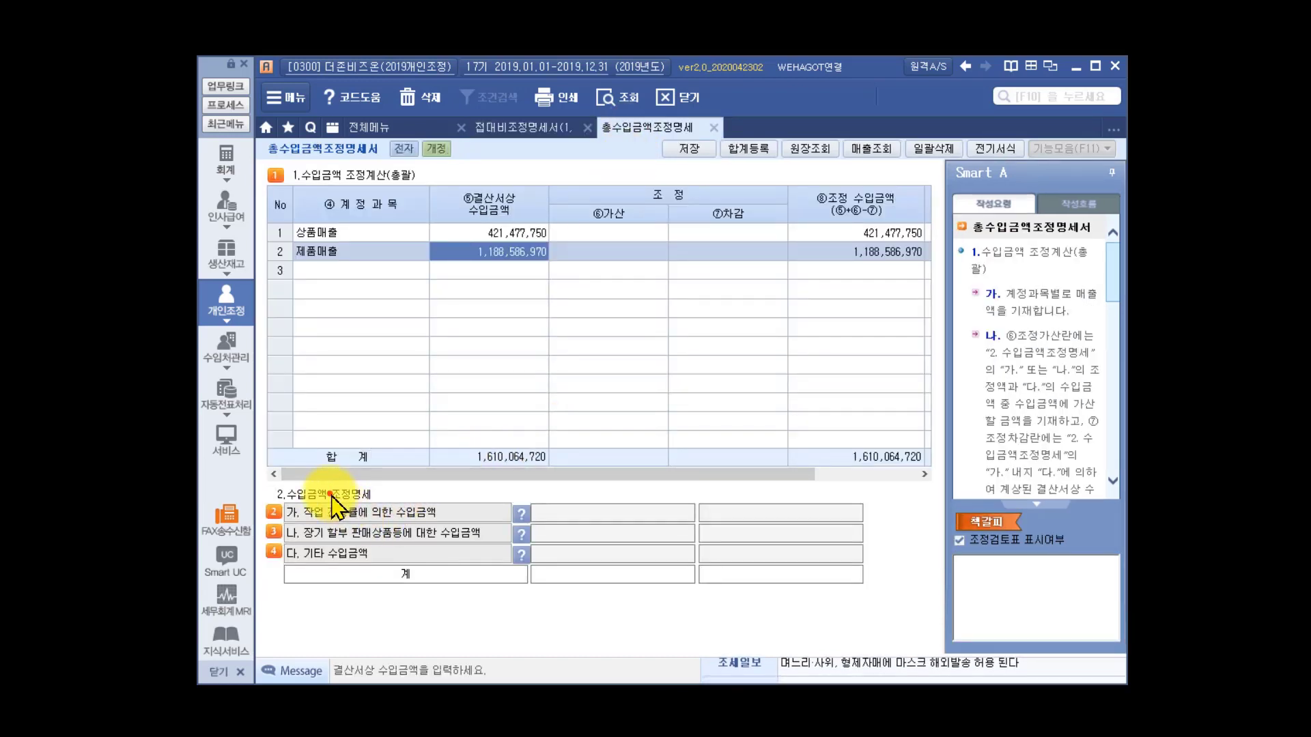
click(387, 512)
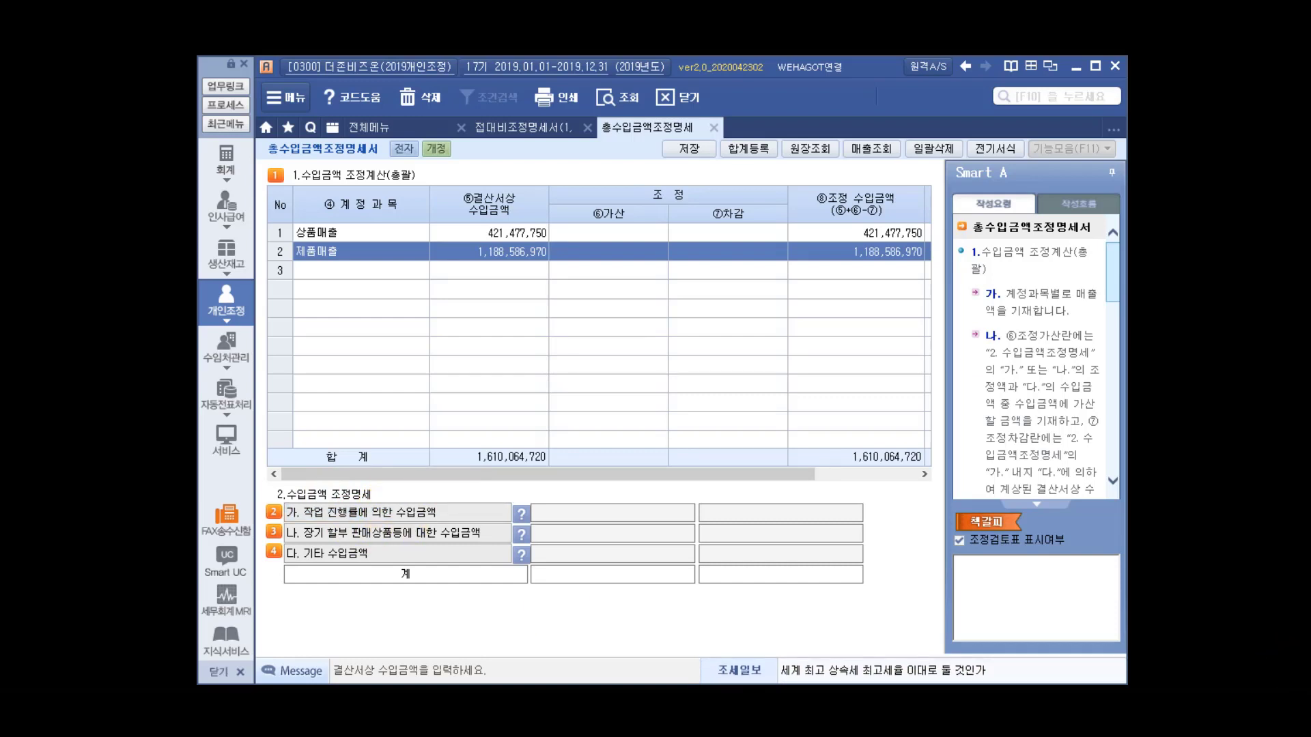
click(306, 554)
click(521, 555)
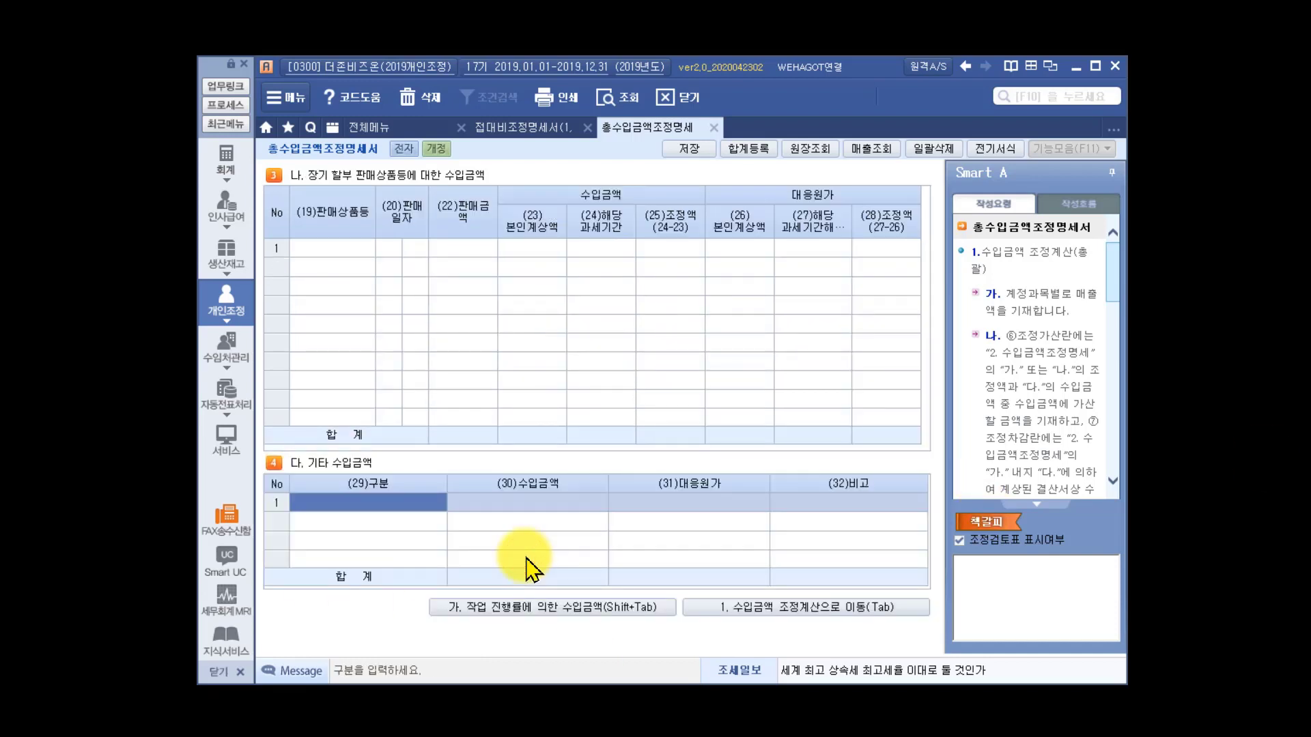
click(381, 500)
text(상품위탁판매누락)
click(494, 507)
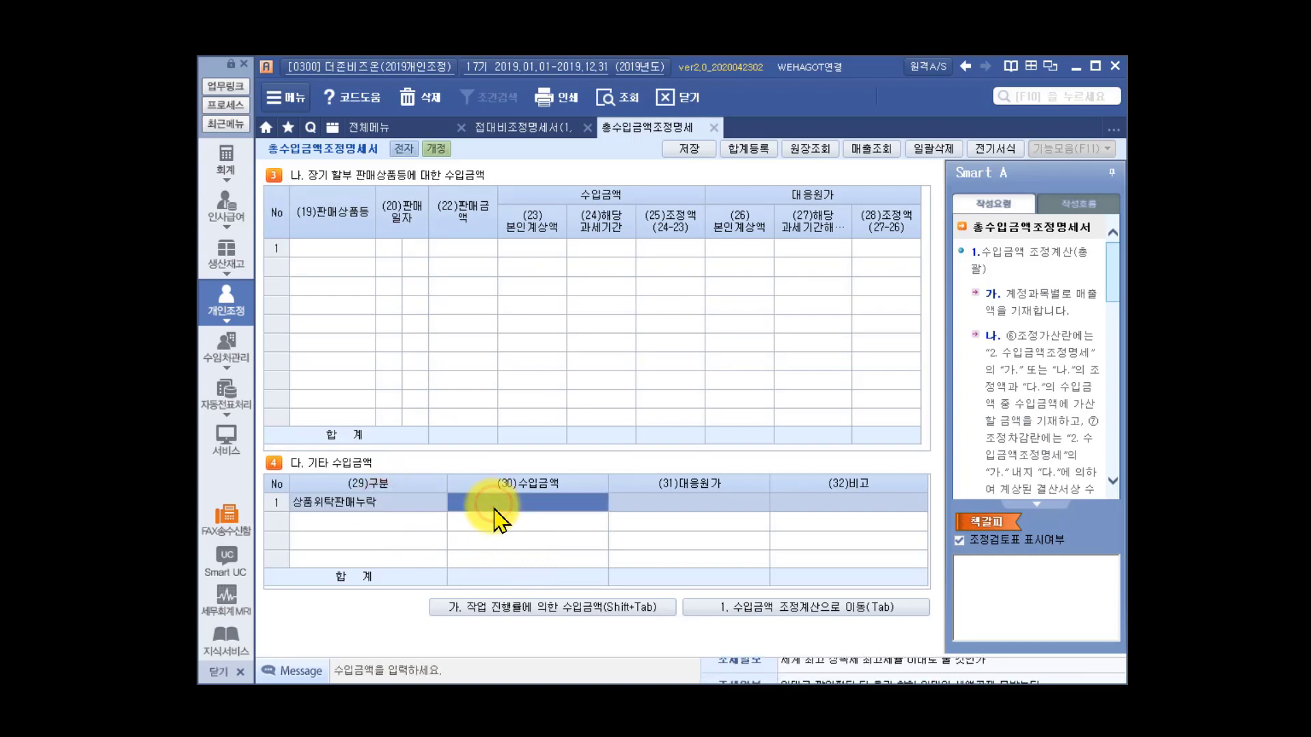
text(3000000)
key(Return)
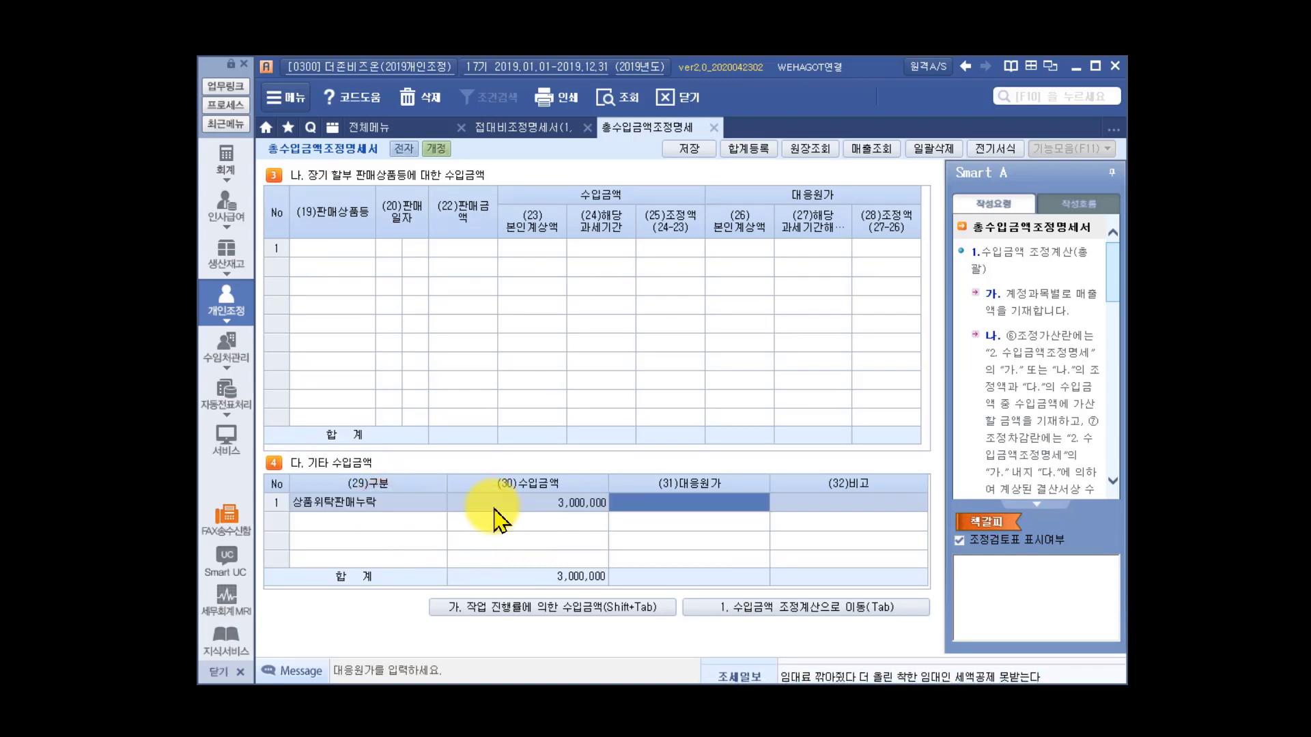
Step: Back in 수입금액 조정계산, set the 가산 amount of the 제품매출 row to 3,000,000 and save the statement
click(749, 618)
click(638, 257)
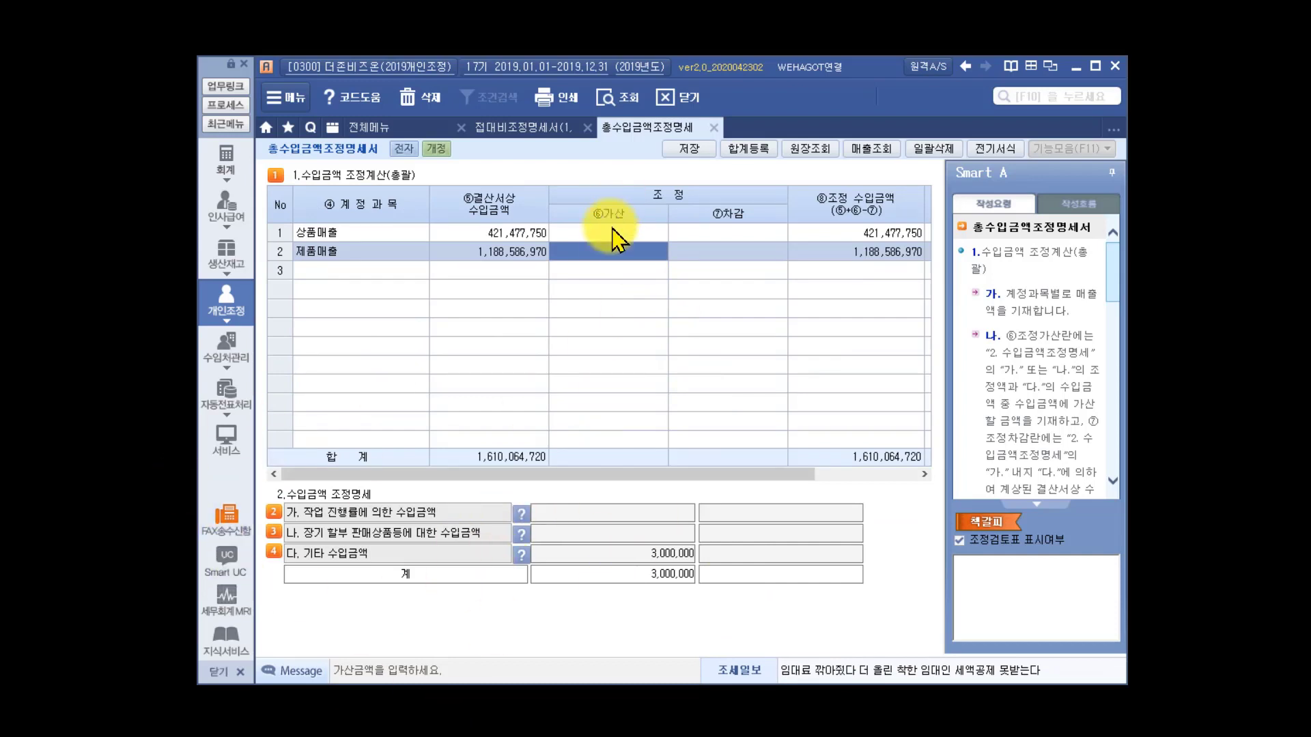
text(3000000)
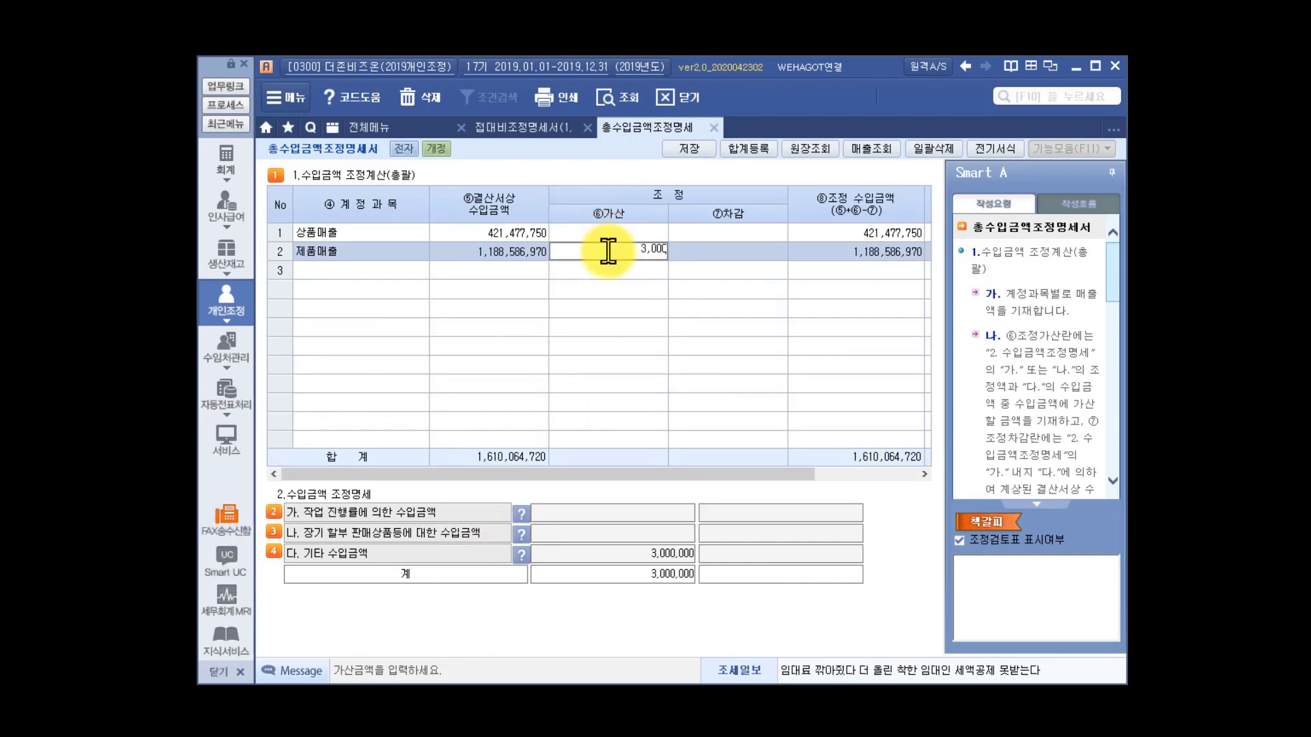
key(Return)
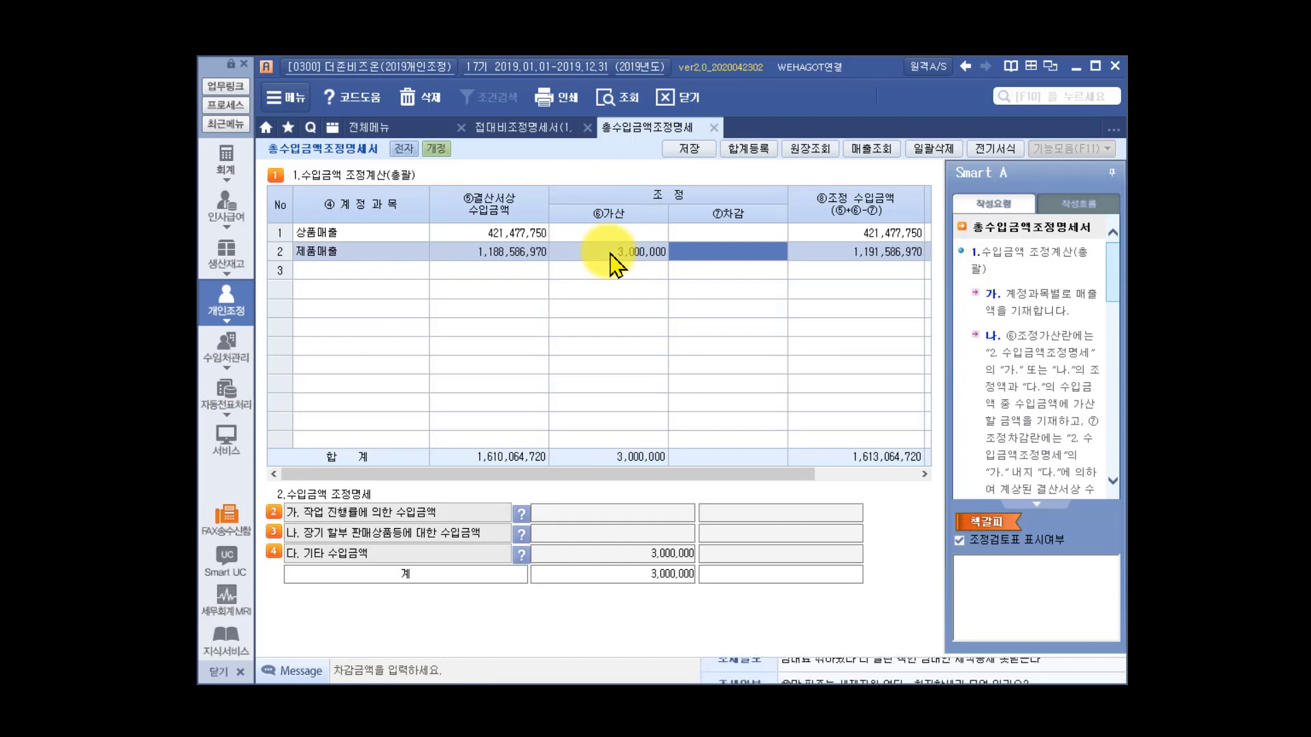
click(691, 147)
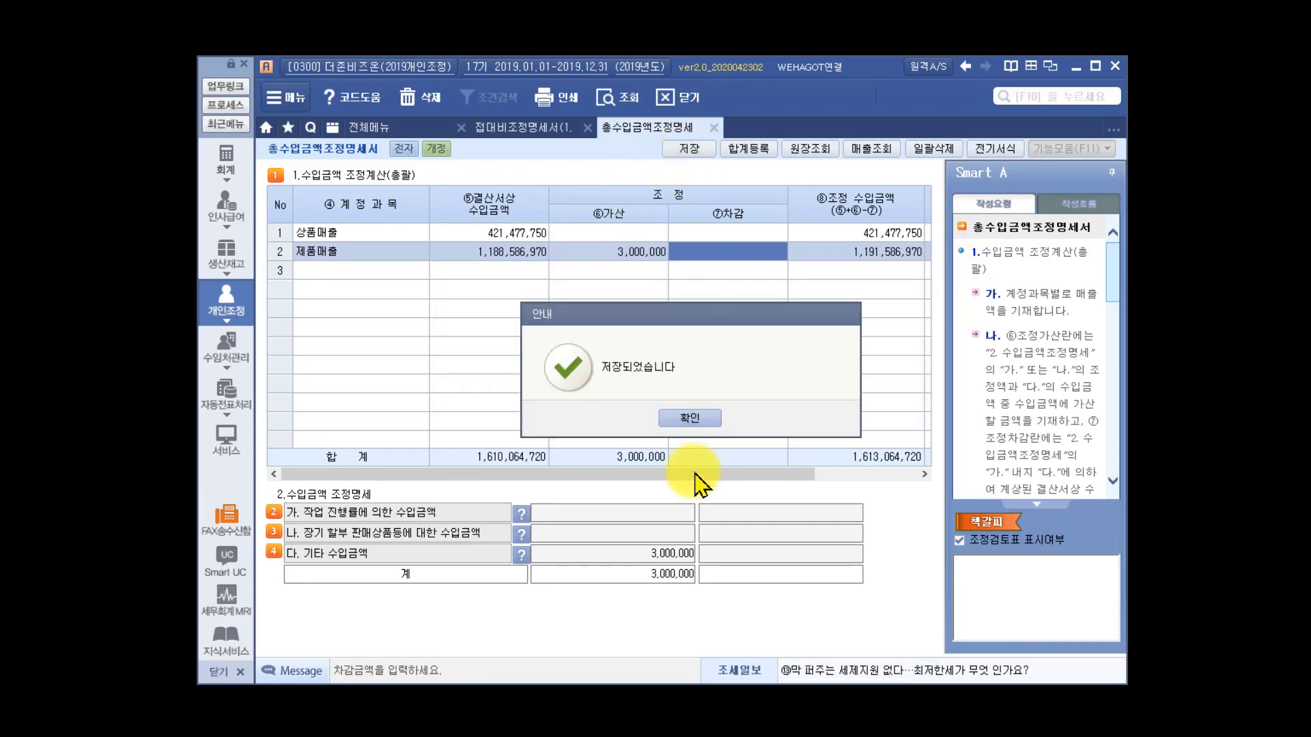
click(698, 422)
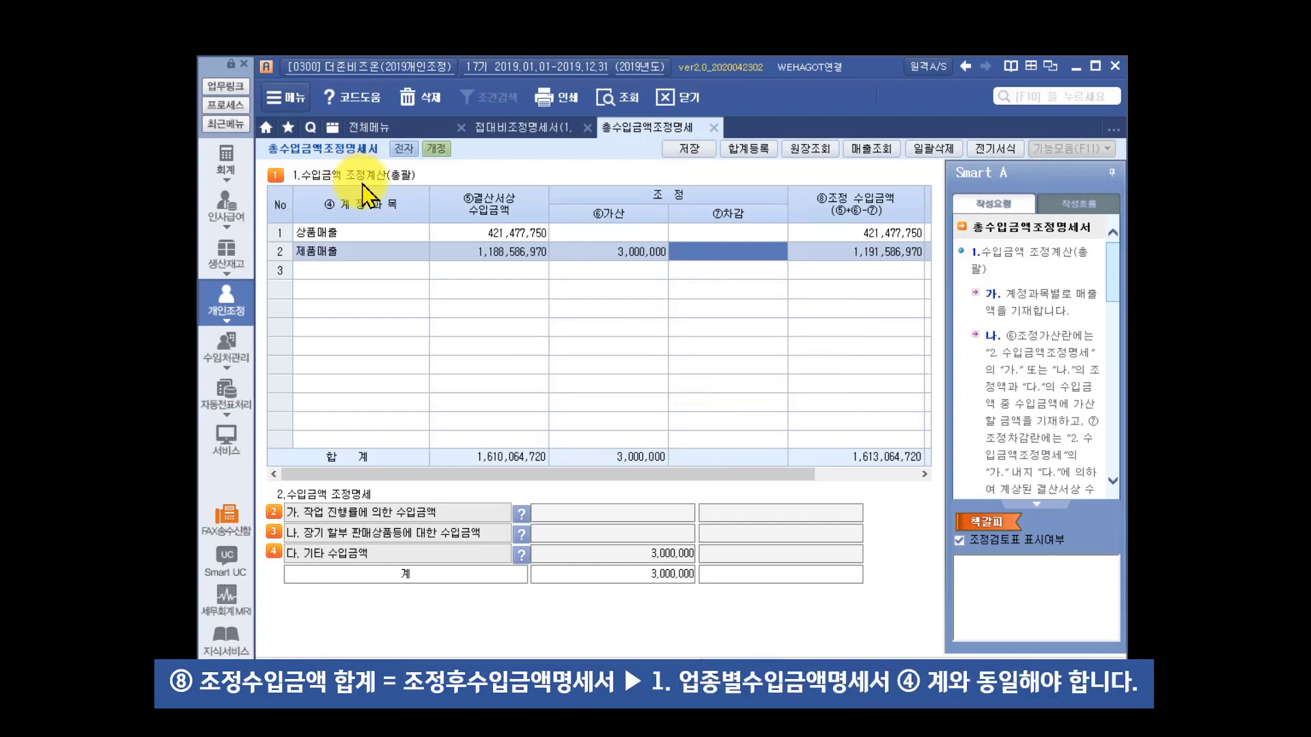
Step: Open the 조정후 수입금액명세서, reload its amounts from the related forms, and compare its total with the 총수입금액조정명세서
click(903, 233)
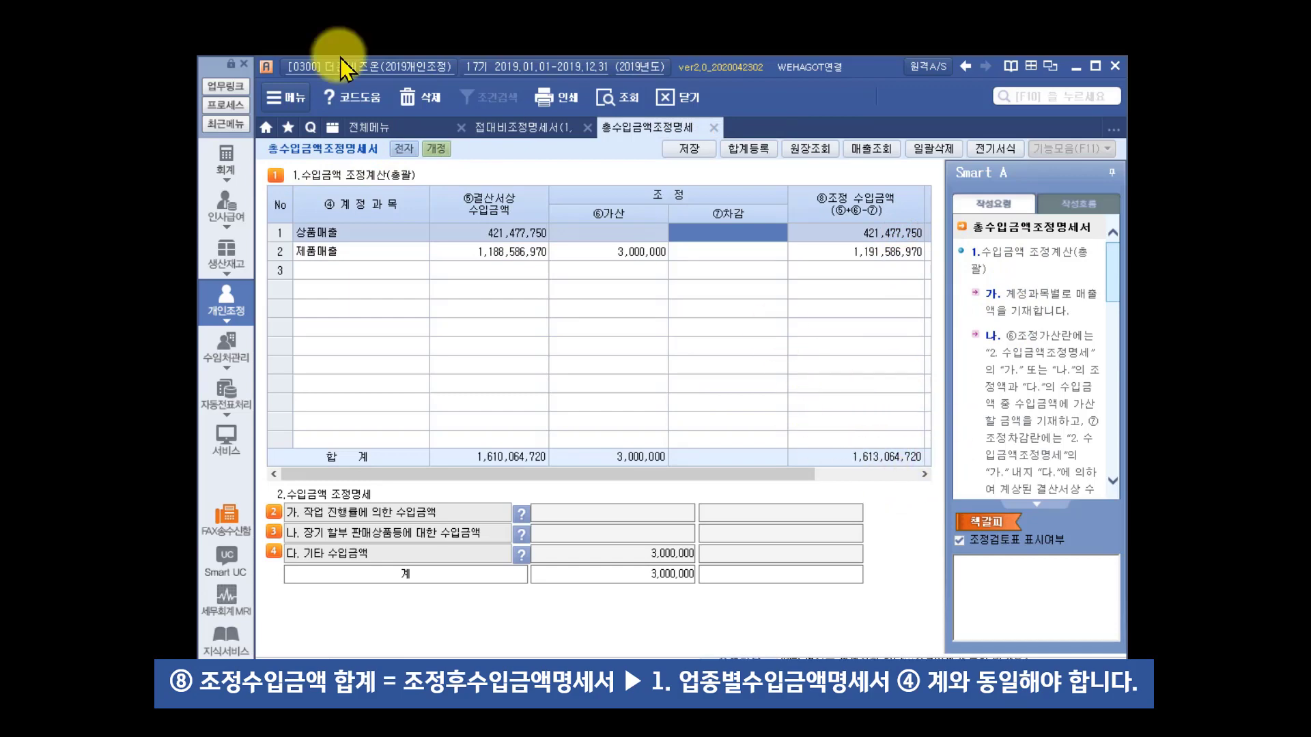
click(369, 133)
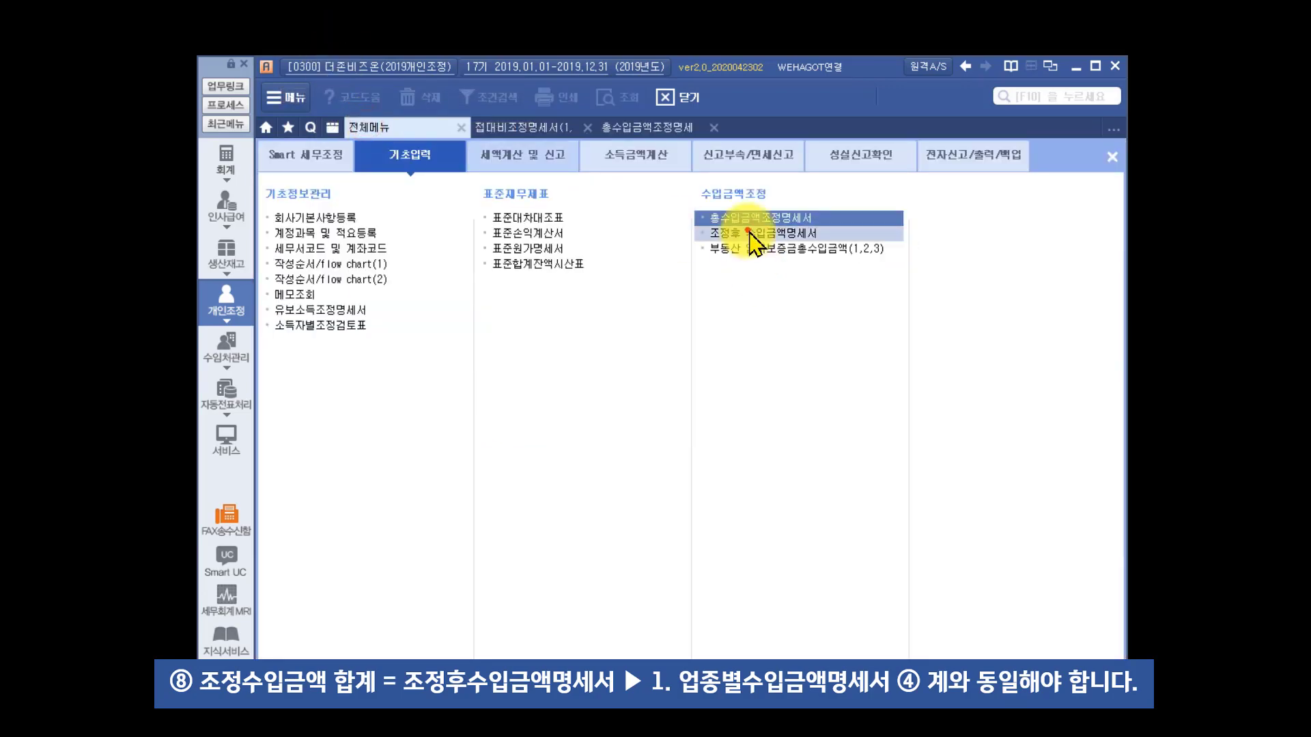
click(755, 238)
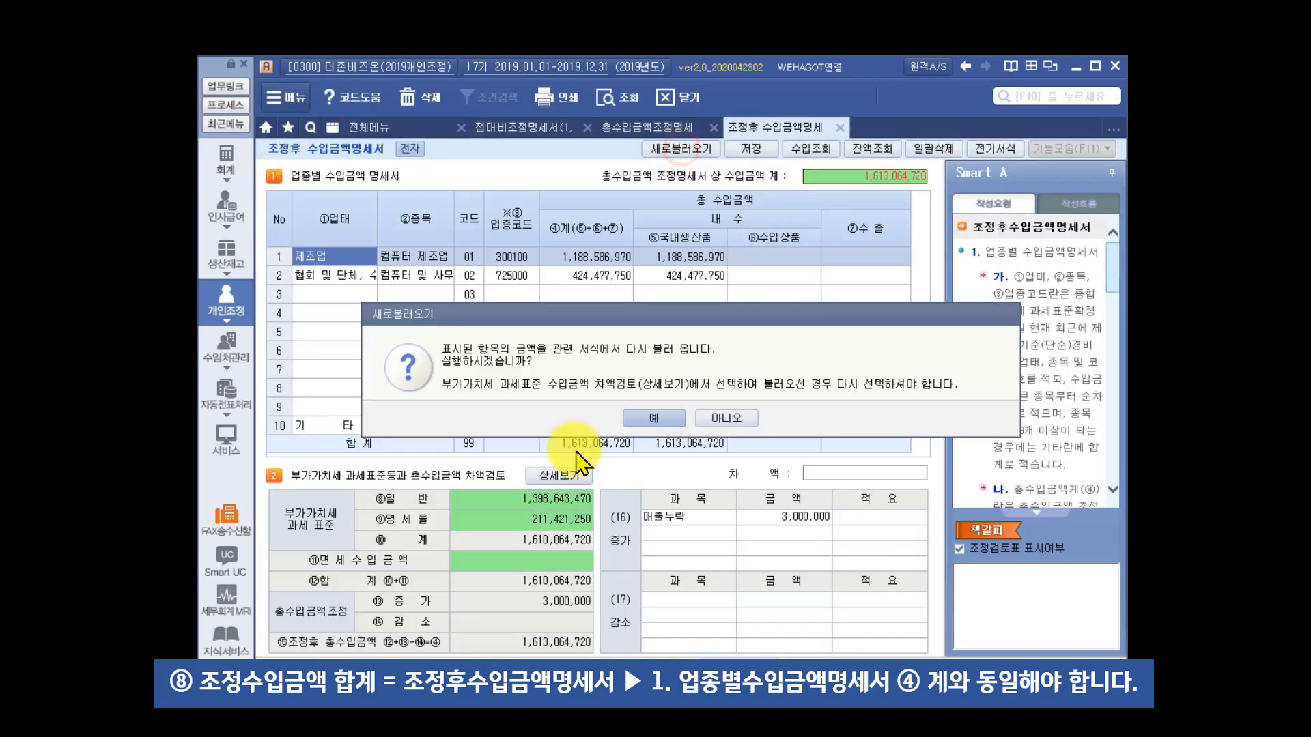
click(643, 417)
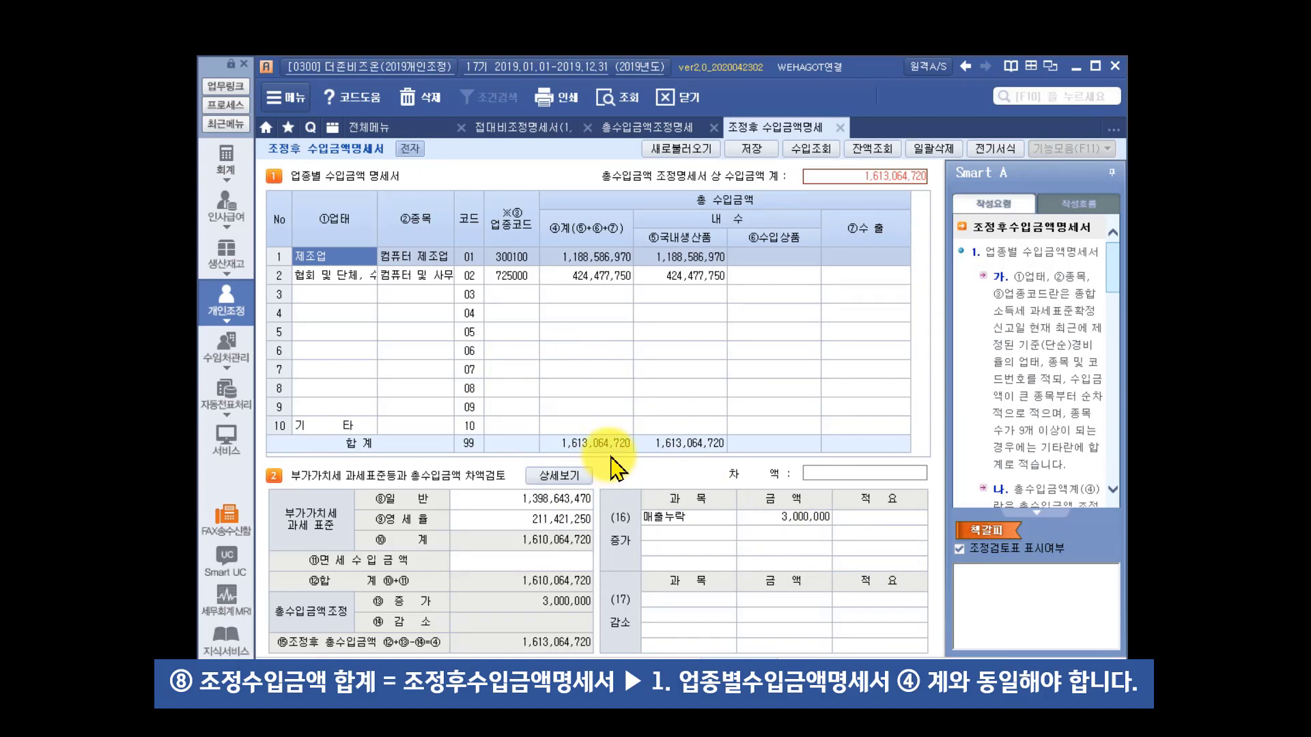
click(665, 128)
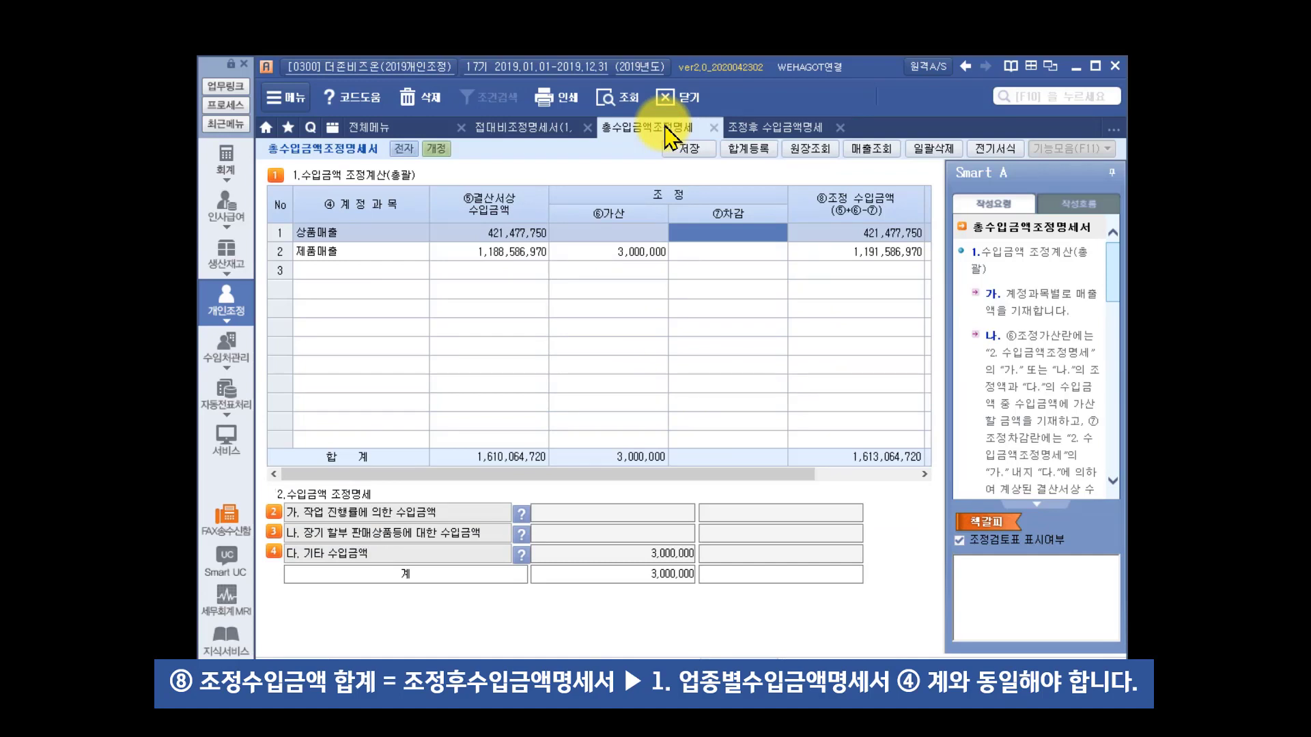
click(826, 247)
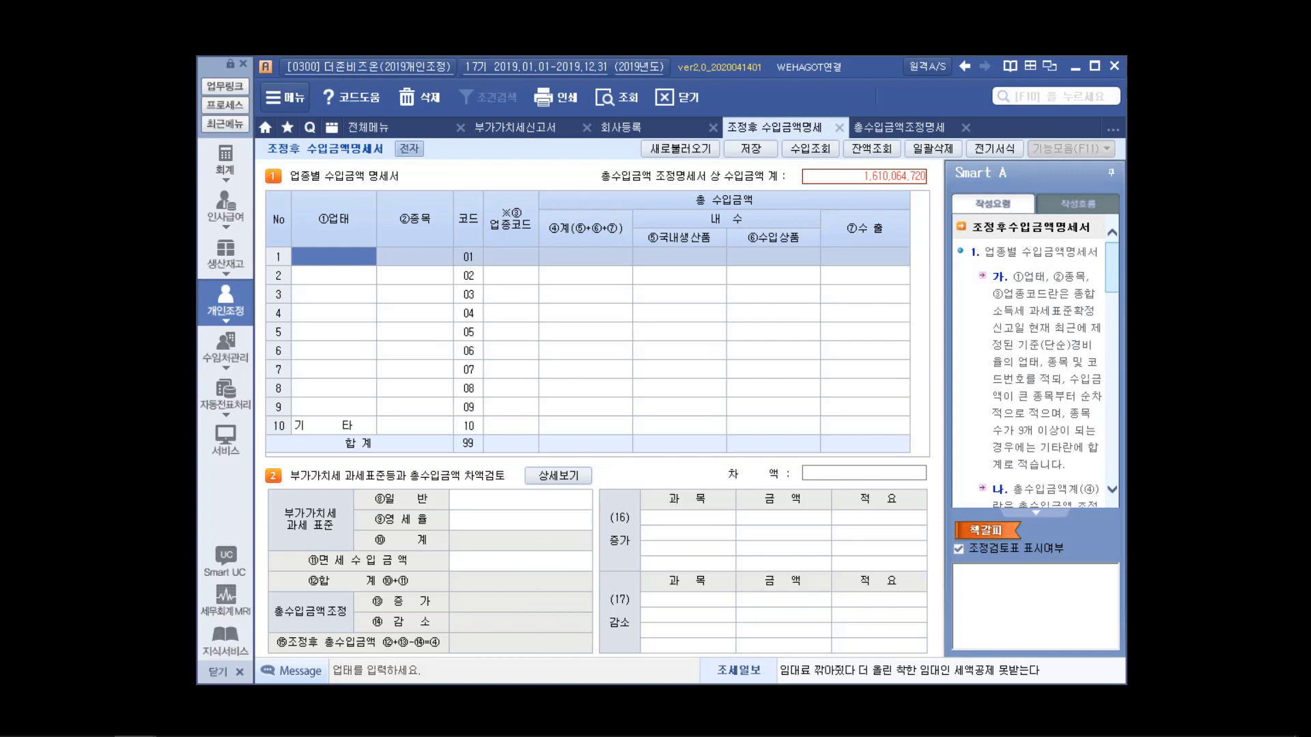
Step: Reload the blank 조정후 수입금액명세서 from the related forms and check the 업태, 종목 and 업종코드 of row 1
click(683, 149)
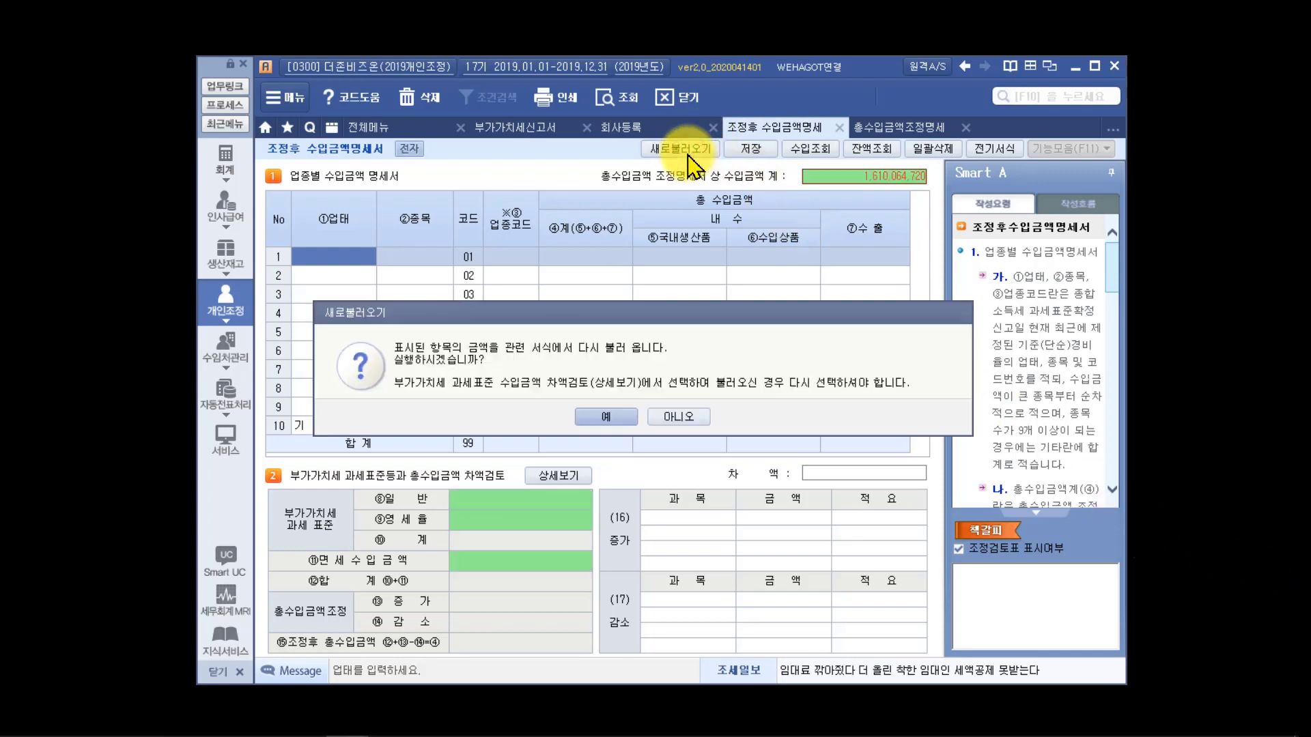
click(608, 417)
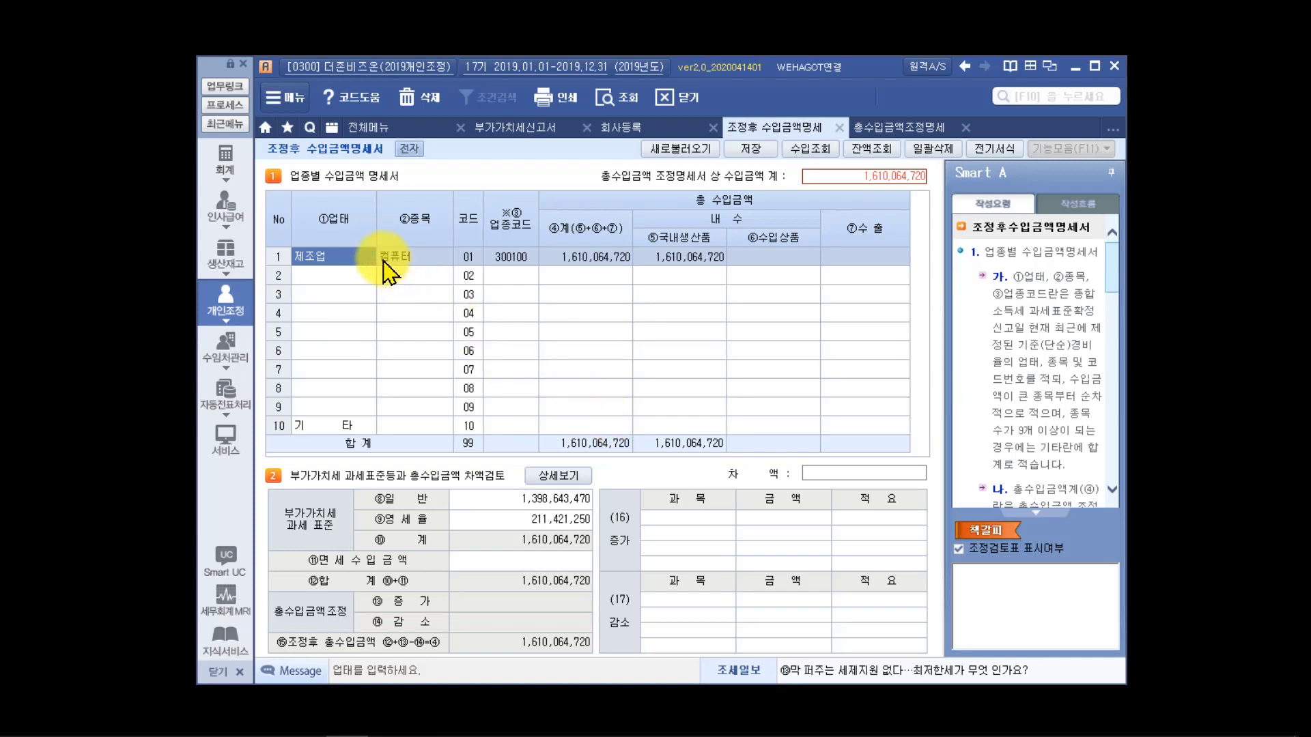
click(430, 257)
click(522, 257)
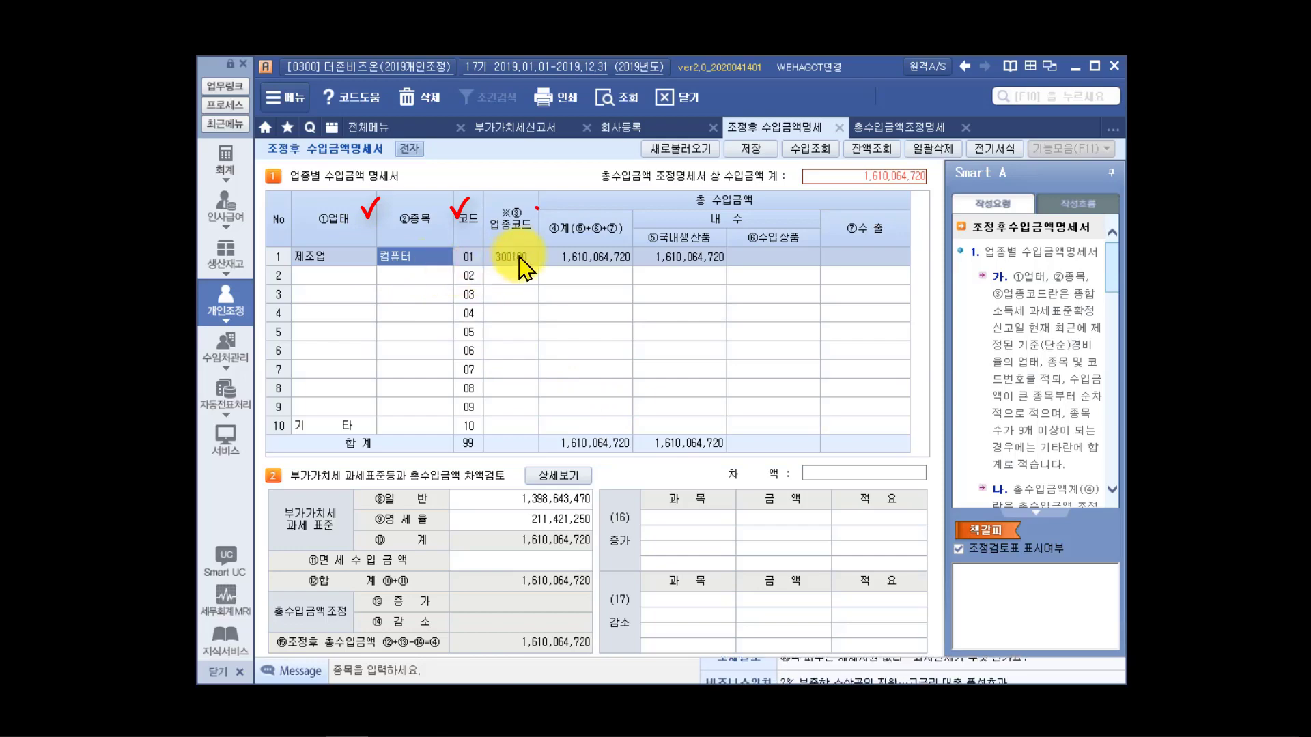
Step: Check the 업종코드, 업태 and 종목 fields in the company's 회사등록 record
click(632, 128)
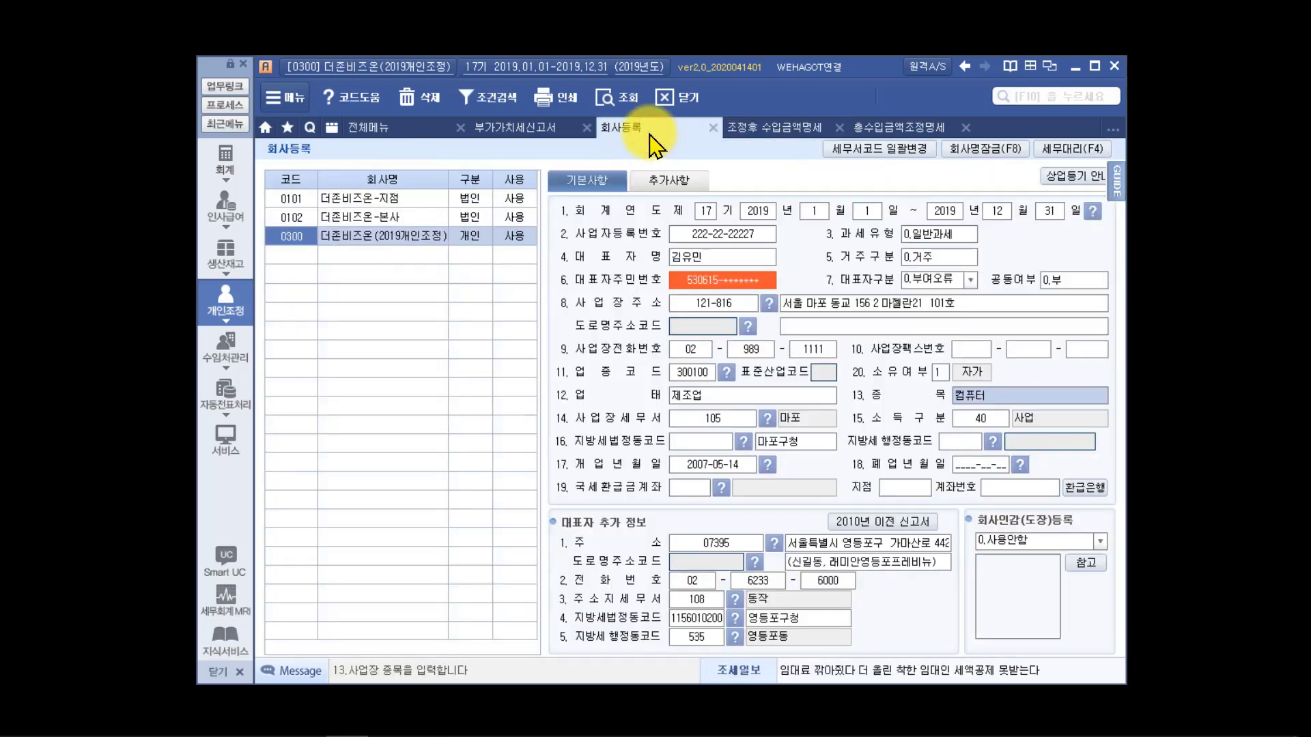
click(693, 372)
click(686, 395)
click(963, 394)
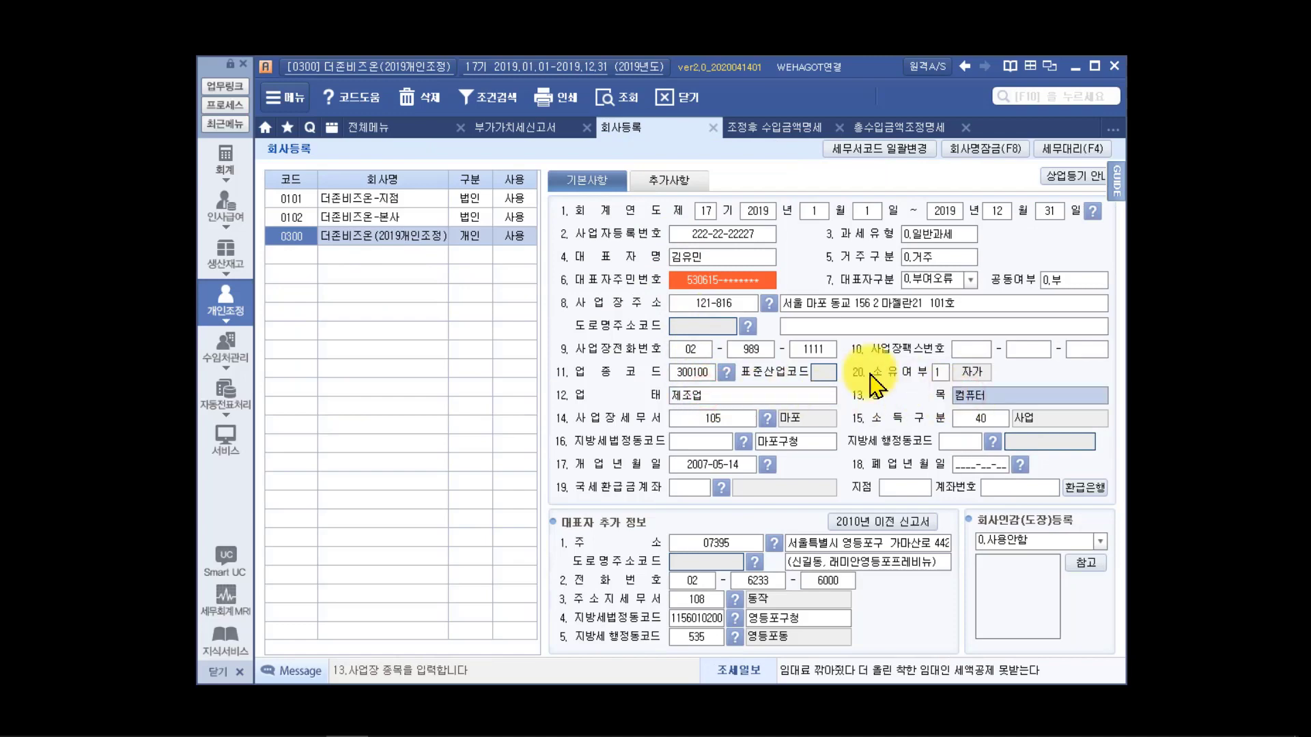
Step: Return to the 조정후 수입금액명세서 and examine the 업종코드 and amount cells of the 기타 row (code 10)
click(758, 128)
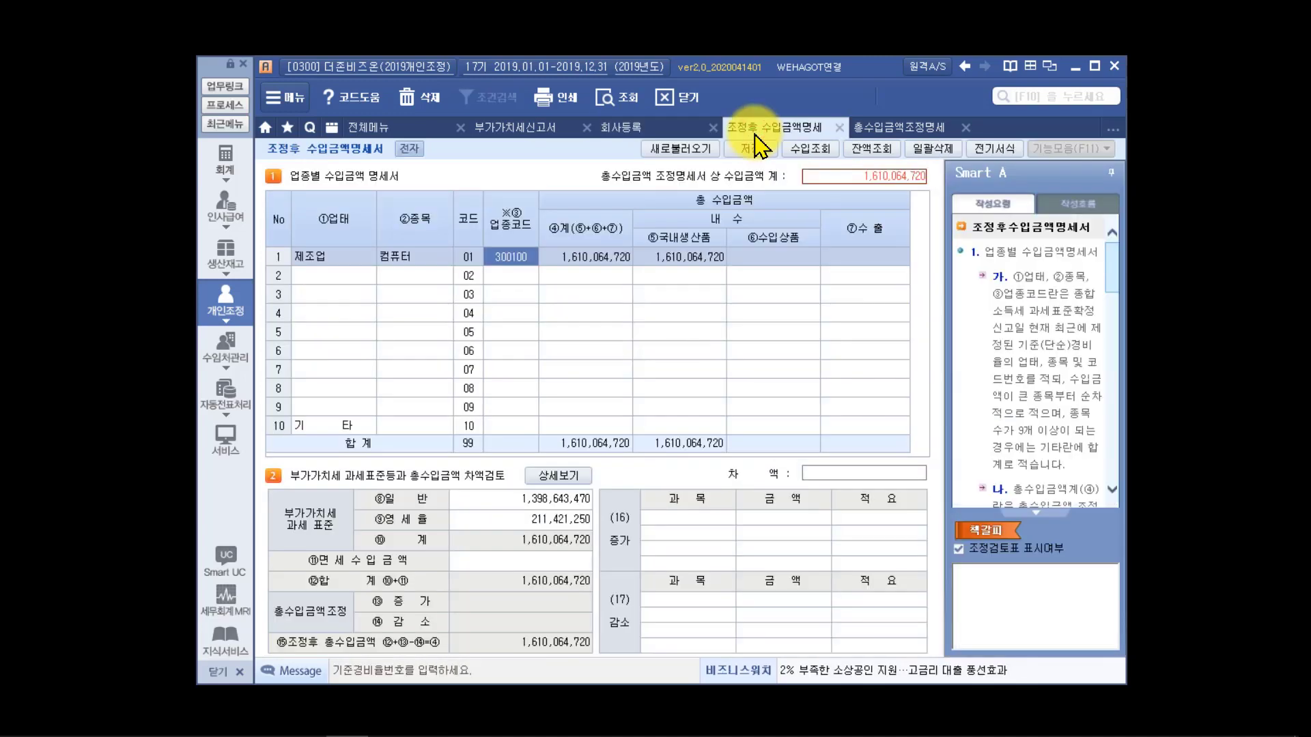
click(480, 430)
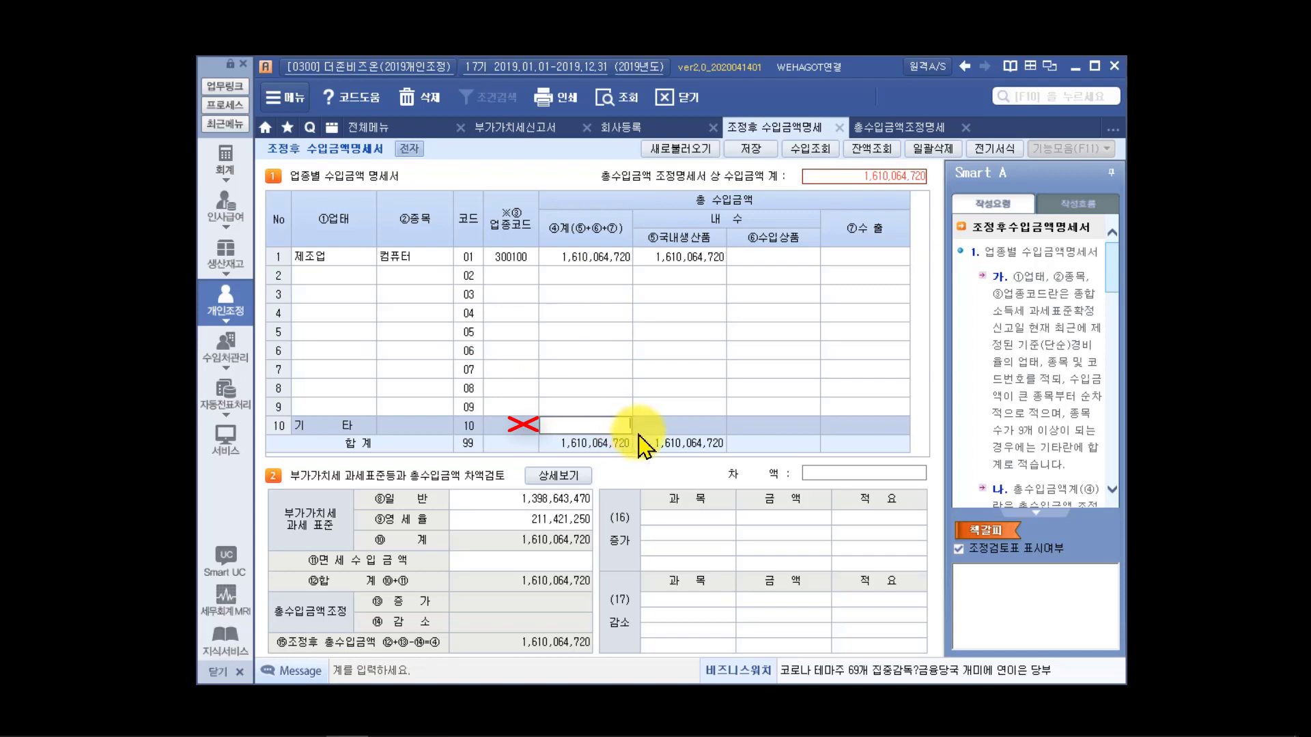
click(647, 427)
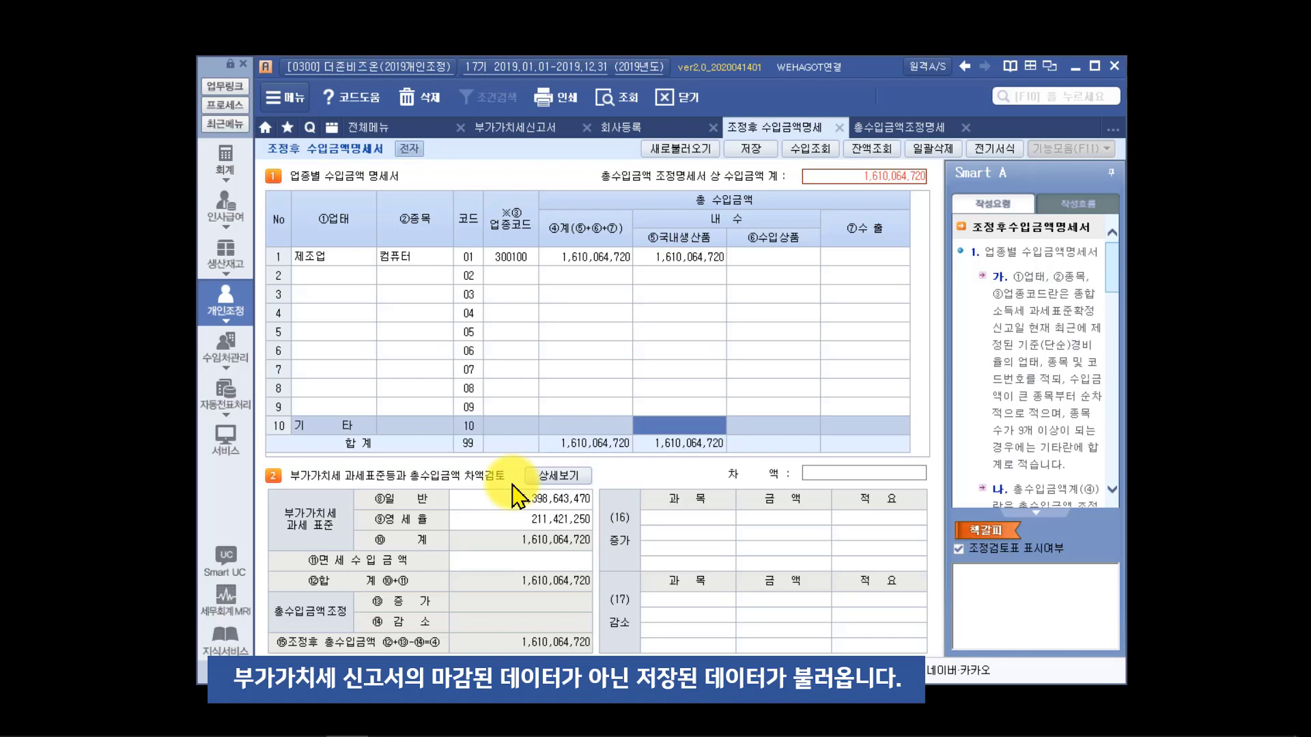
Step: Open the details of the 부가가치세 과세표준 수입금액, review the 업종코드별 수입금액 and 신고서 과세표준 lists including the 예정 row, and close them
click(581, 477)
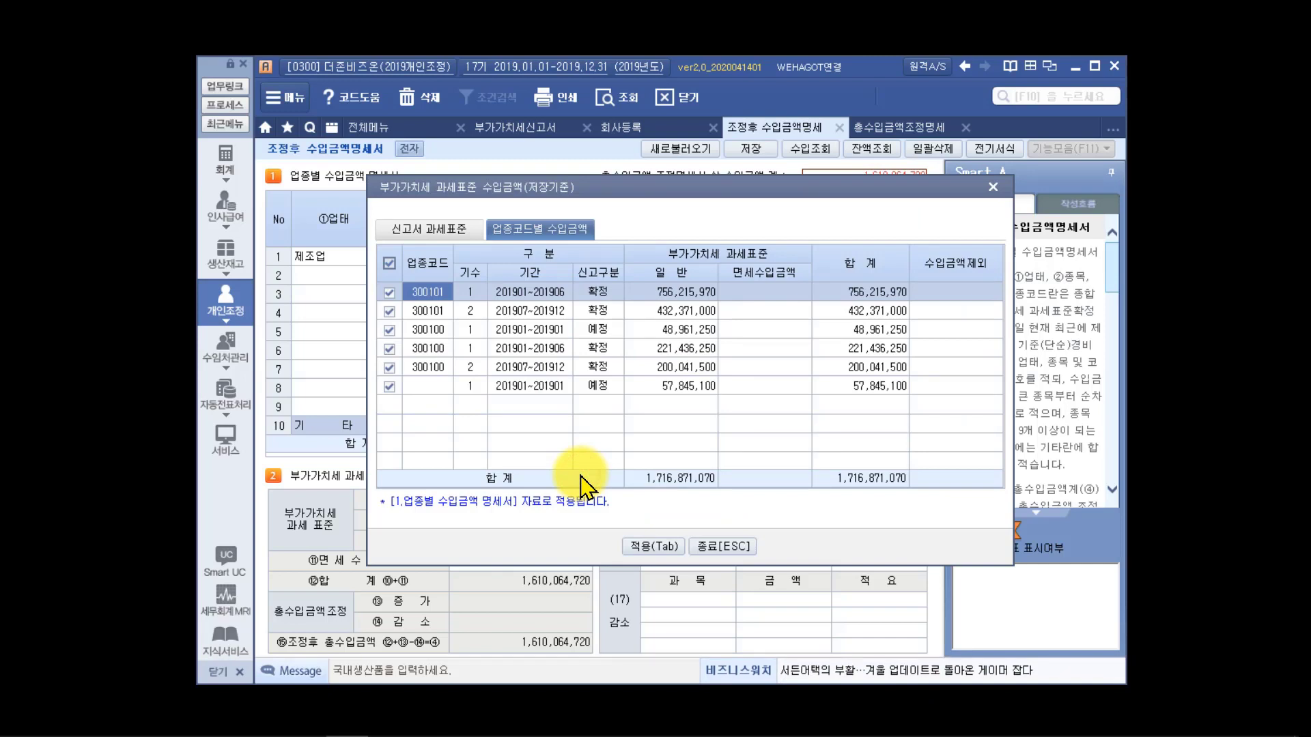
click(464, 235)
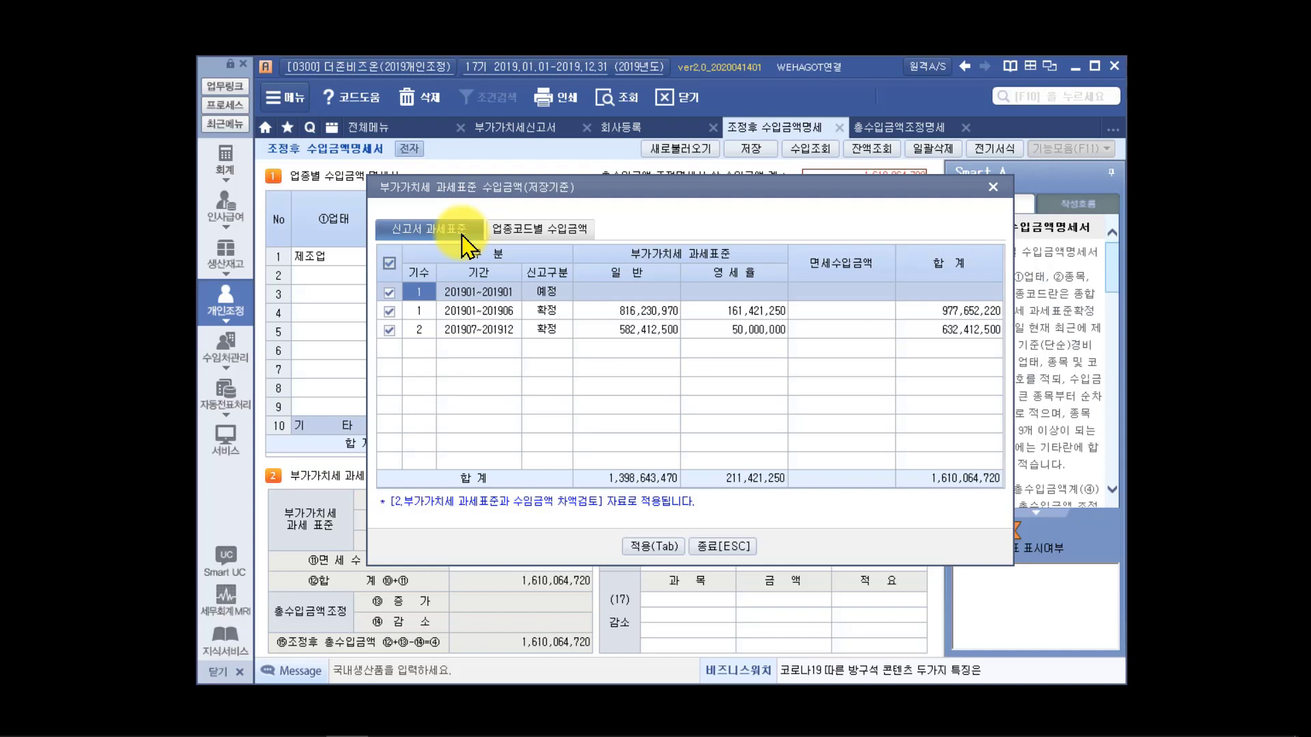
click(562, 294)
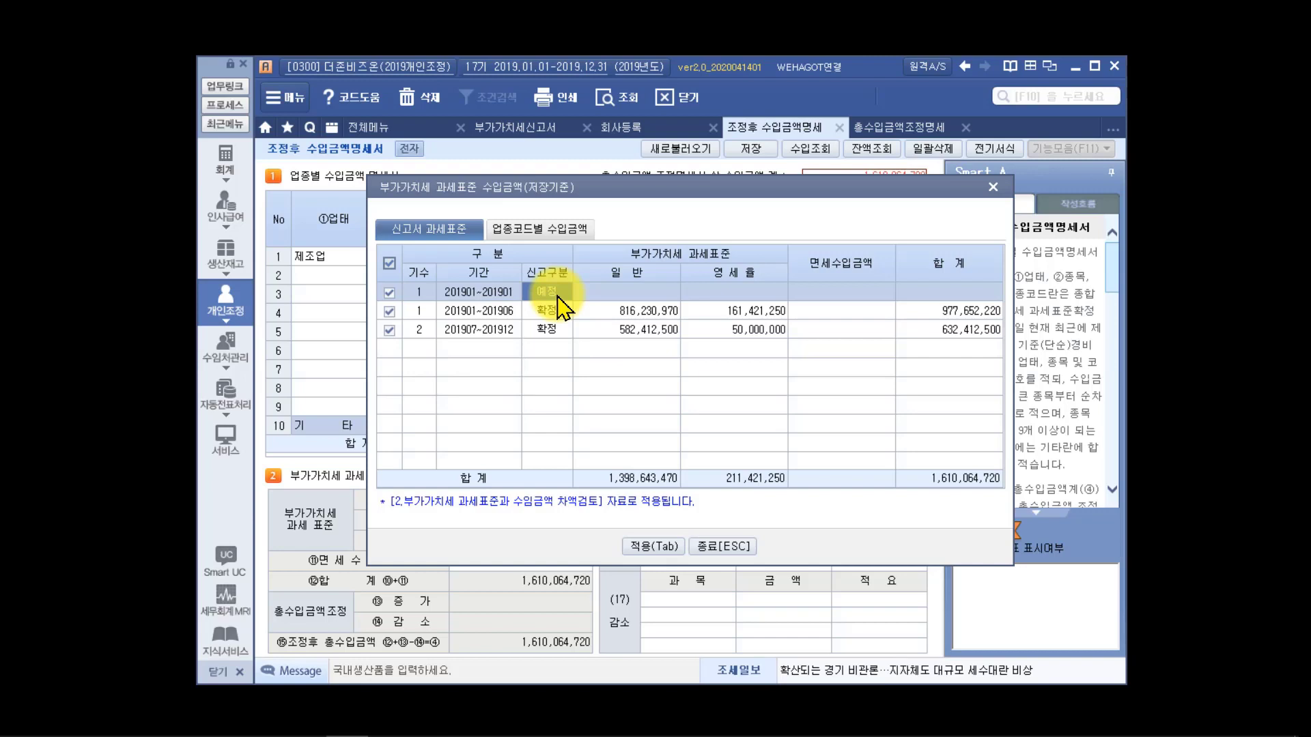
click(726, 546)
Step: In the 부가가치세신고서, delete the saved regular return for 2019년 01월 to 2019년 01월
click(549, 128)
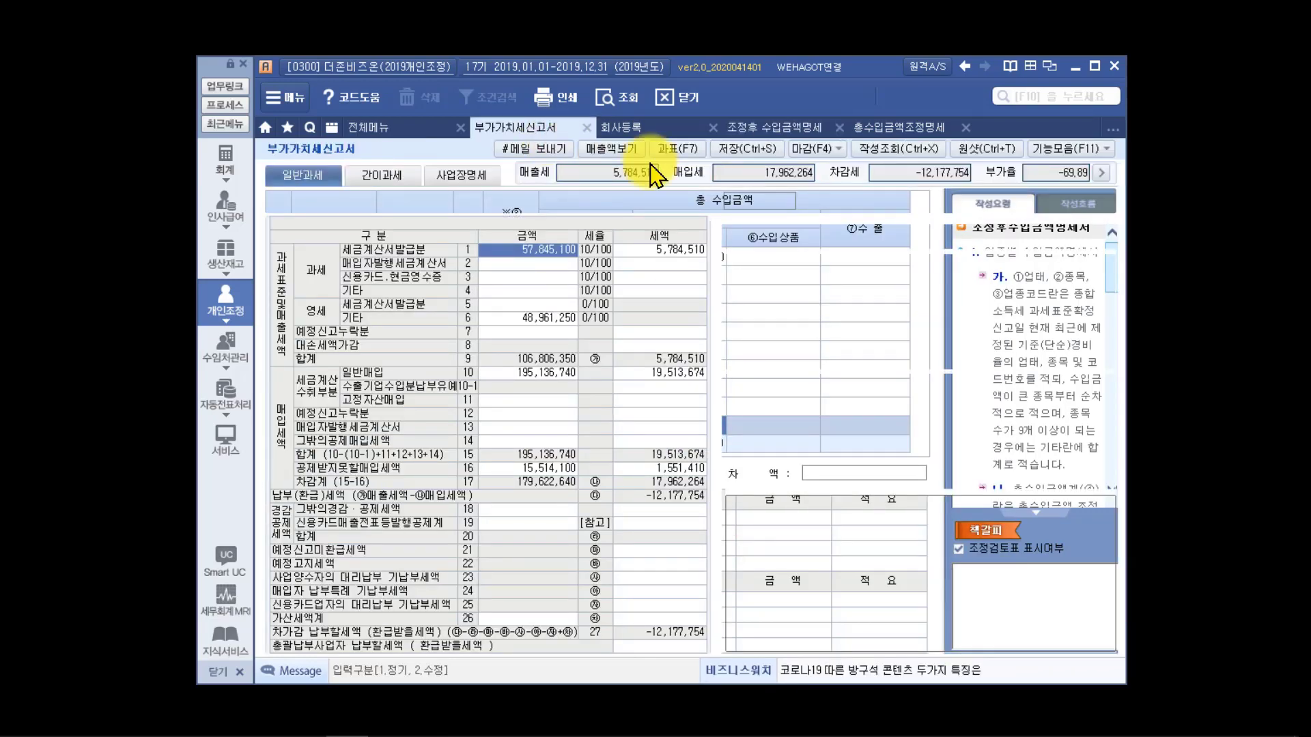
click(888, 148)
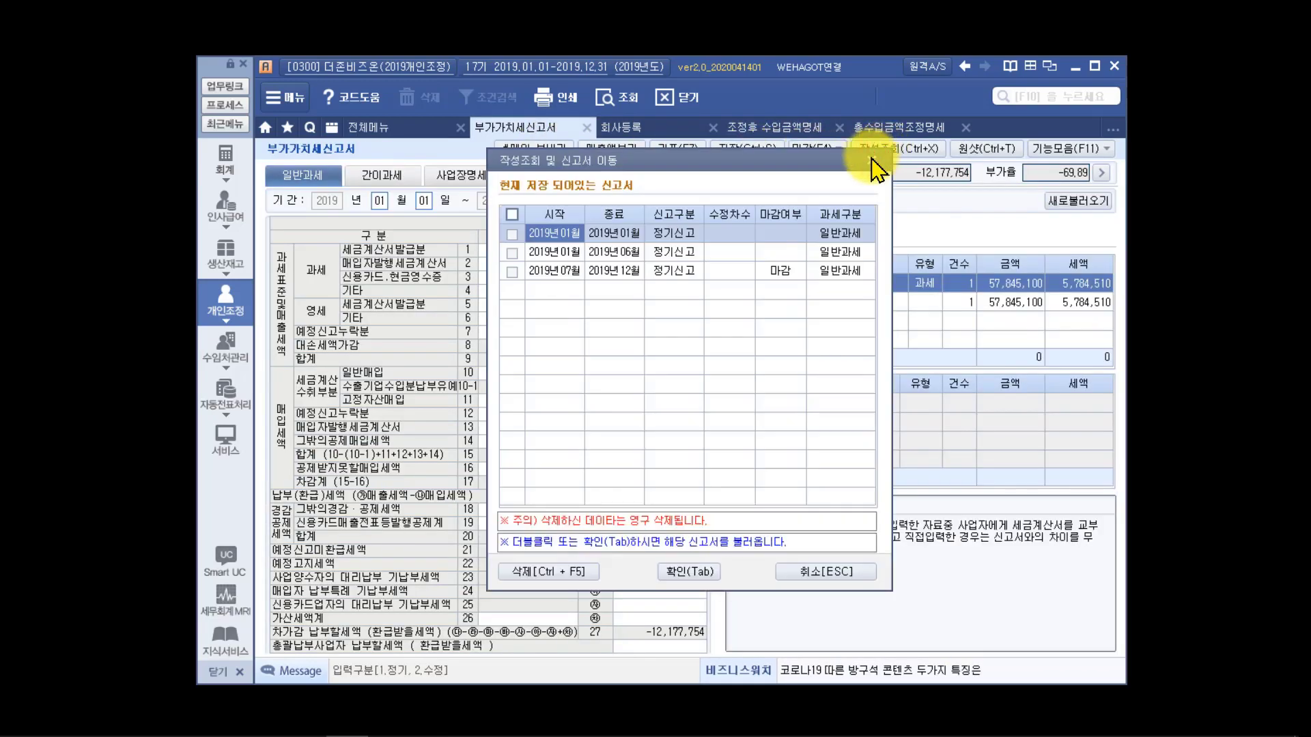
click(511, 234)
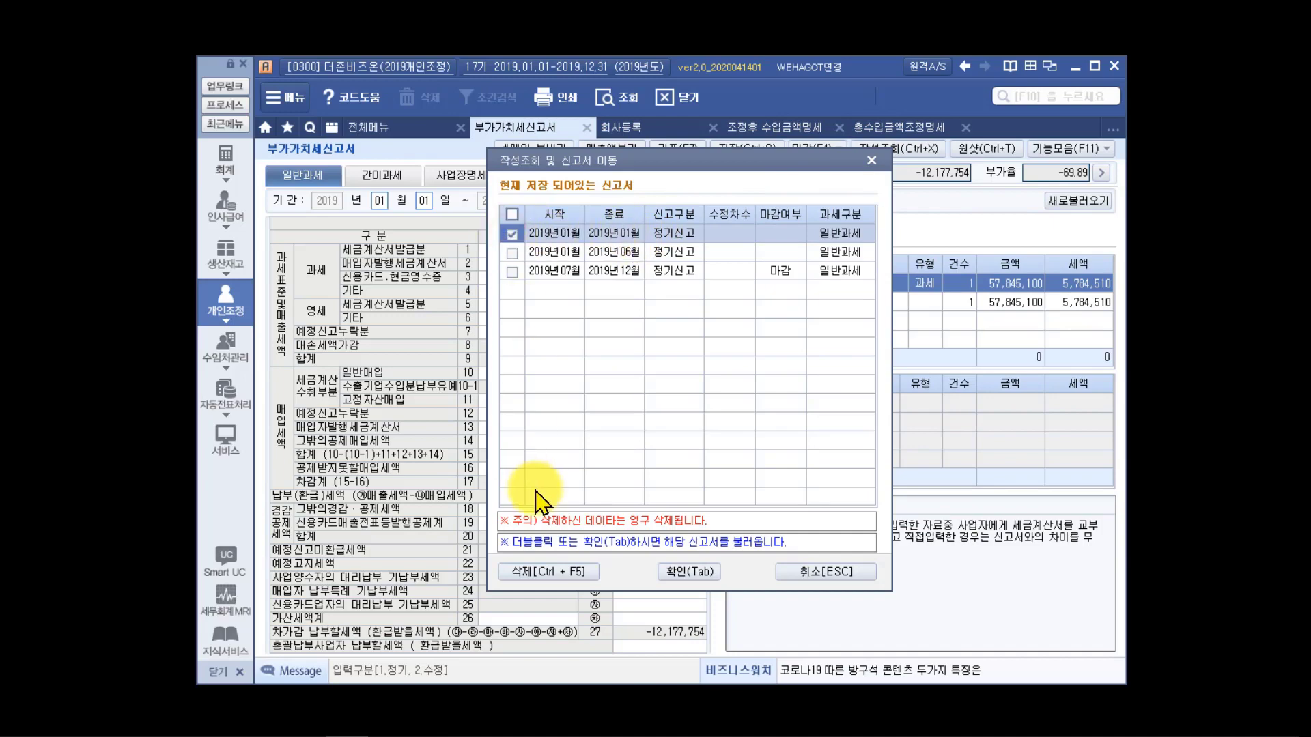
click(536, 575)
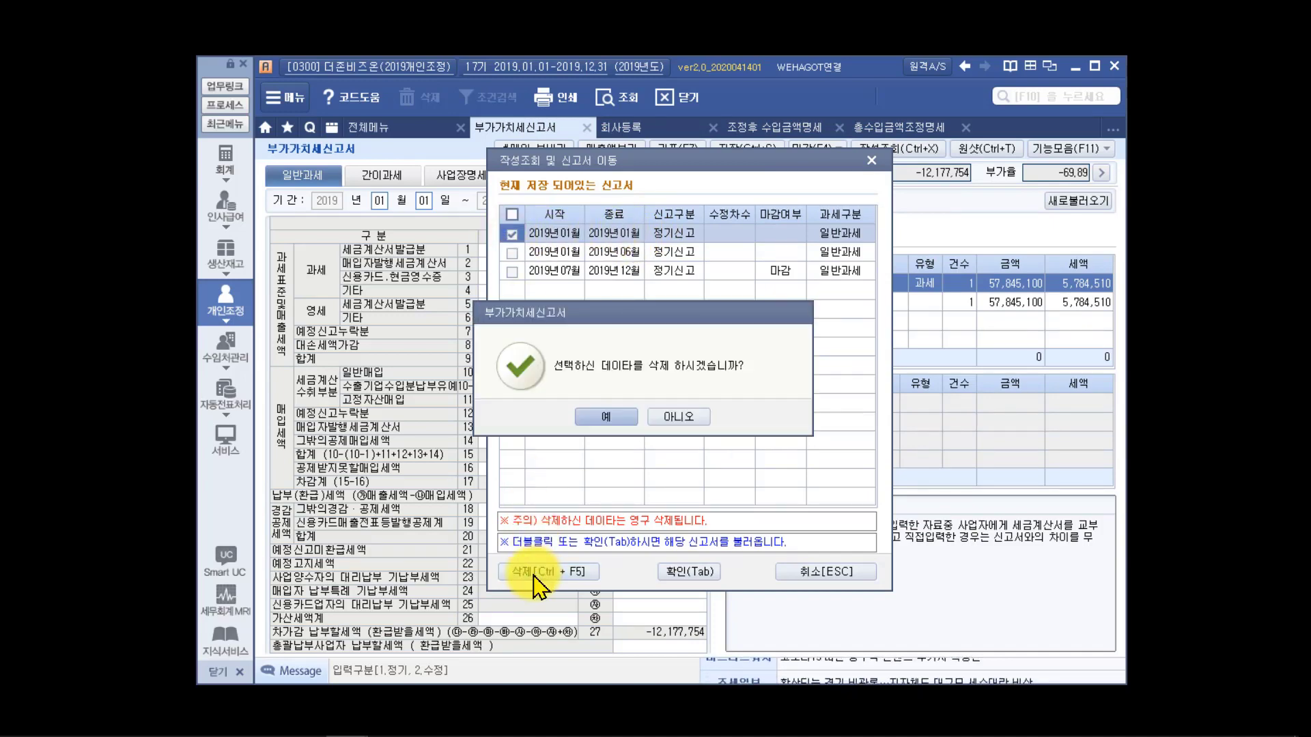
click(599, 415)
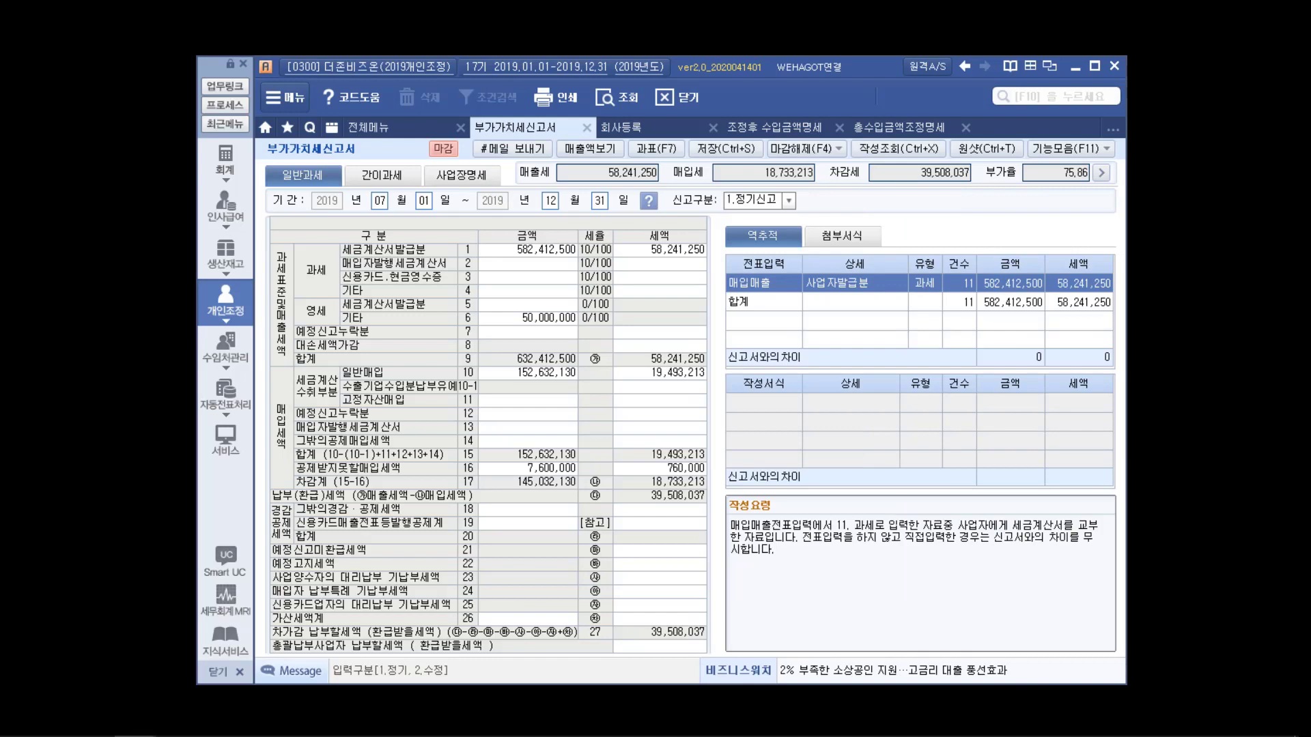
Step: Release the 마감 of the July to December 2019 부가가치세신고서 and save the return
click(829, 148)
click(874, 455)
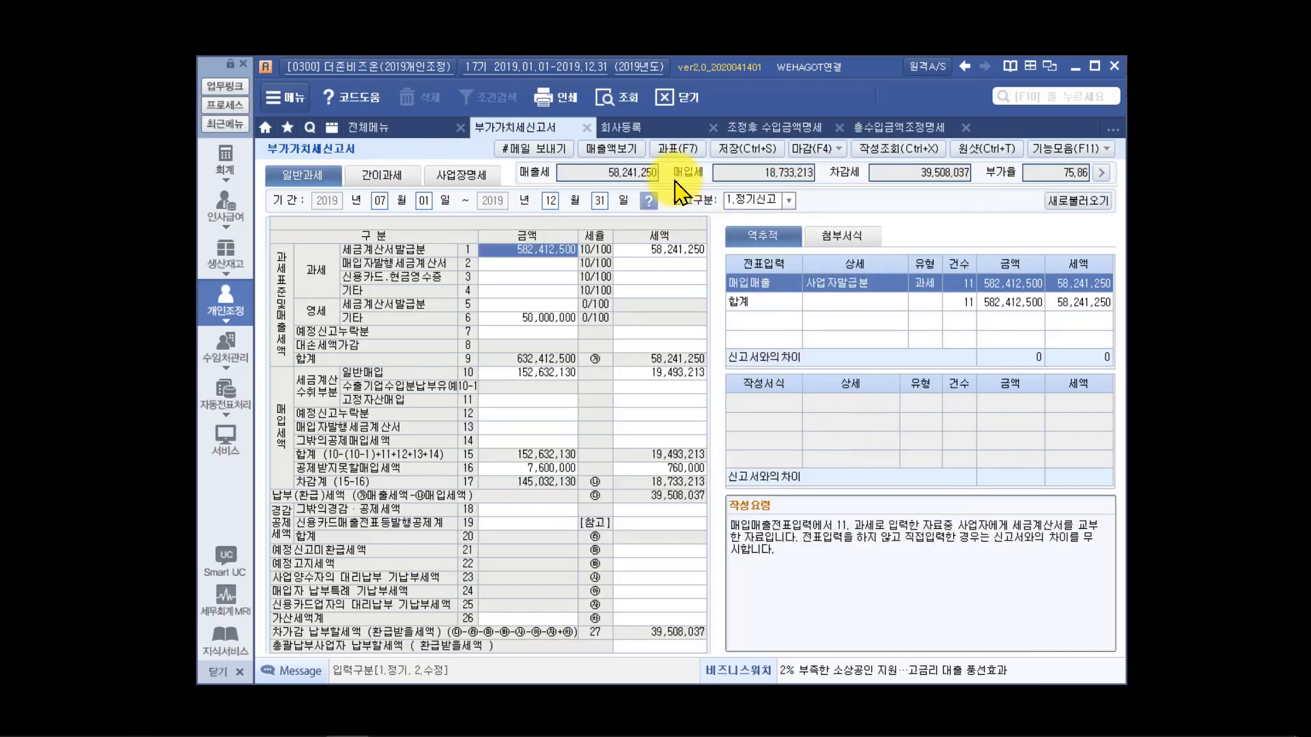
click(748, 148)
click(656, 418)
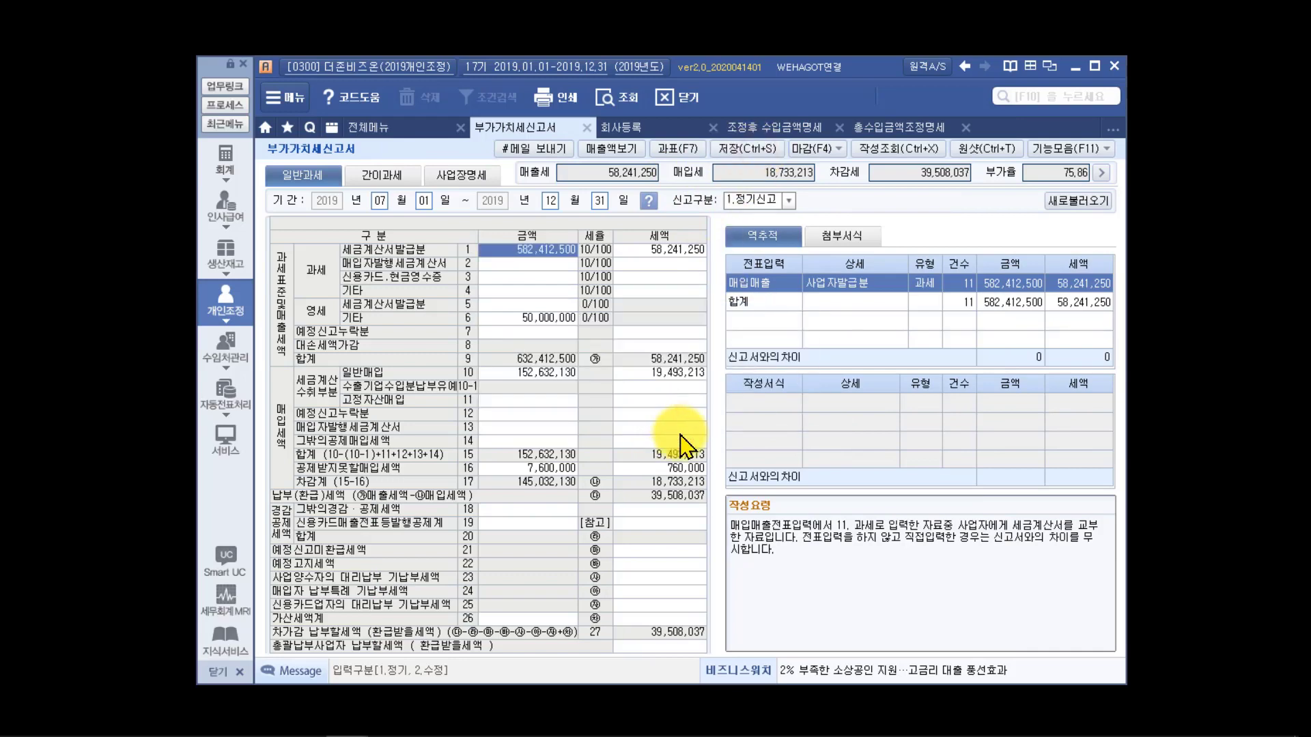
Step: Back in the 조정후 수입금액명세서, check the saved VAT details by 업종코드 and the 영세율 amount in section 2
click(806, 130)
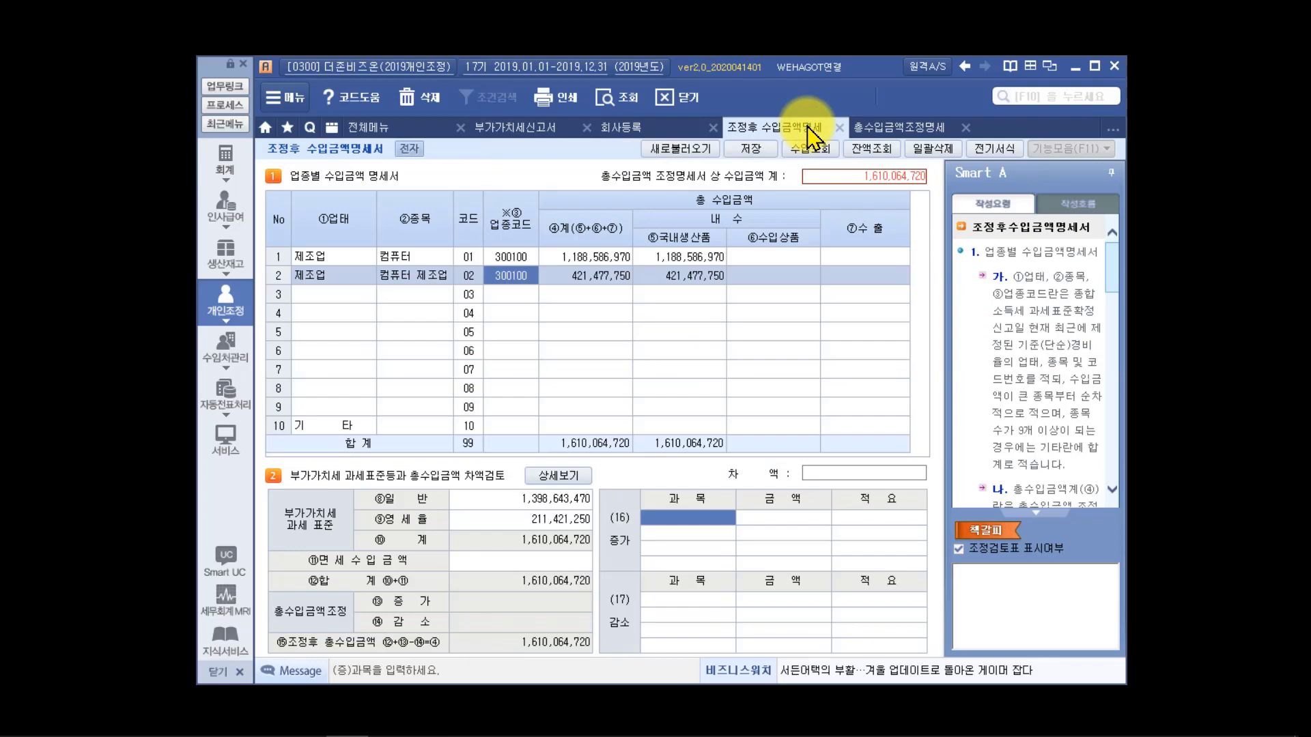
click(558, 475)
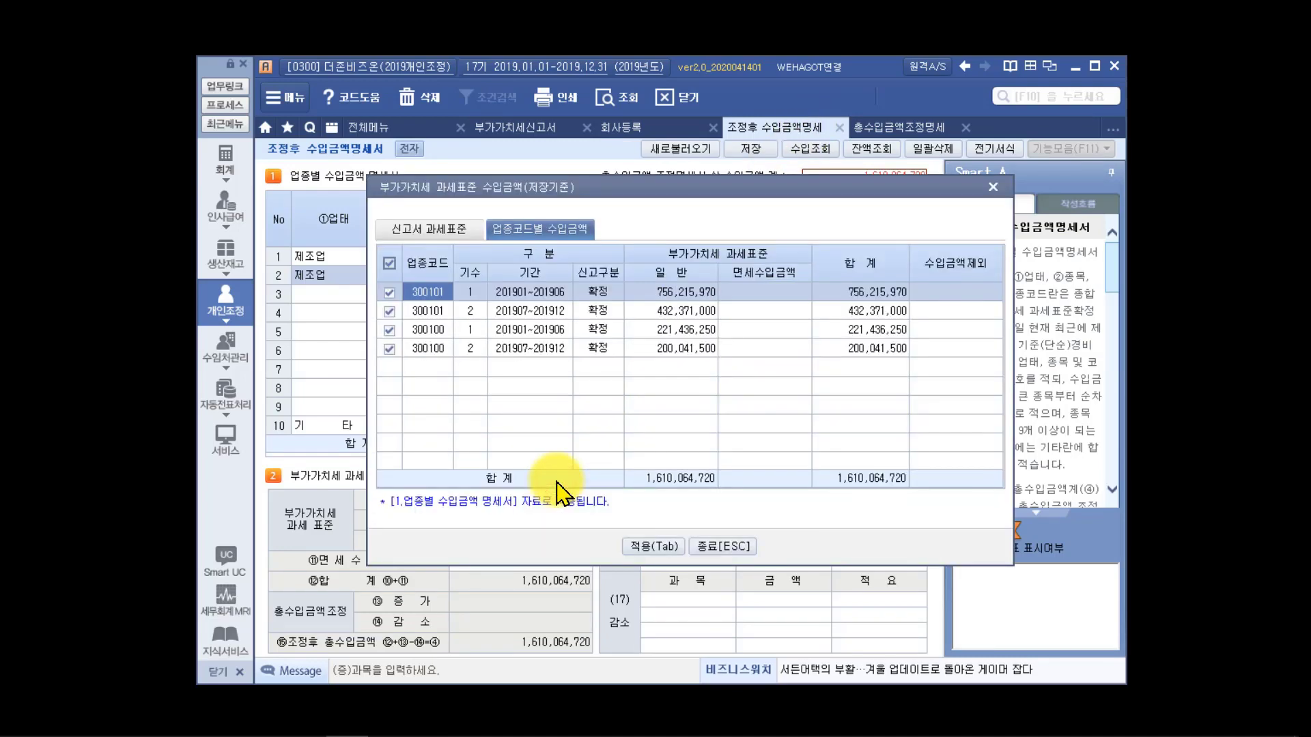
click(730, 546)
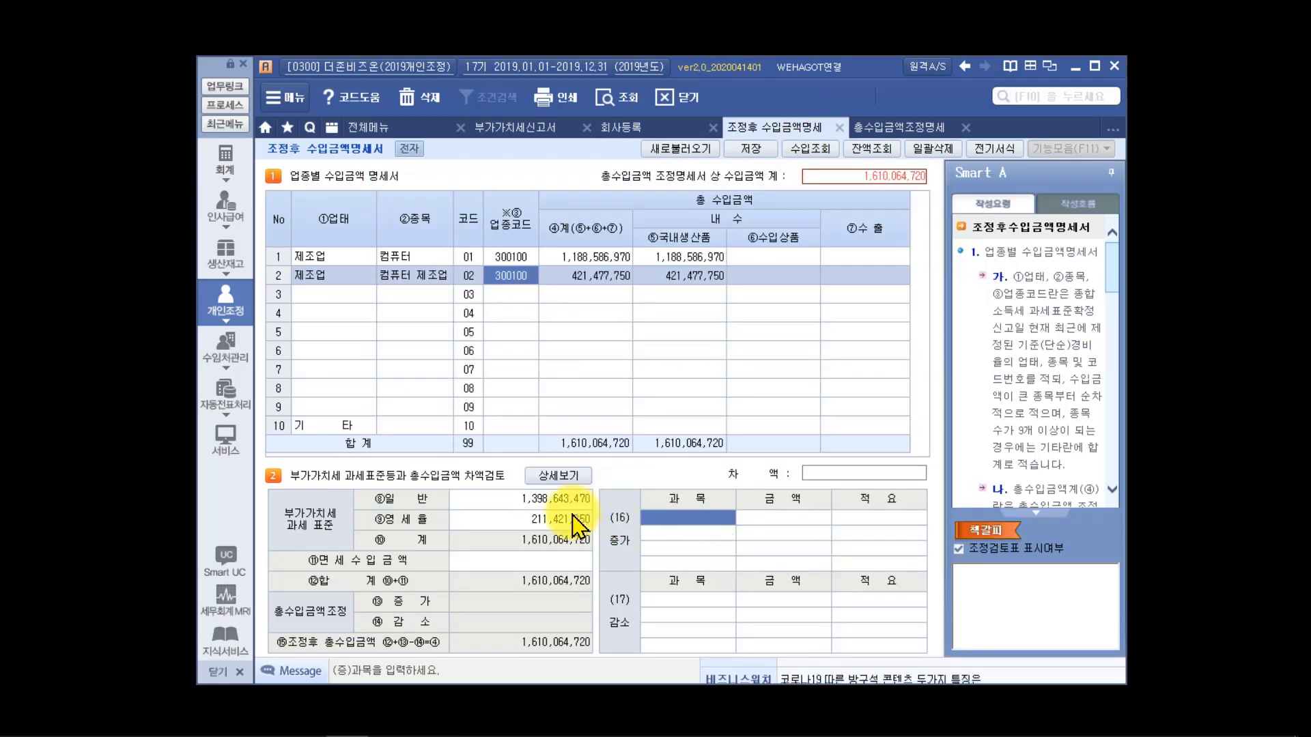
click(574, 519)
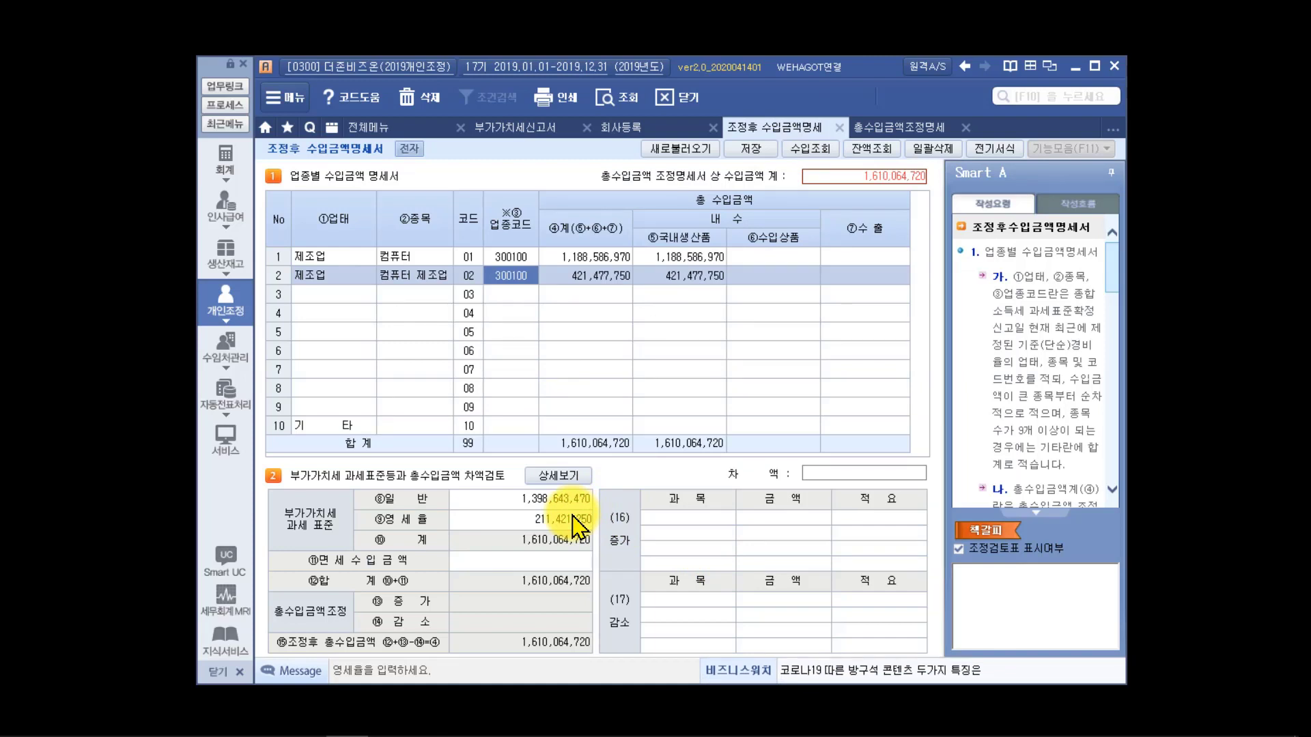
Step: Reopen the VAT base details and compare the 업종코드 300100 rows with the periods listed under 신고서 과세표준
click(558, 476)
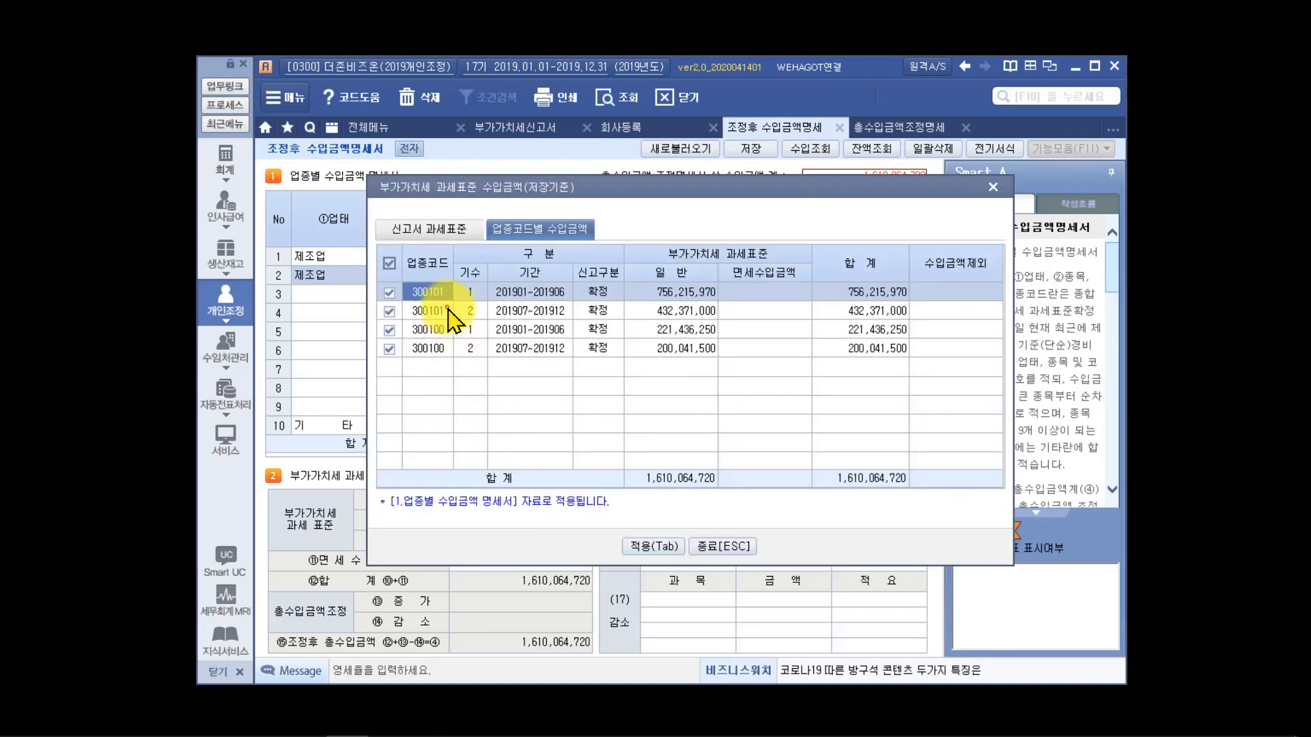
click(448, 330)
click(450, 347)
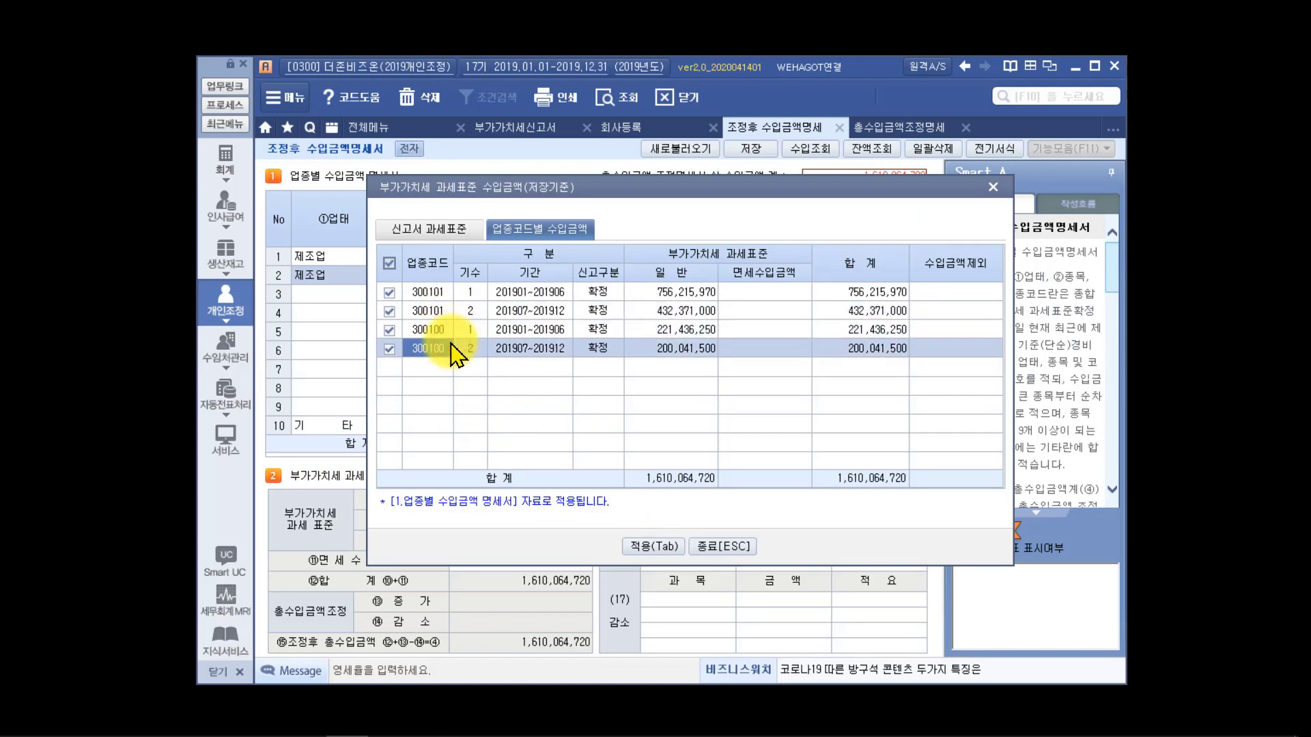
click(467, 231)
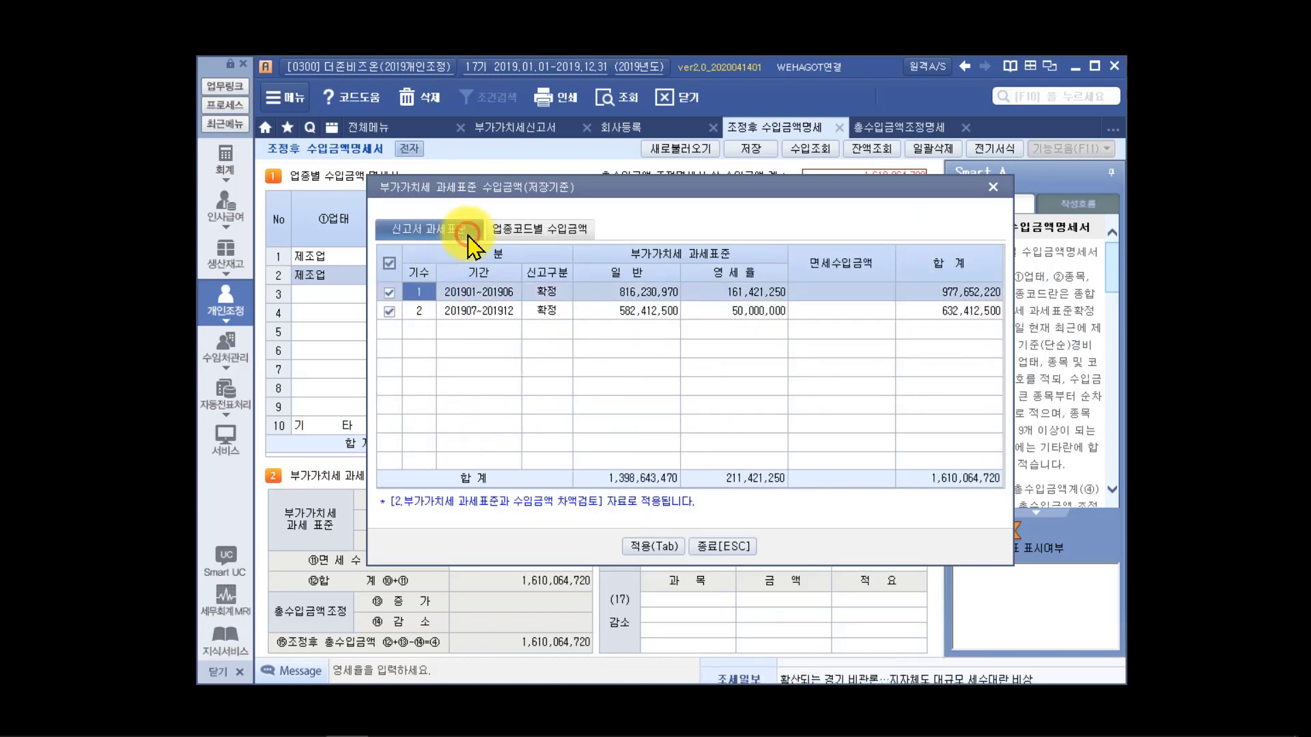
click(515, 314)
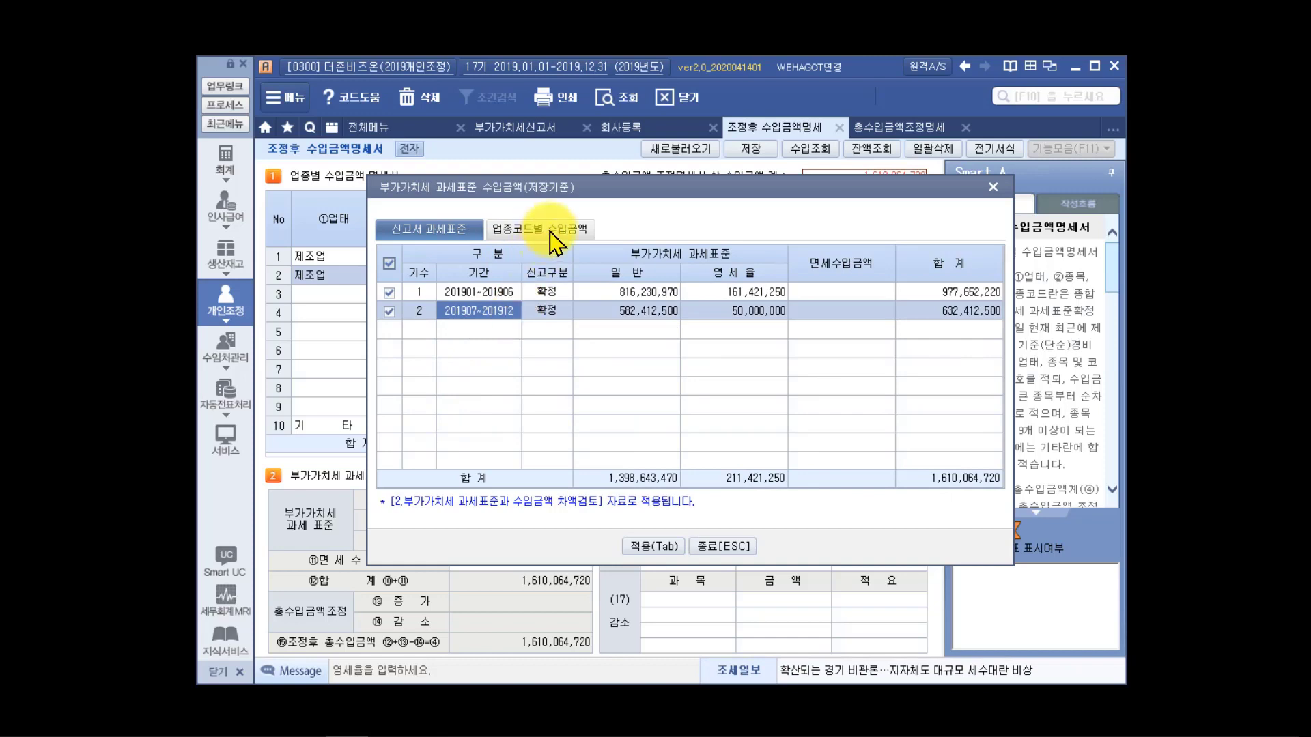
Step: Apply the 업종코드별 수입금액 data to the 업종별 수입금액 명세서, replacing its existing entries, and check row 1
click(540, 230)
click(441, 310)
click(447, 329)
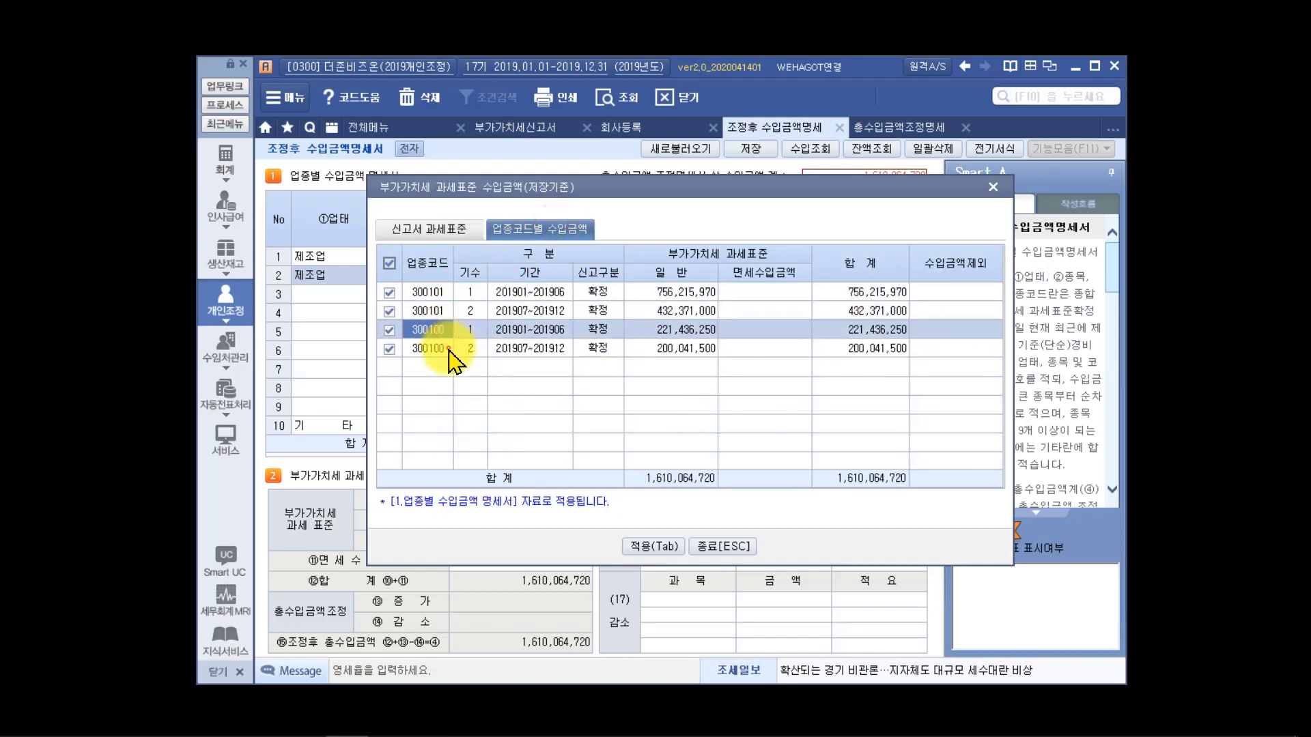
click(449, 349)
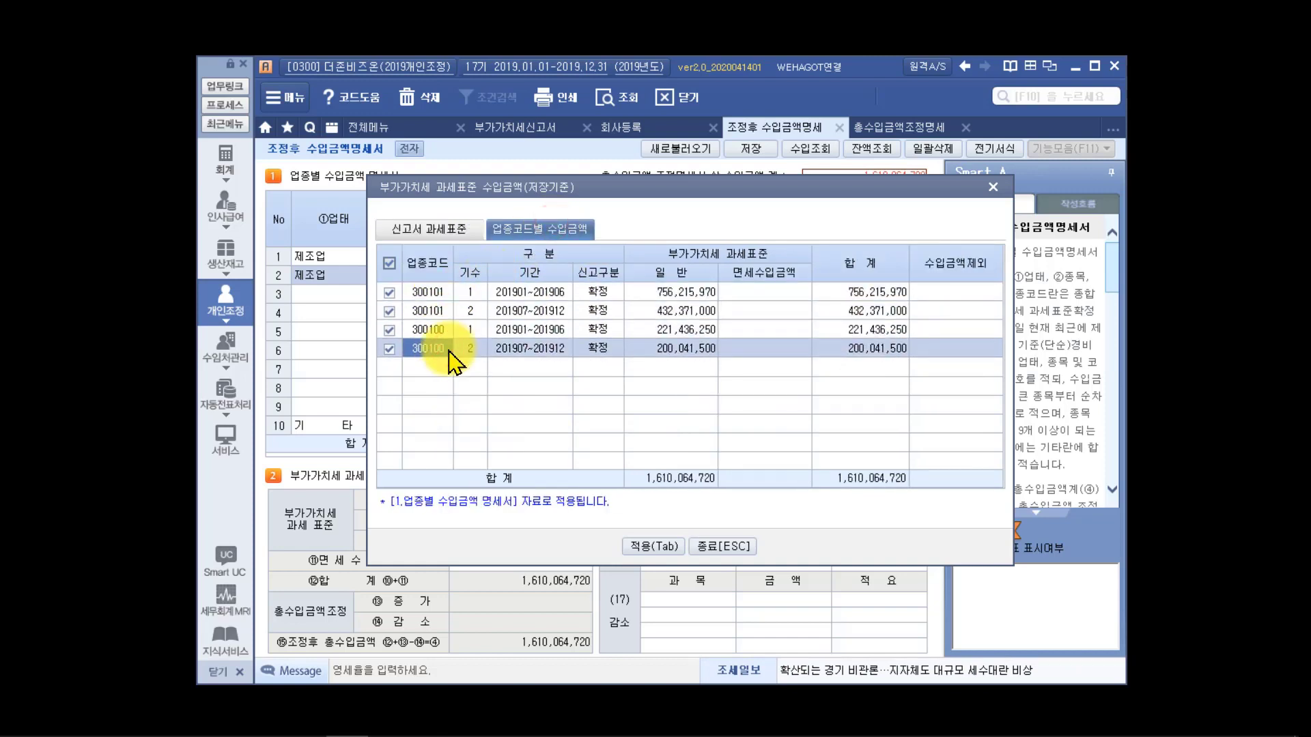
click(642, 546)
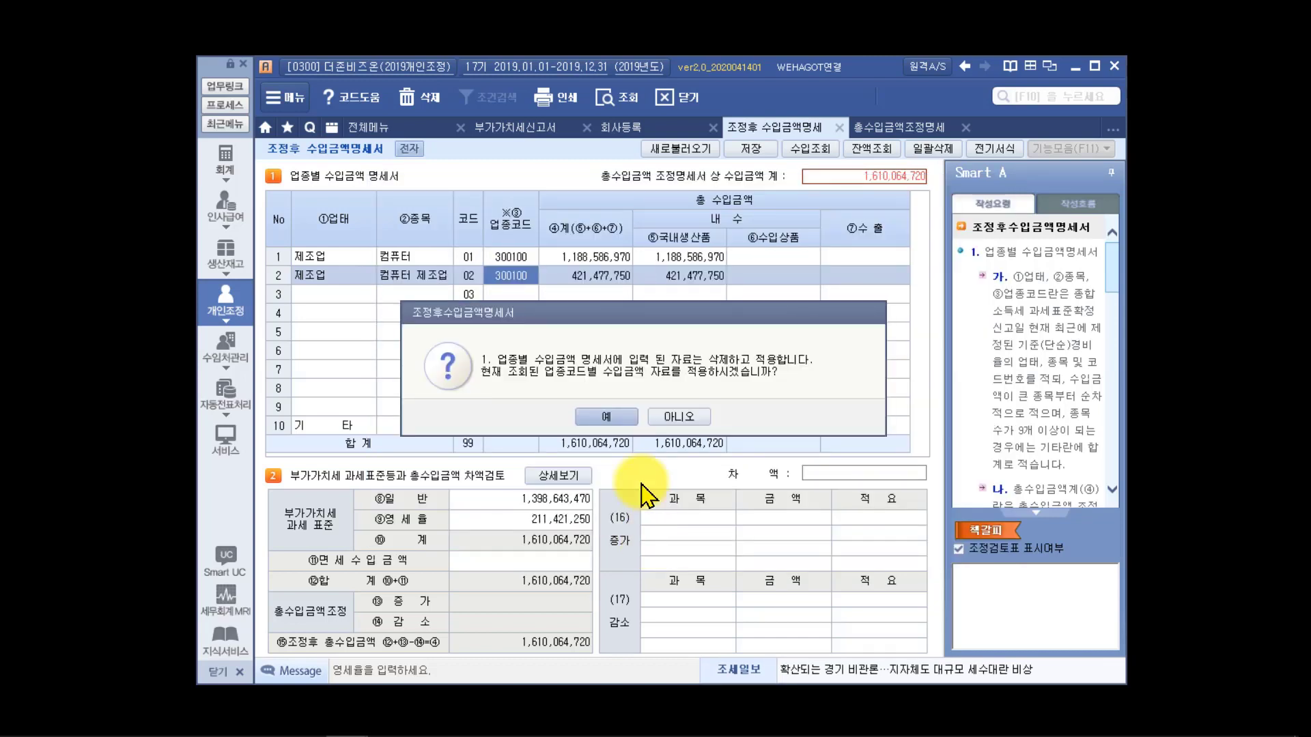
click(606, 417)
click(543, 256)
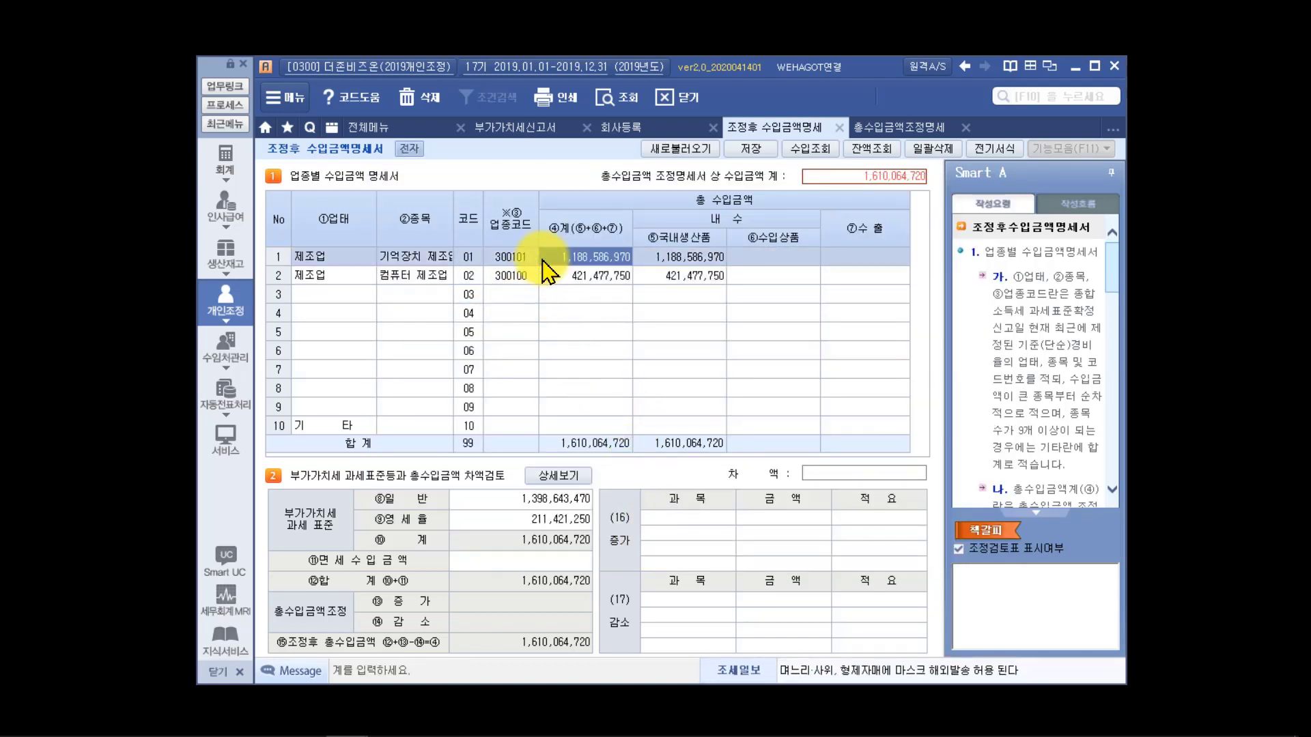
Step: Set the 영세율 amount under 부가가치세 과세 표준 to 300,000,000
click(575, 523)
text(300000000)
key(Return)
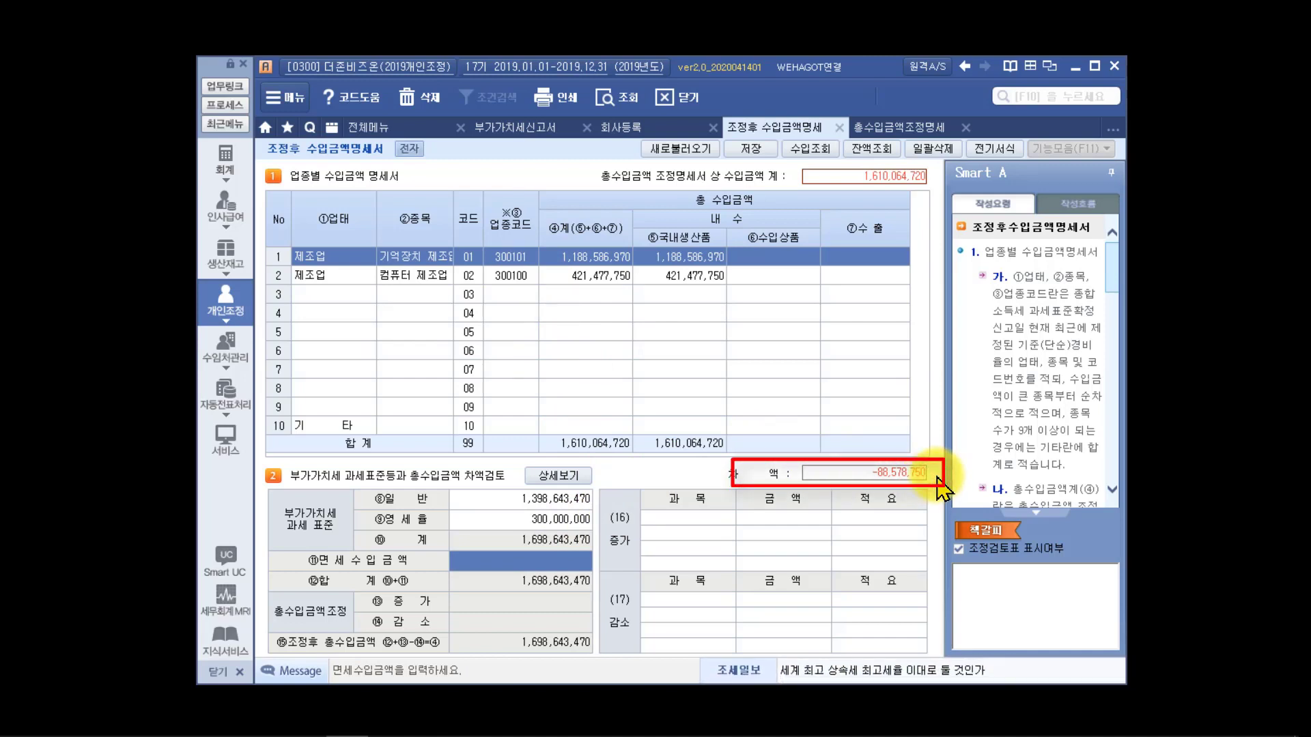
Step: In the (17) 감소 table, enter 진행률 차이 as the 과목 with an amount of 88,578,750
click(612, 560)
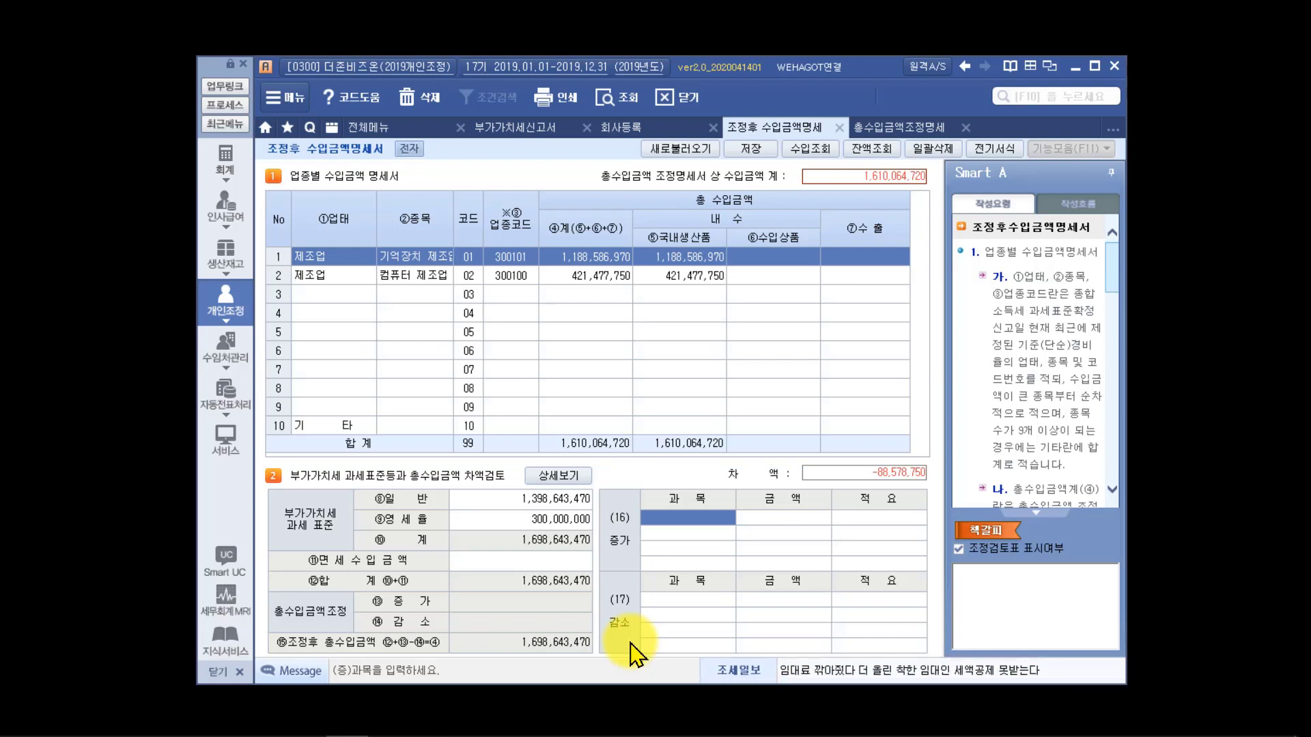
click(710, 598)
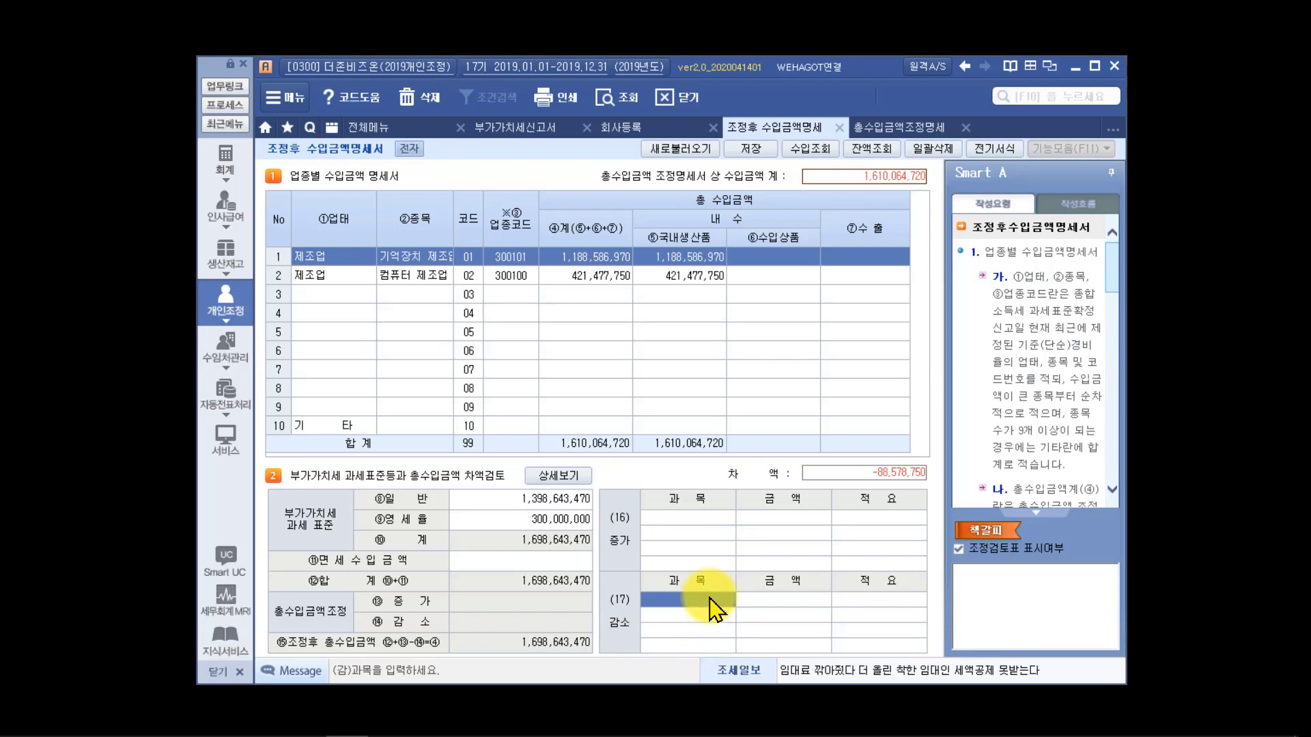
key(F2)
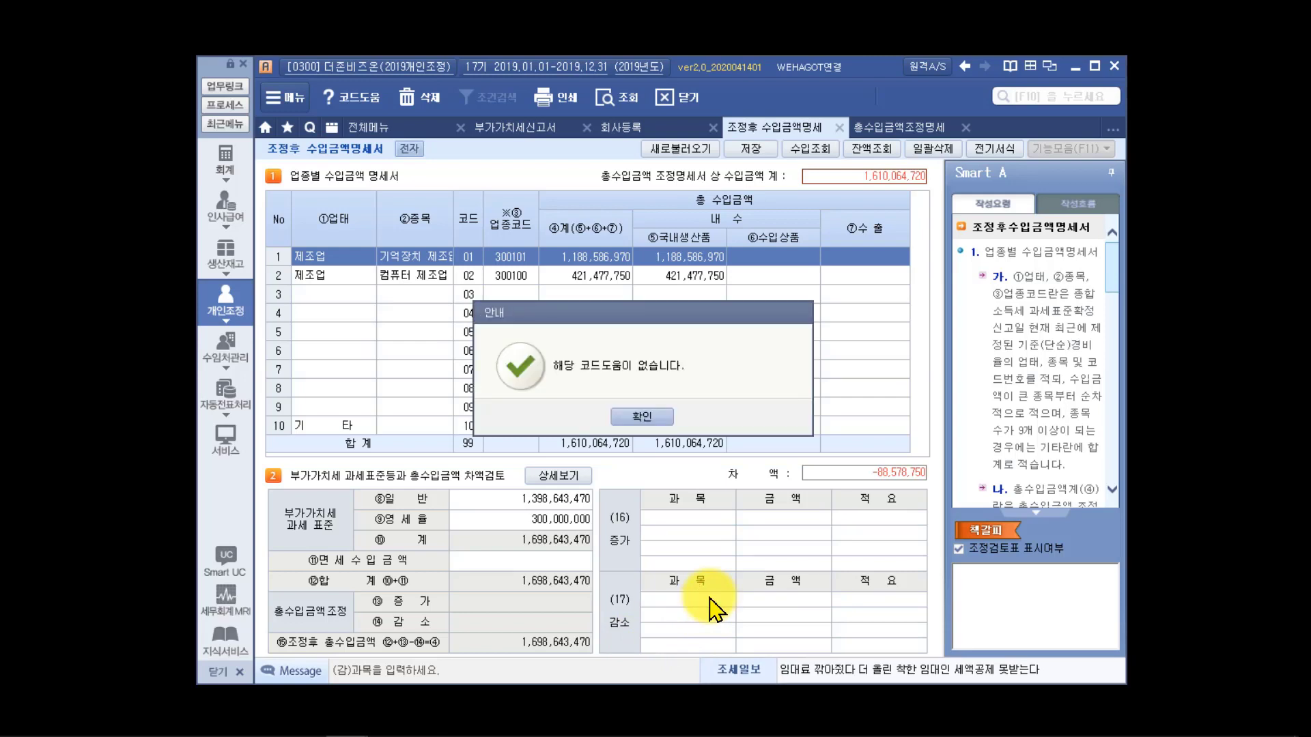
click(647, 417)
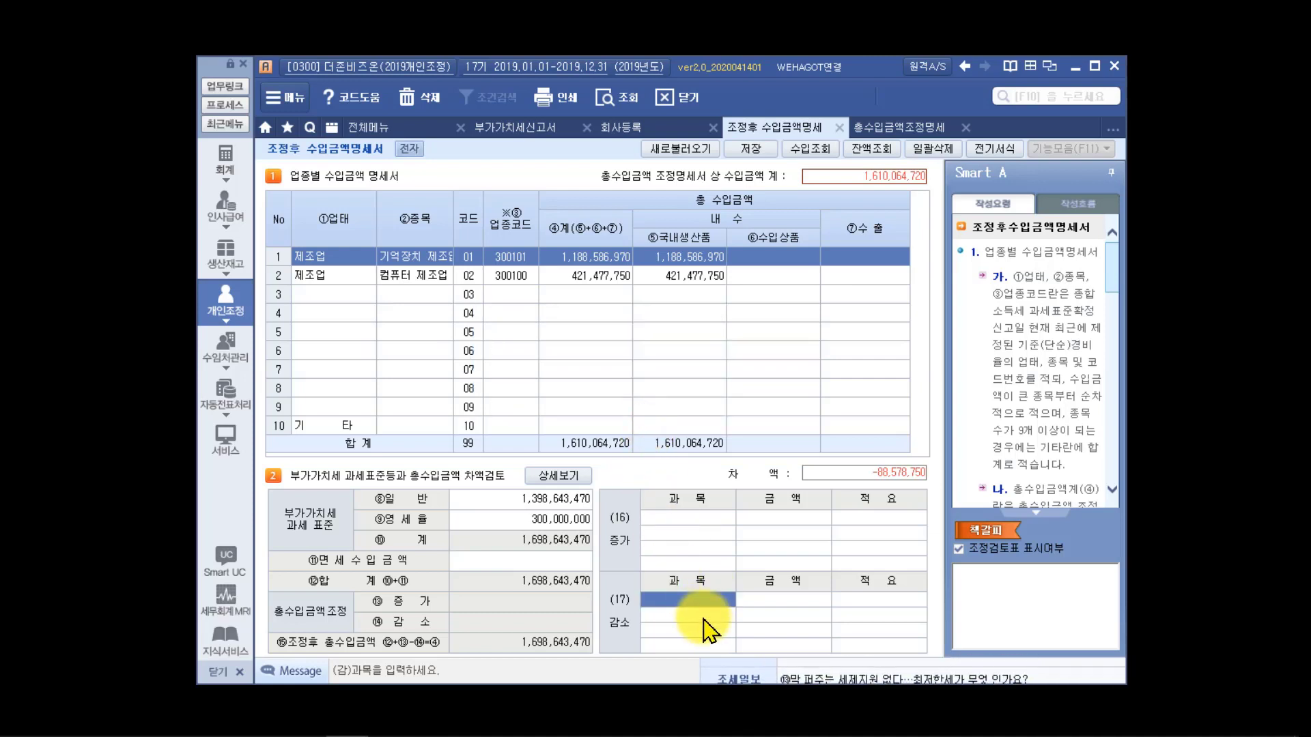
click(772, 608)
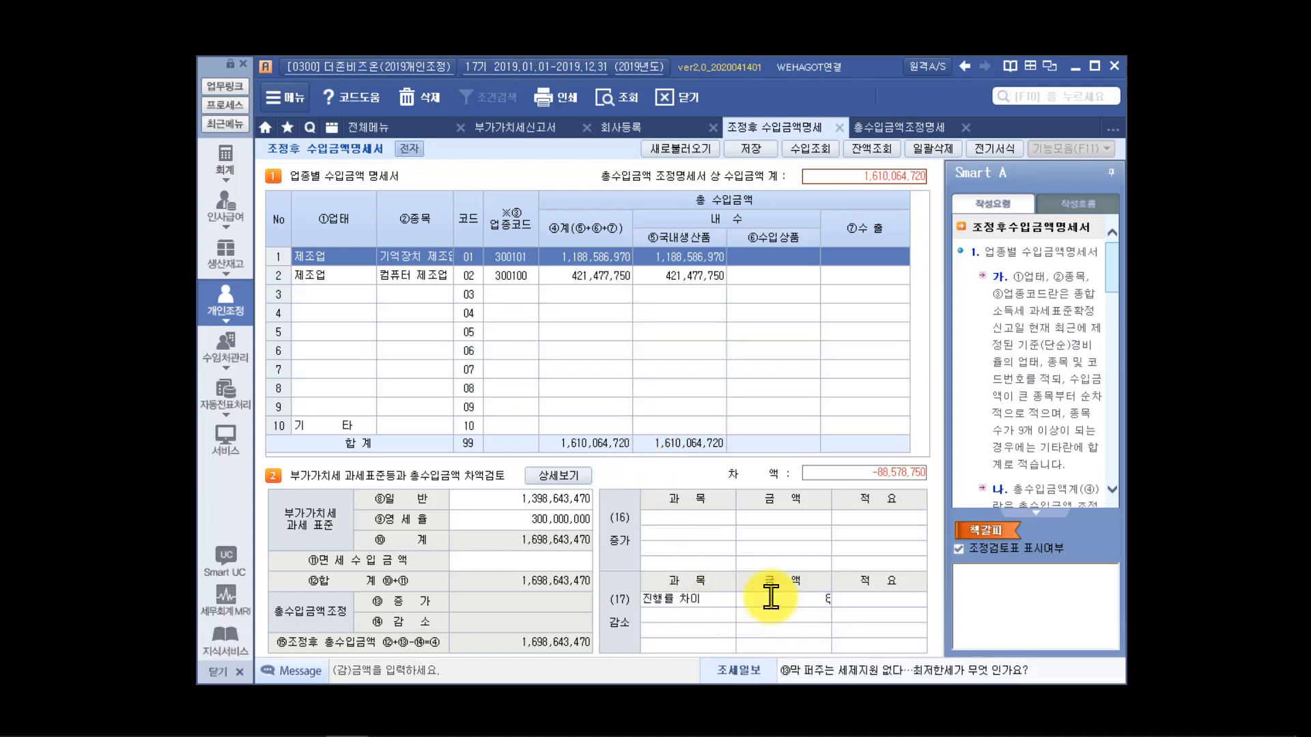
key(Return)
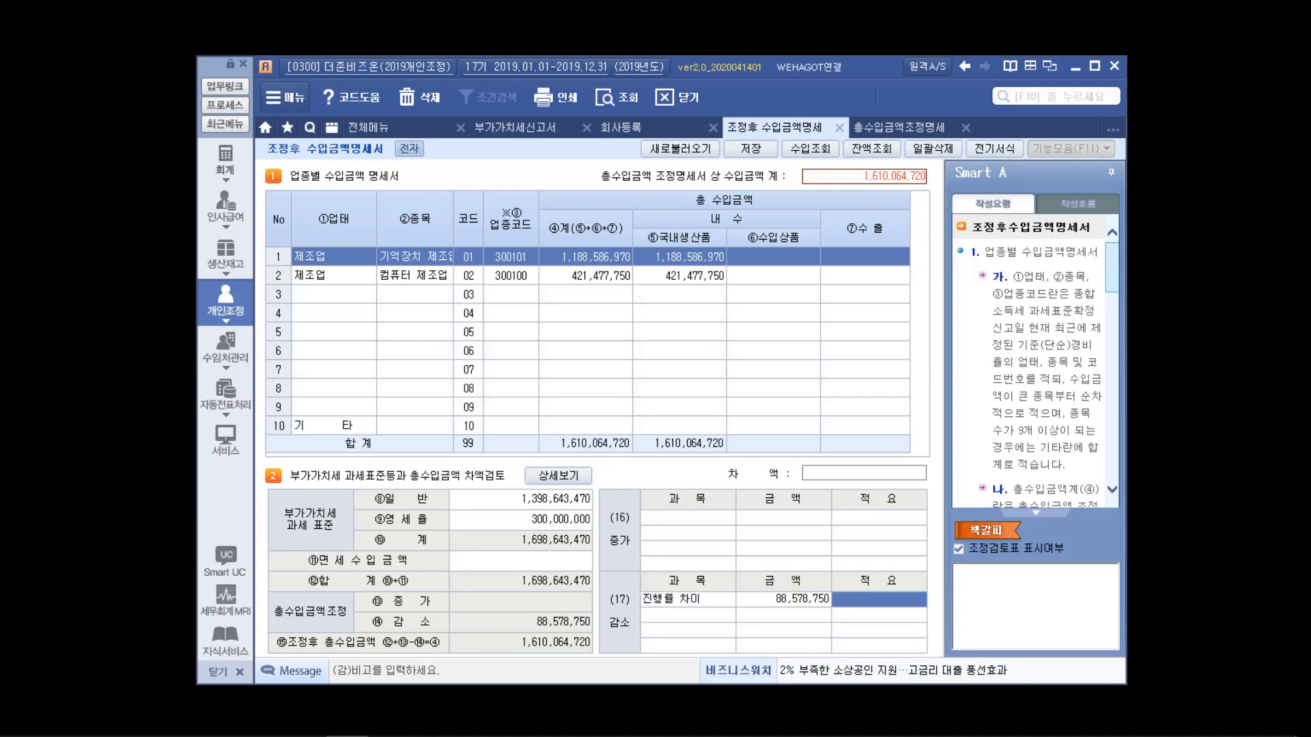
Step: Check the 조정 수입금액 total in the 총수입금액조정명세서 and return to the 조정후 수입금액명세서
click(909, 131)
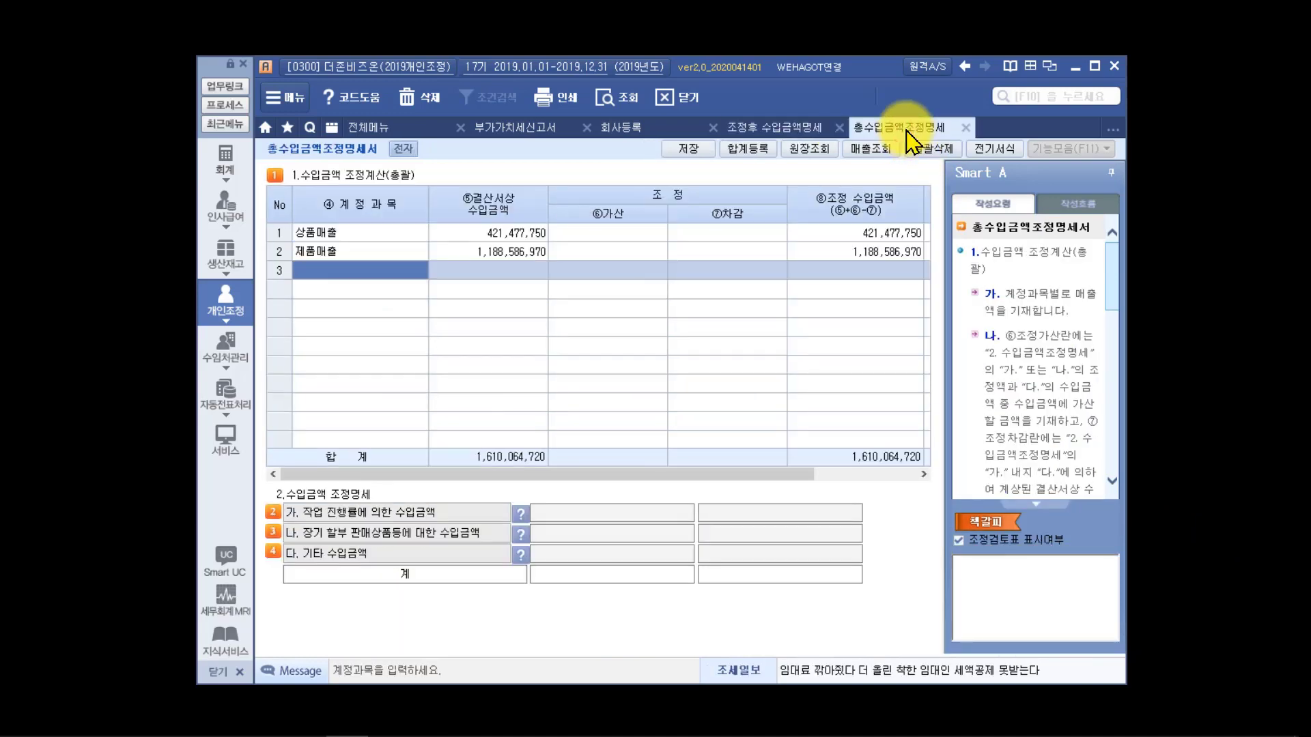
click(894, 454)
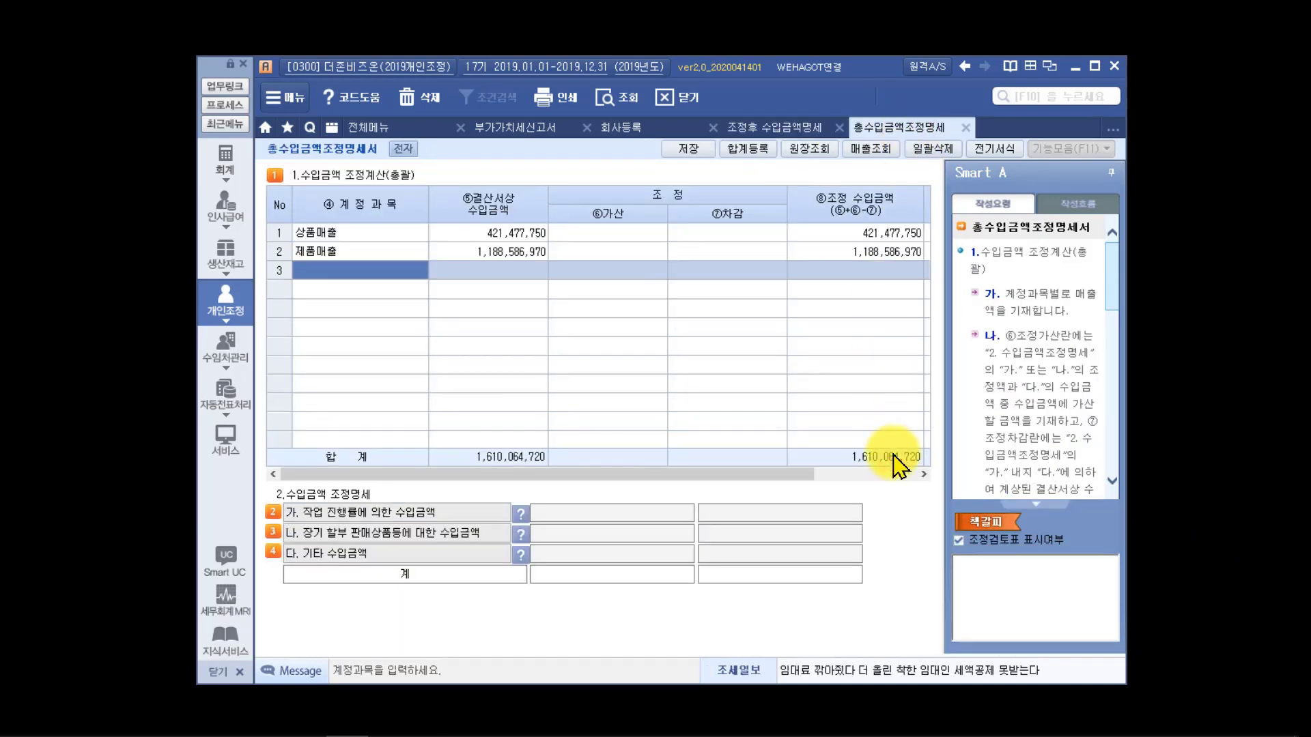
click(791, 130)
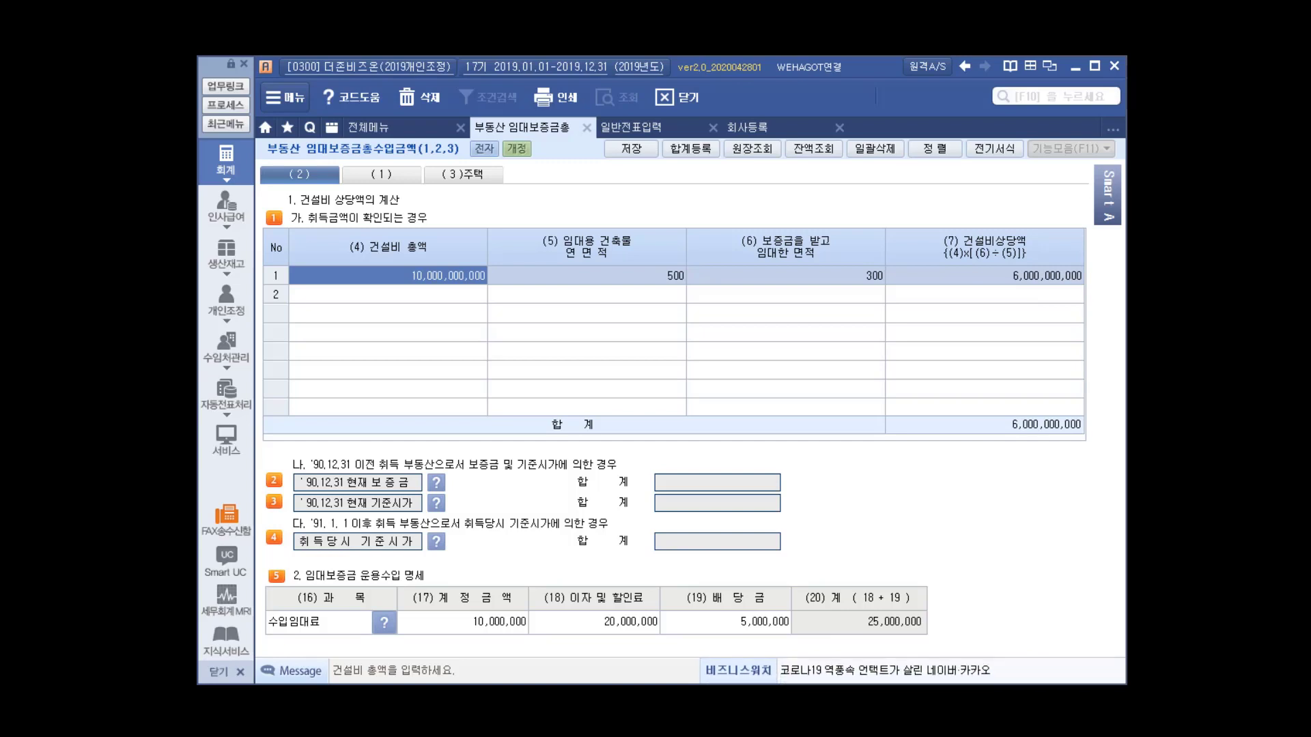
Step: Compare forms (1) and (2) of the 부동산 임대보증금총수입금액 statement
click(366, 186)
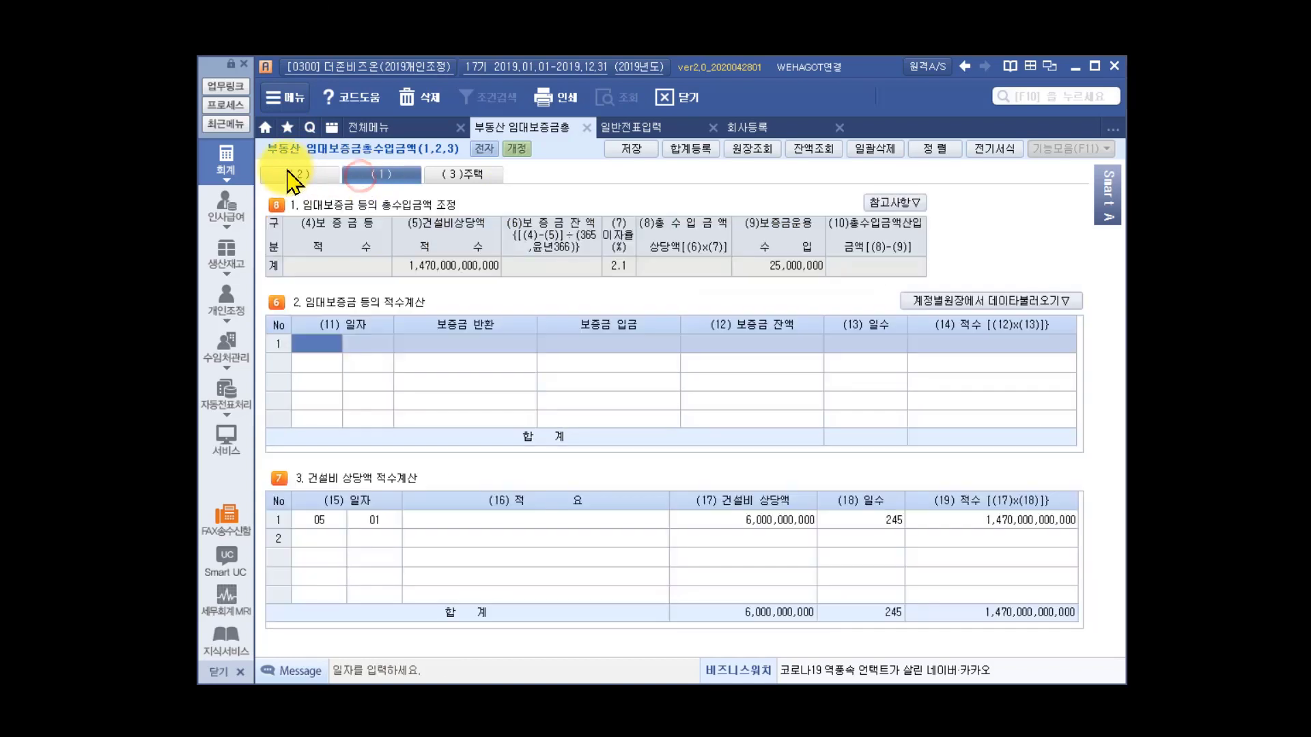
click(295, 176)
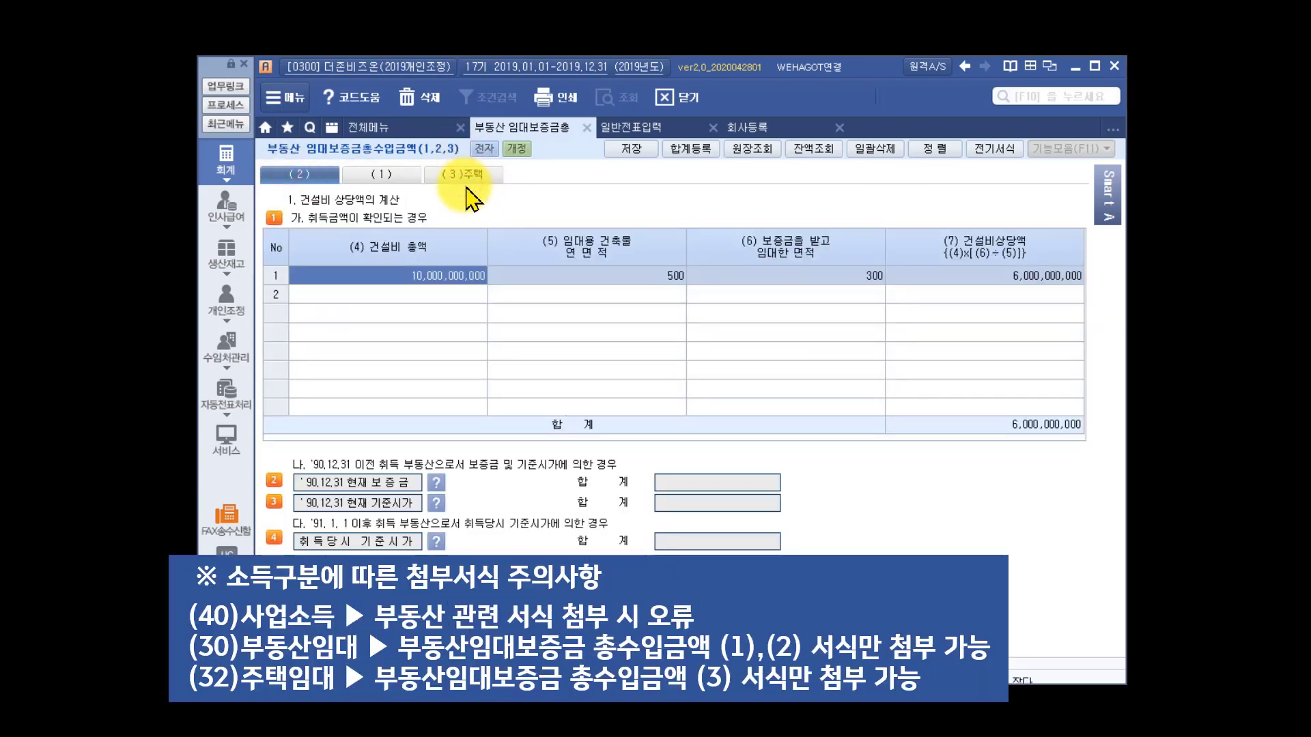
click(355, 176)
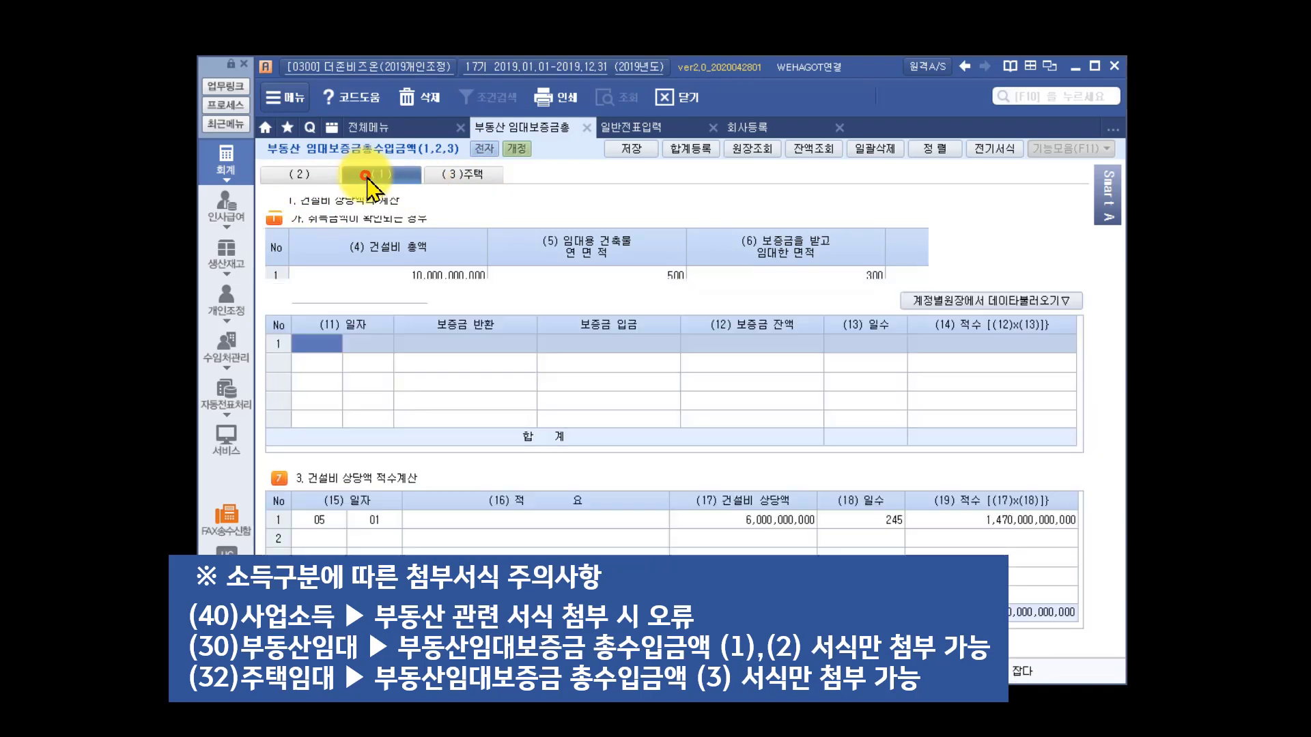
click(325, 177)
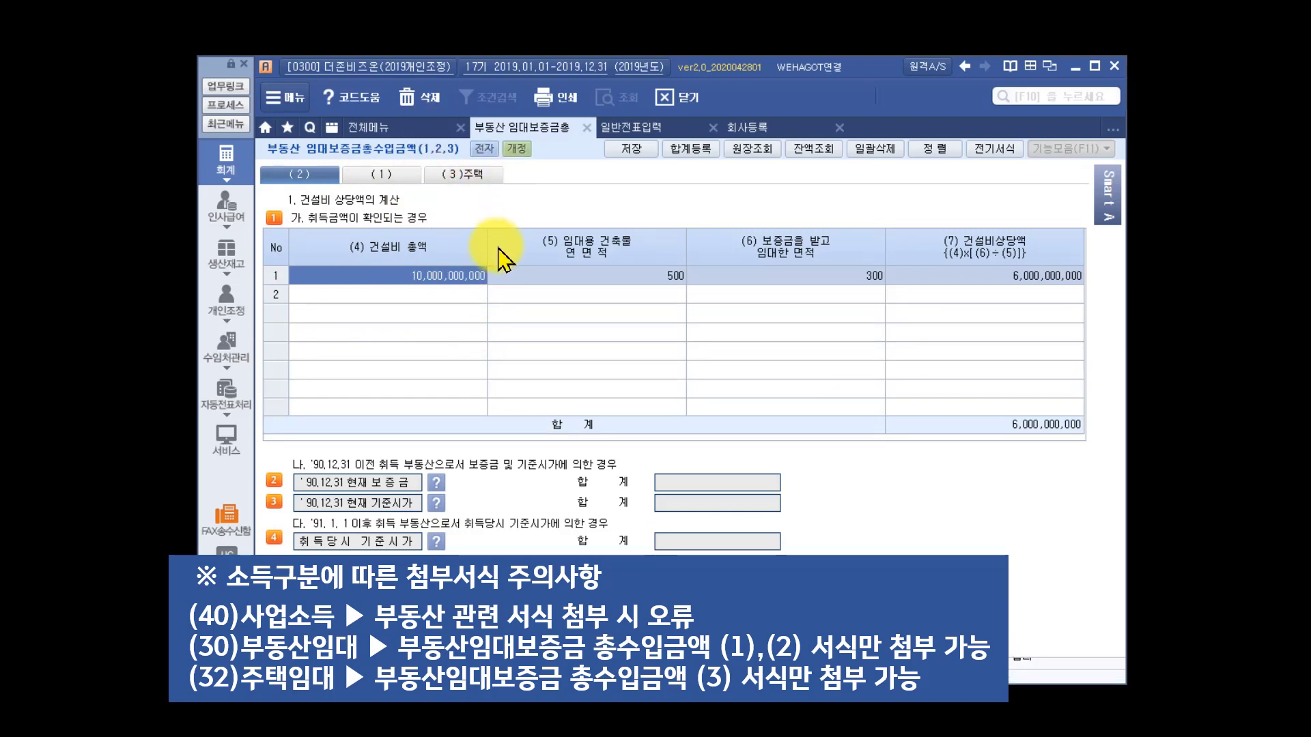
Step: Set the 소득구분 in 회사등록 to 32.주택임대 and return to form (1) of the 부동산 임대보증금총수입금액 statement
click(746, 128)
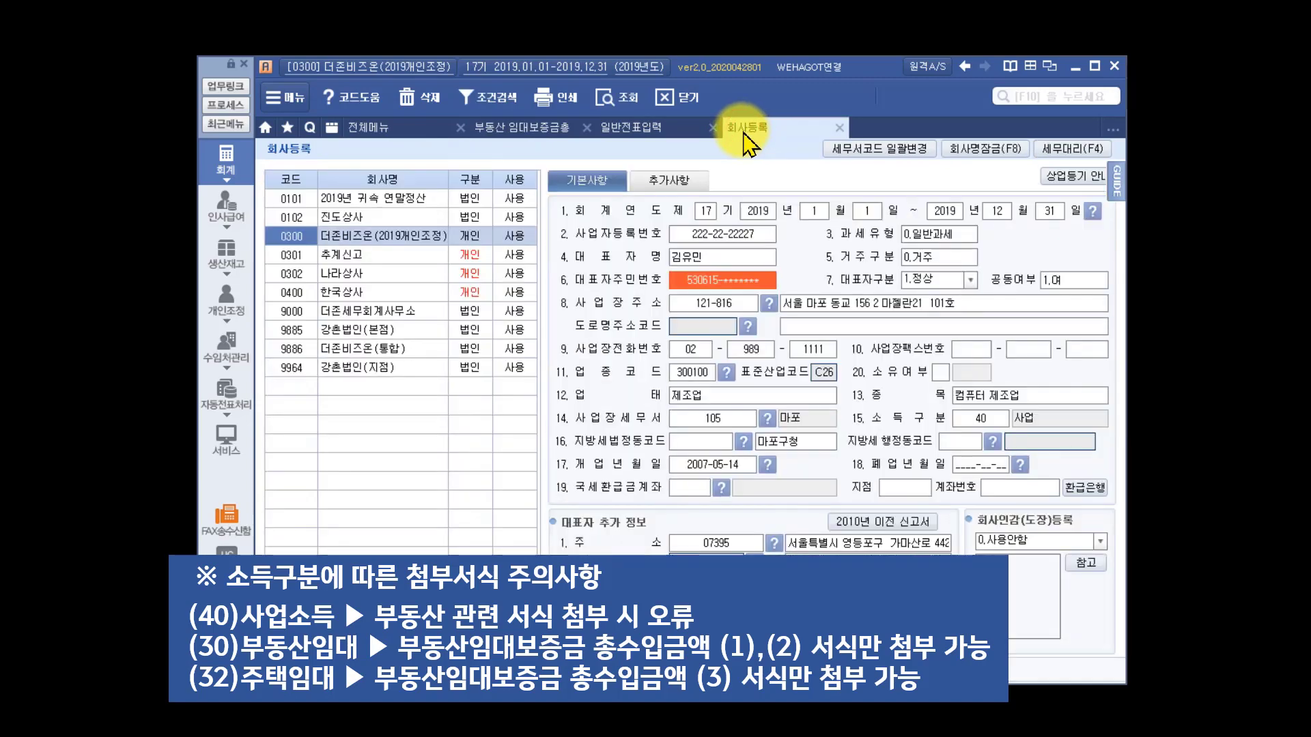
click(993, 419)
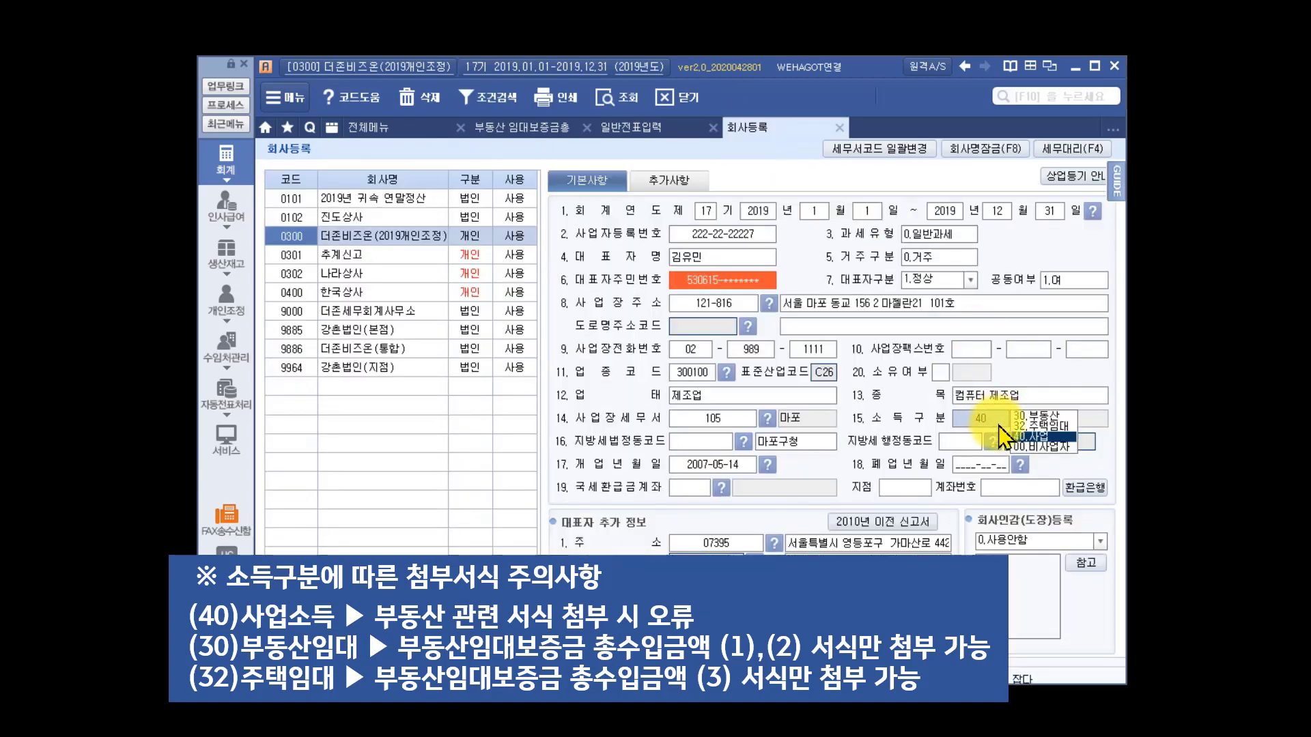
click(534, 130)
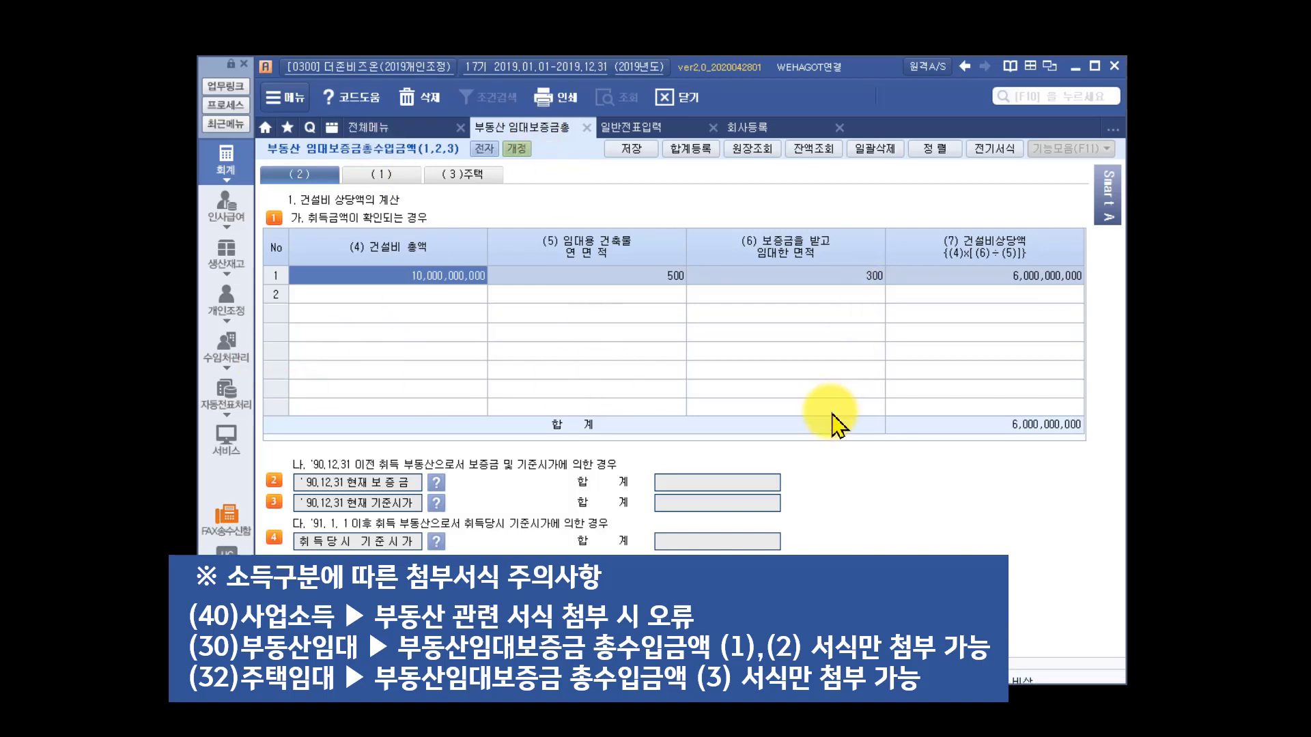
click(751, 128)
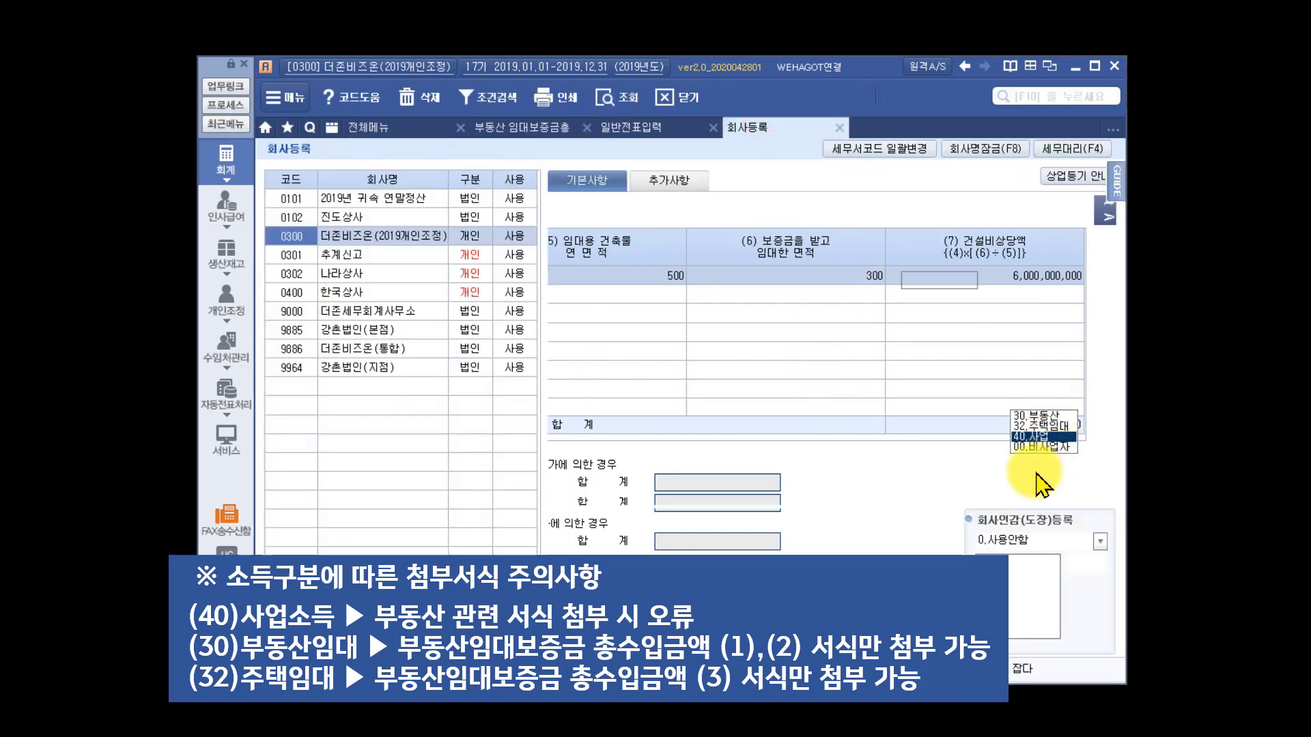
click(1038, 426)
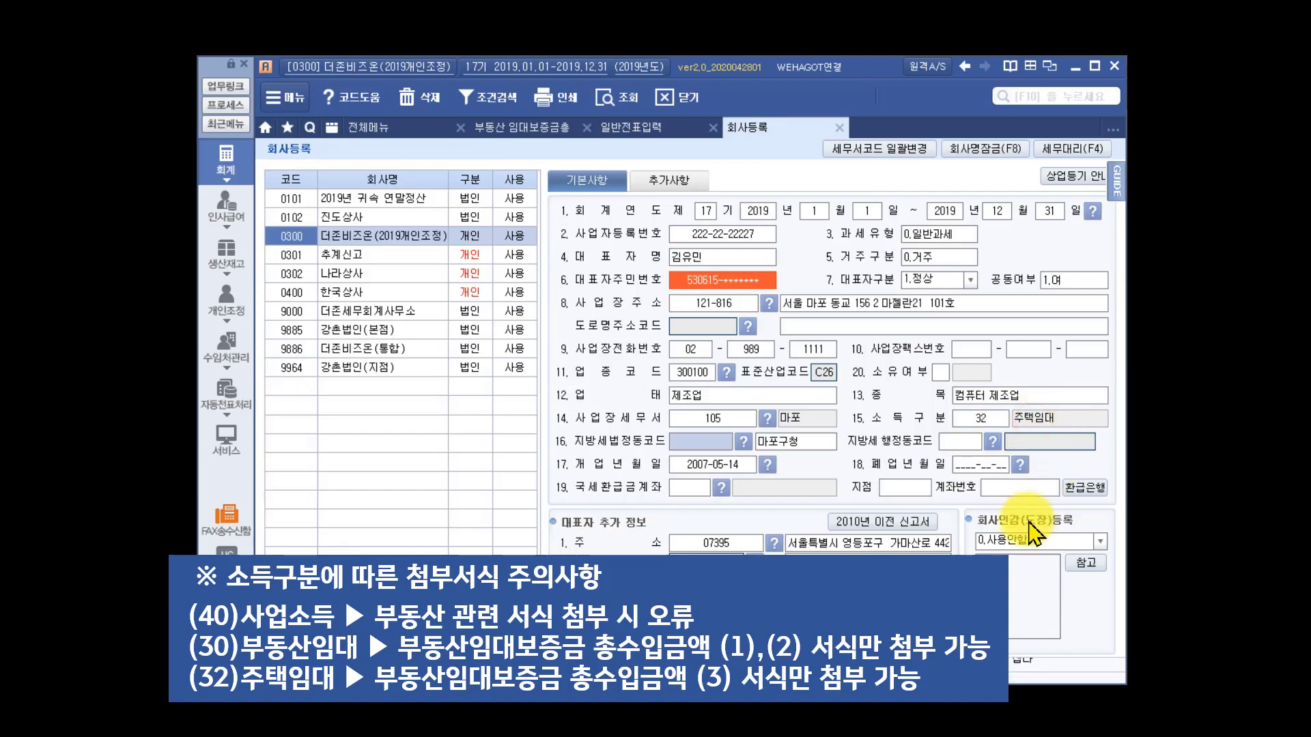
click(532, 127)
click(380, 174)
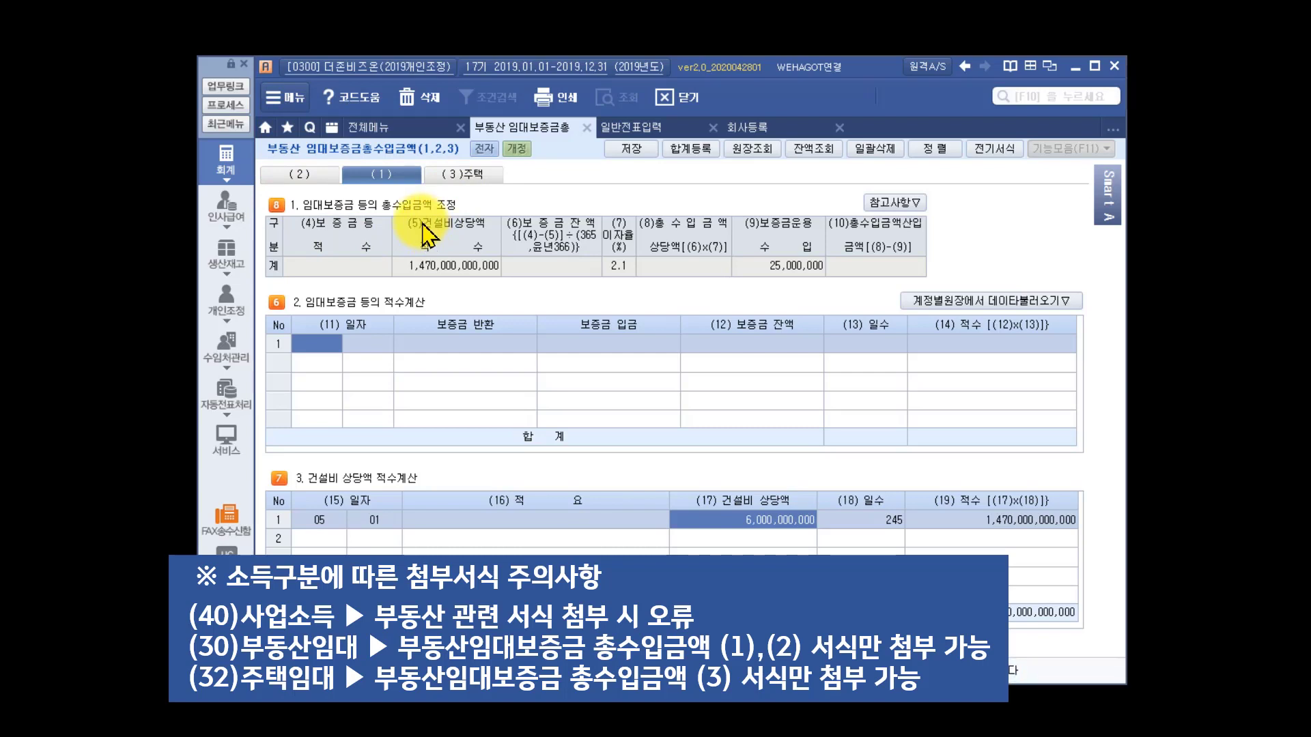
Step: Set the 소득구분 in 회사등록 to 30.부동산 and return to form (2) of the 부동산 임대보증금총수입금액 statement
click(748, 127)
click(987, 420)
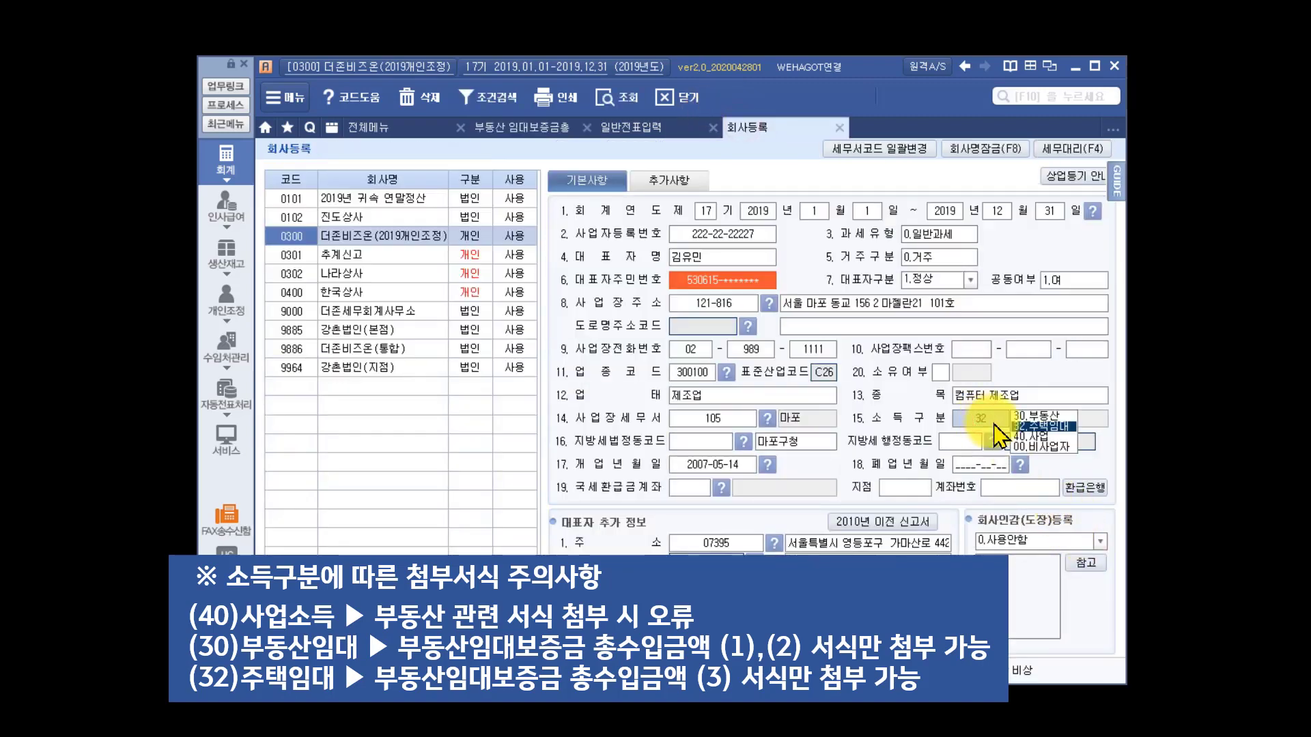
click(1029, 415)
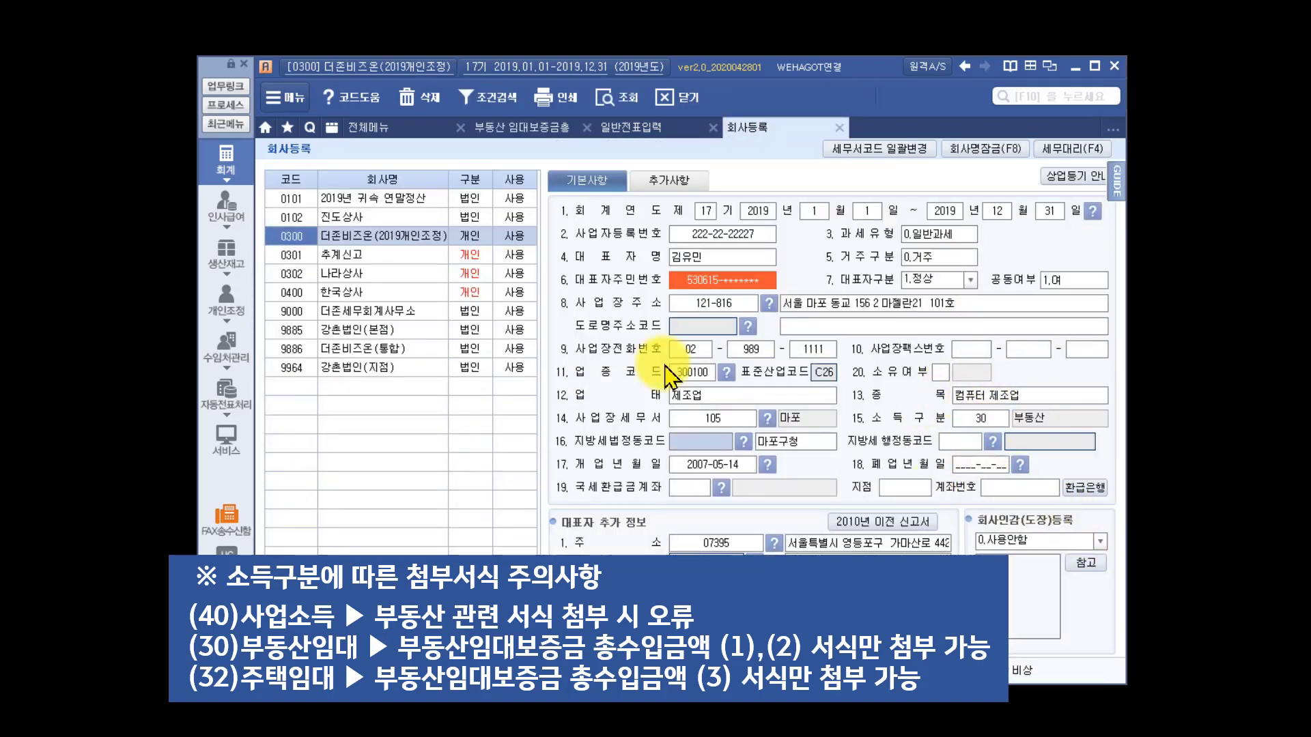
click(539, 127)
click(299, 174)
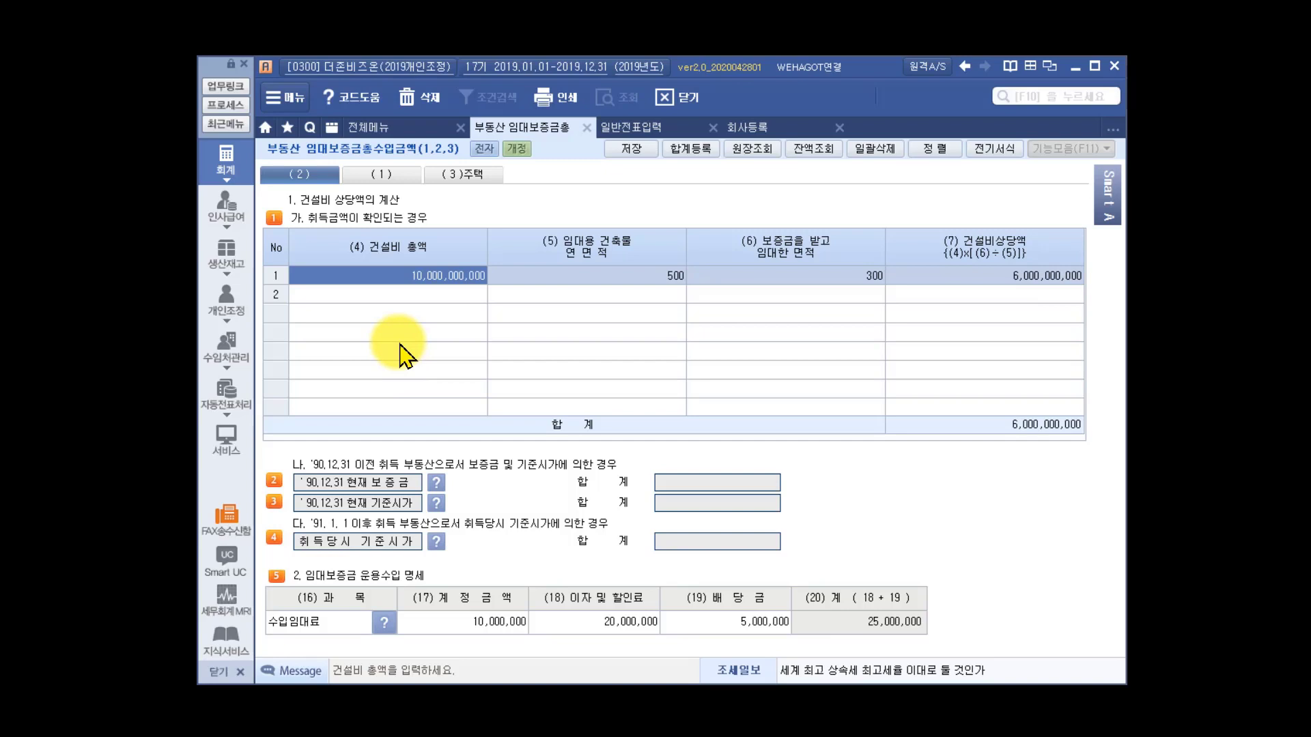
Step: Trace the (7) 건설비상당액 of form (2) to the (17) 건설비 상당액 in form (1)
click(369, 176)
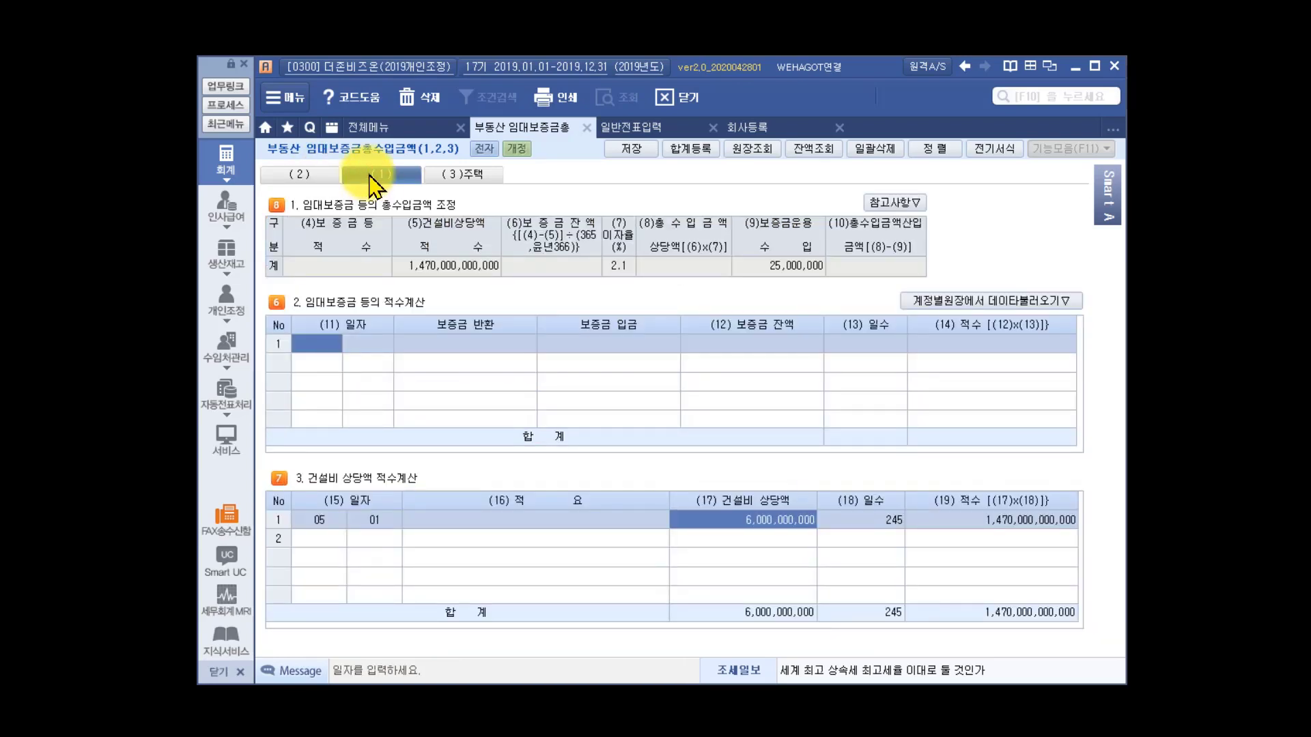
click(298, 176)
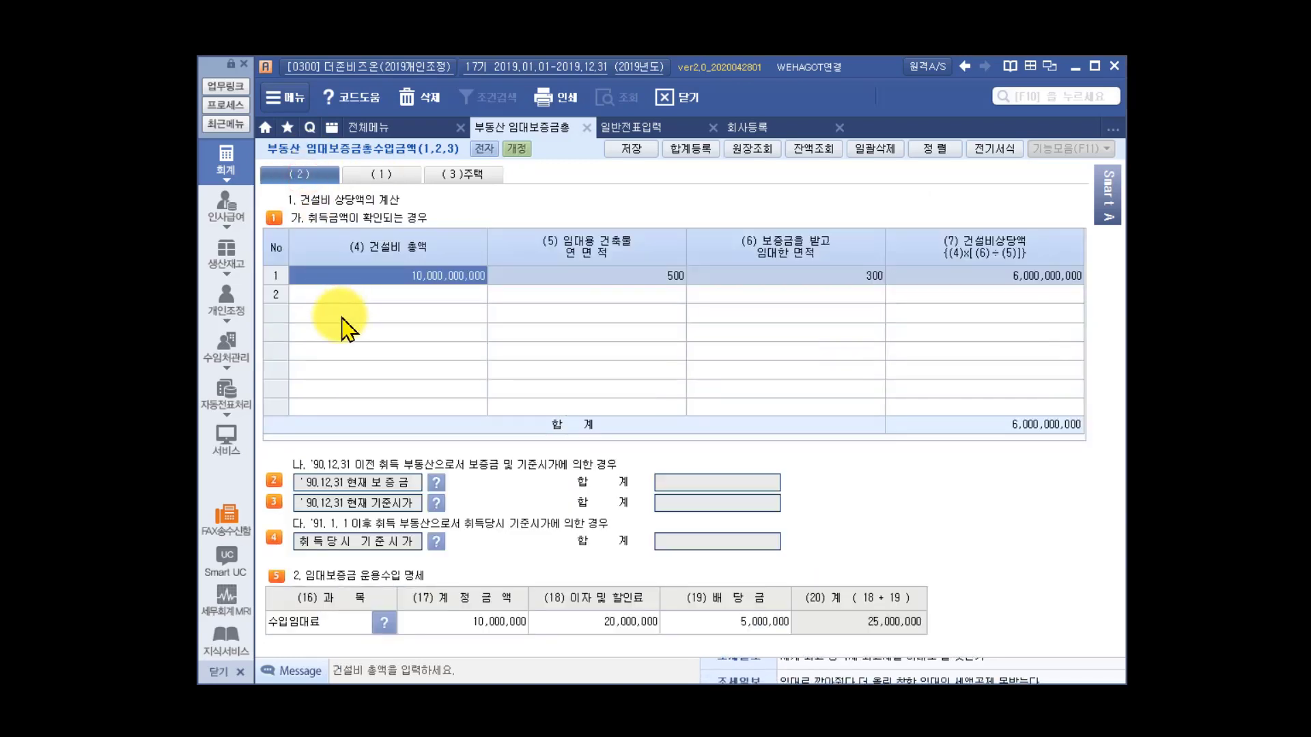
click(281, 482)
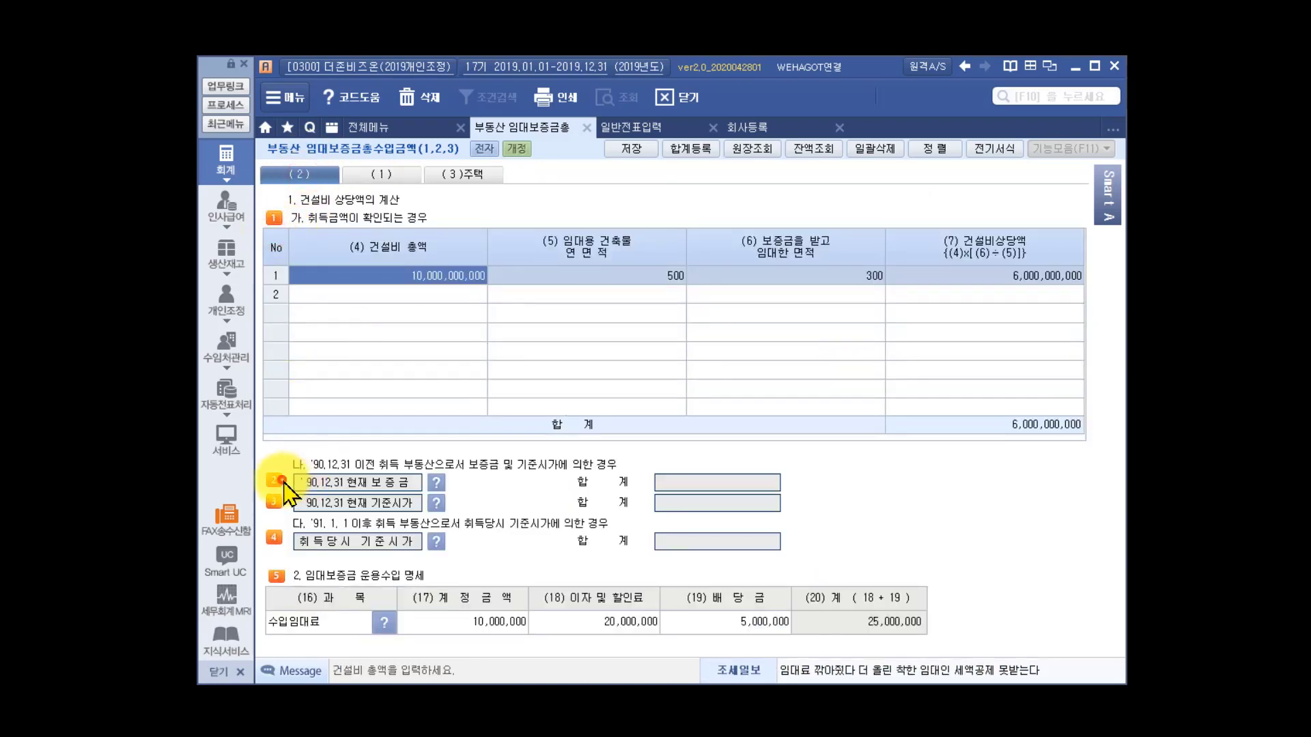
click(292, 574)
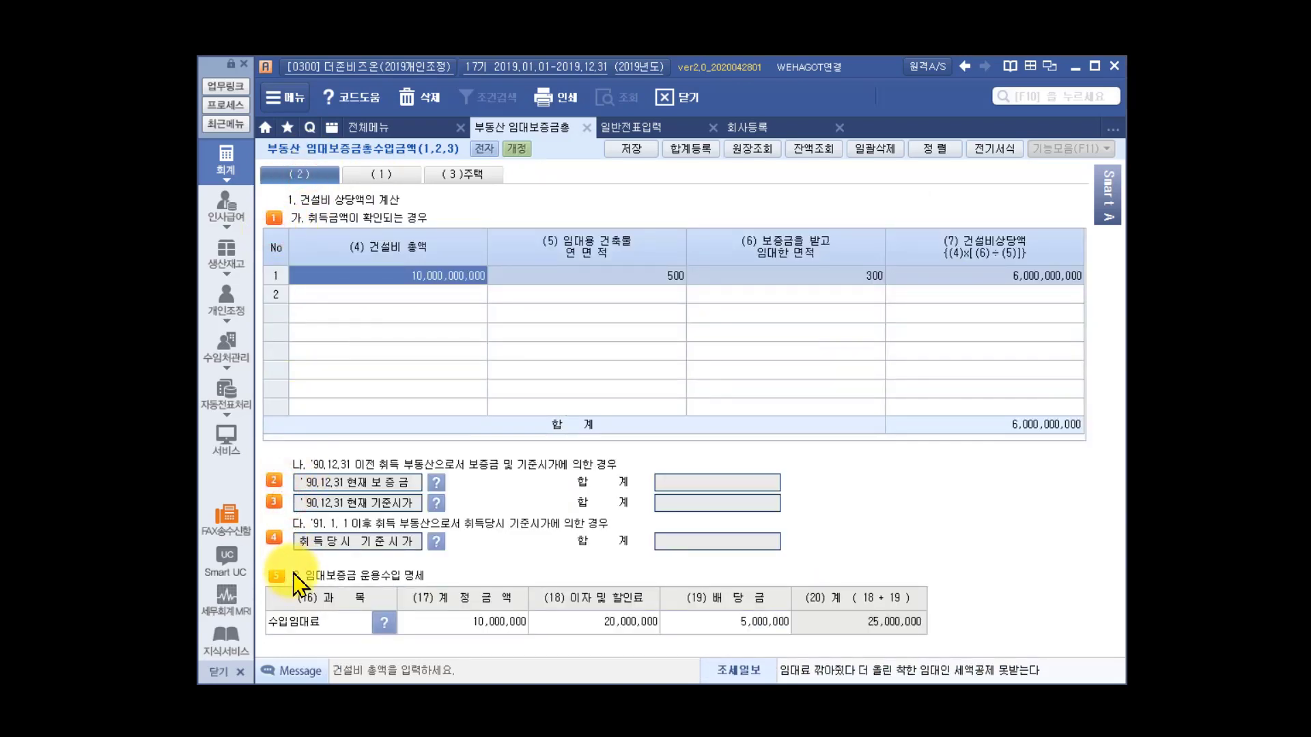
click(411, 199)
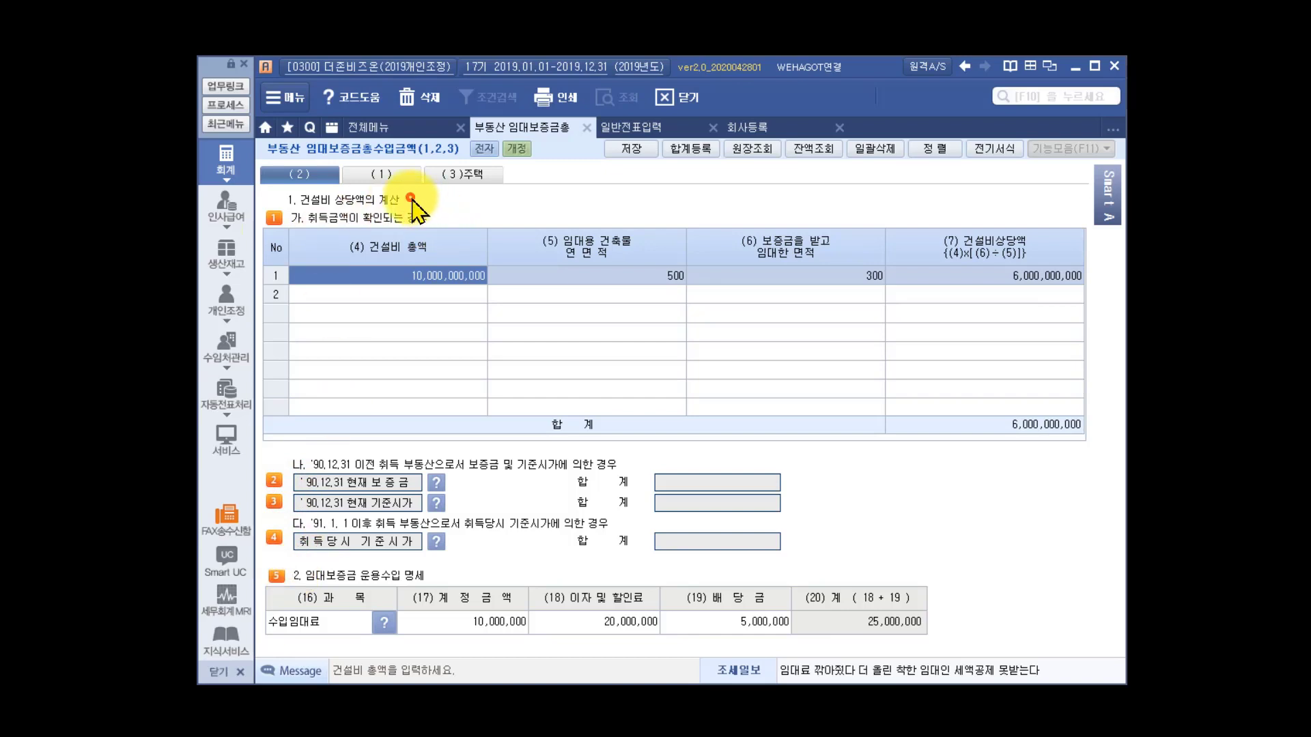
click(1008, 273)
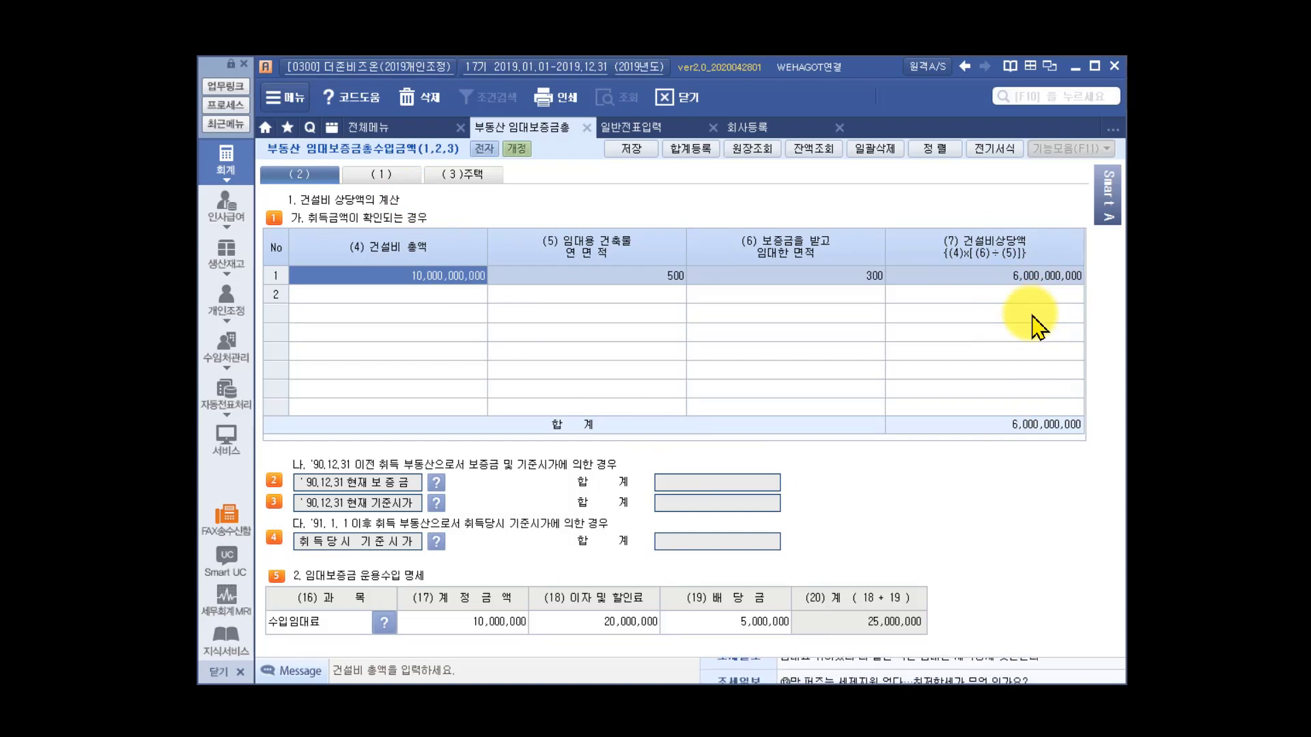
click(380, 176)
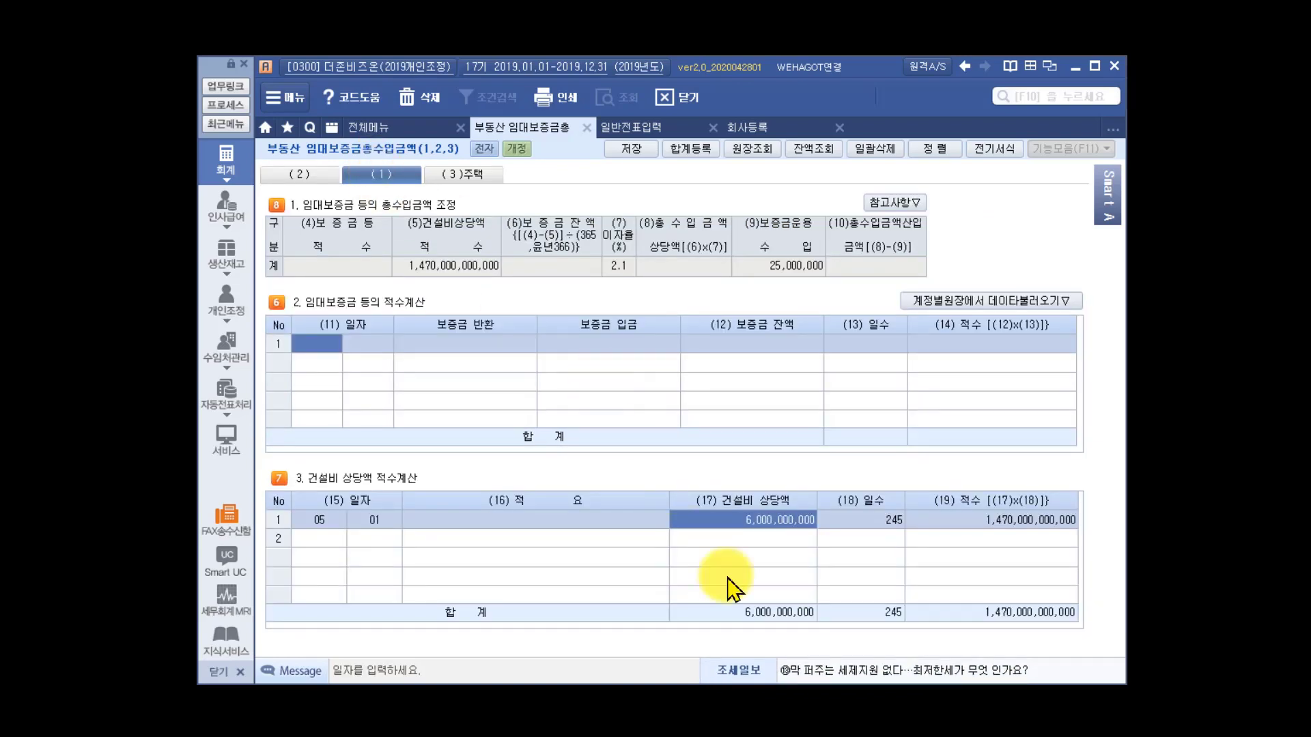
click(757, 518)
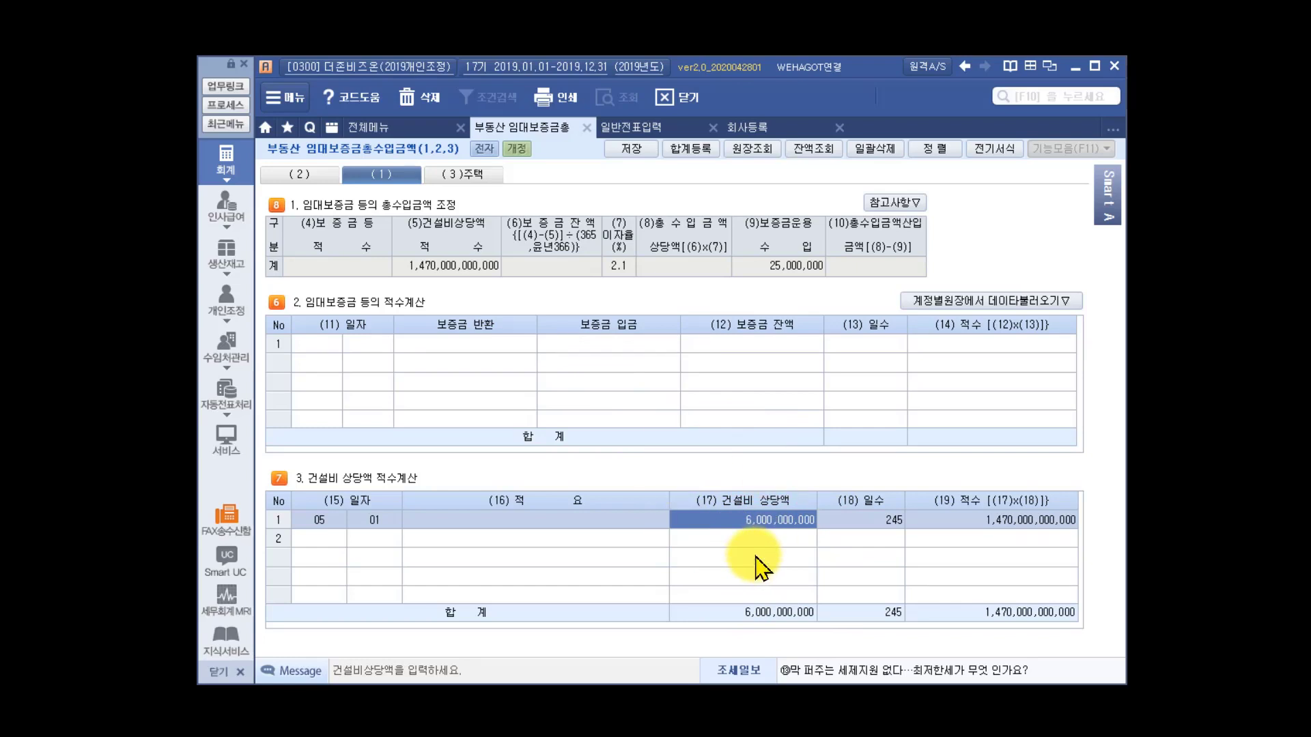
Step: Compare the 임대보증금 운용수입 total in form (2) with the (9) 보증금운용수입 in form (1)
click(300, 175)
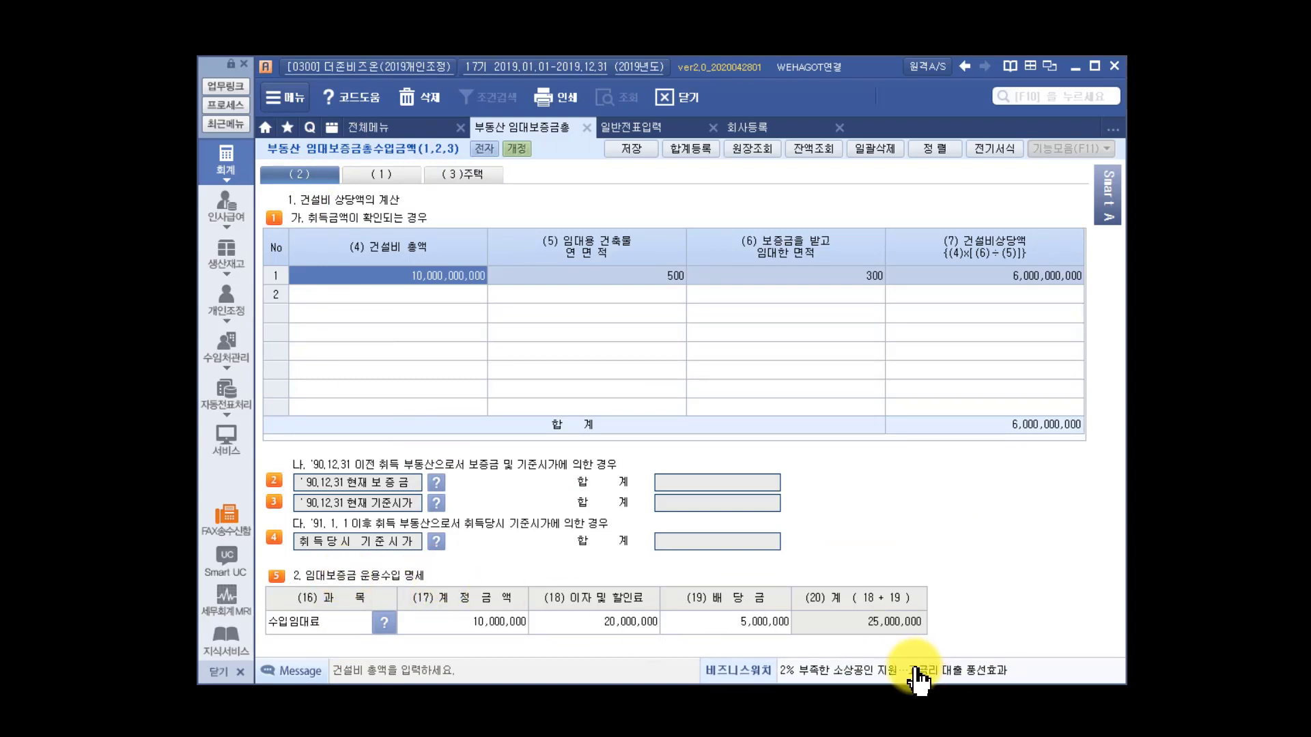
click(847, 619)
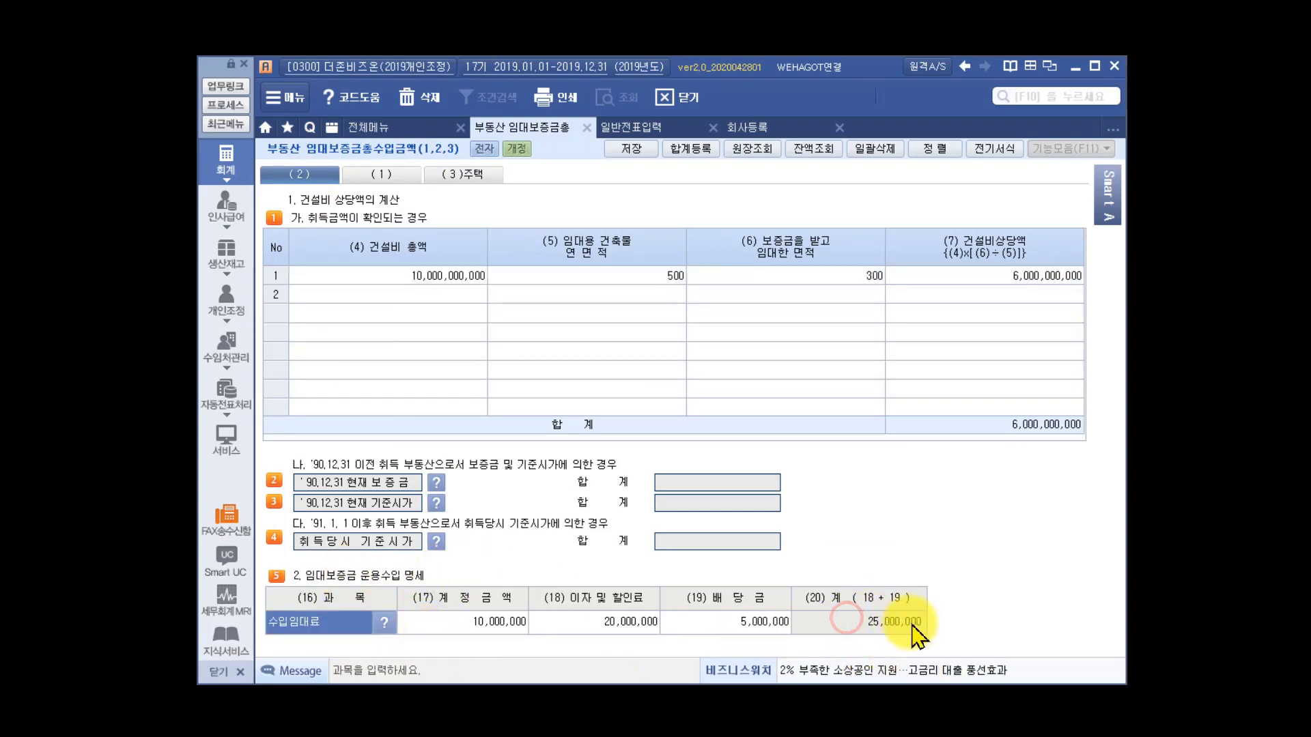
click(381, 174)
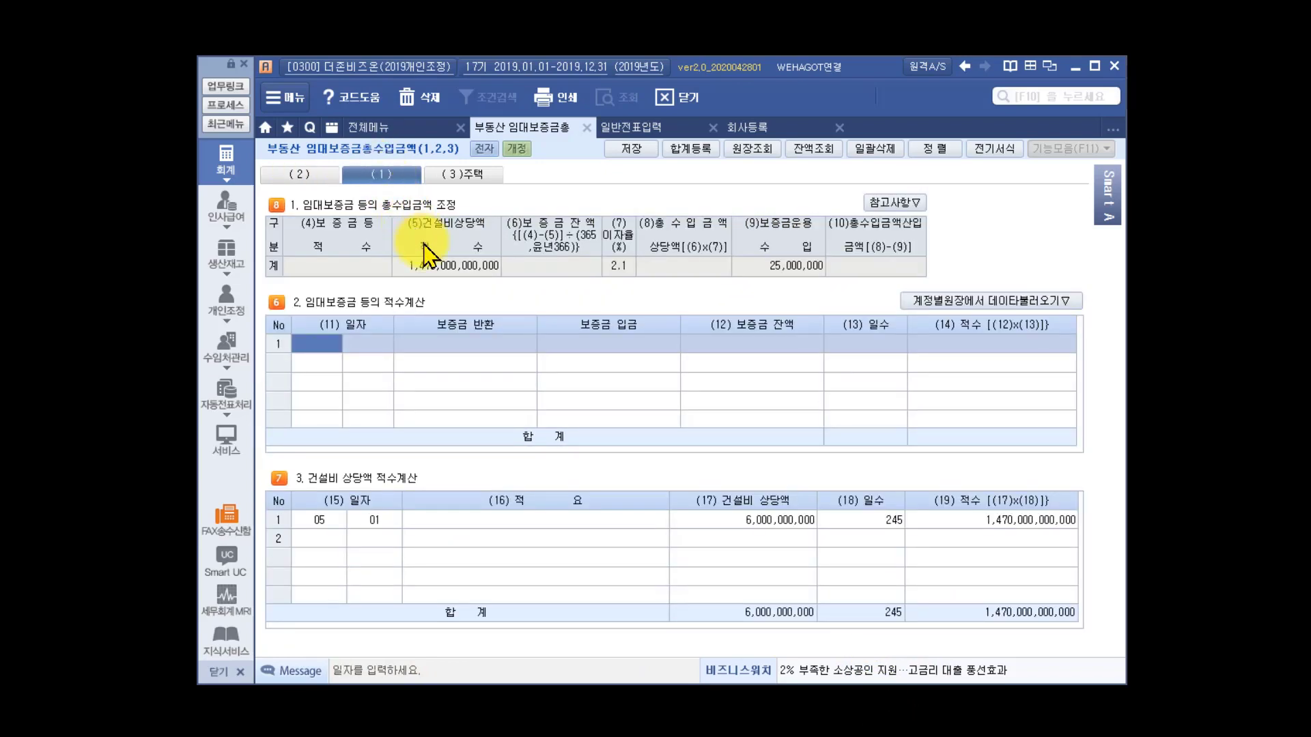
click(756, 271)
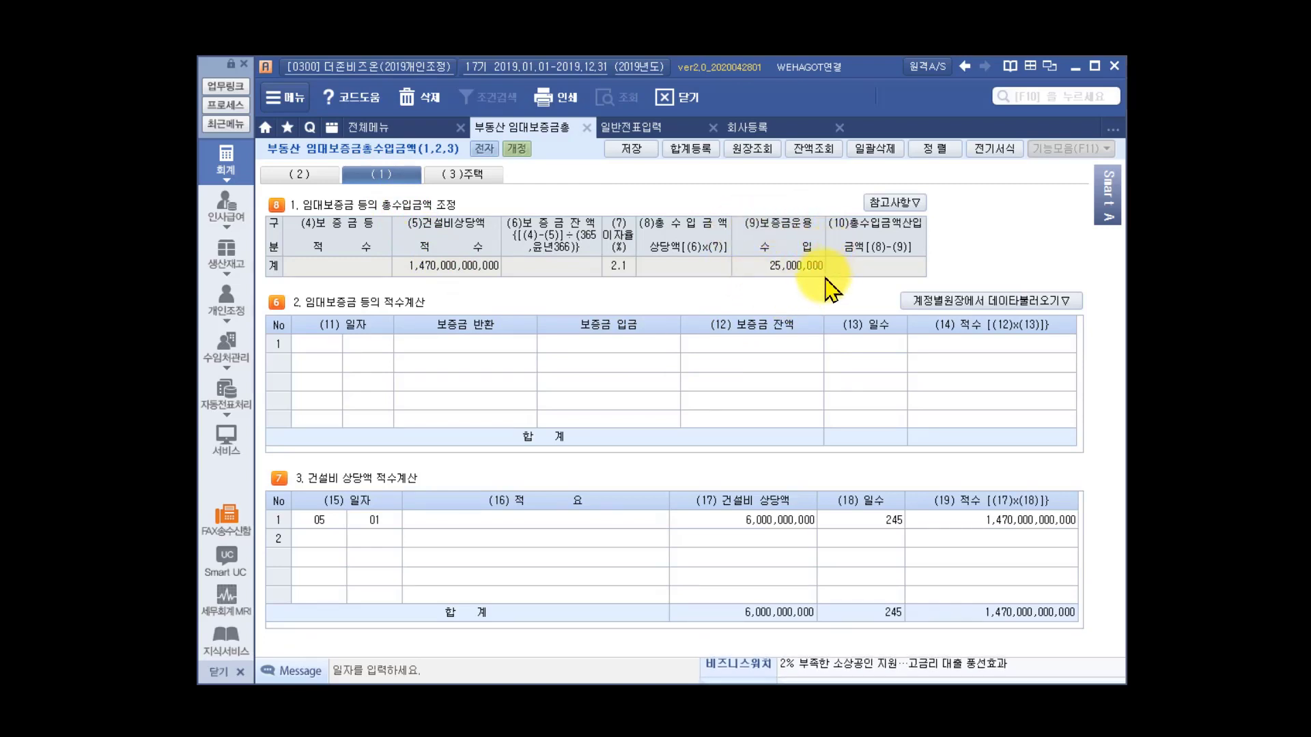
key(Return)
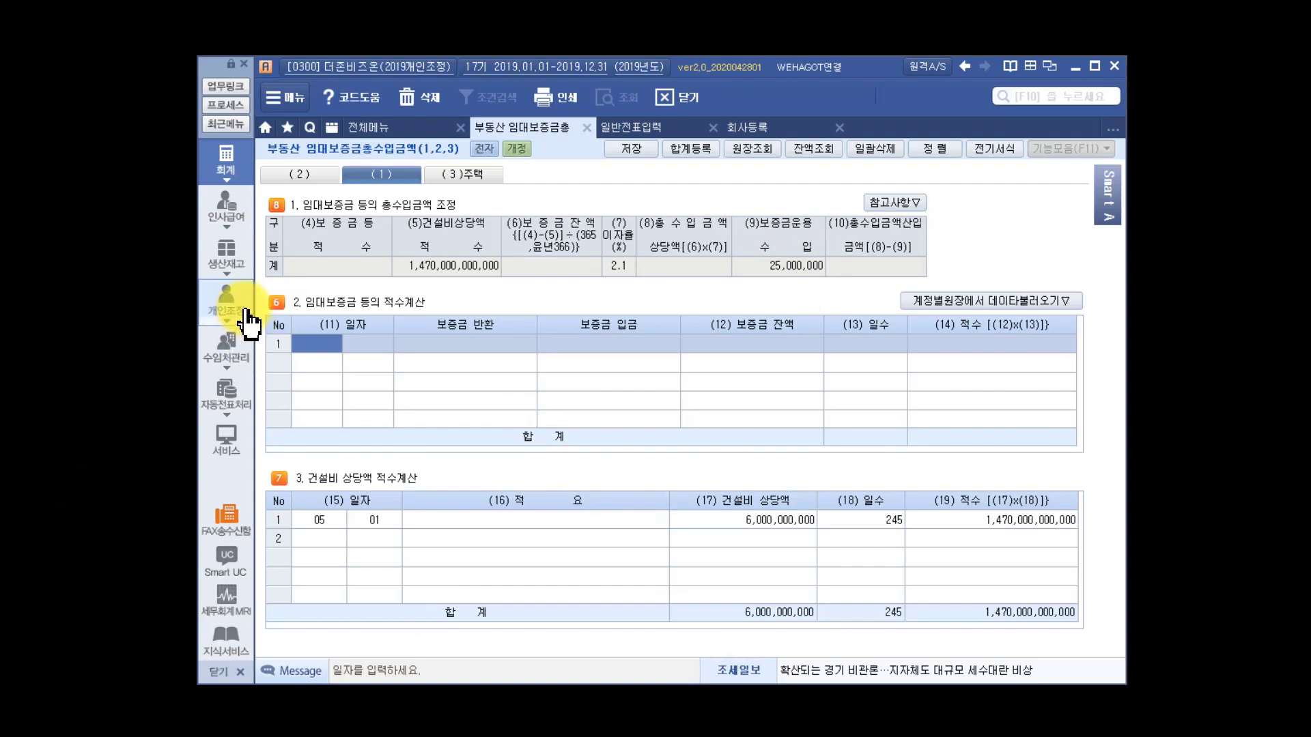
click(277, 493)
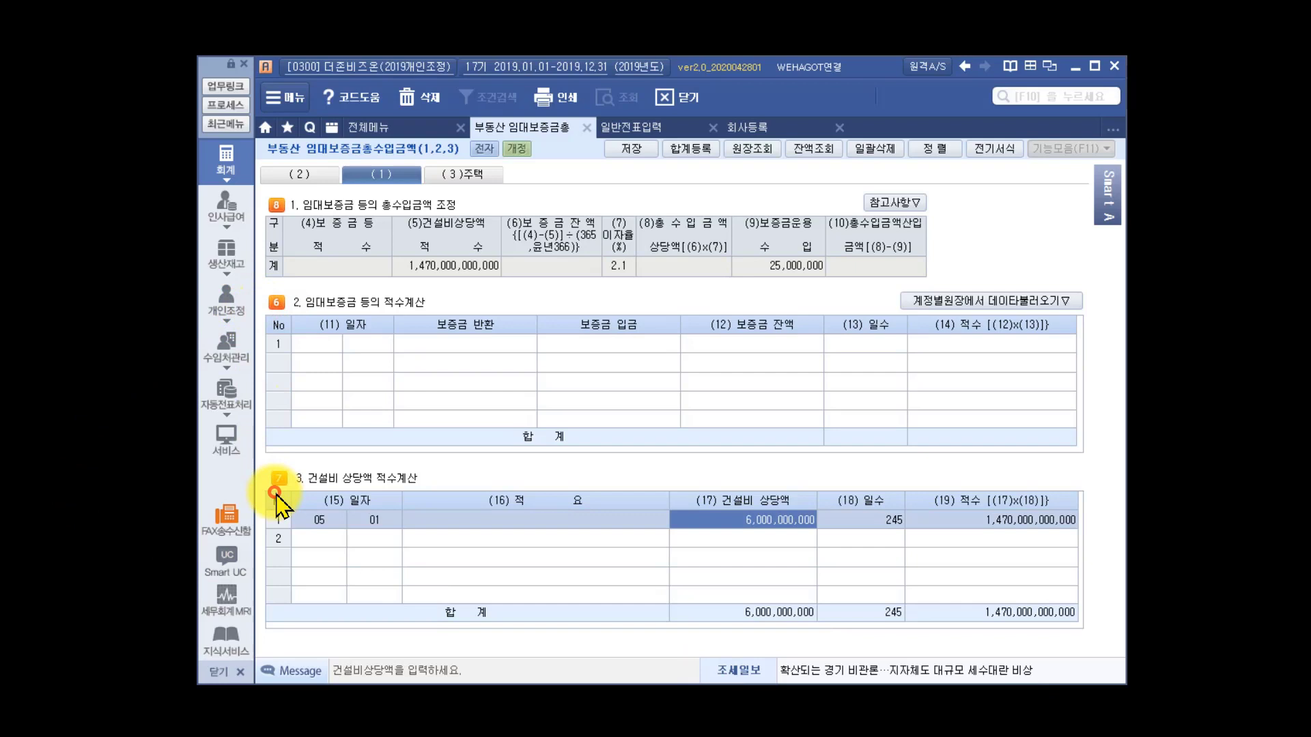
click(280, 187)
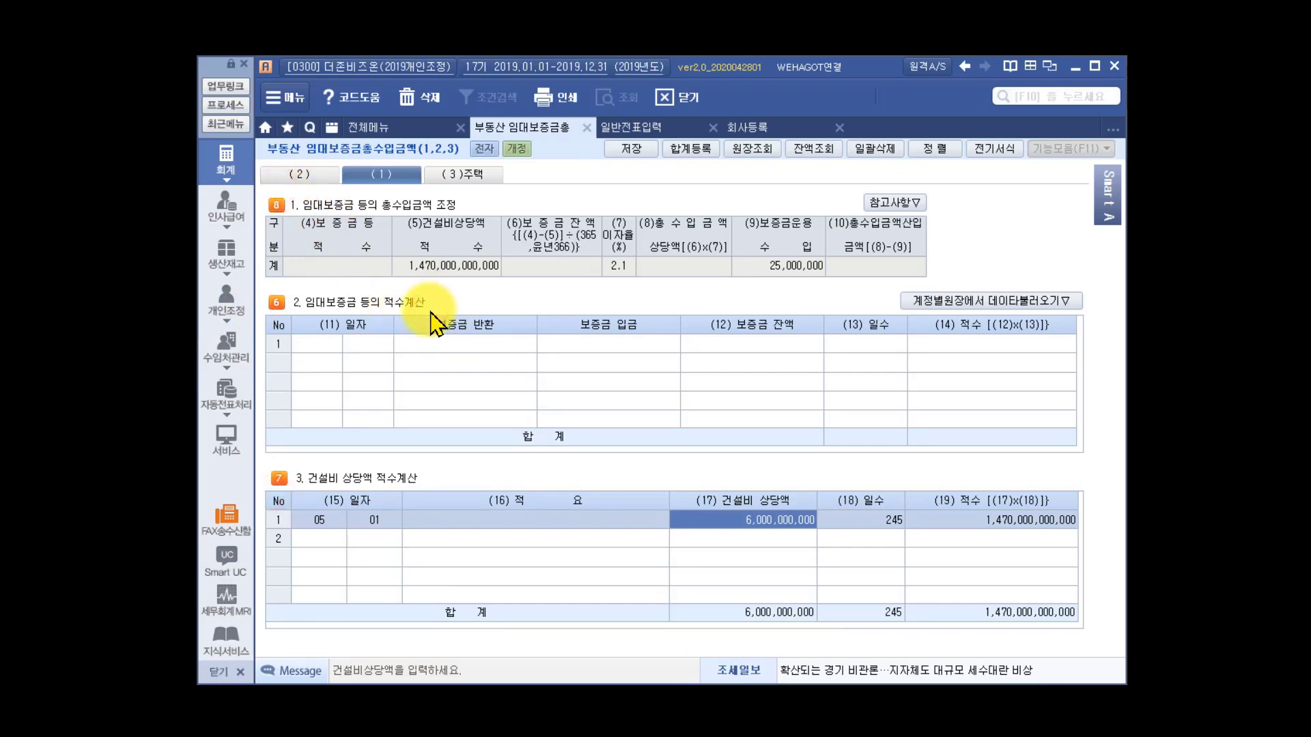
Step: Load the 계정별원장 data into the 임대보증금 등의 적수계산 table of form (1)
click(298, 342)
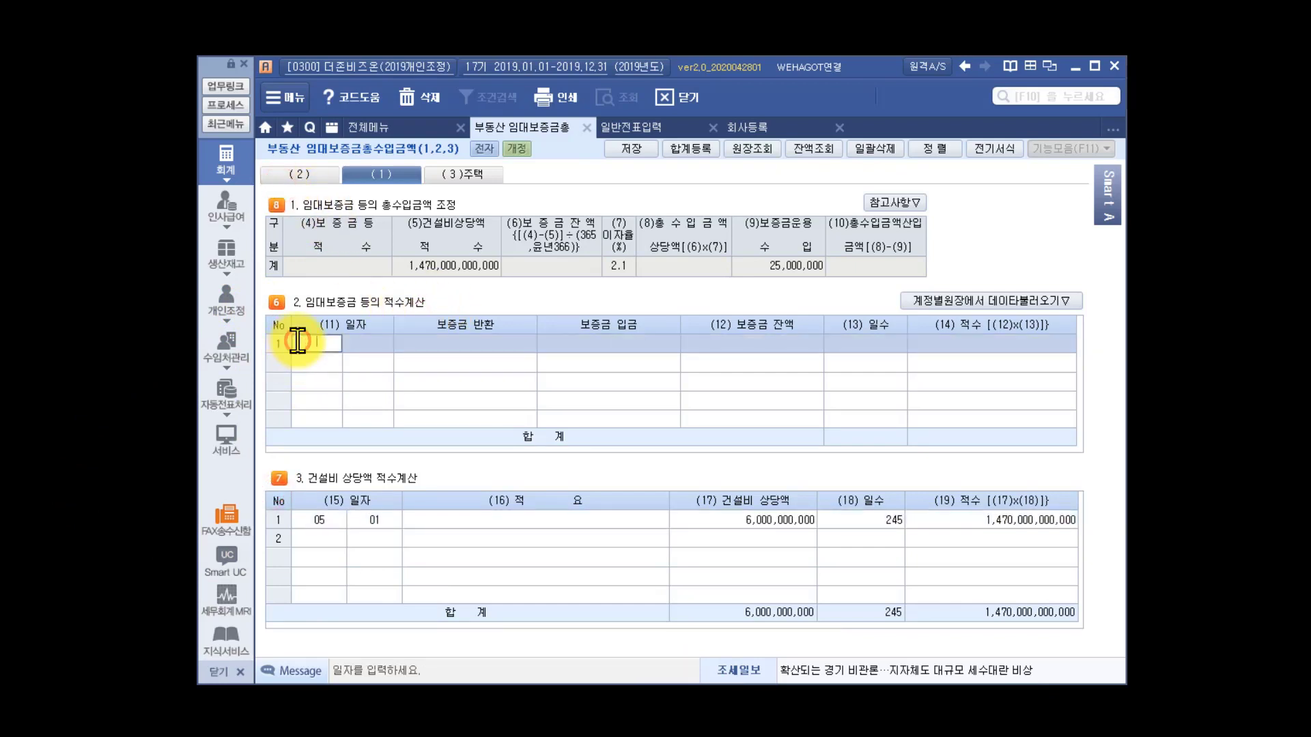
click(1031, 304)
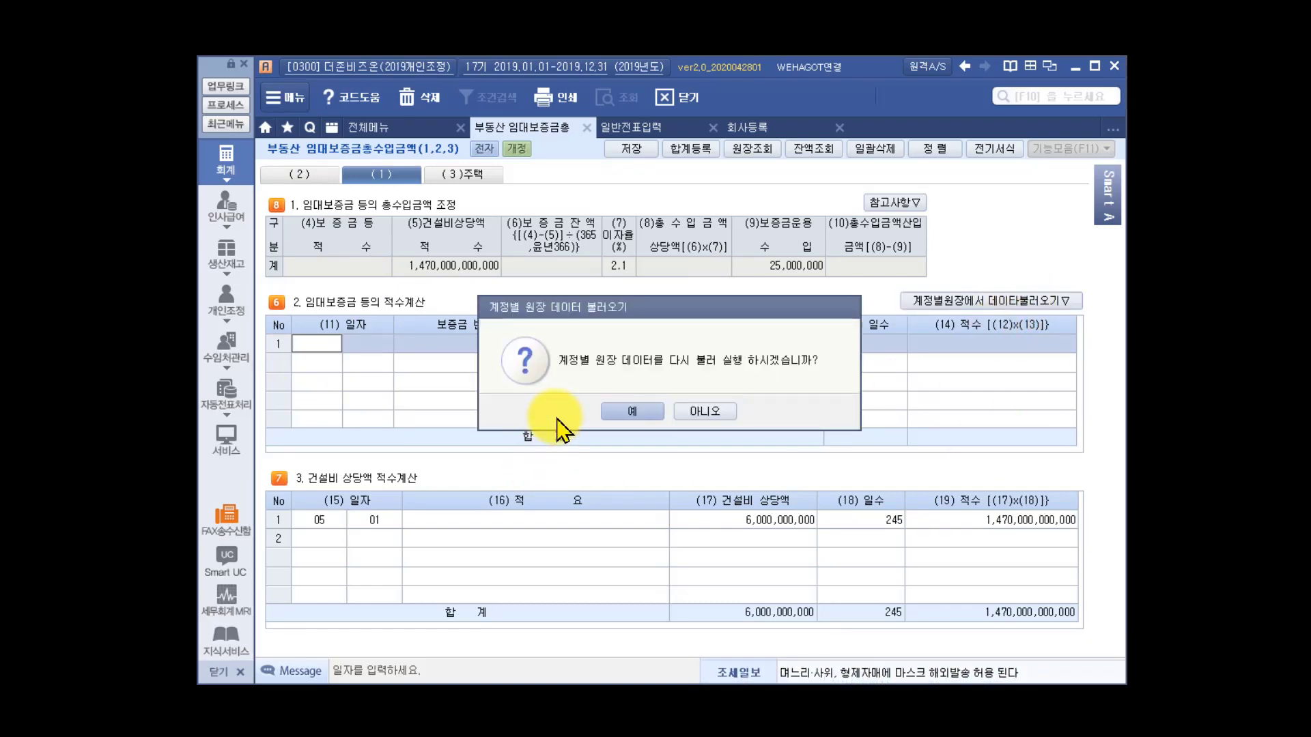
click(655, 412)
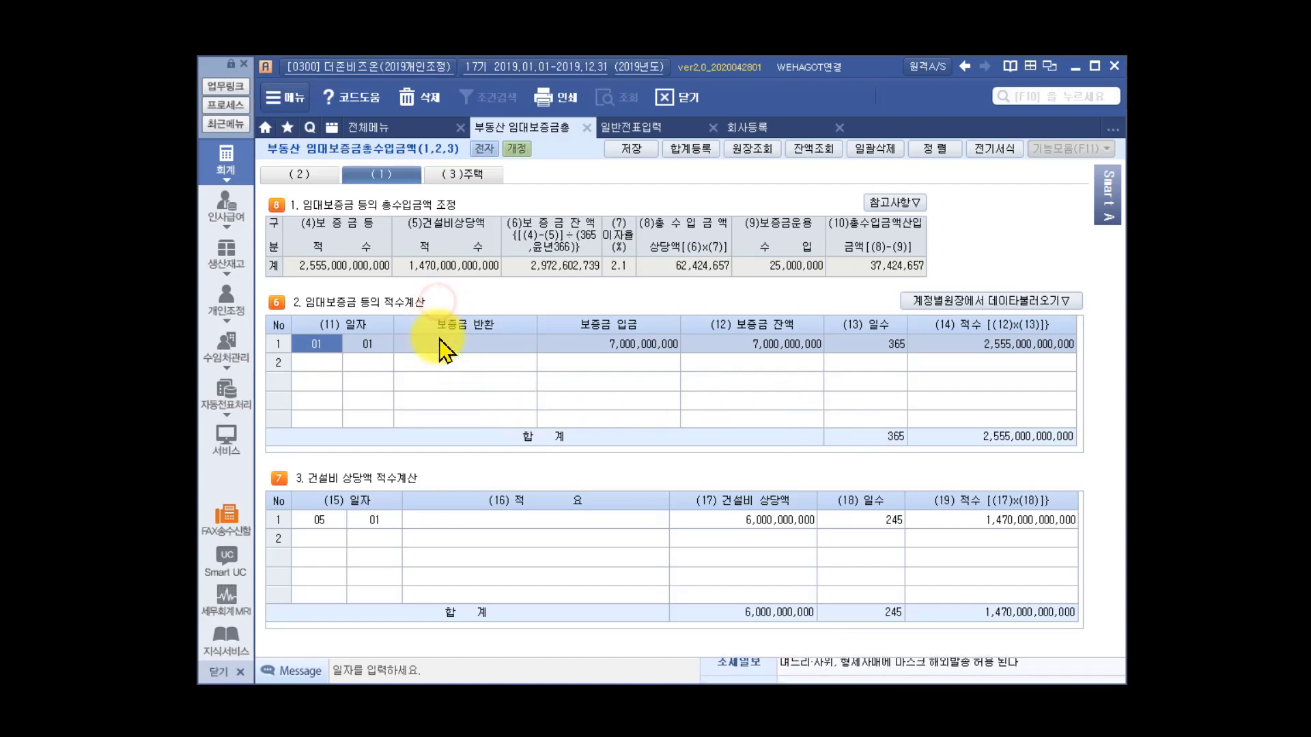
Step: Check both 적수 amounts in form (1) against the 총수입금액 조정 row and its (6) 보증금 잔액
click(944, 340)
click(977, 523)
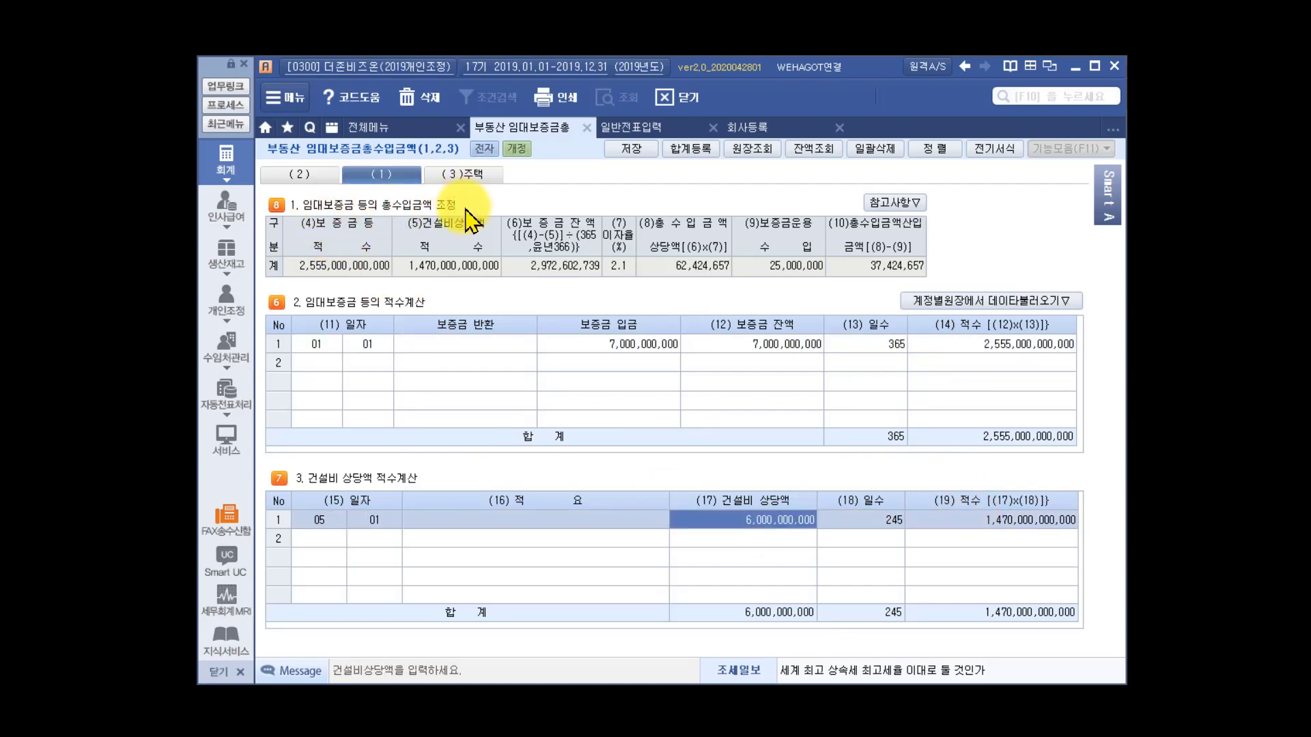
click(524, 268)
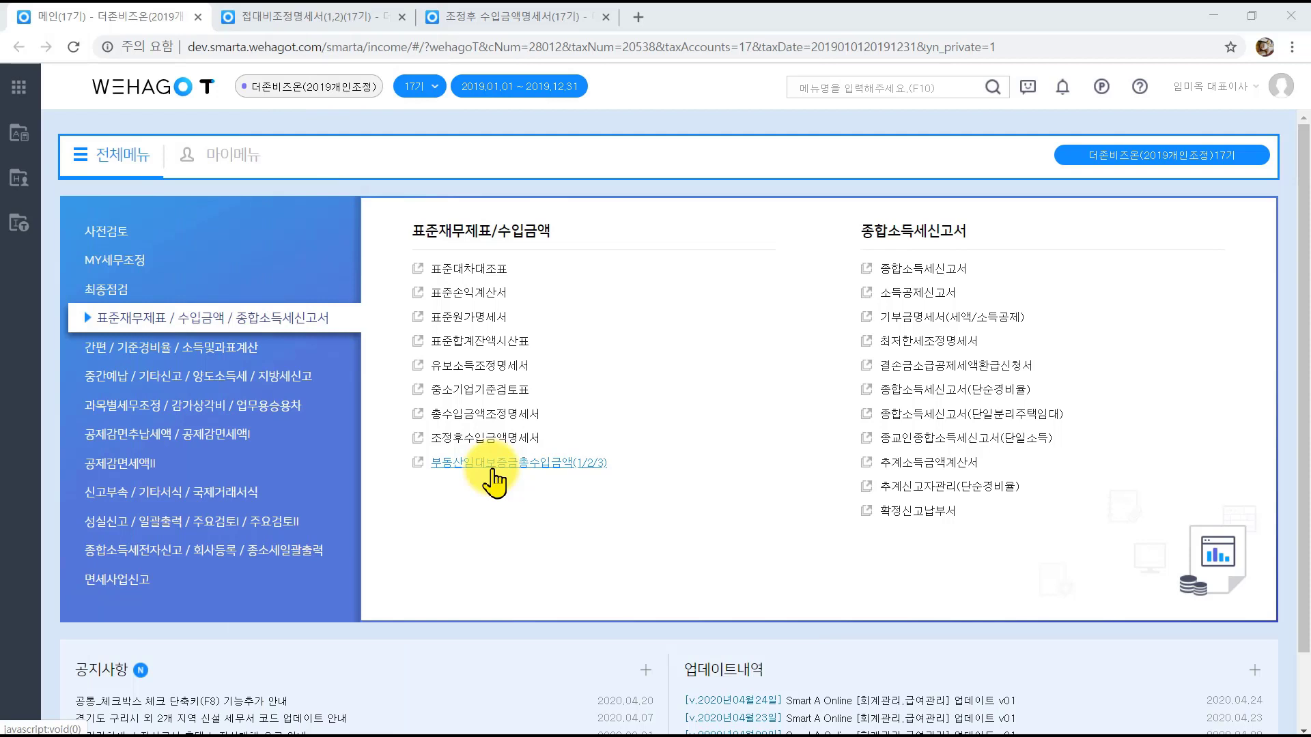
Step: Open the 총수입금액조정명세서 and load 상품매출 from 매출조회 into the first row of the 수입금액 조정계산 table
click(421, 416)
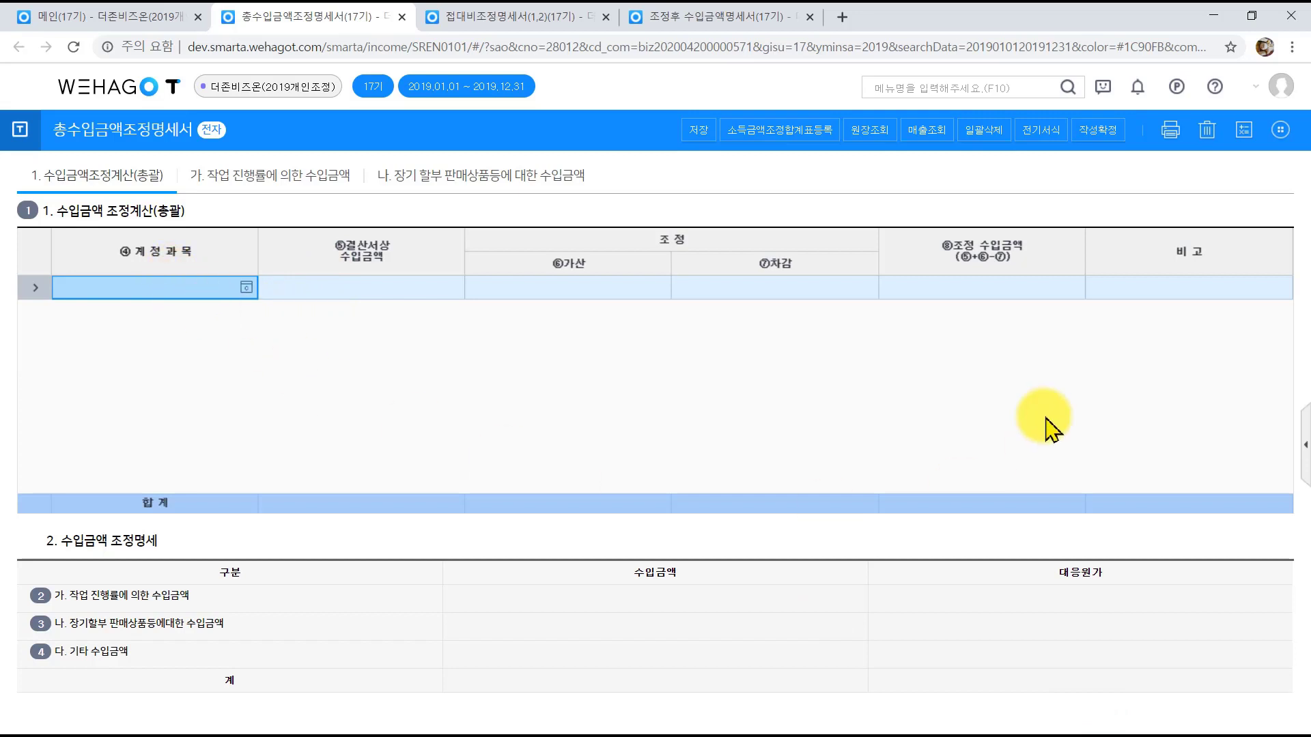
click(923, 132)
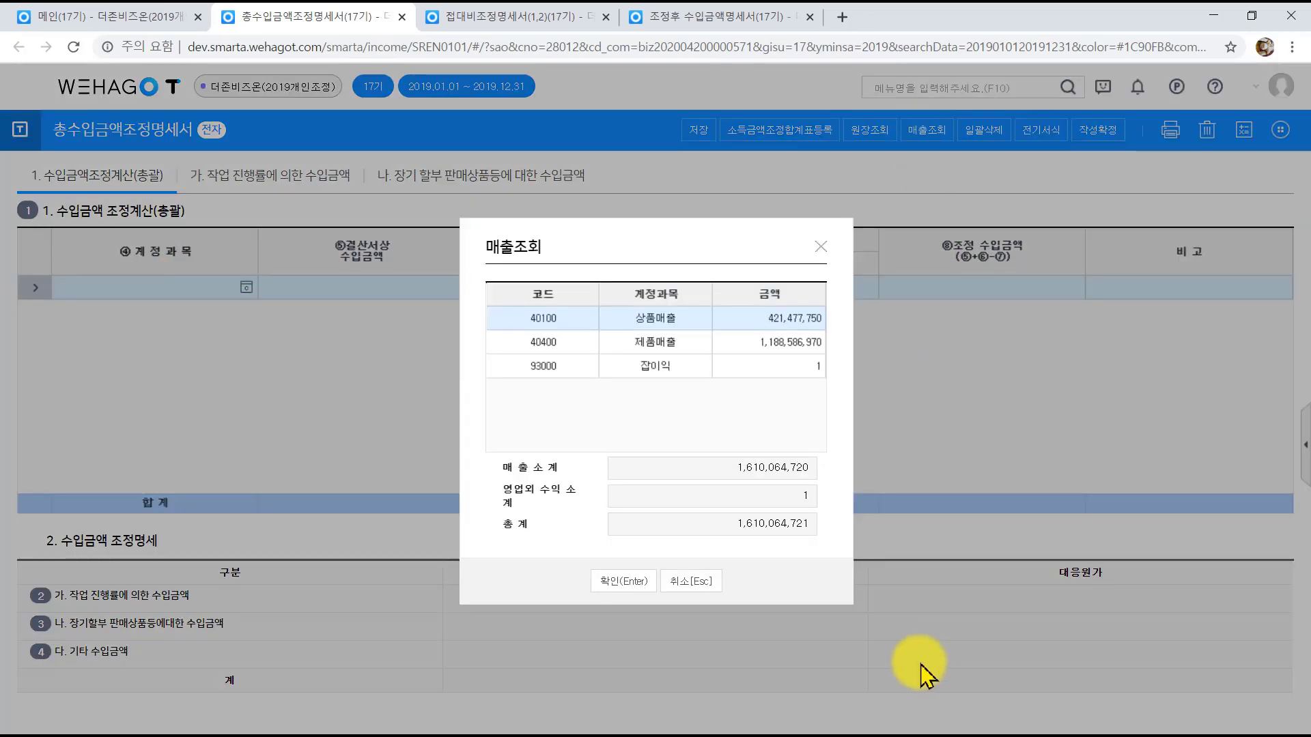
click(596, 363)
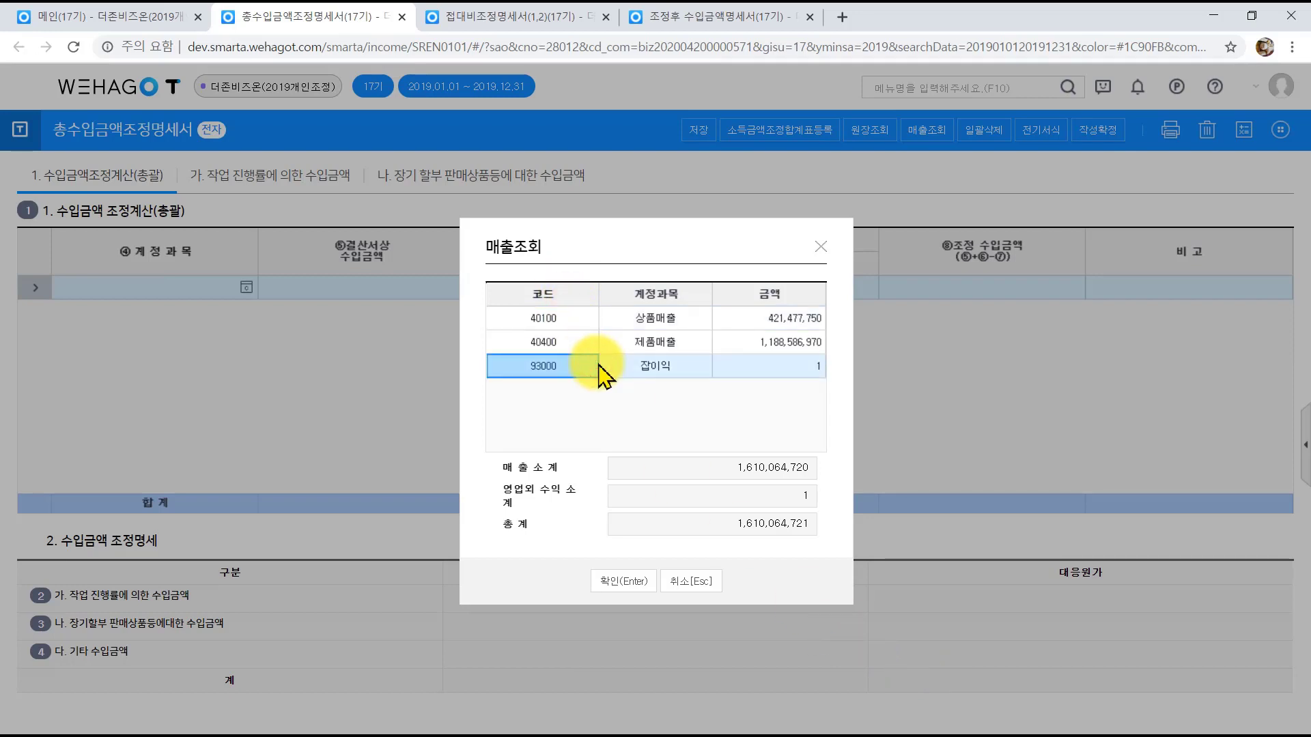
click(620, 321)
click(629, 577)
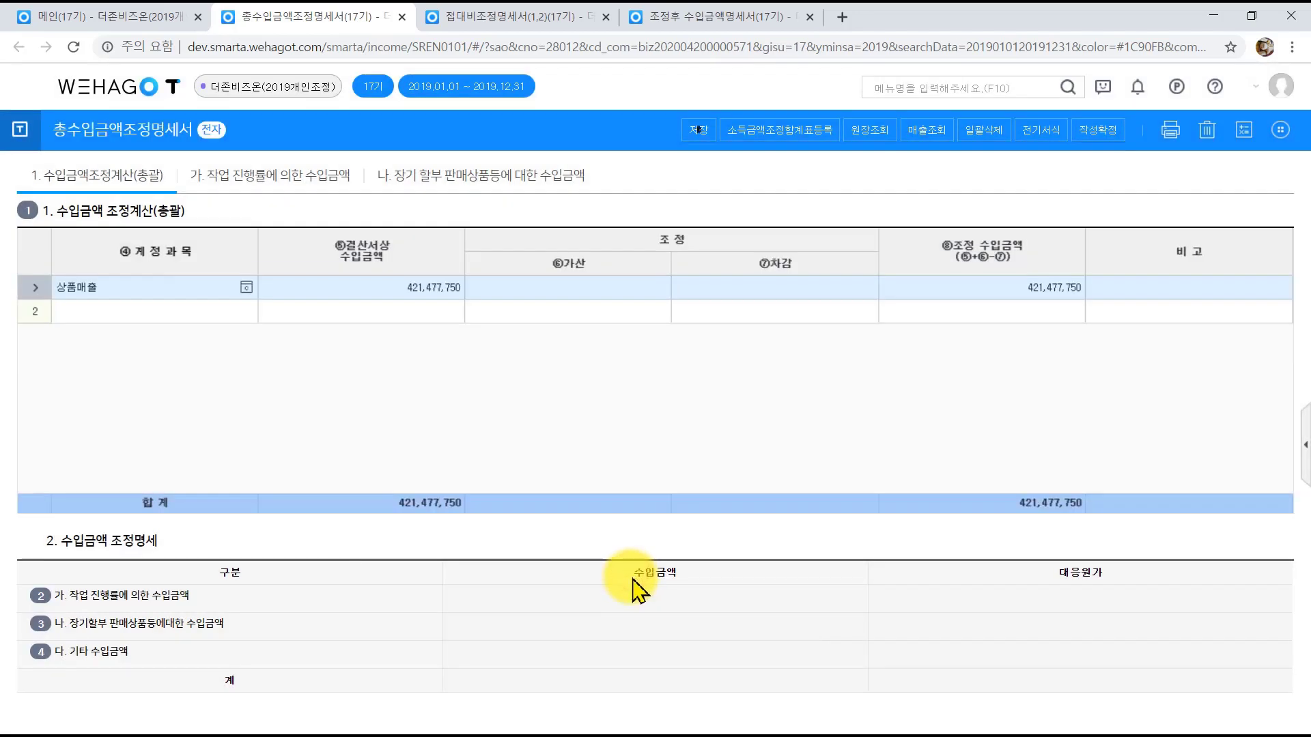
Step: Replace the account in the first row of the 수입금액 조정계산 table with 제품매출 from 매출조회
click(197, 280)
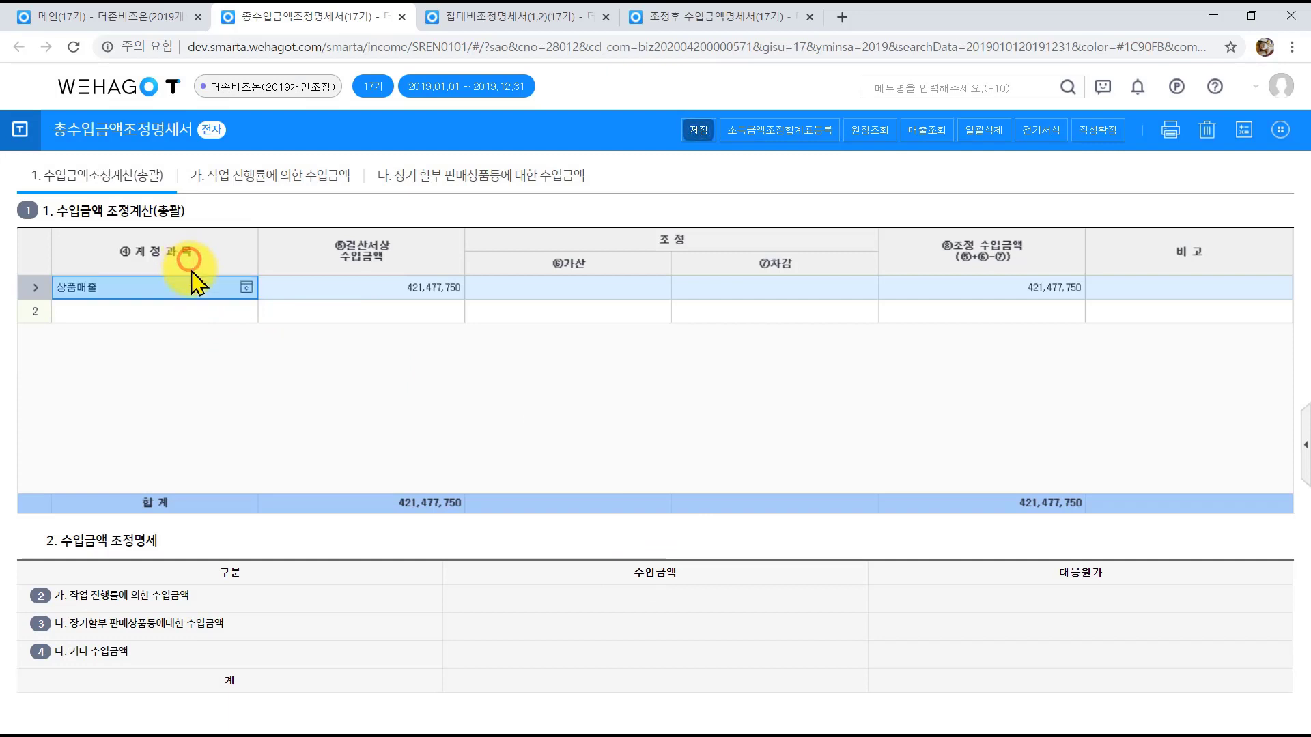
click(371, 269)
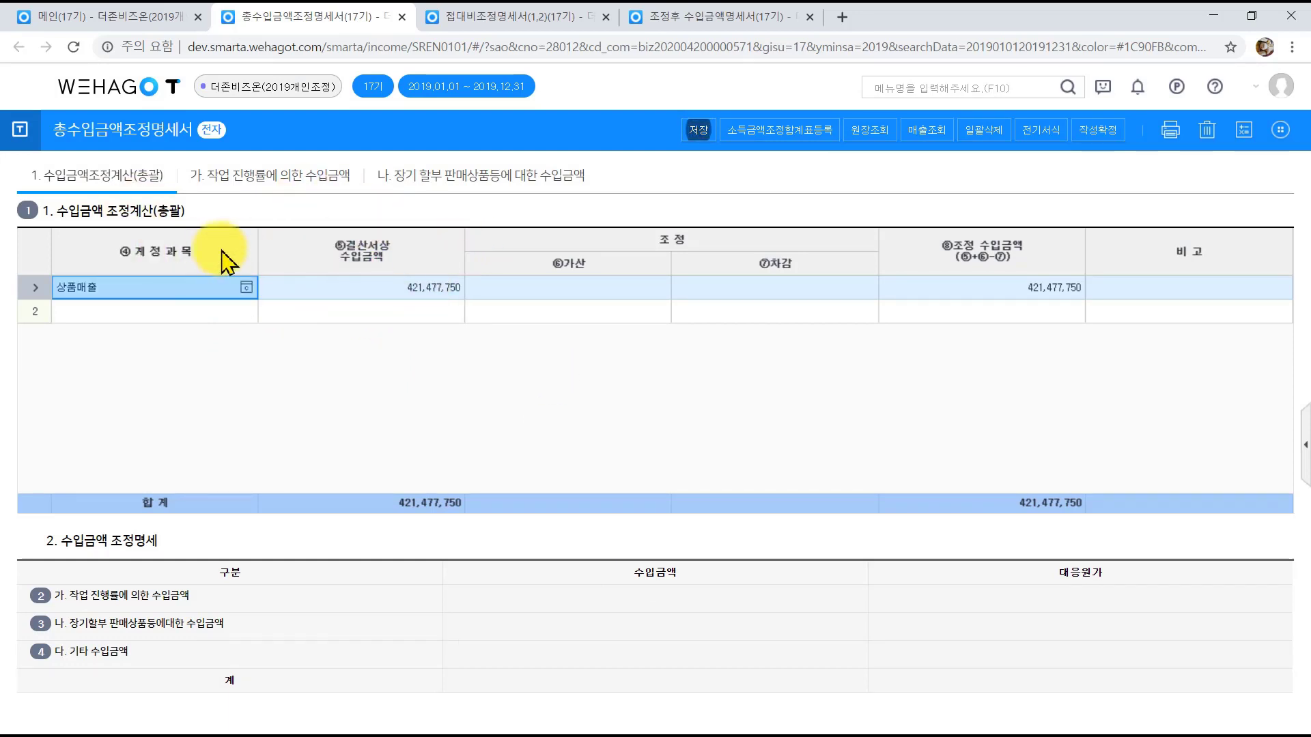
click(923, 131)
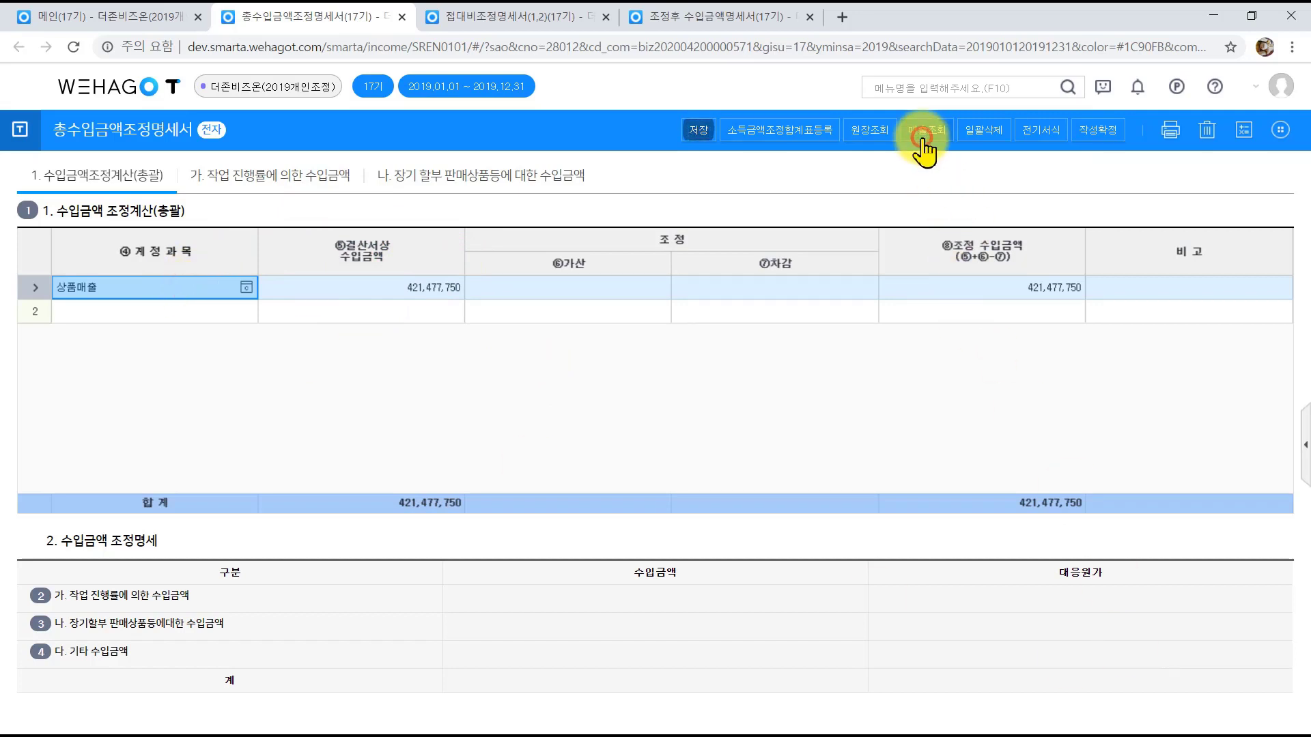
click(657, 340)
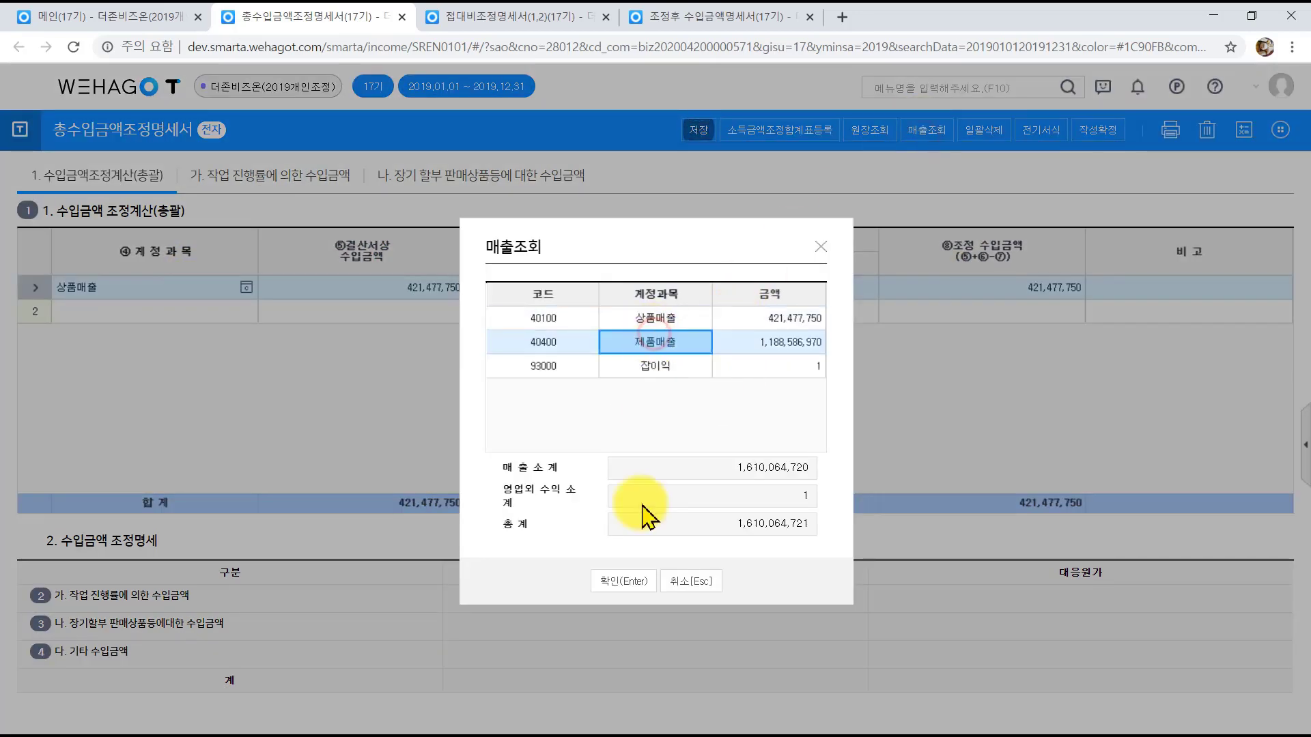
click(623, 581)
Step: Load 상품매출 from 매출조회 into the second row of the 수입금액 조정계산 table
click(115, 318)
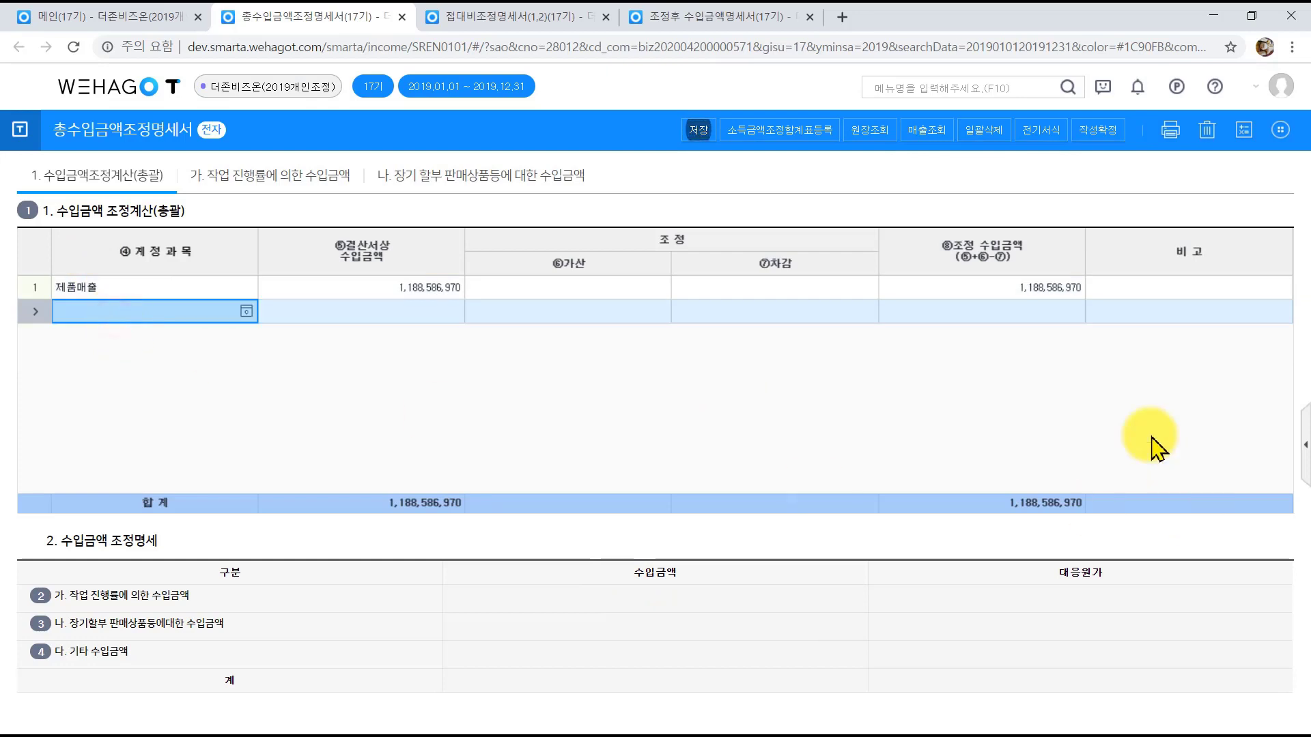
click(925, 131)
click(664, 316)
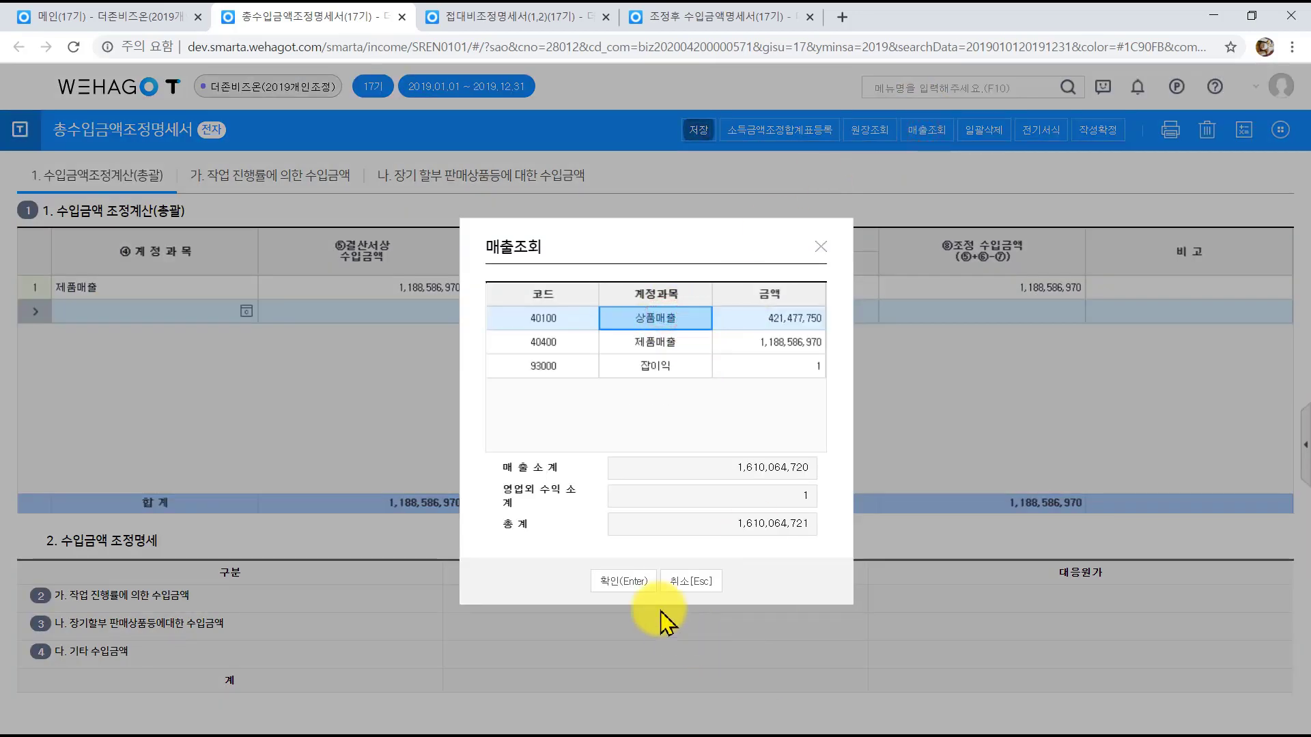
click(622, 580)
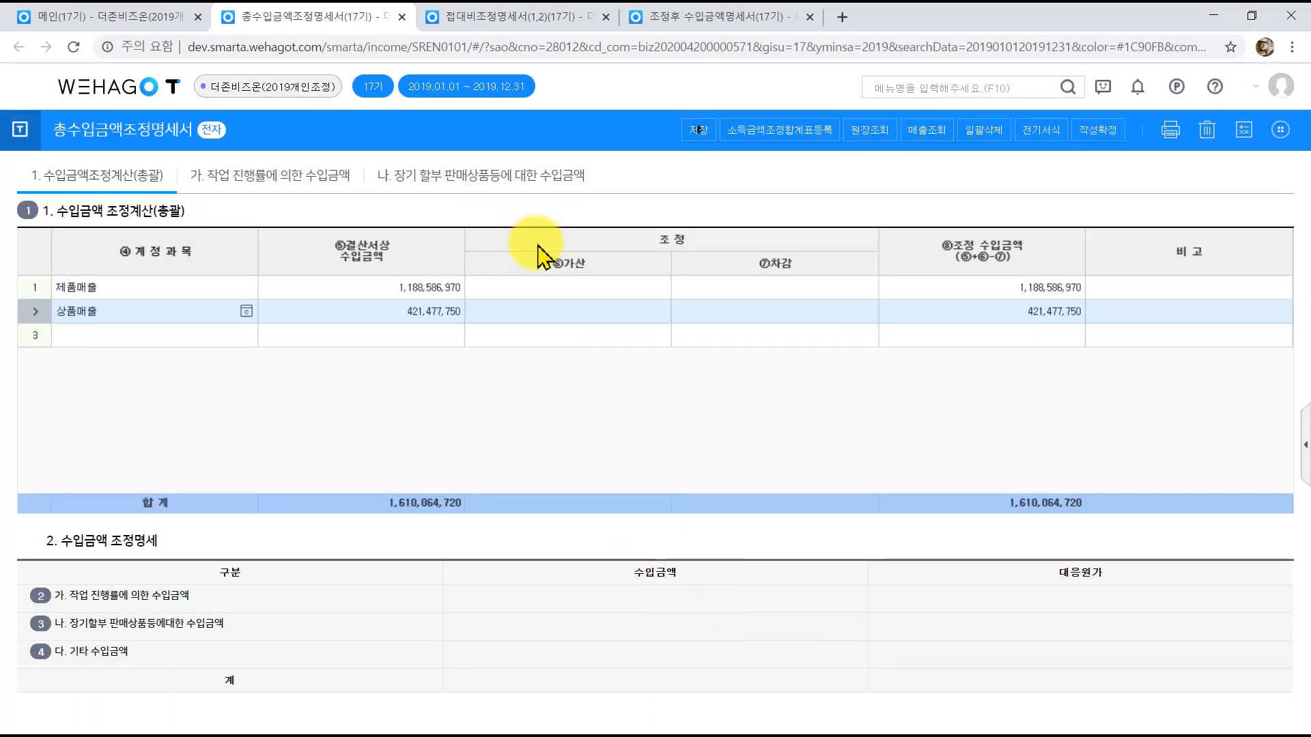
Step: Check the 가산, 차감 and ⑧조정 수입금액 columns, and save the 총수입금액조정명세서
click(562, 291)
click(751, 292)
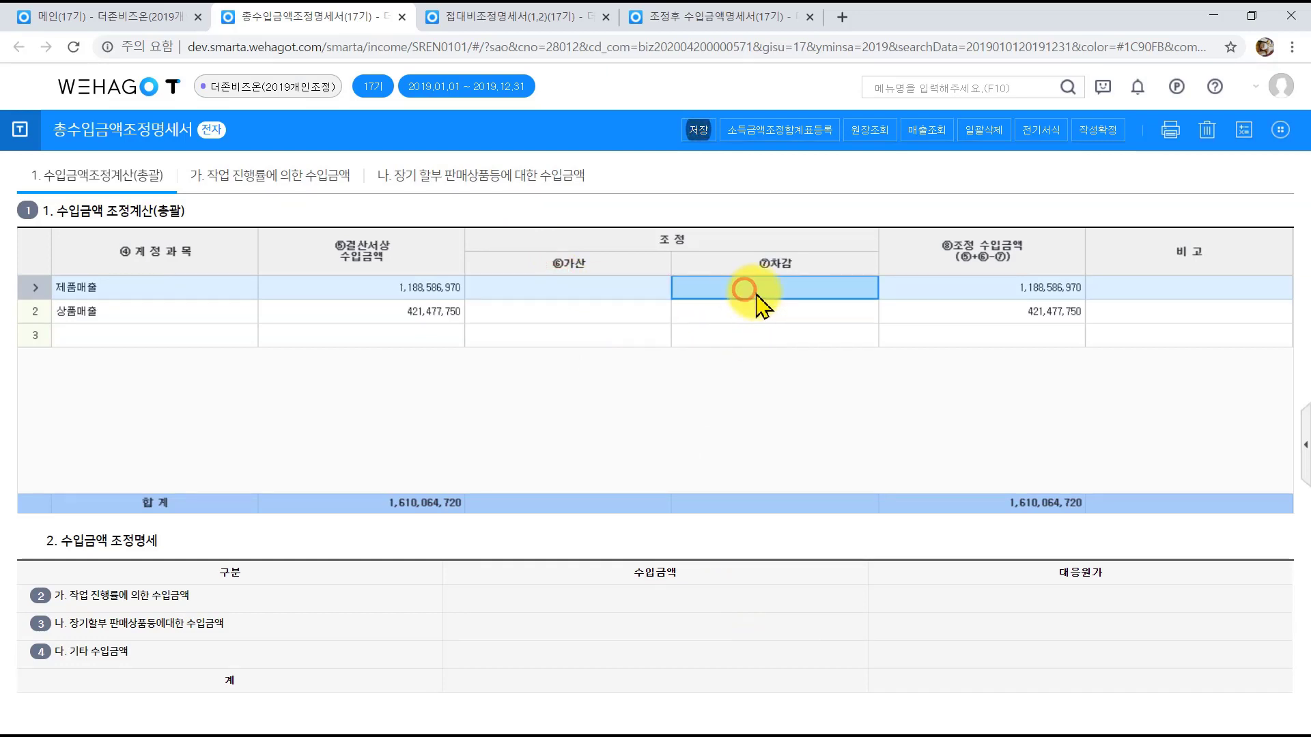
click(1060, 303)
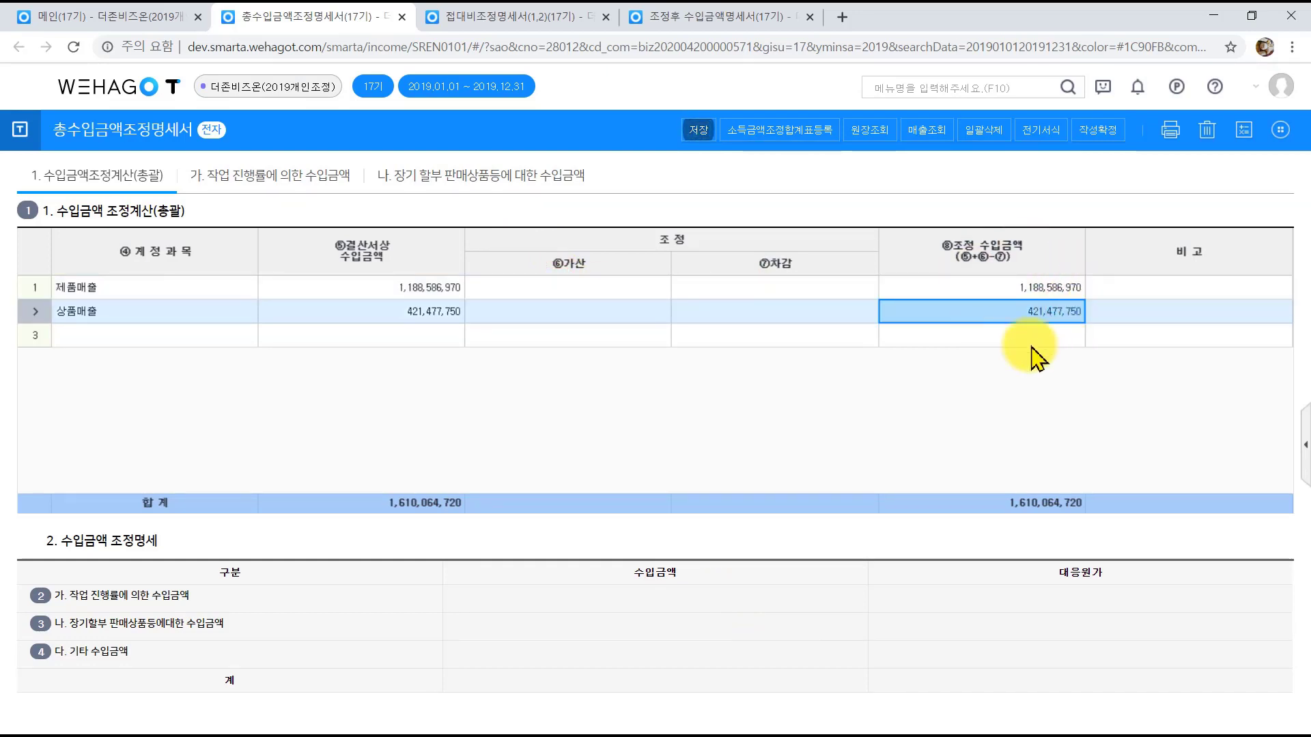
click(1063, 515)
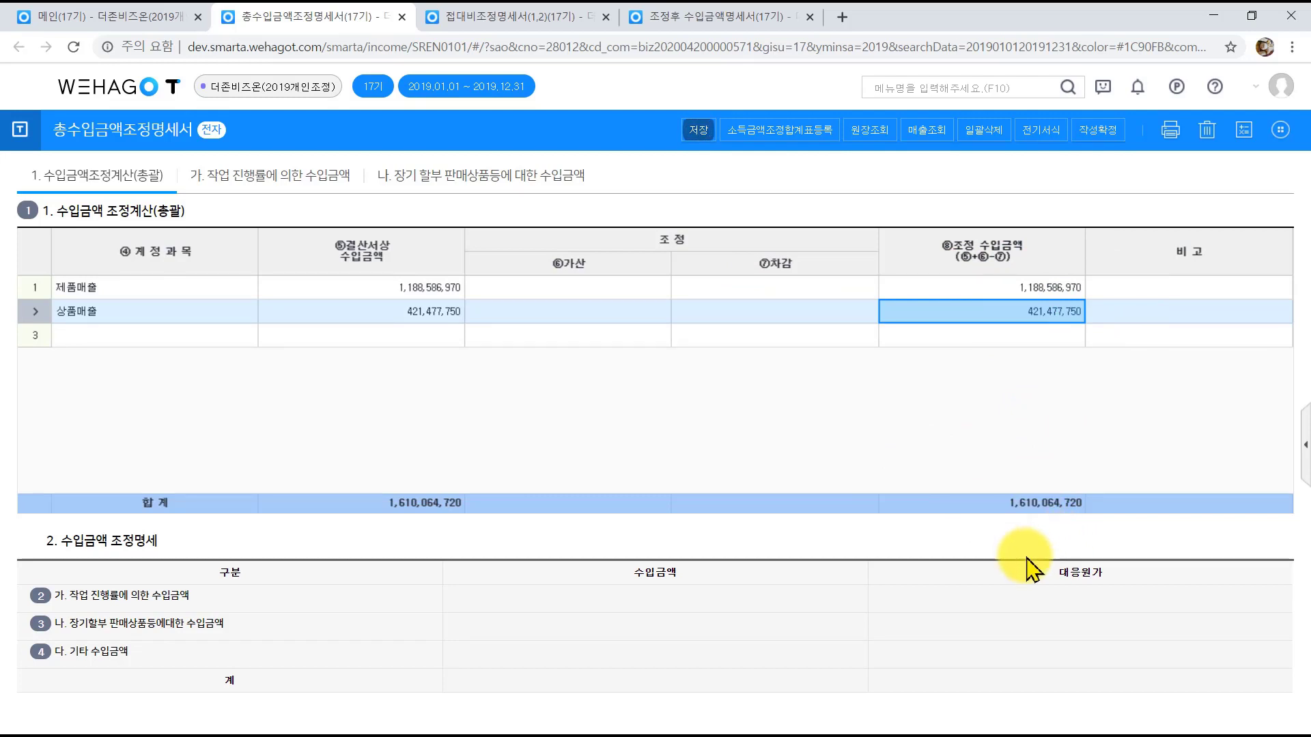
click(695, 131)
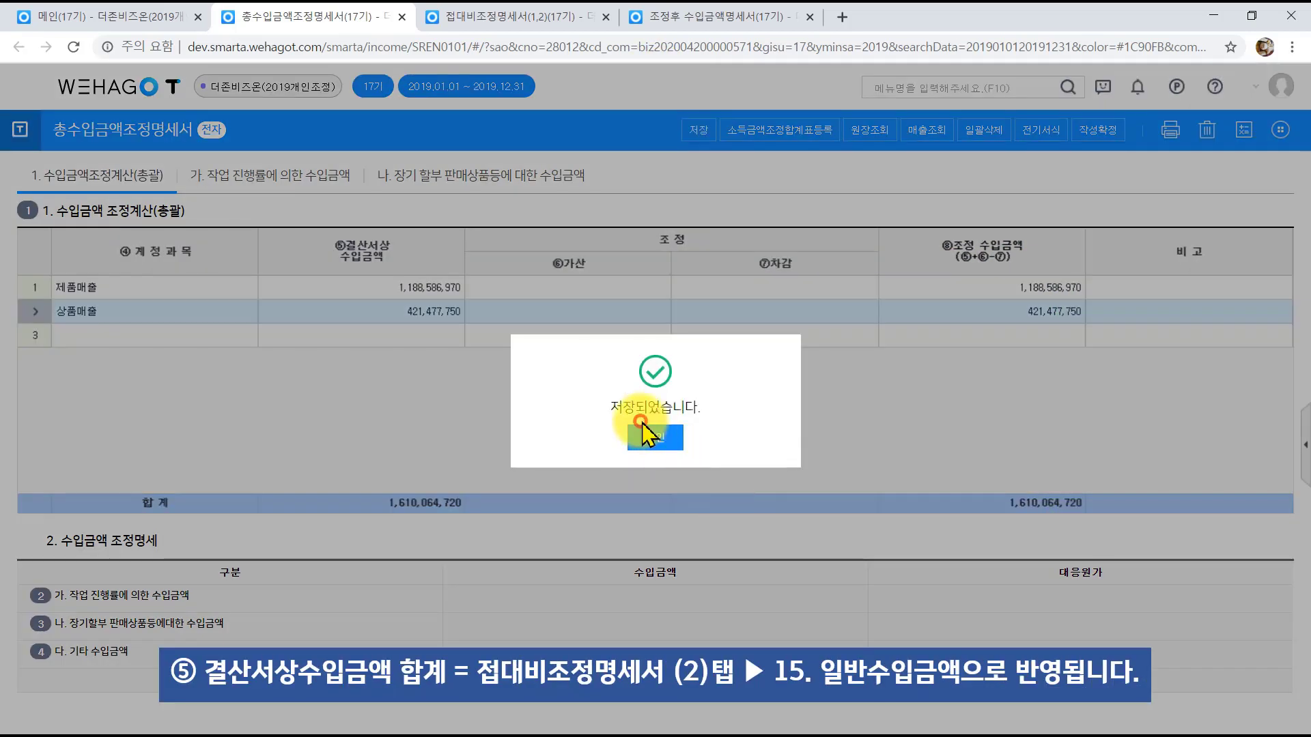
click(642, 434)
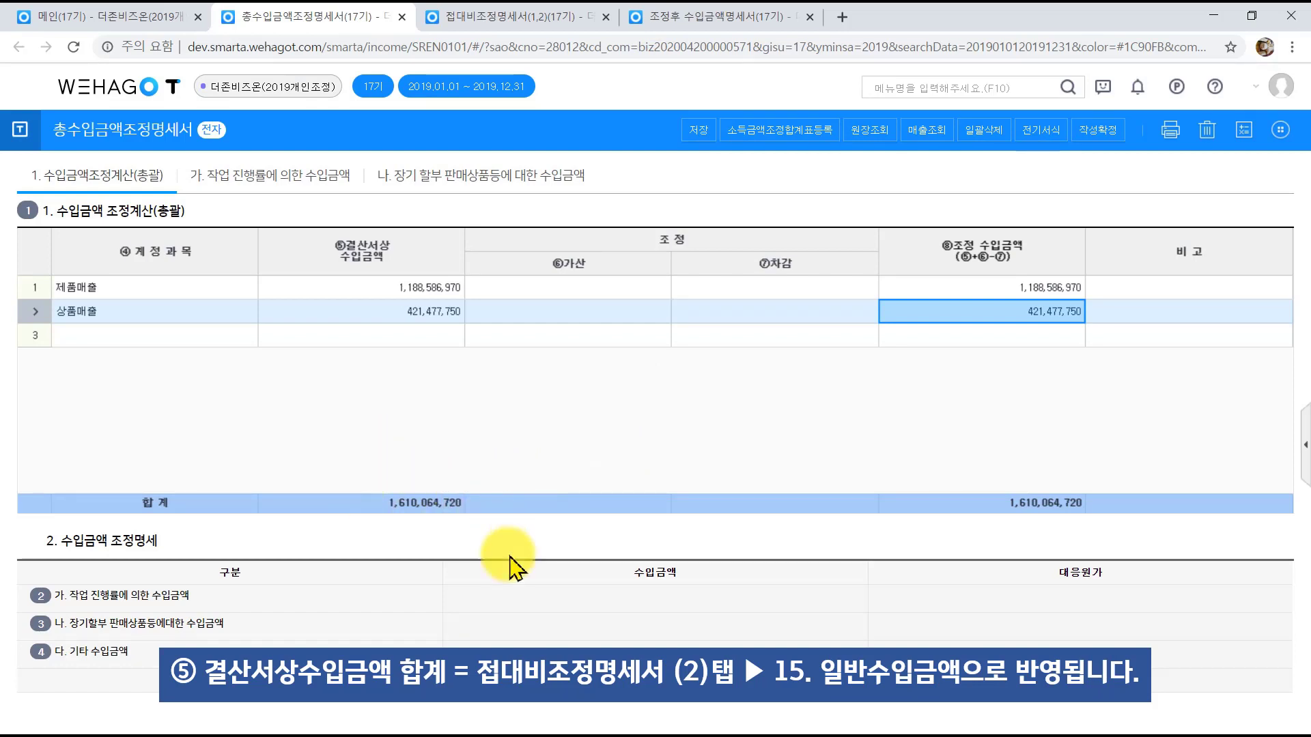
Step: Compare the ⑤결산서상 수입금액 total with 15.일반수입금액 in form (2) of the 접대비조정명세서, and return to the 총수입금액조정명세서
click(453, 19)
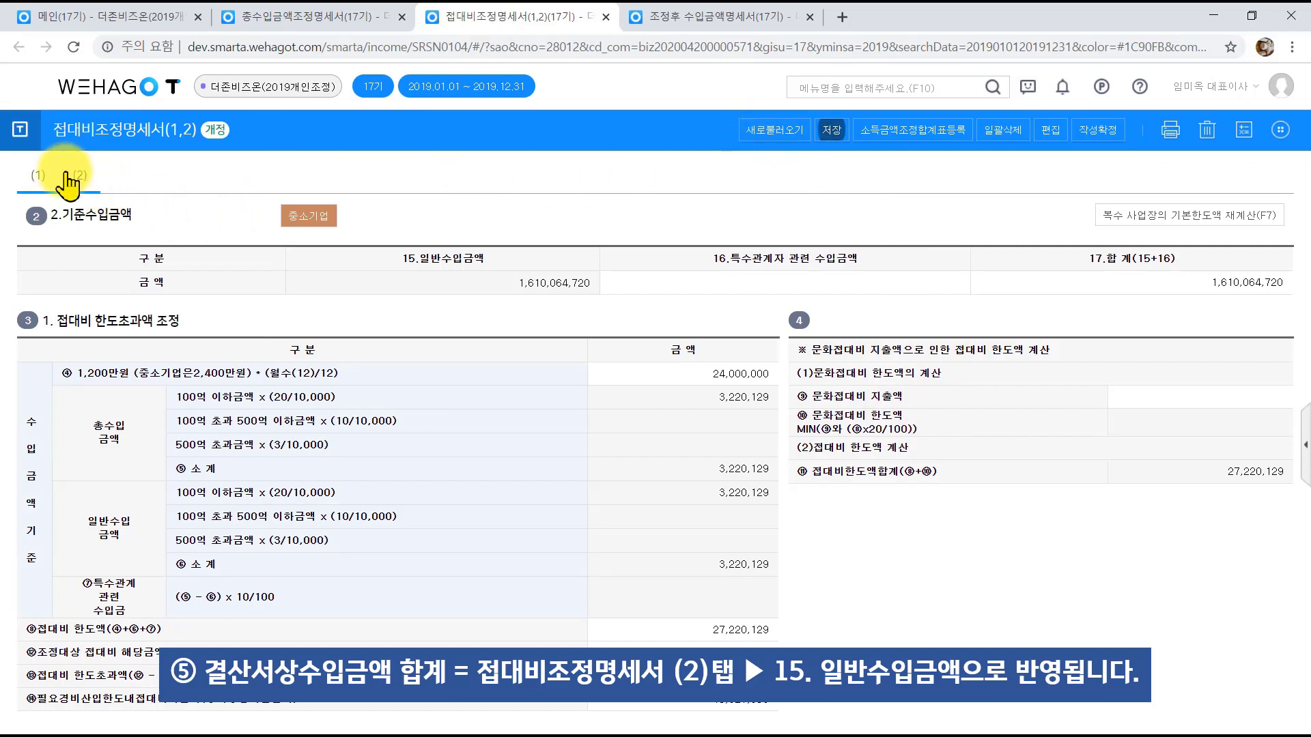
click(71, 172)
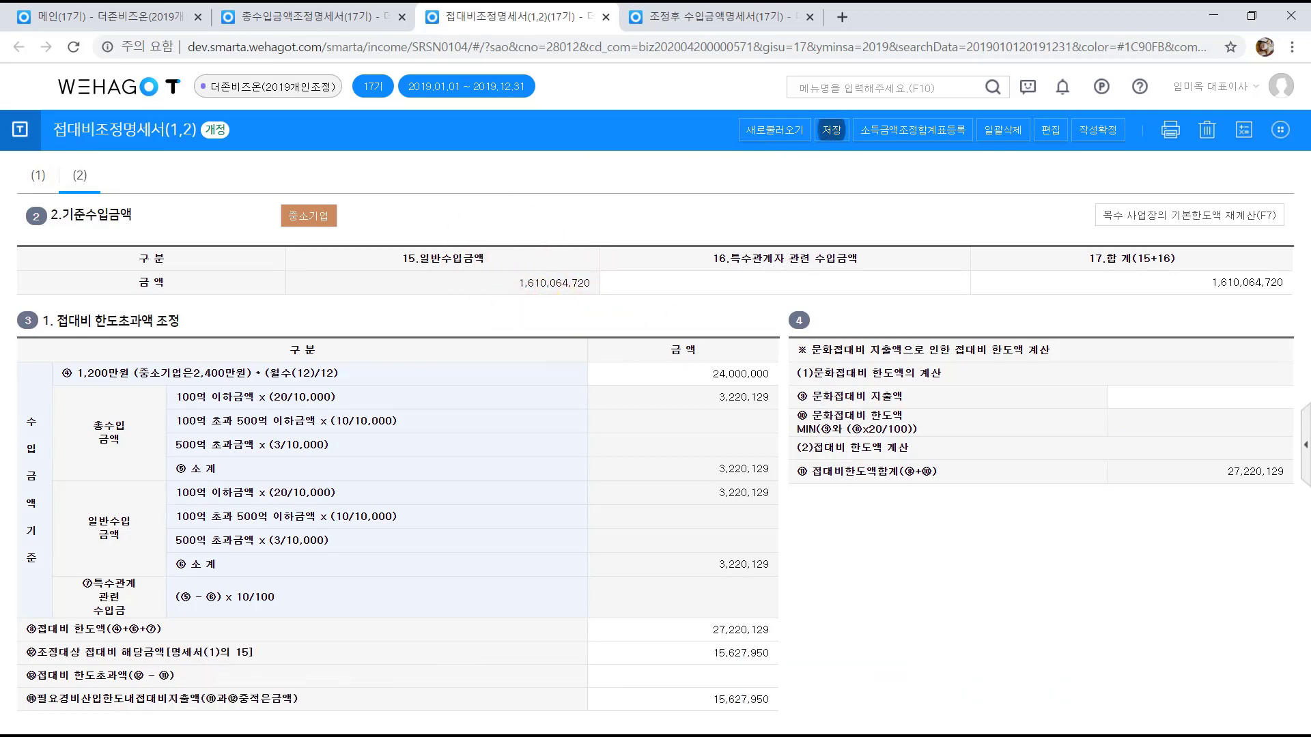
click(309, 19)
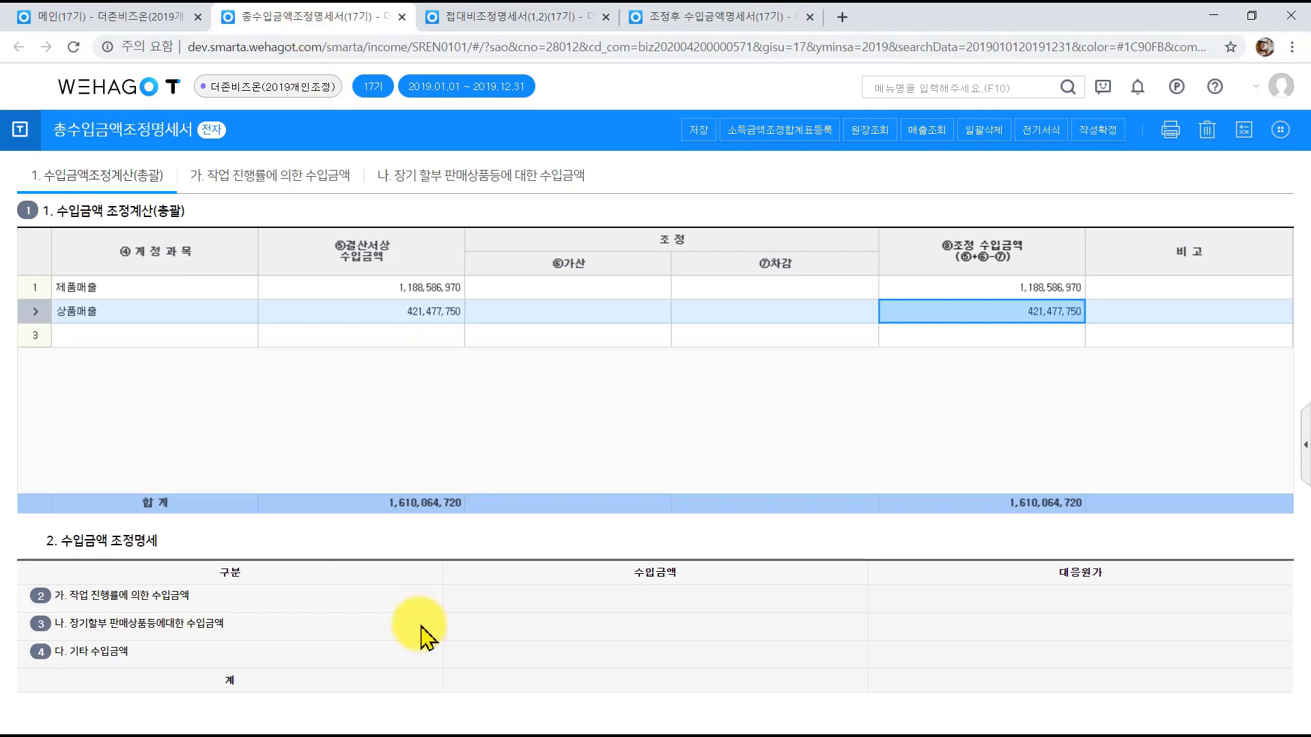
Step: Review the 가, 나 and 다 items of 2. 수입금액 조정명세 and the detail forms that supply them
click(409, 674)
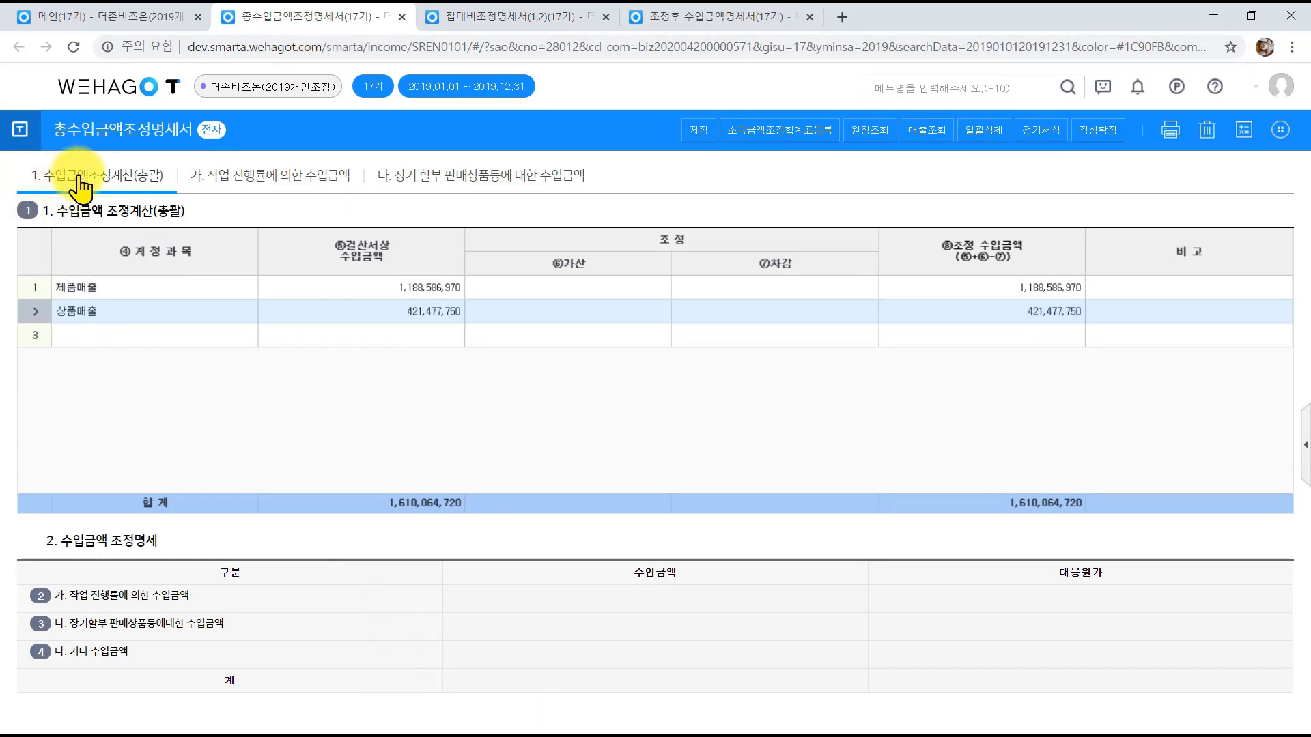
click(259, 185)
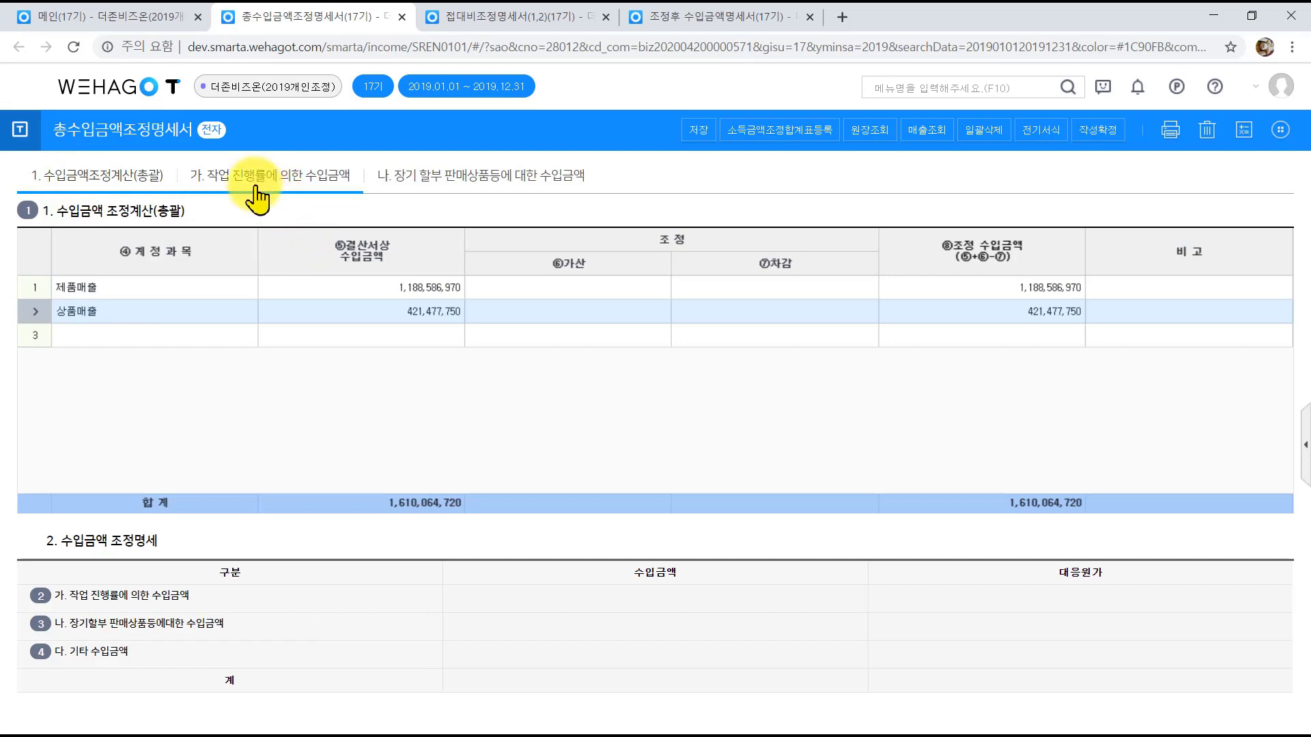
click(422, 190)
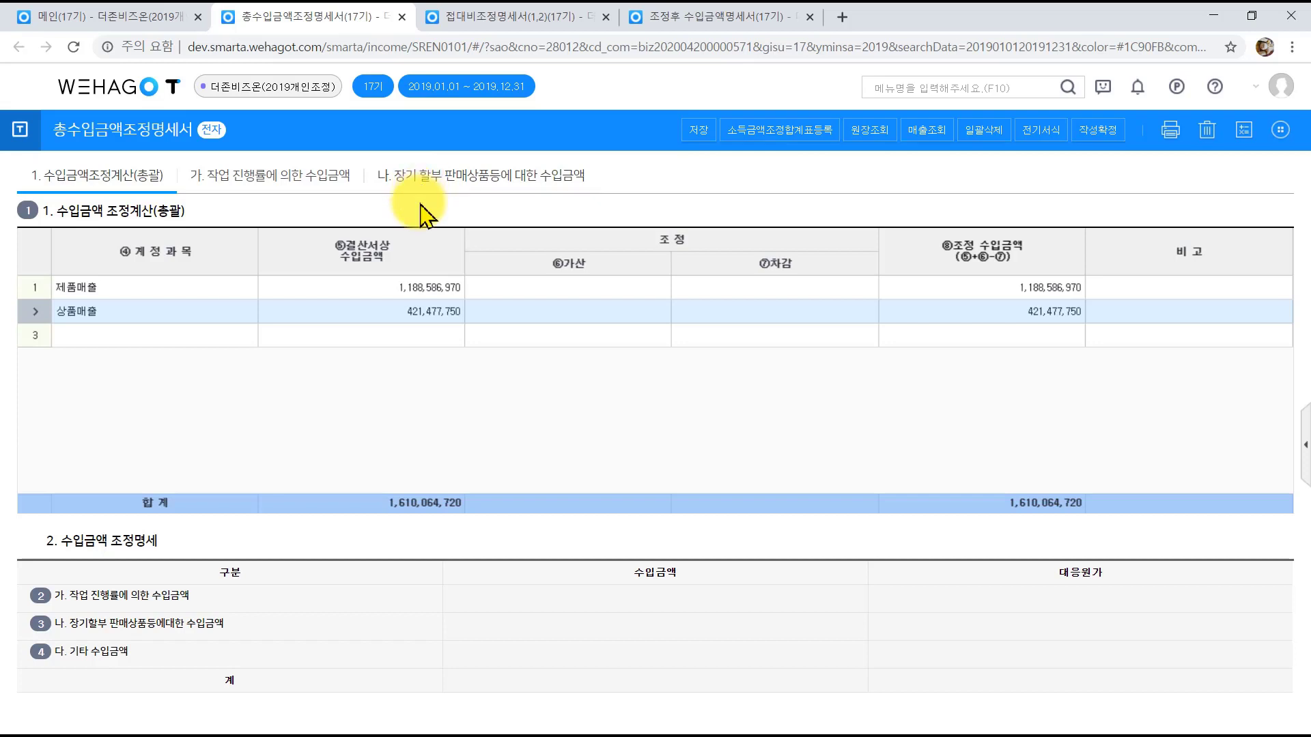
click(144, 653)
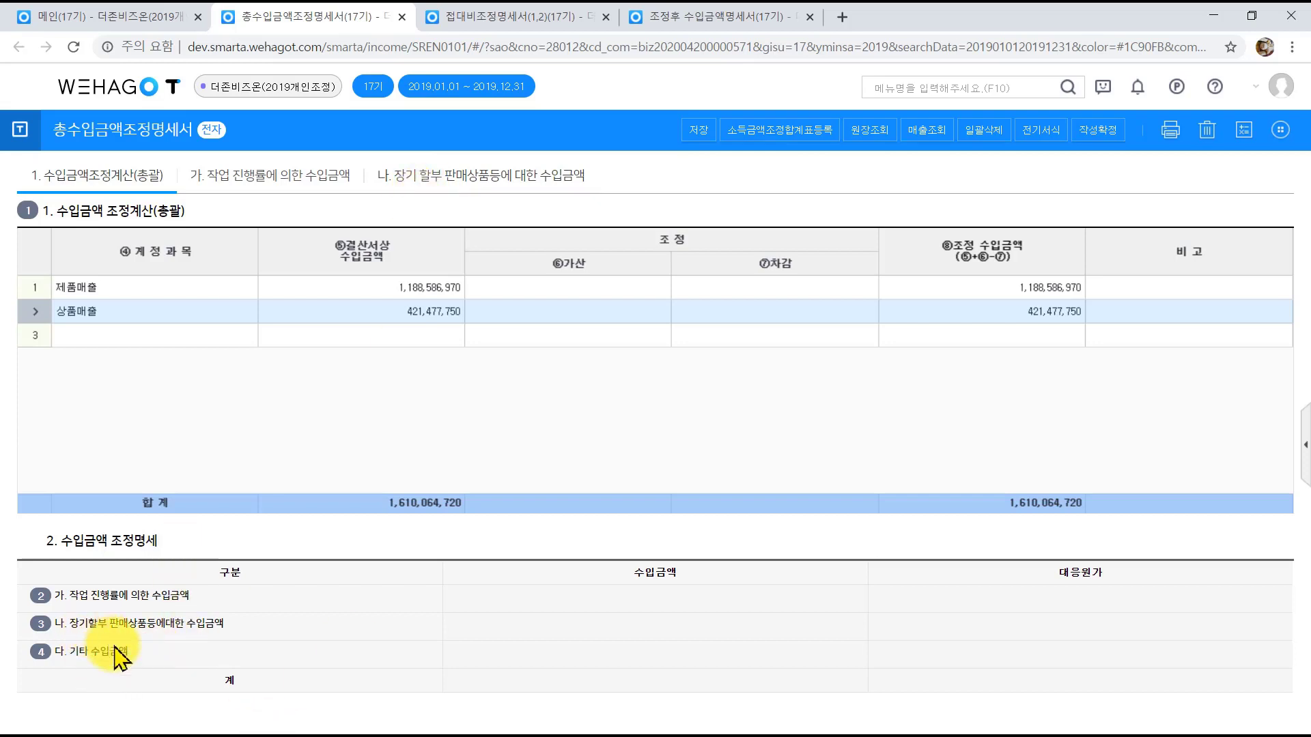
Step: Add a 다. 기타 수입금액 entry with 구분 매출 and 수입금액 3,000,000, and return to 1. 수입금액조정계산
click(428, 185)
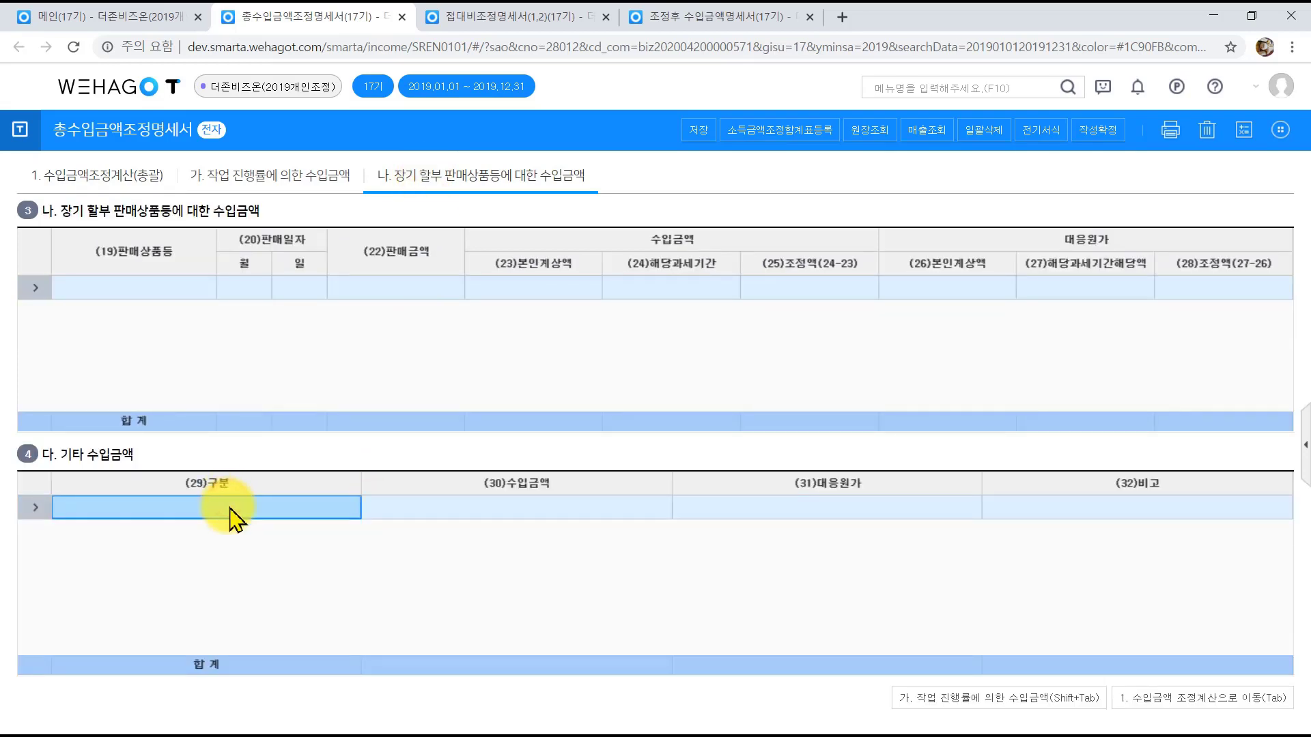
text(매출)
key(Return)
text(3000000)
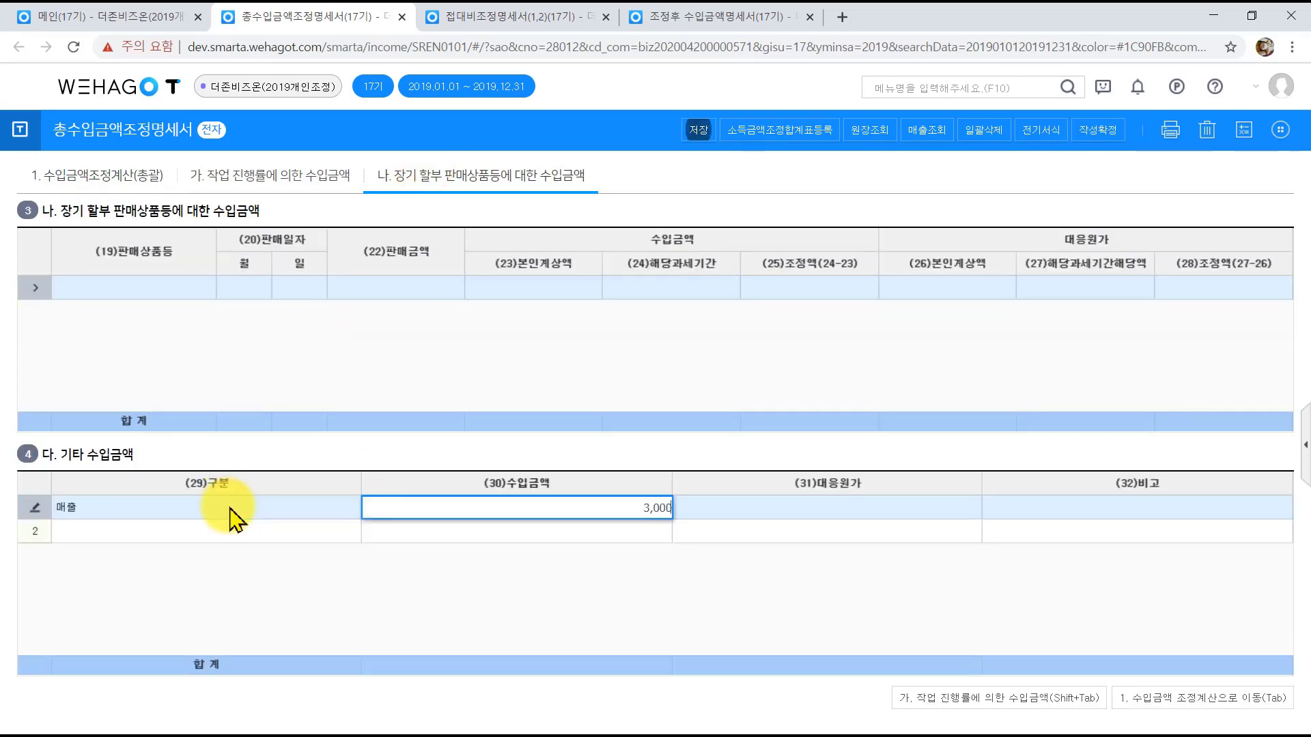
key(Return)
click(1266, 703)
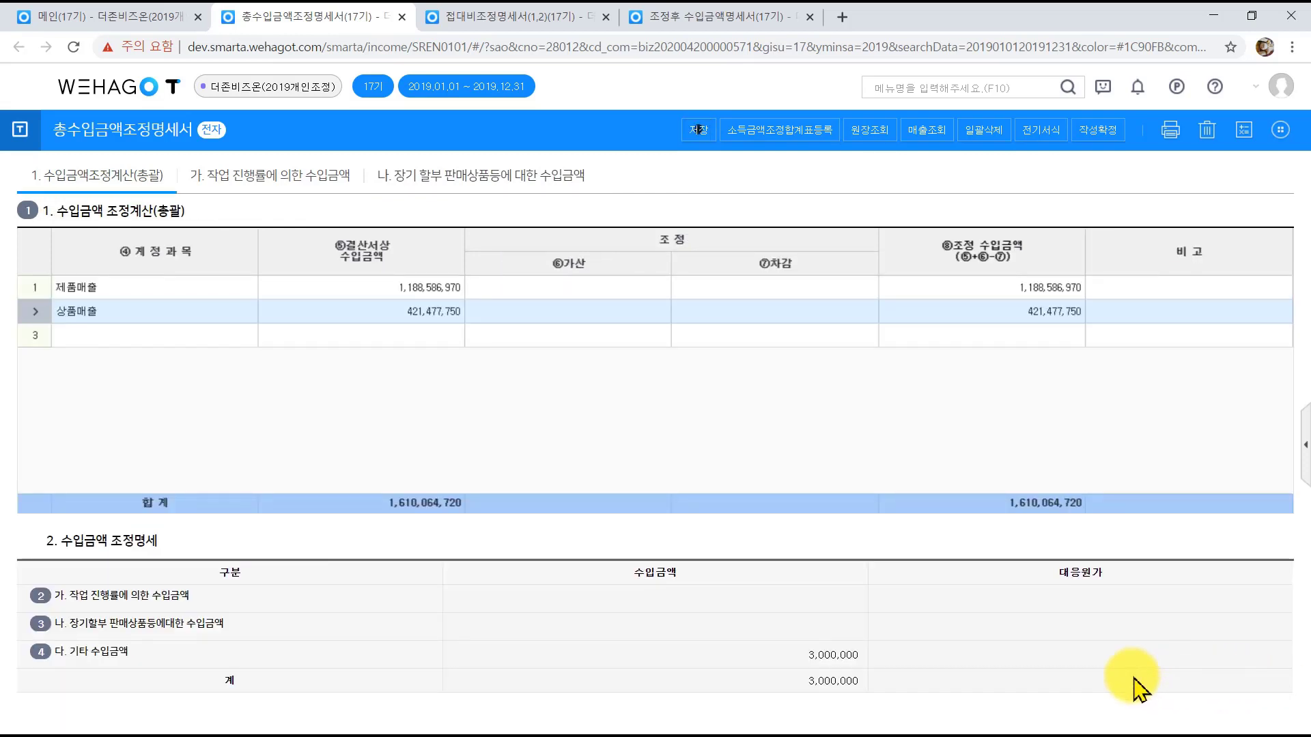
Step: Enter 3,000,000 as the ⑥가산 adjustment for 제품매출 and save the statement
drag(837, 657, 841, 652)
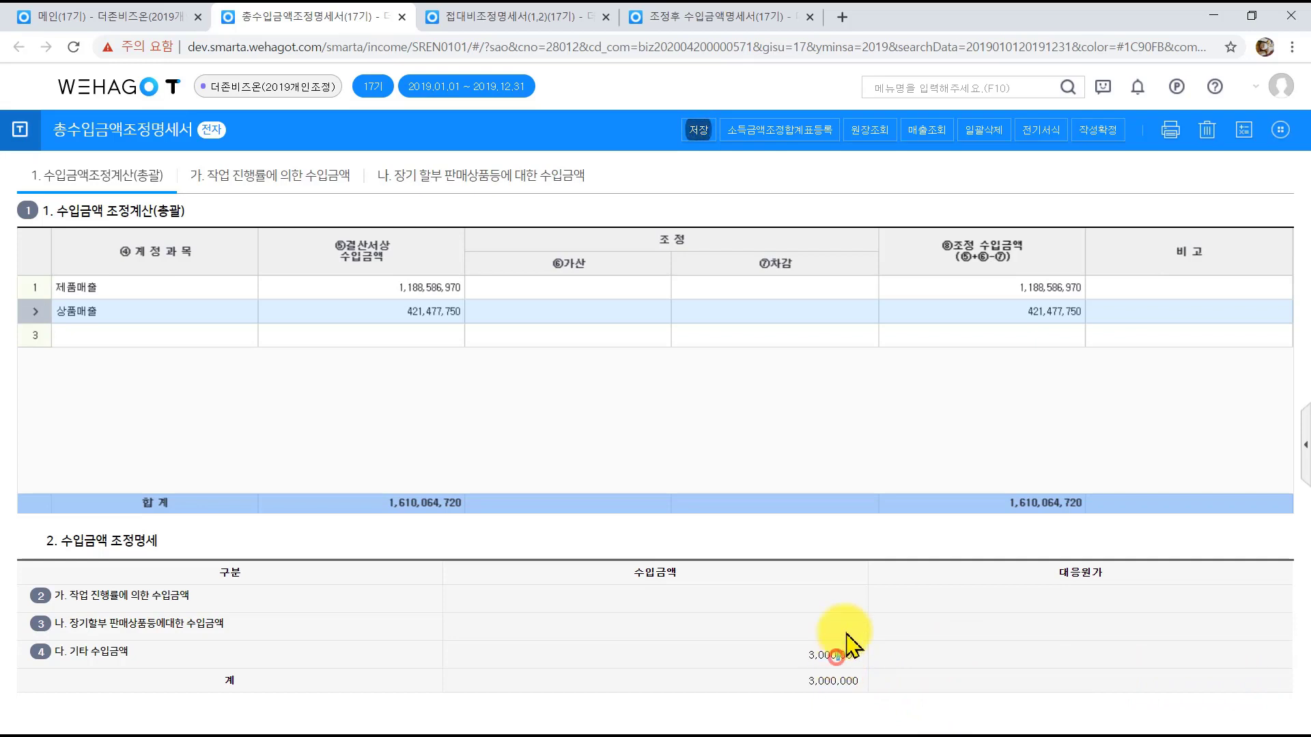
click(565, 288)
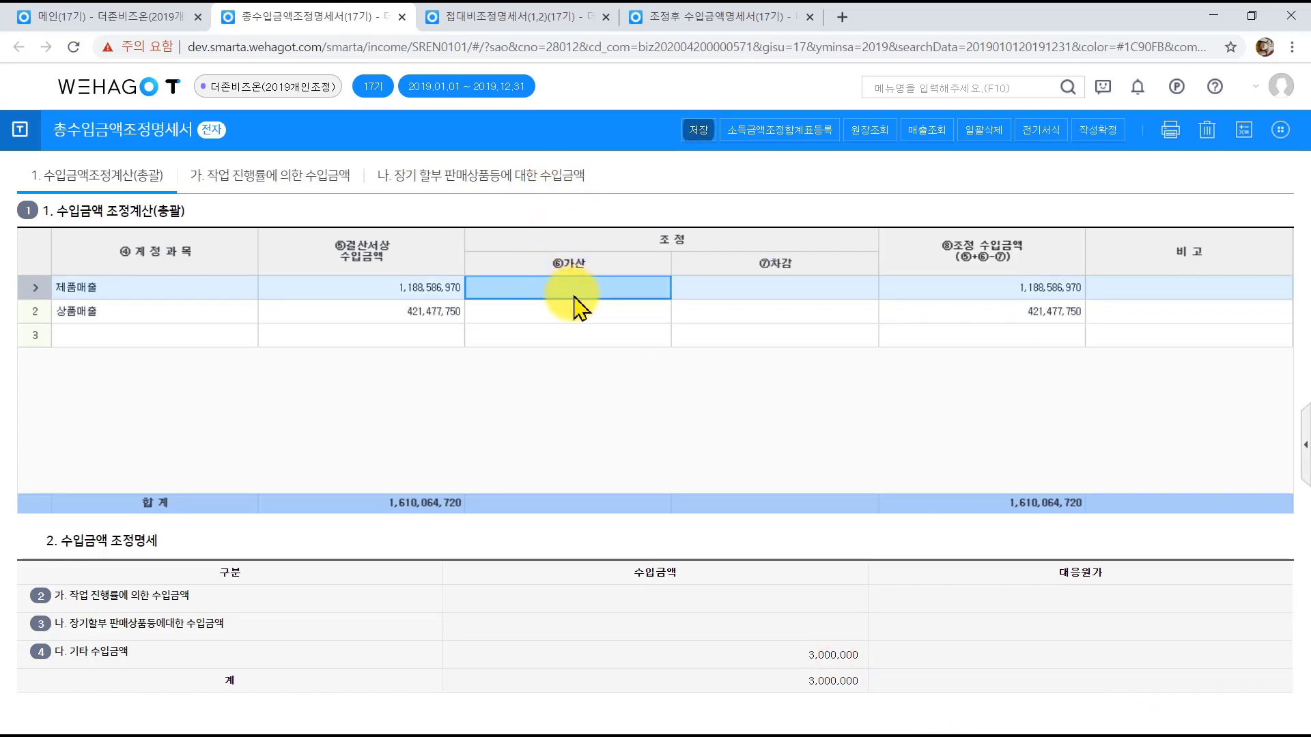
text(3,000,000)
key(Return)
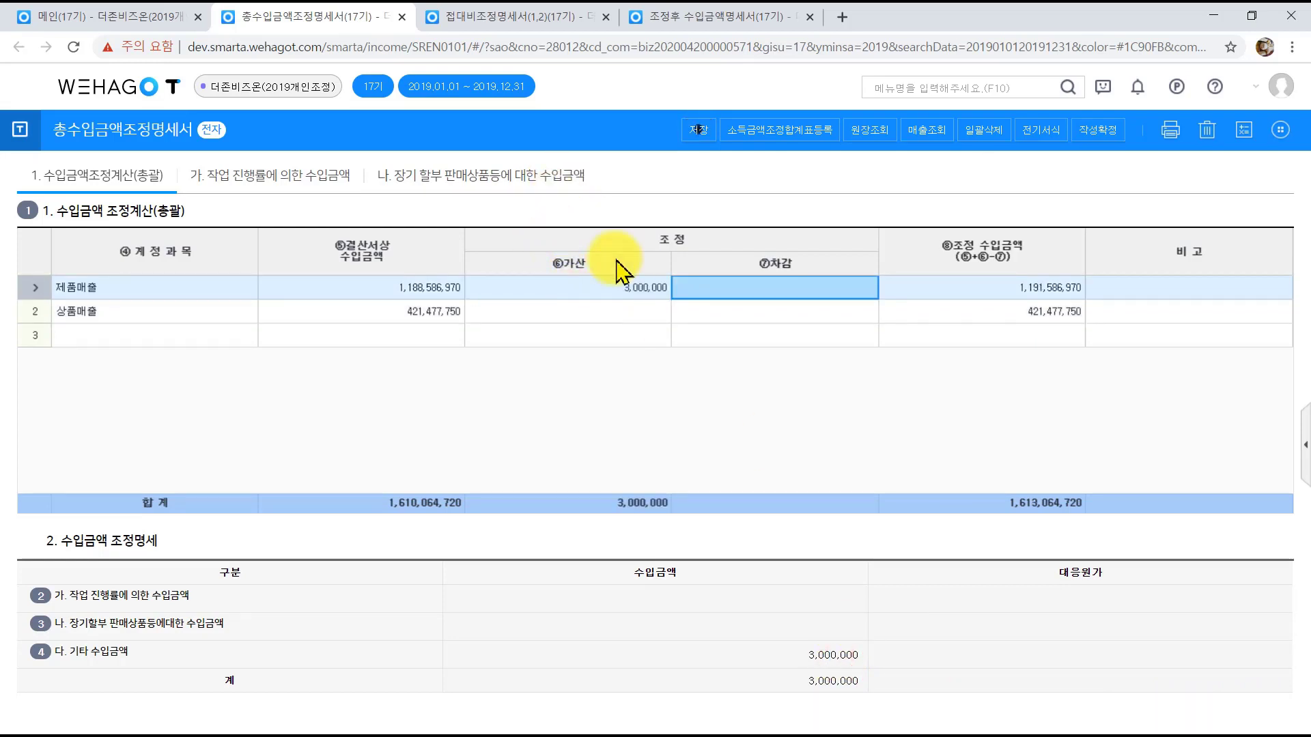
click(699, 131)
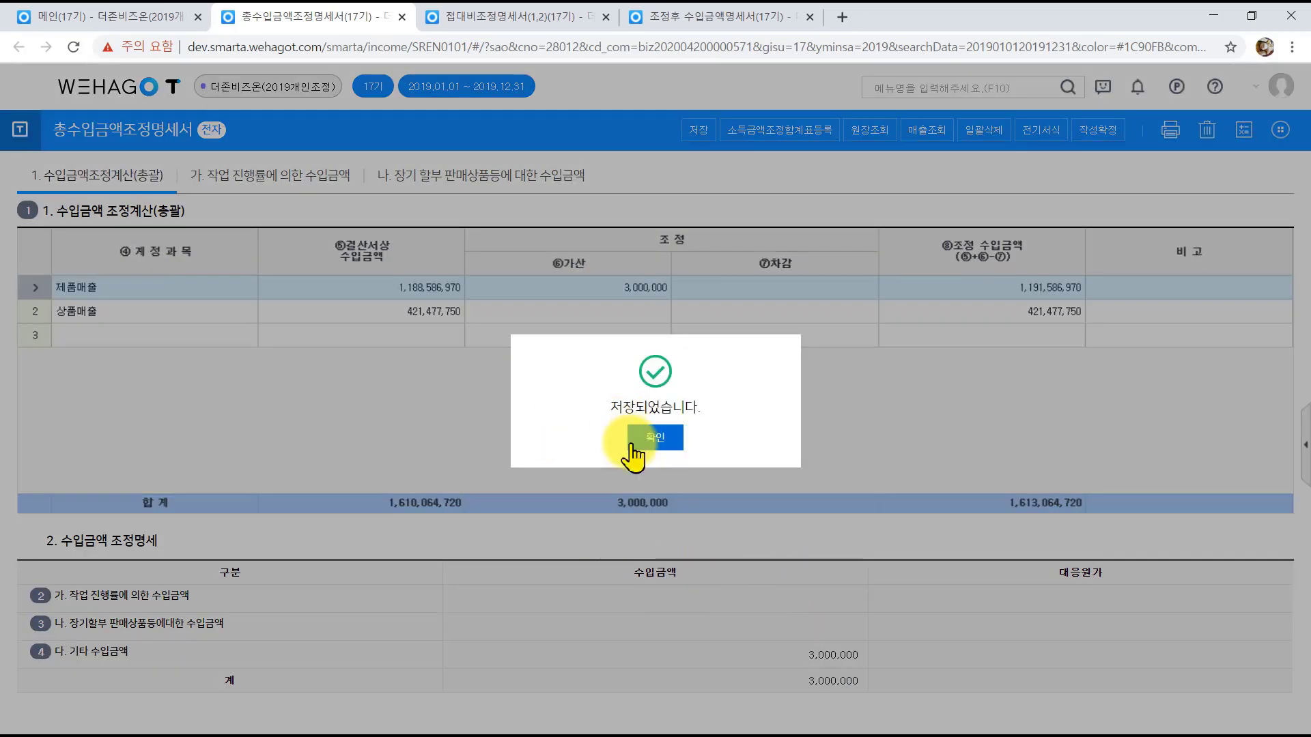
click(641, 444)
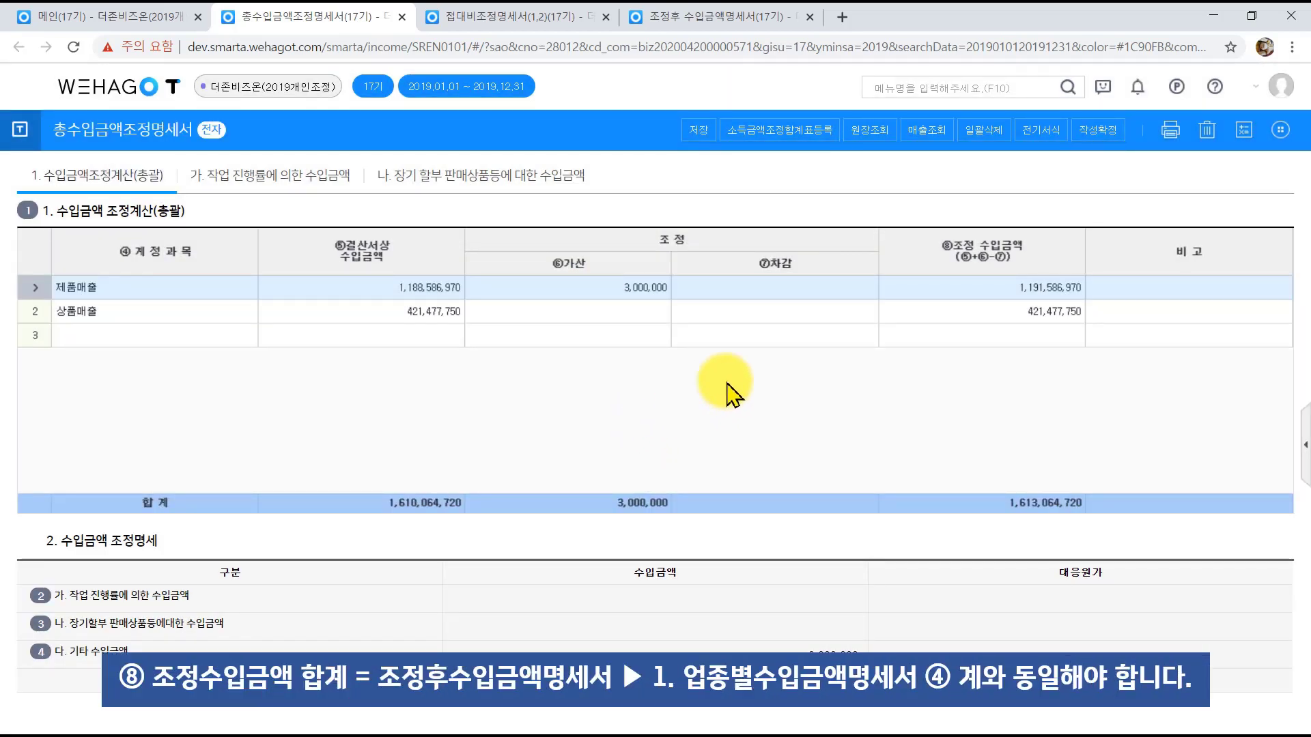
Step: Compare the ⑧조정 수입금액 total with the ④ 계 amount in the 조정후 수입금액명세서
click(1009, 263)
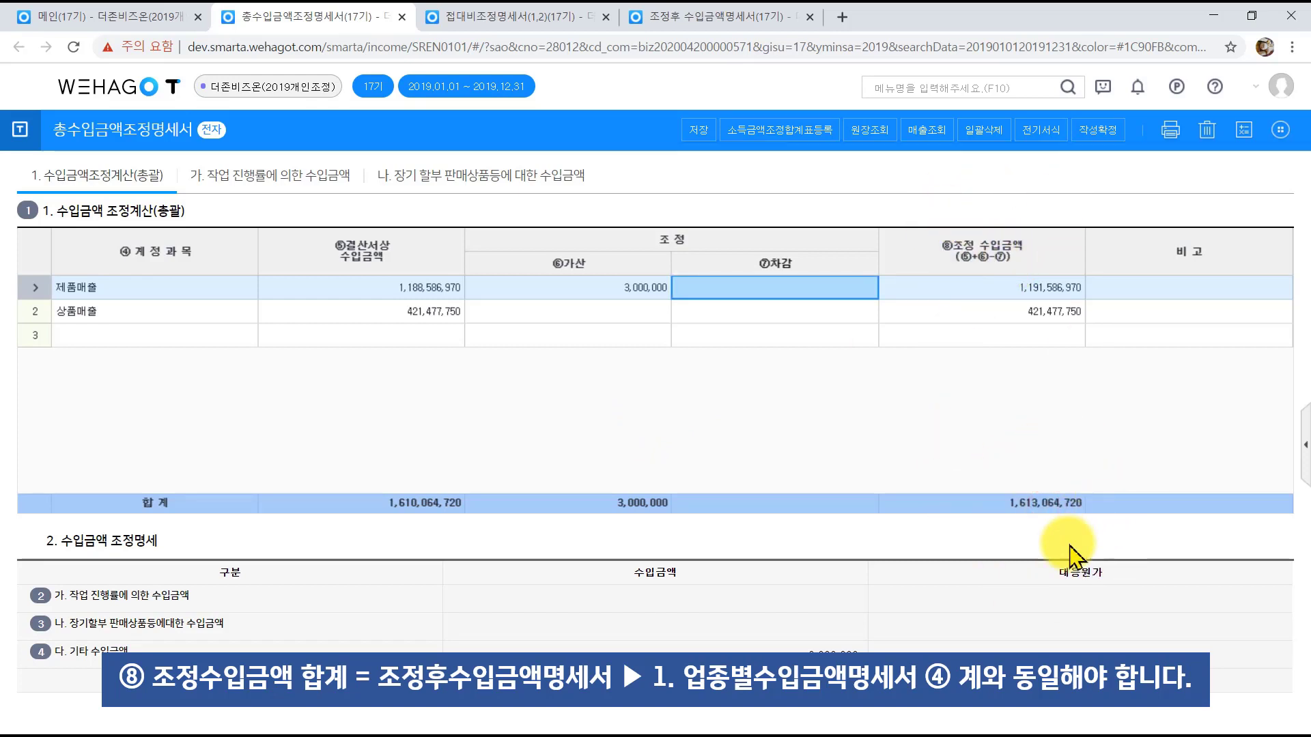
click(703, 22)
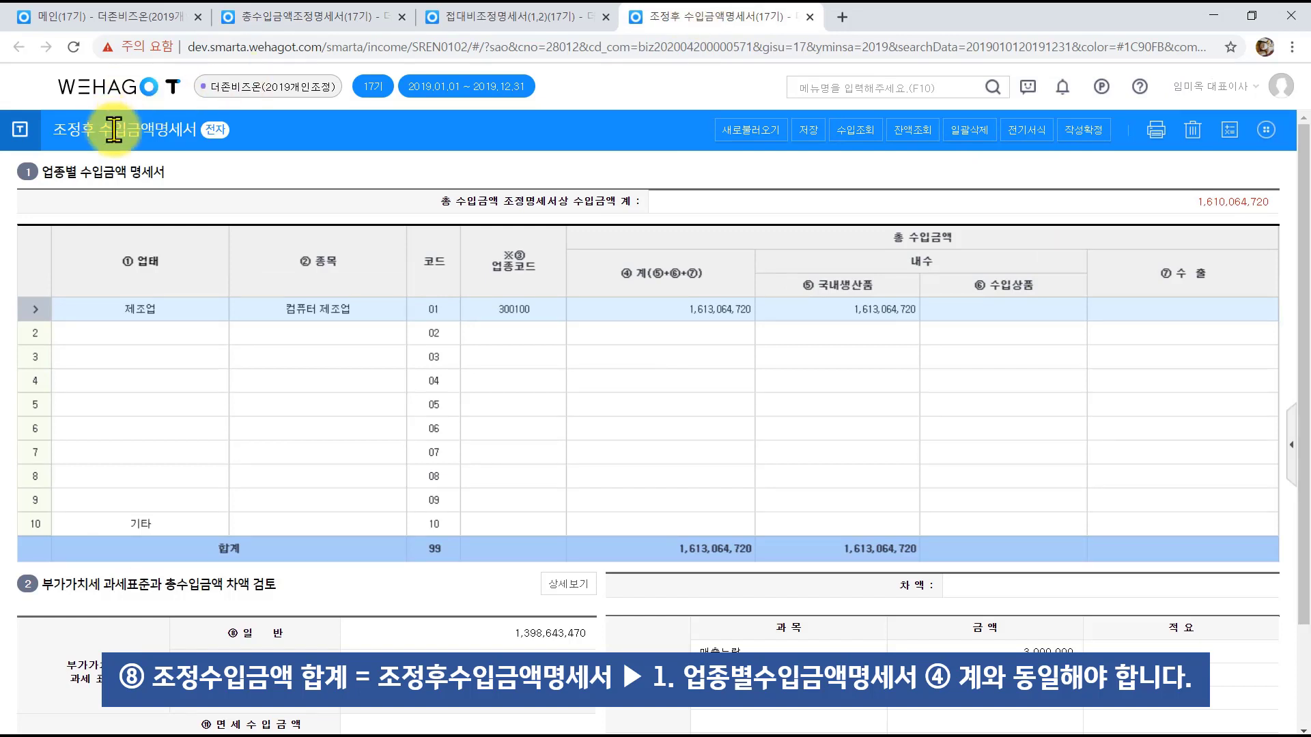
click(731, 314)
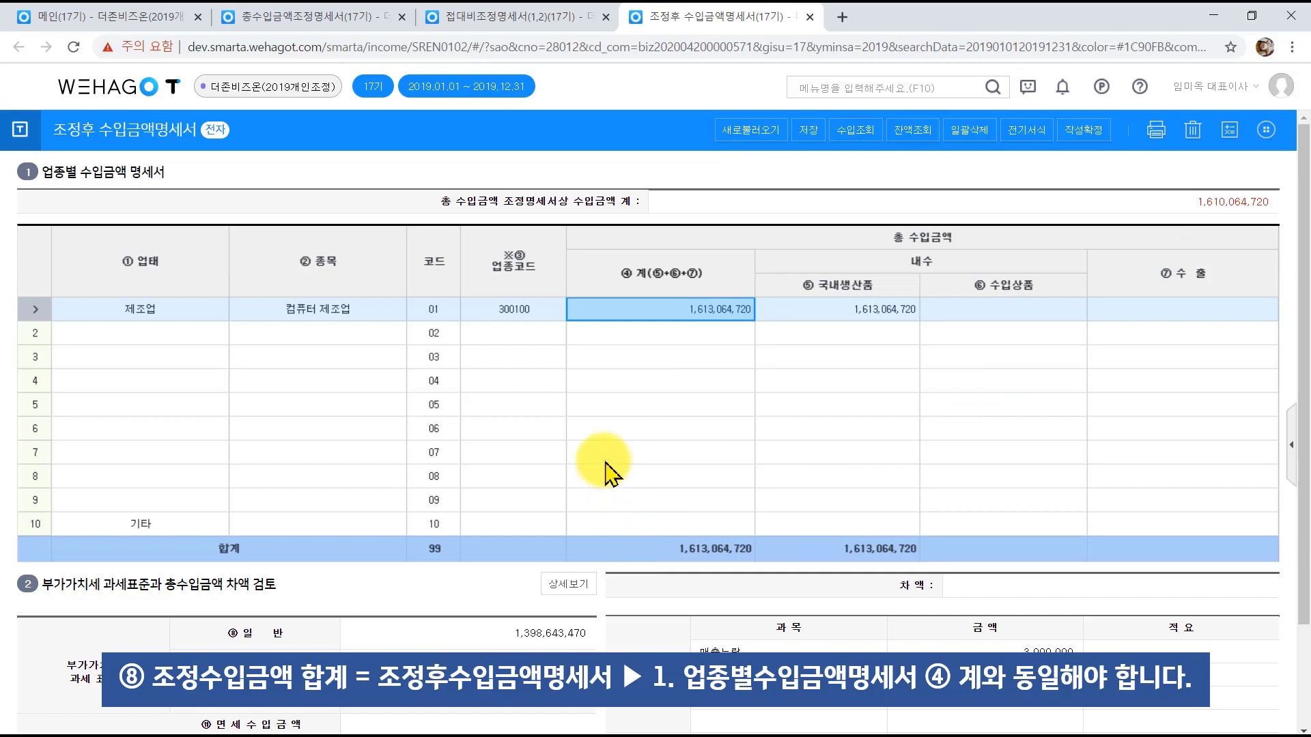
click(291, 15)
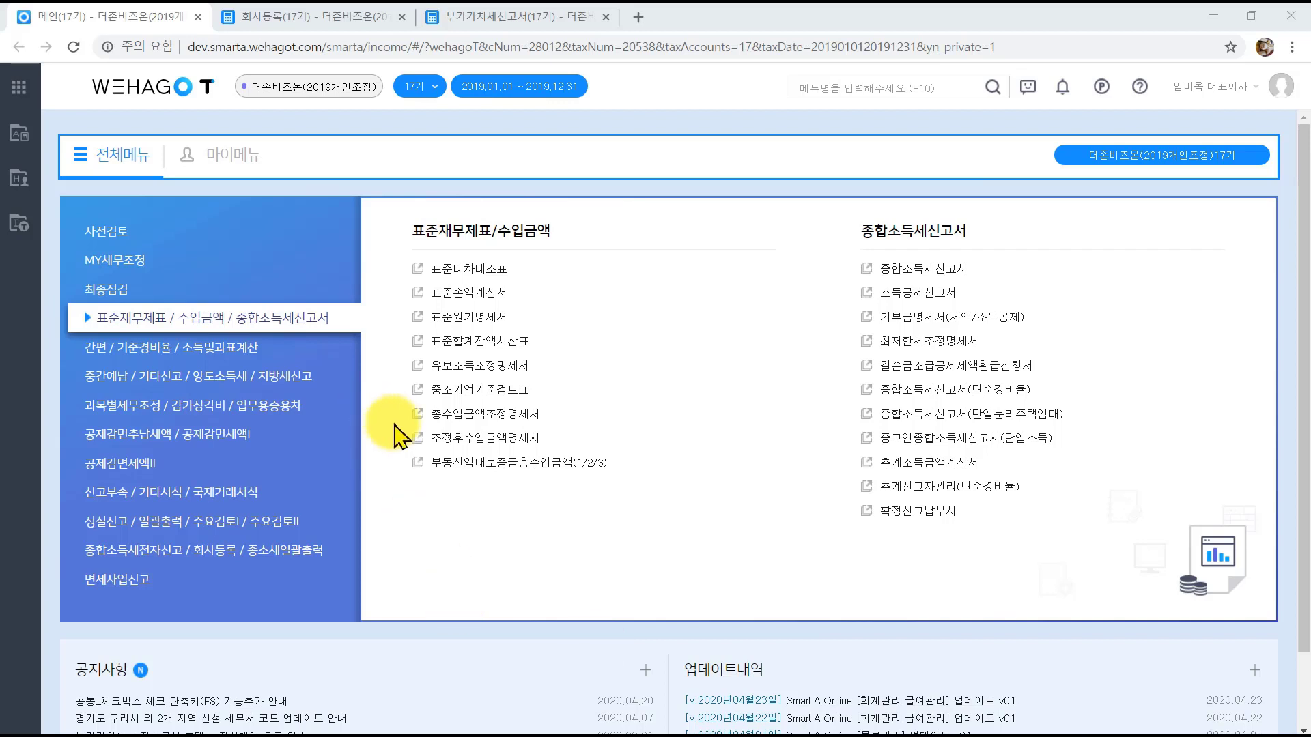
Step: Open the 조정후 수입금액명세서 and reload its amounts from the related forms
click(423, 439)
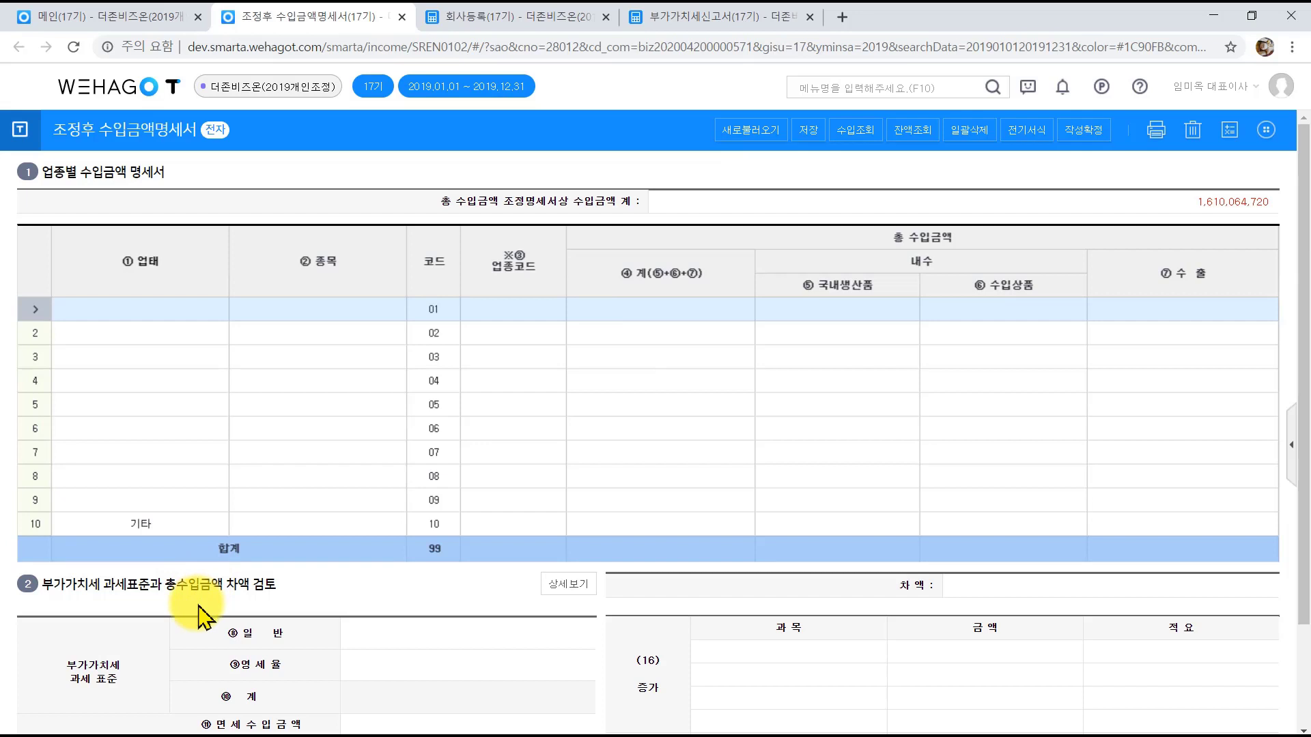
click(771, 137)
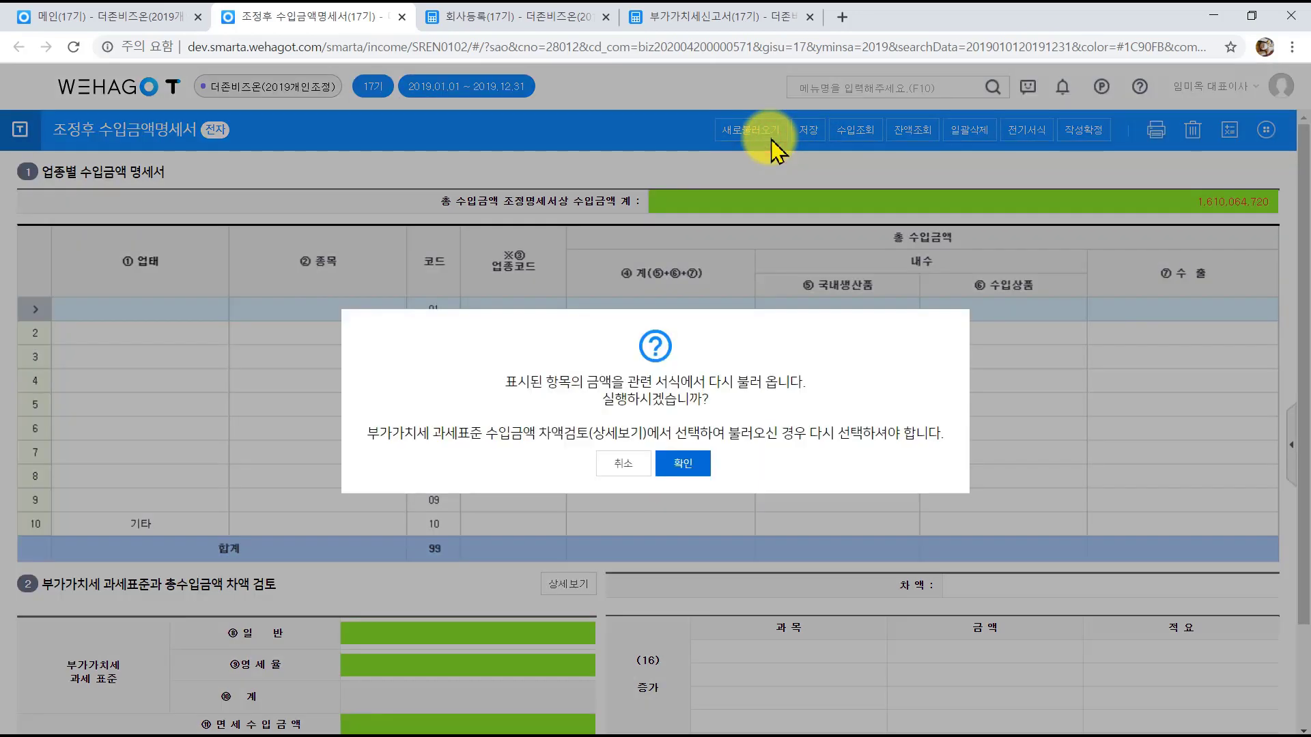
click(688, 463)
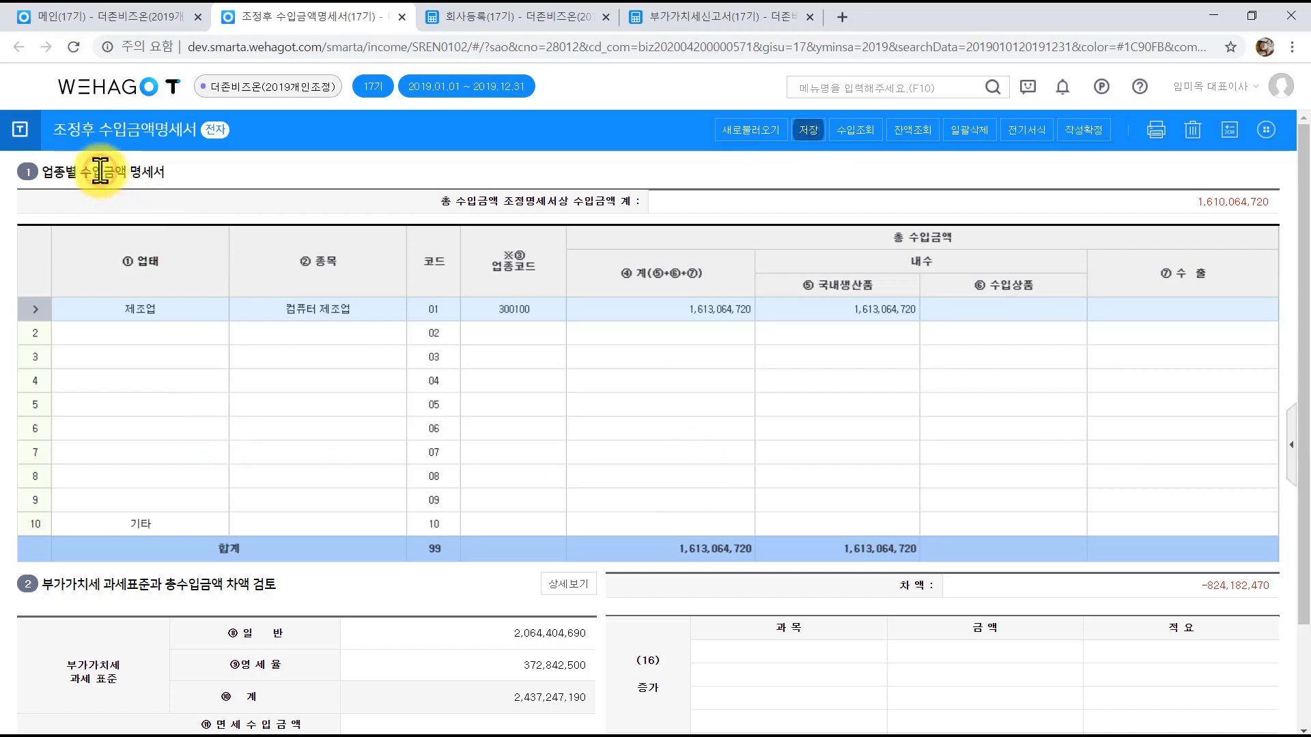
Step: Compare the 업태, 종목 and 업종코드 of the first row with the 회사등록 entries, and return to the 조정후 수입금액명세서
click(140, 310)
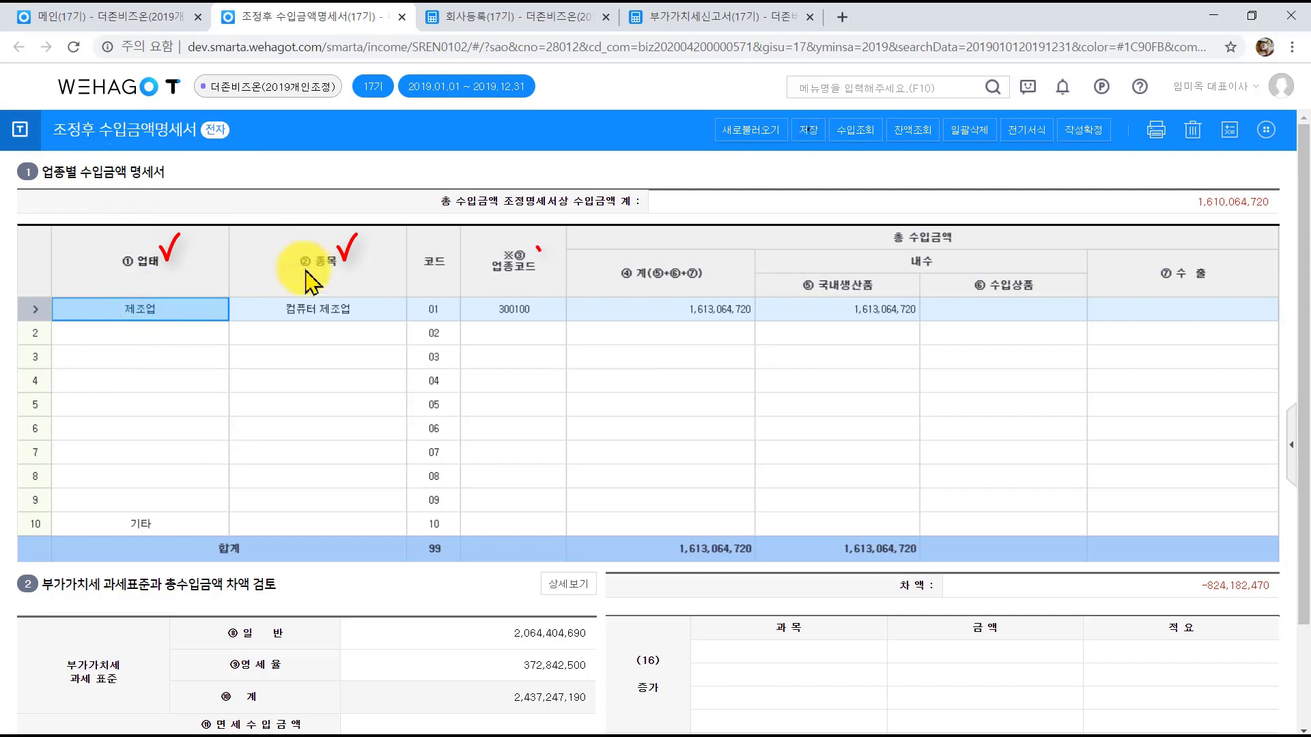
click(309, 304)
click(511, 310)
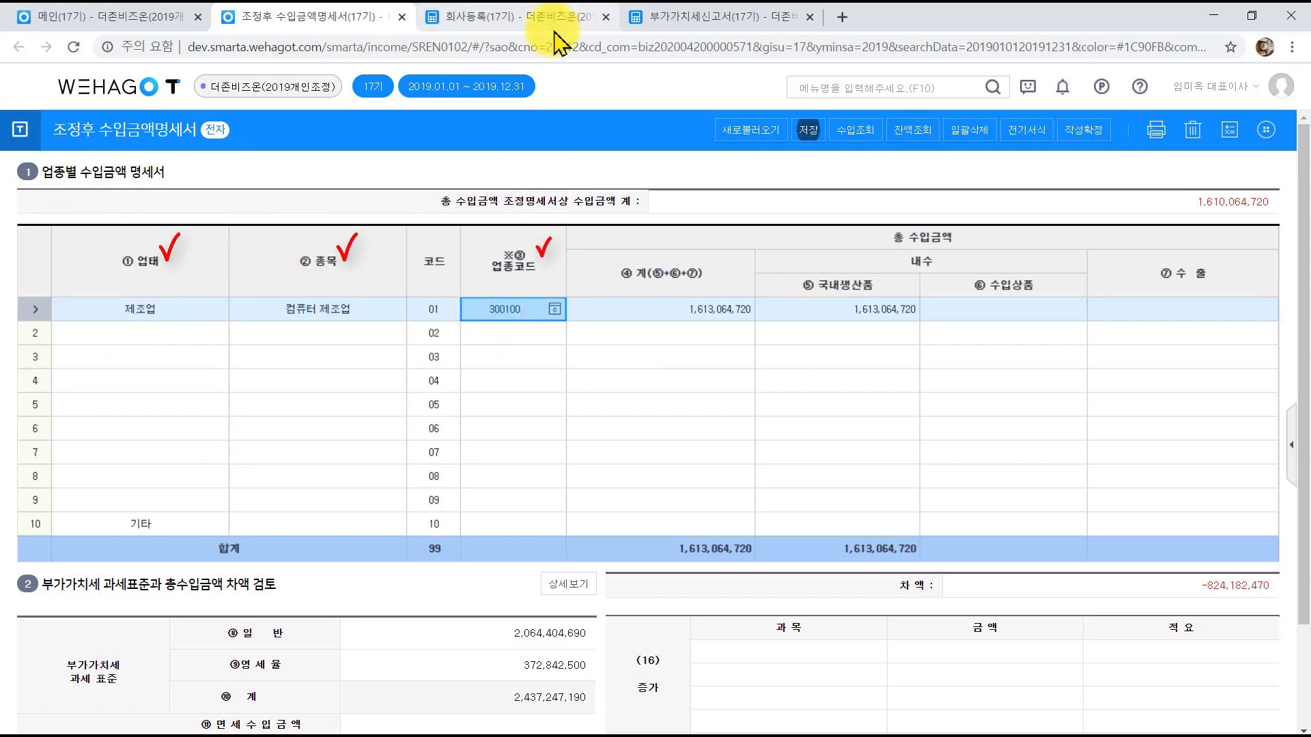
click(550, 16)
scroll(470, 542, down, 3)
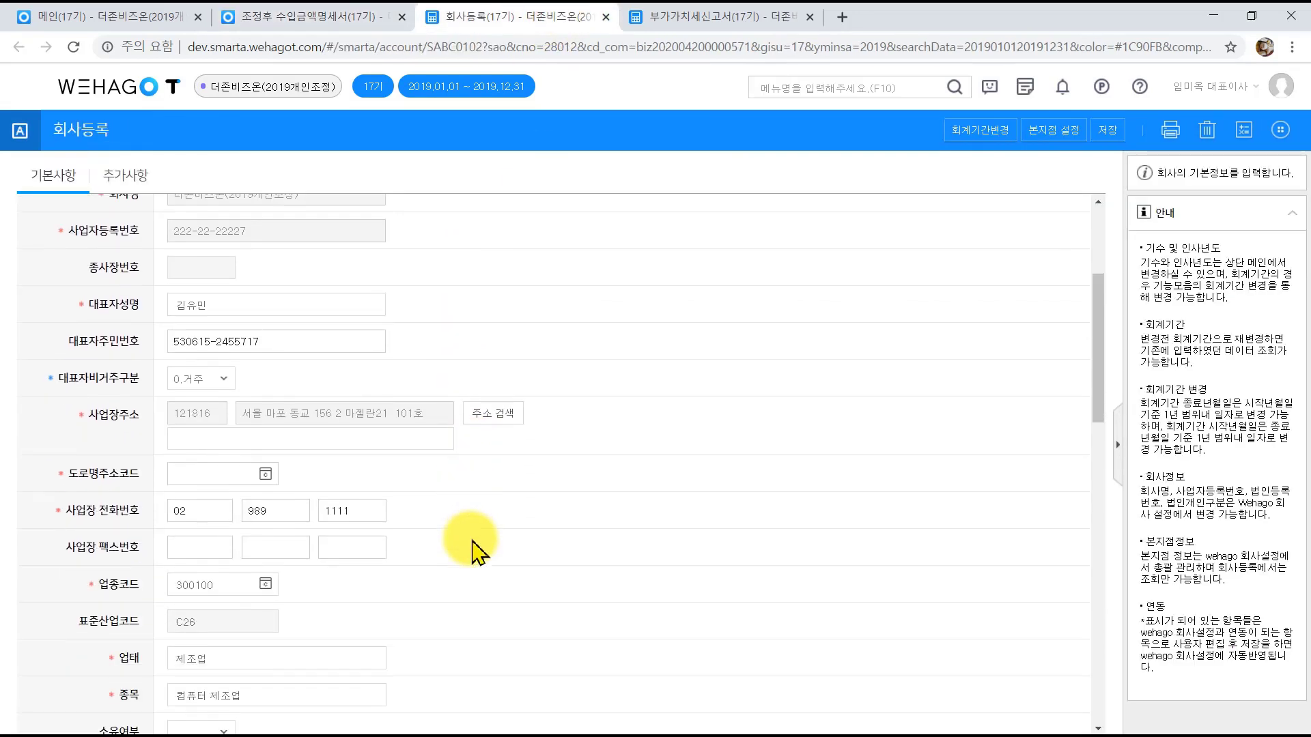
scroll(478, 549, down, 1)
click(231, 490)
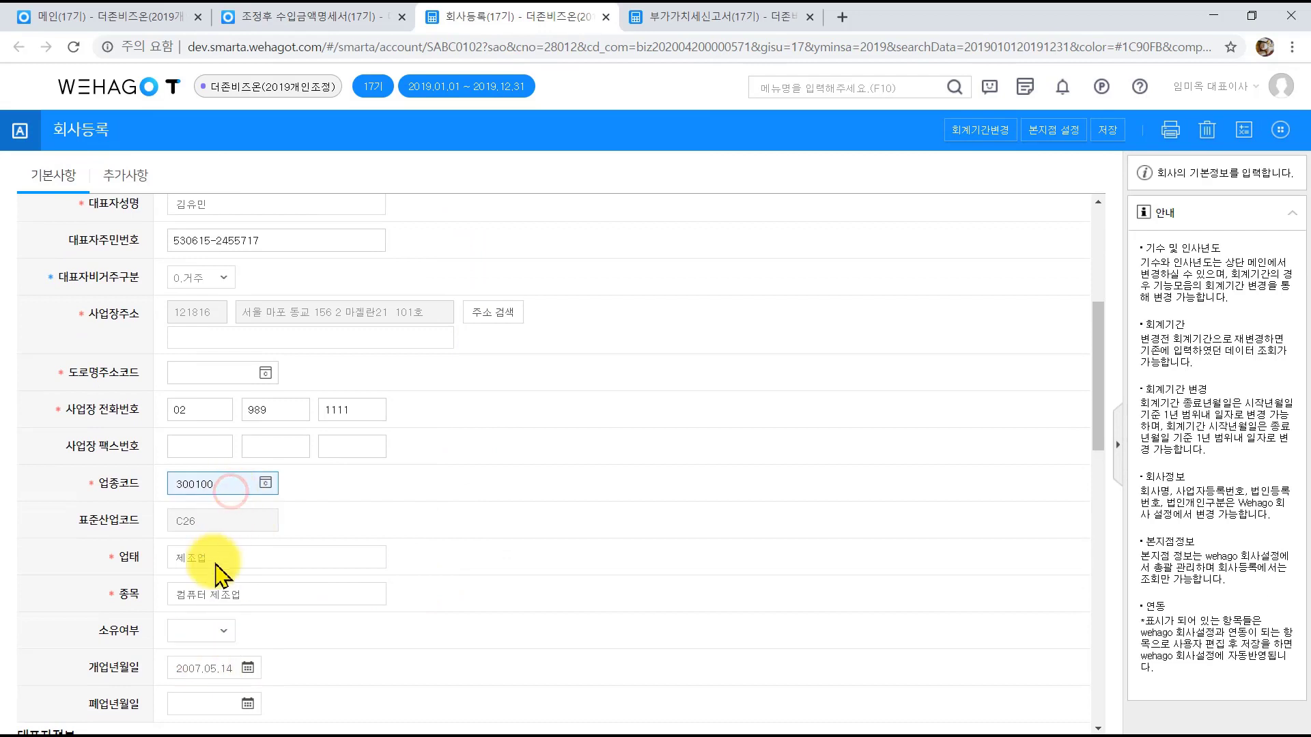
click(214, 561)
click(216, 597)
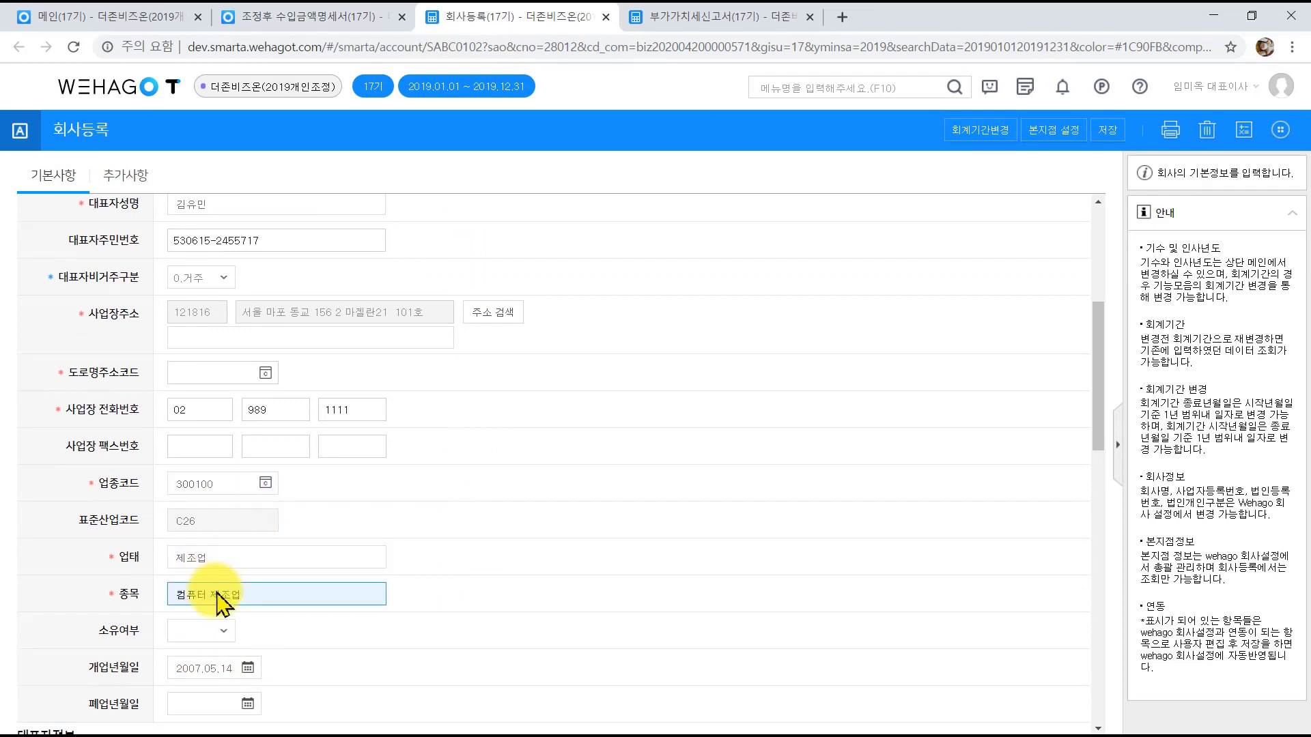
click(329, 26)
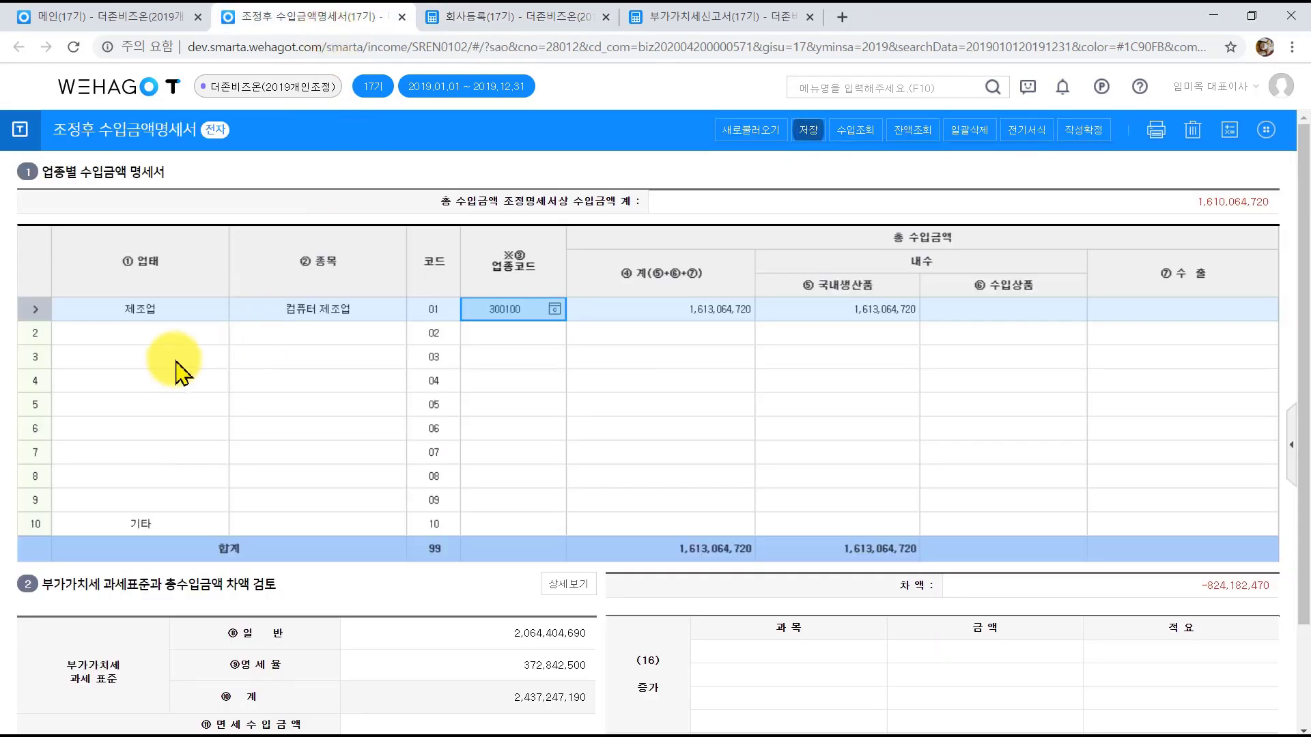
Step: Examine the 업태, 종목 and ④ 계 cells of the 기타 row (code 10) in 업종별 수입금액 명세서
click(59, 524)
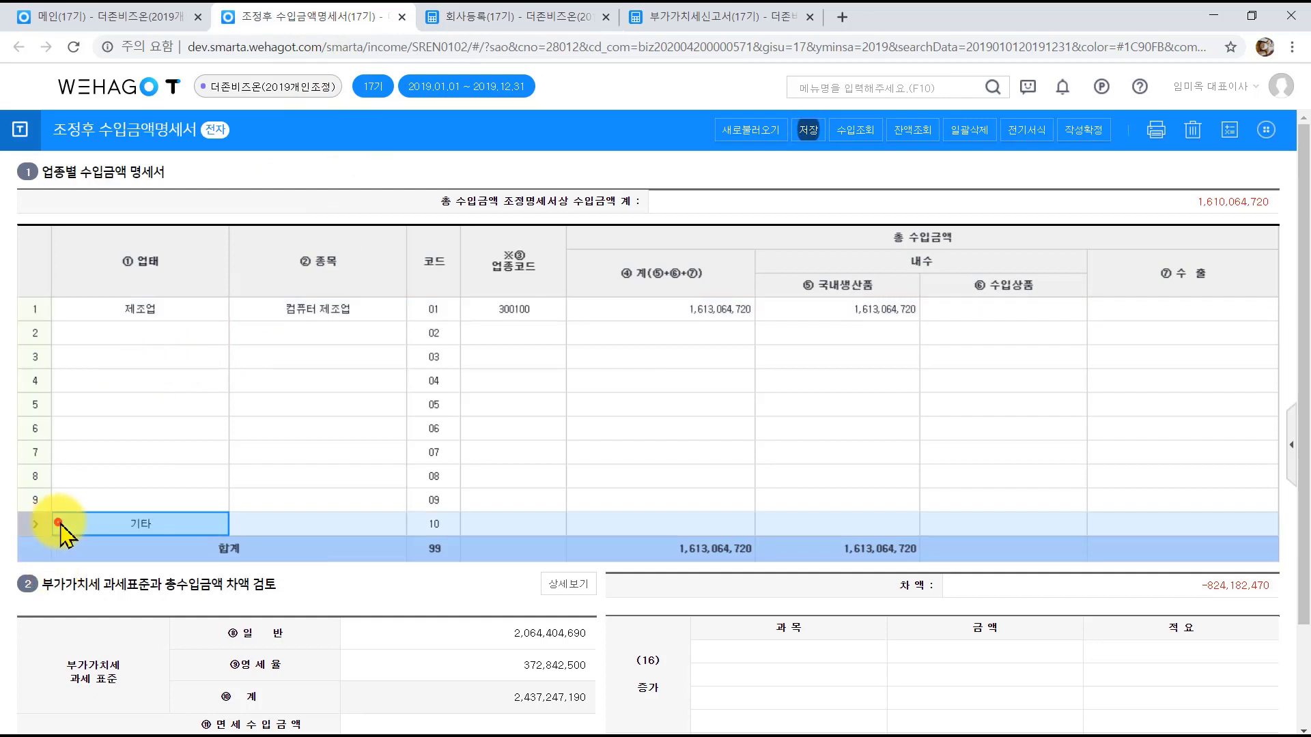
click(287, 524)
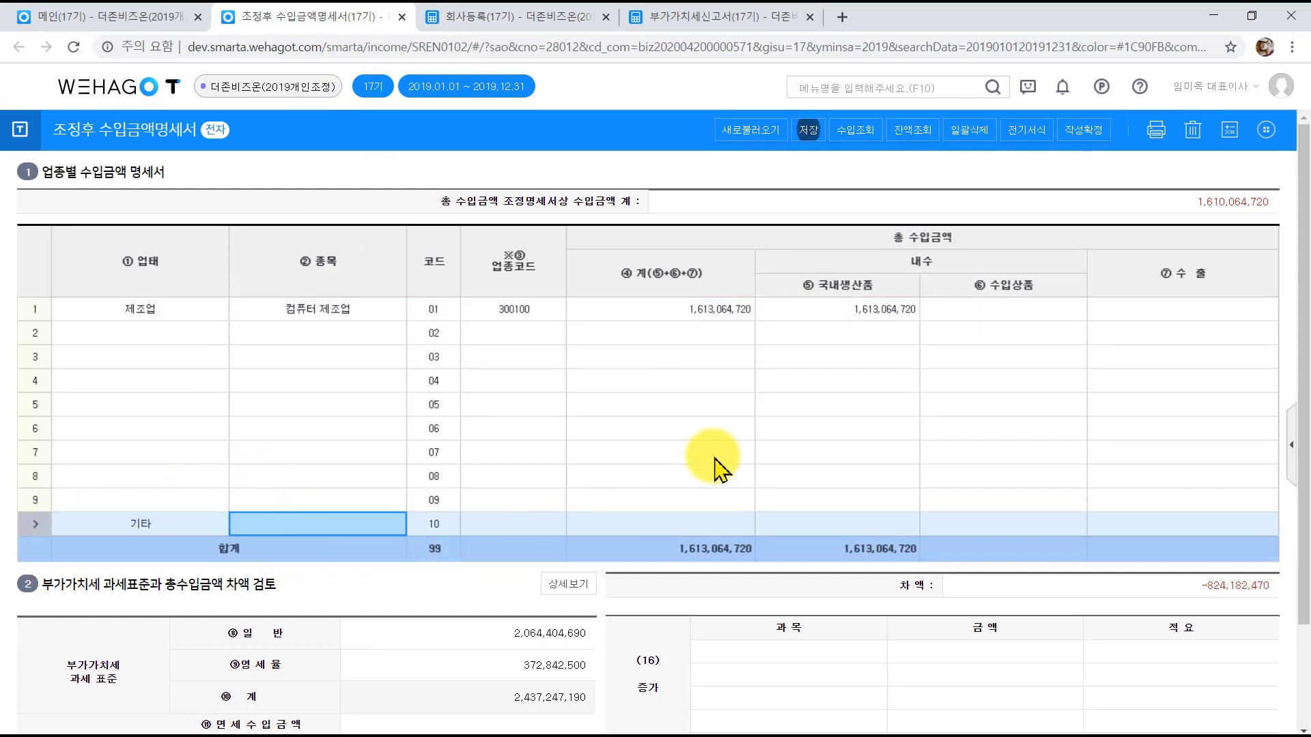
click(683, 523)
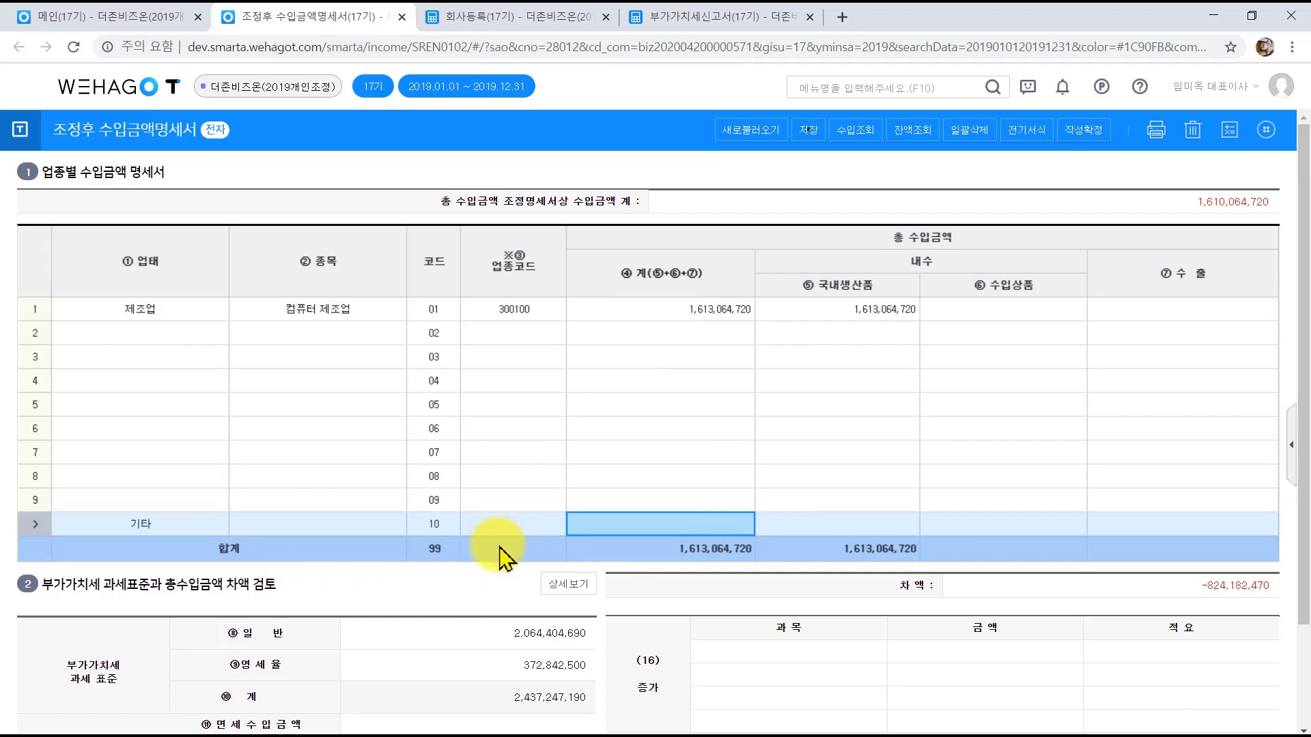
Step: Review the period rows in the 부가가치세 과세표준 수입금액 details, and check the 차액 of the revenue difference review
scroll(506, 549, down, 2)
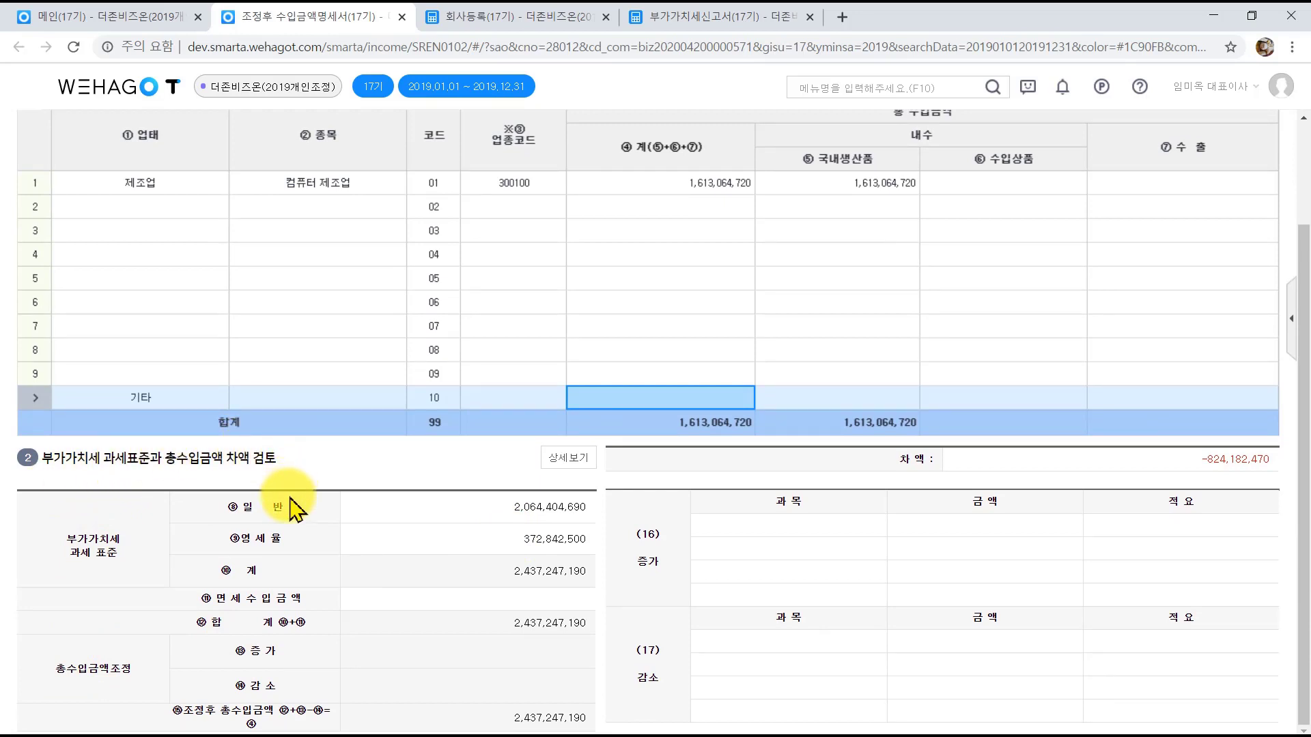
click(566, 456)
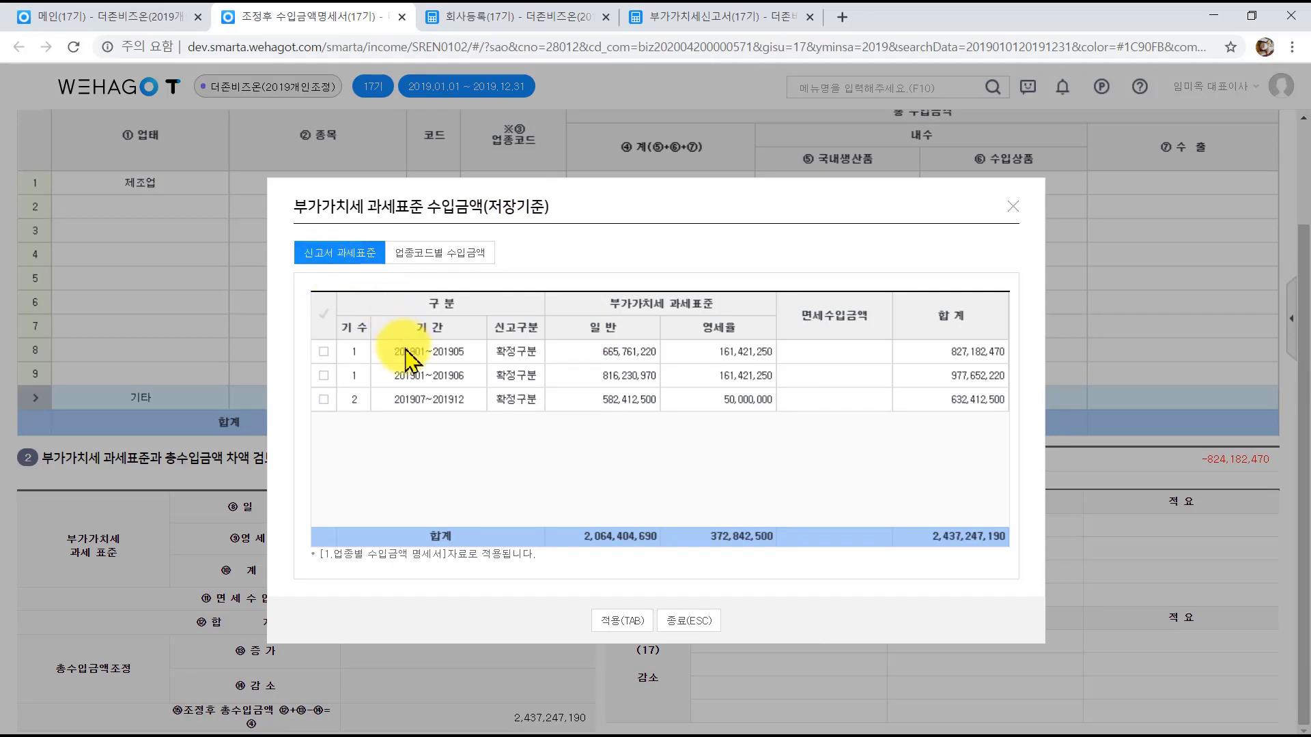
click(389, 351)
click(398, 377)
click(403, 402)
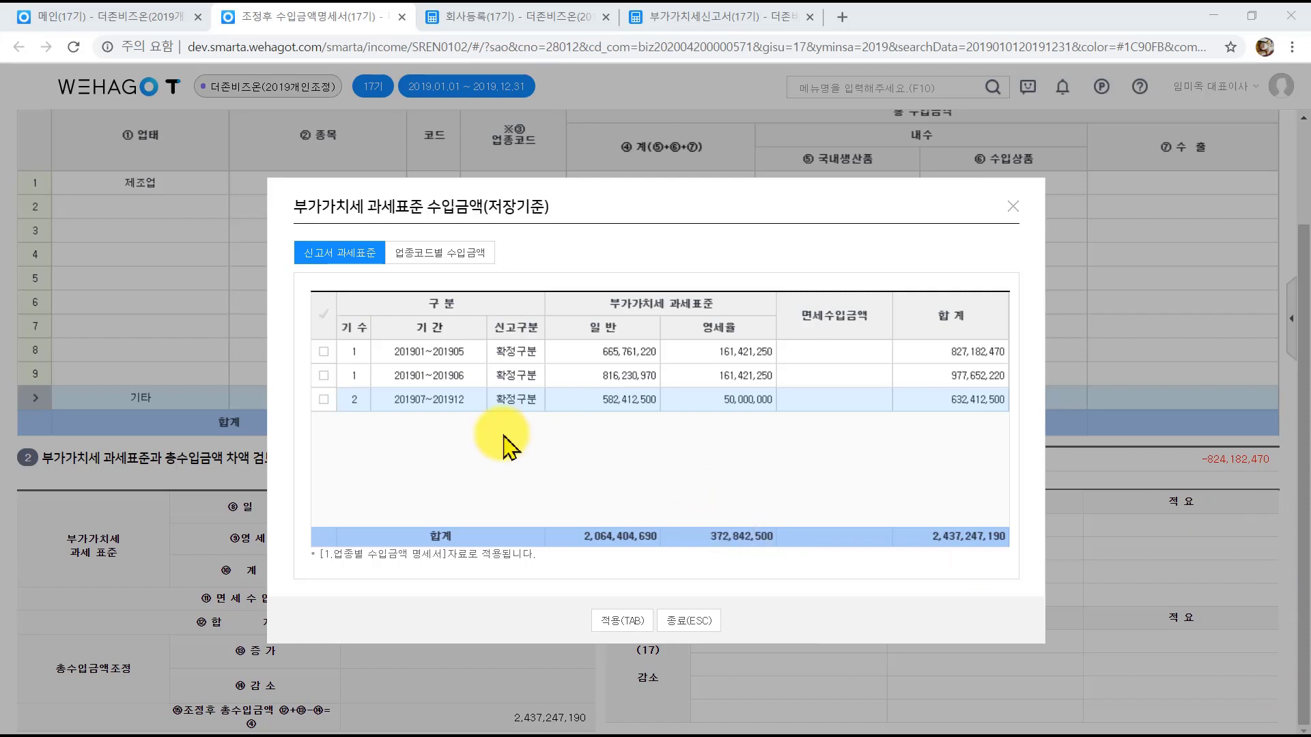
click(429, 354)
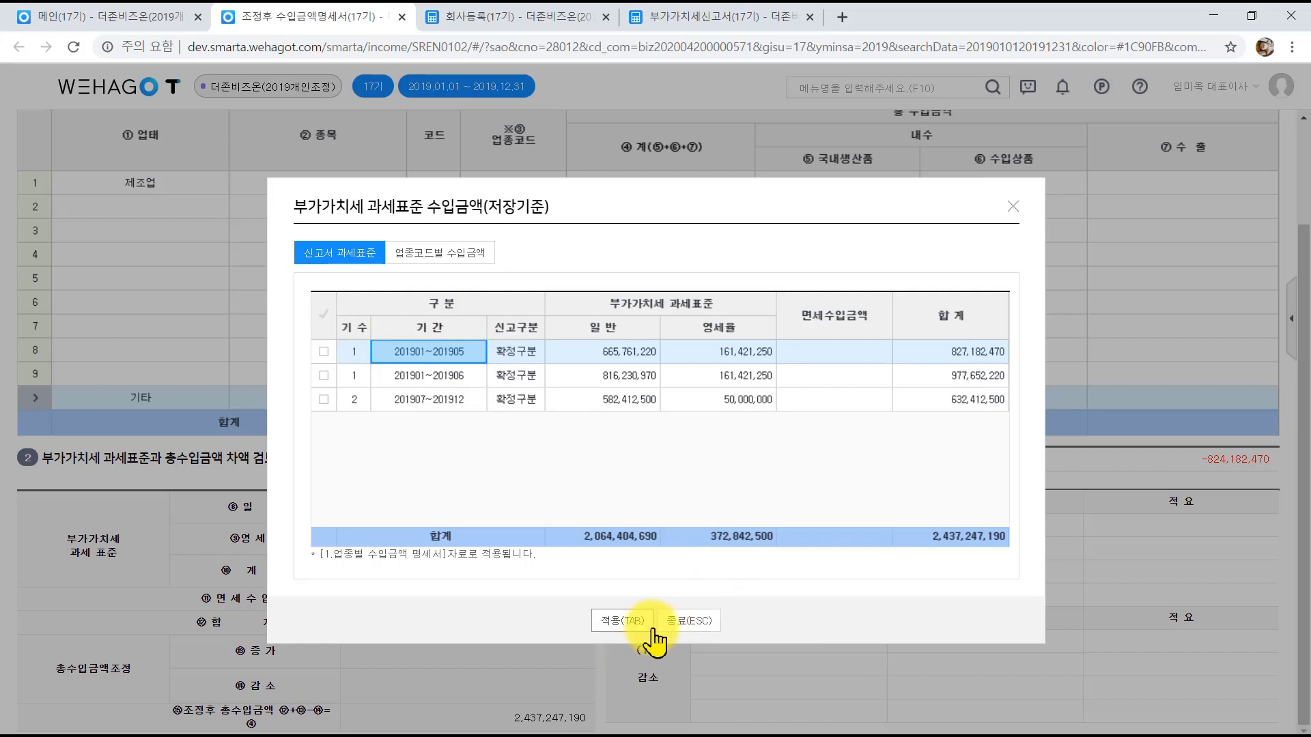
click(678, 621)
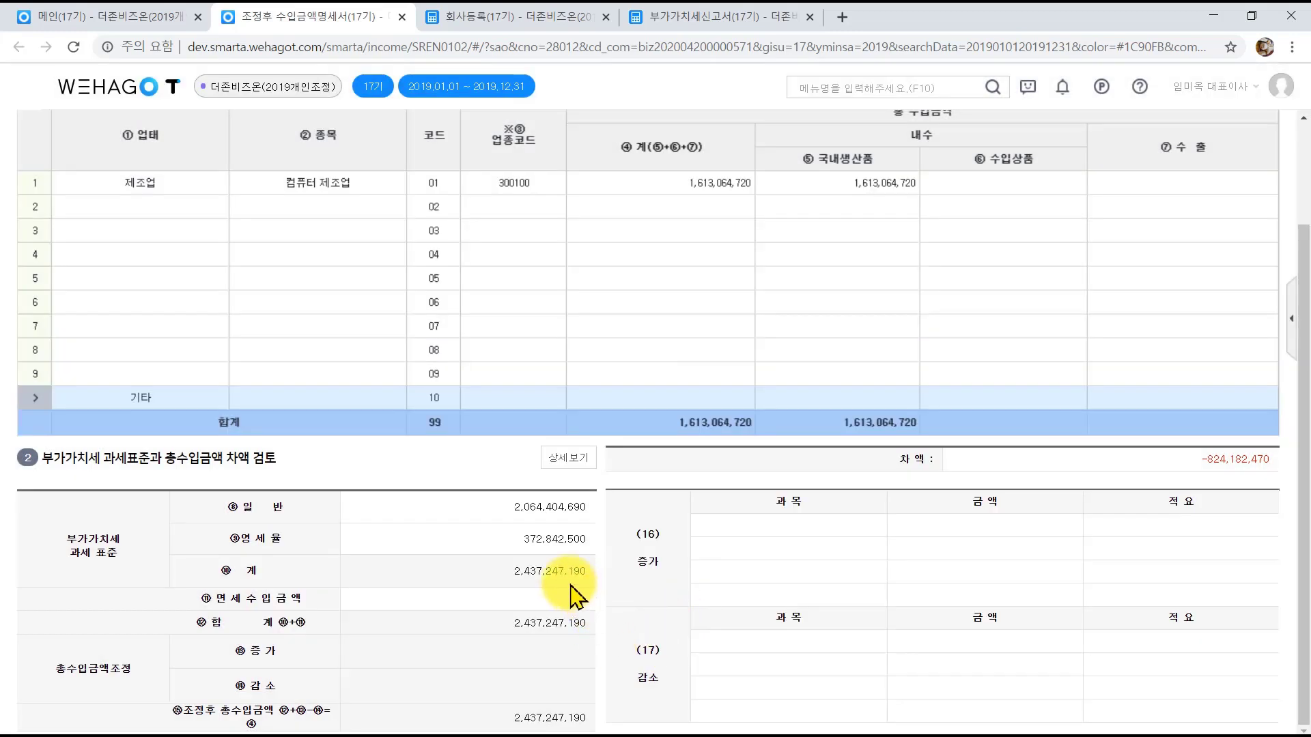
click(1182, 458)
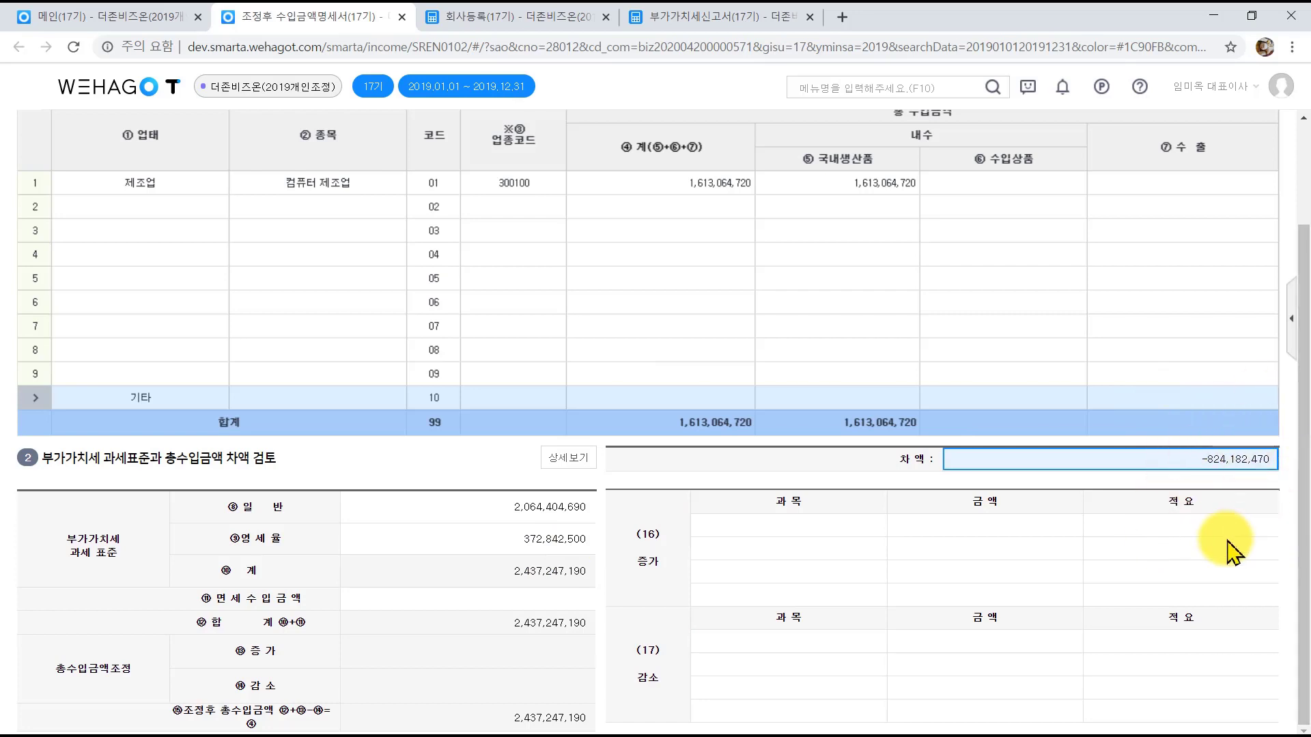
Step: In the 부가가치세신고서, delete the saved 정기신고 return covering 2019년01월 to 2019년05월
click(703, 17)
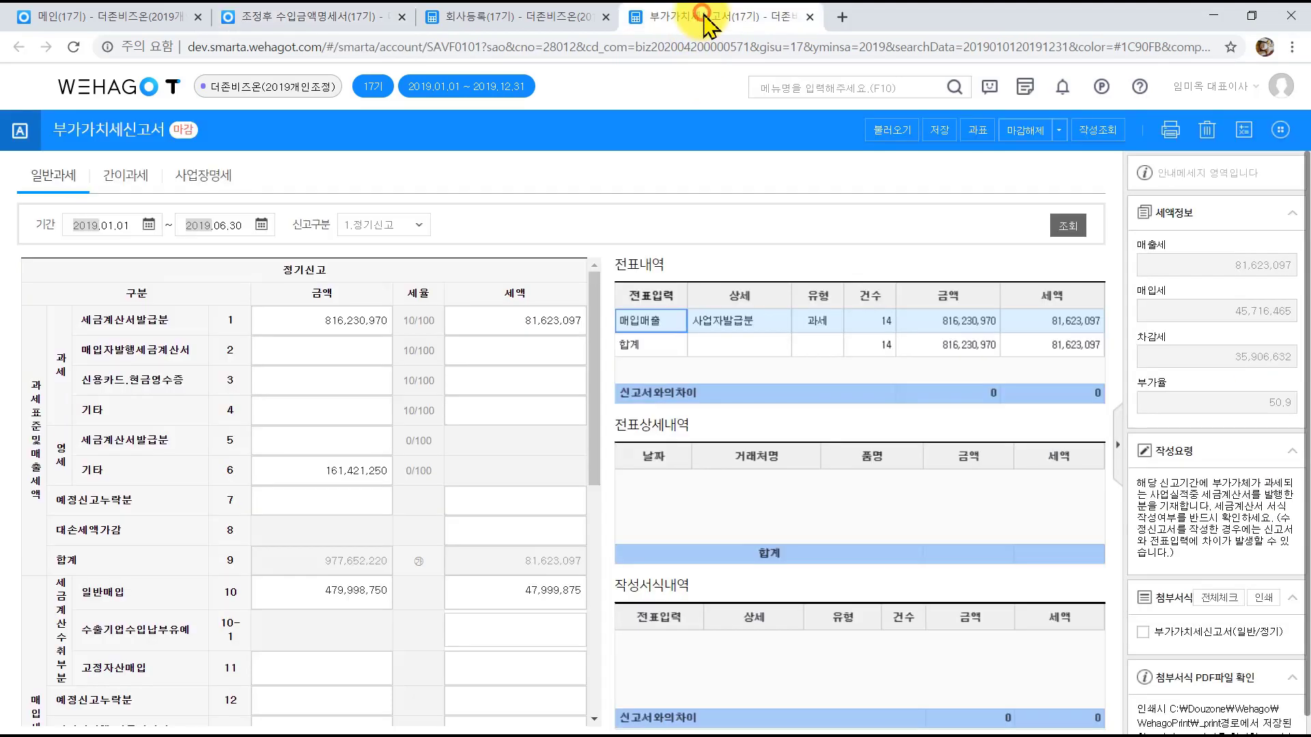
click(1097, 129)
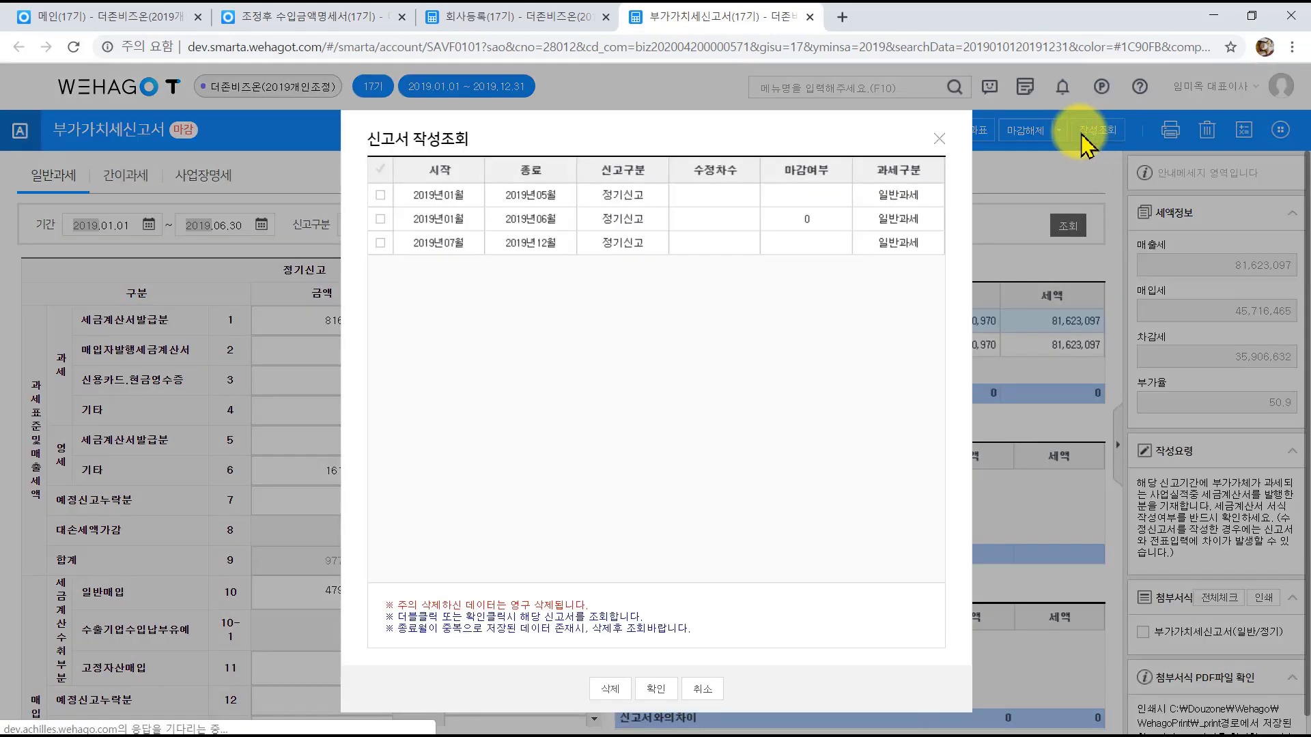
click(429, 195)
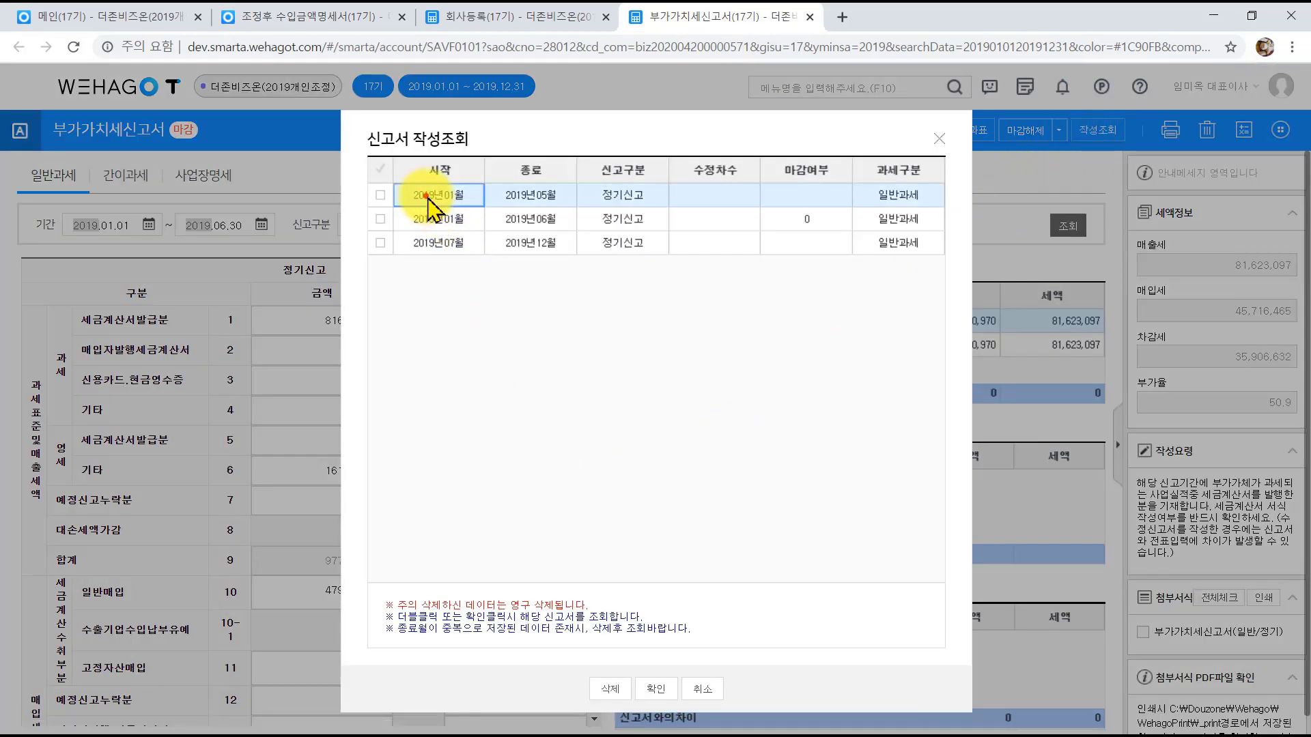
click(516, 196)
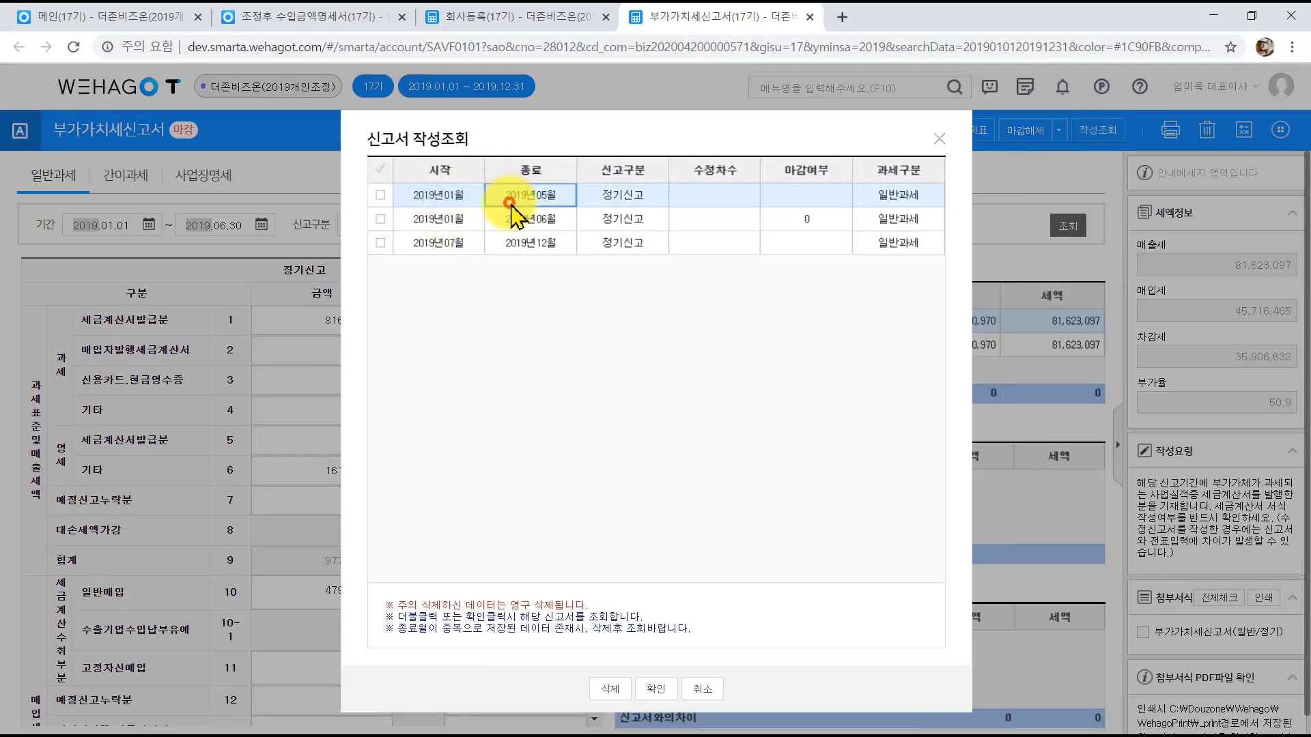
click(383, 196)
click(609, 689)
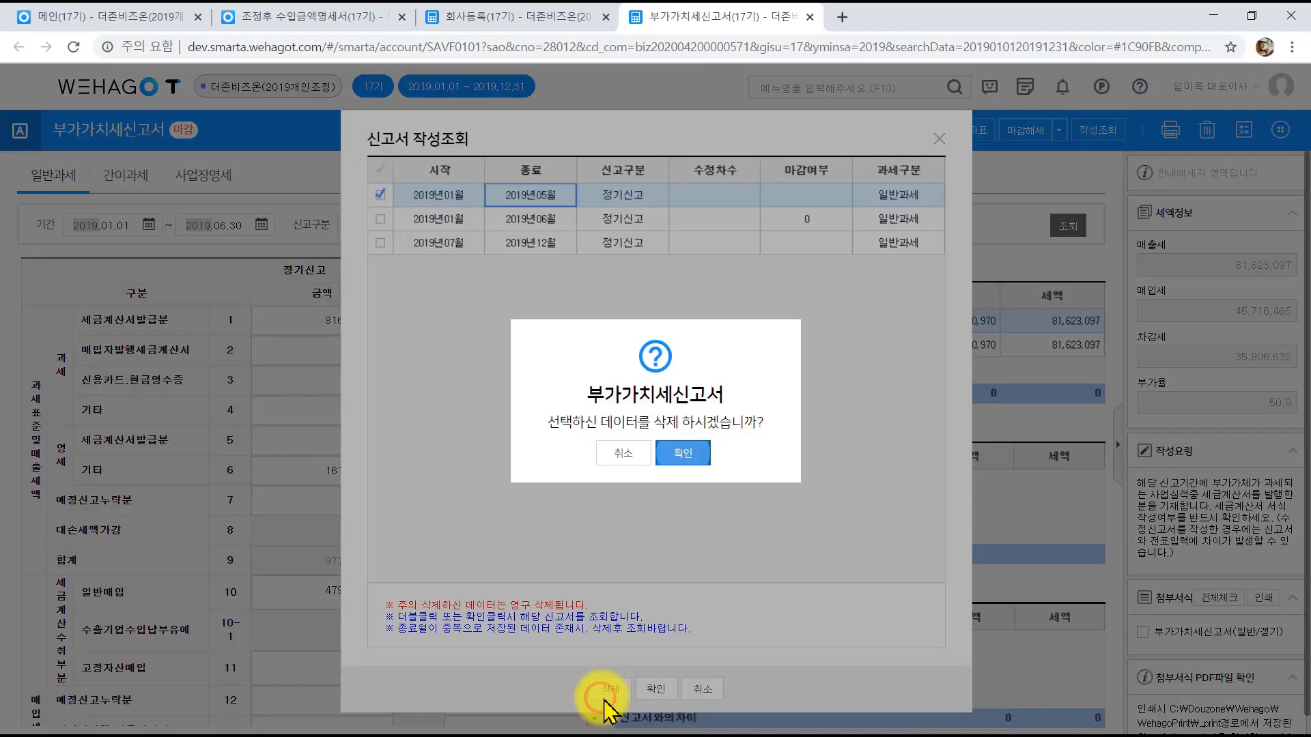
click(682, 453)
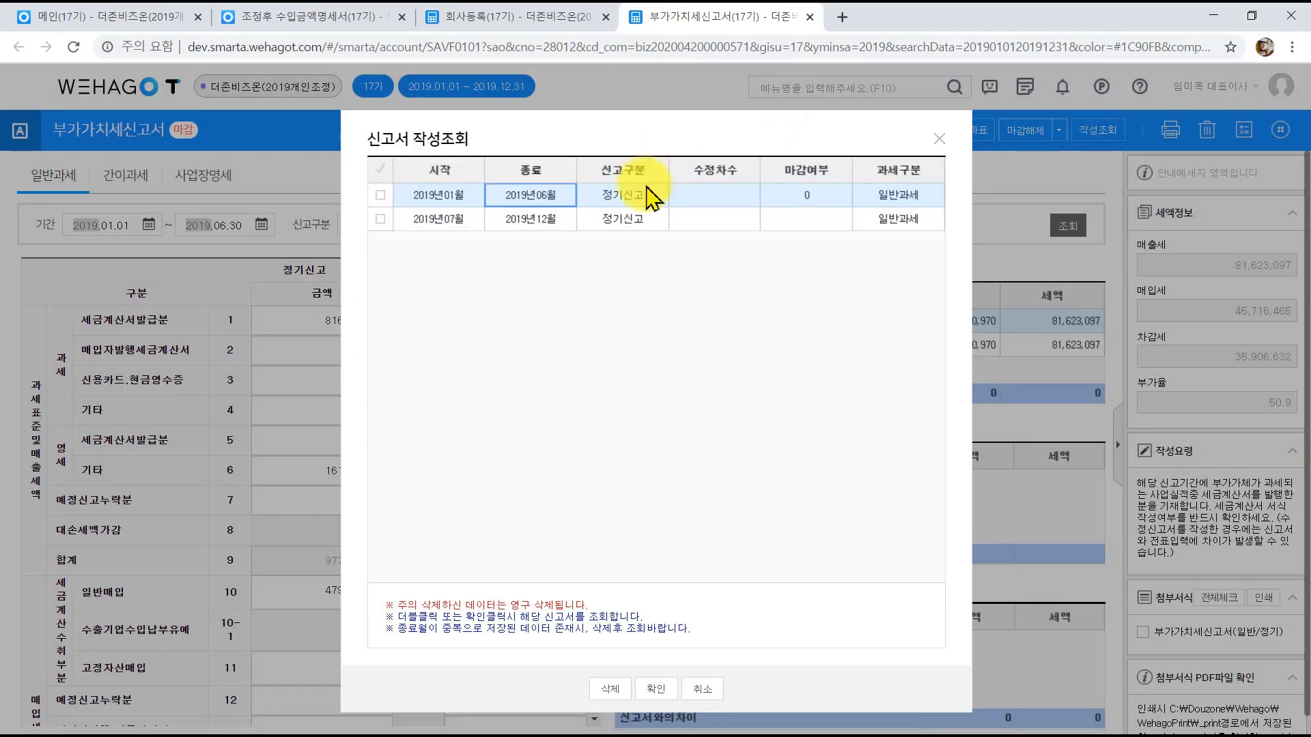
Step: Load the closed 2019년01월 to 2019년06월 return, cancel its 전자신고 마감 and save the return
double_click(746, 197)
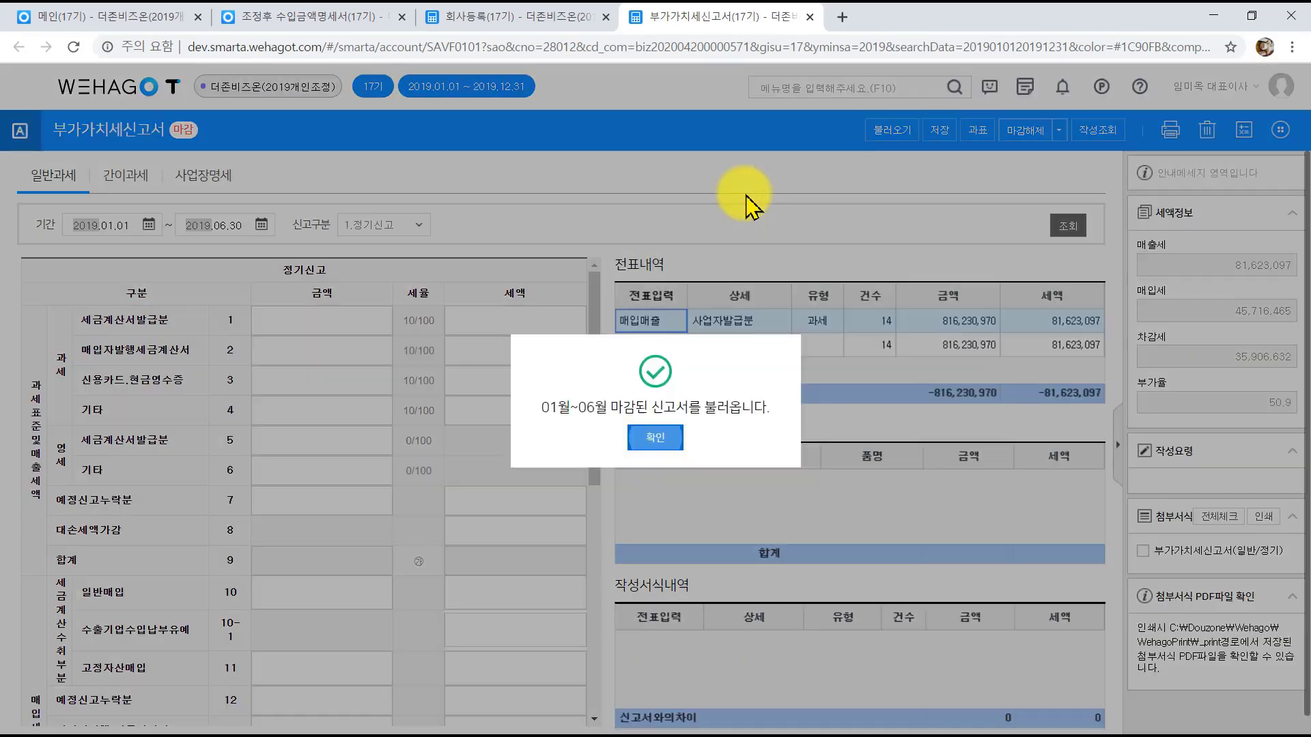
click(667, 444)
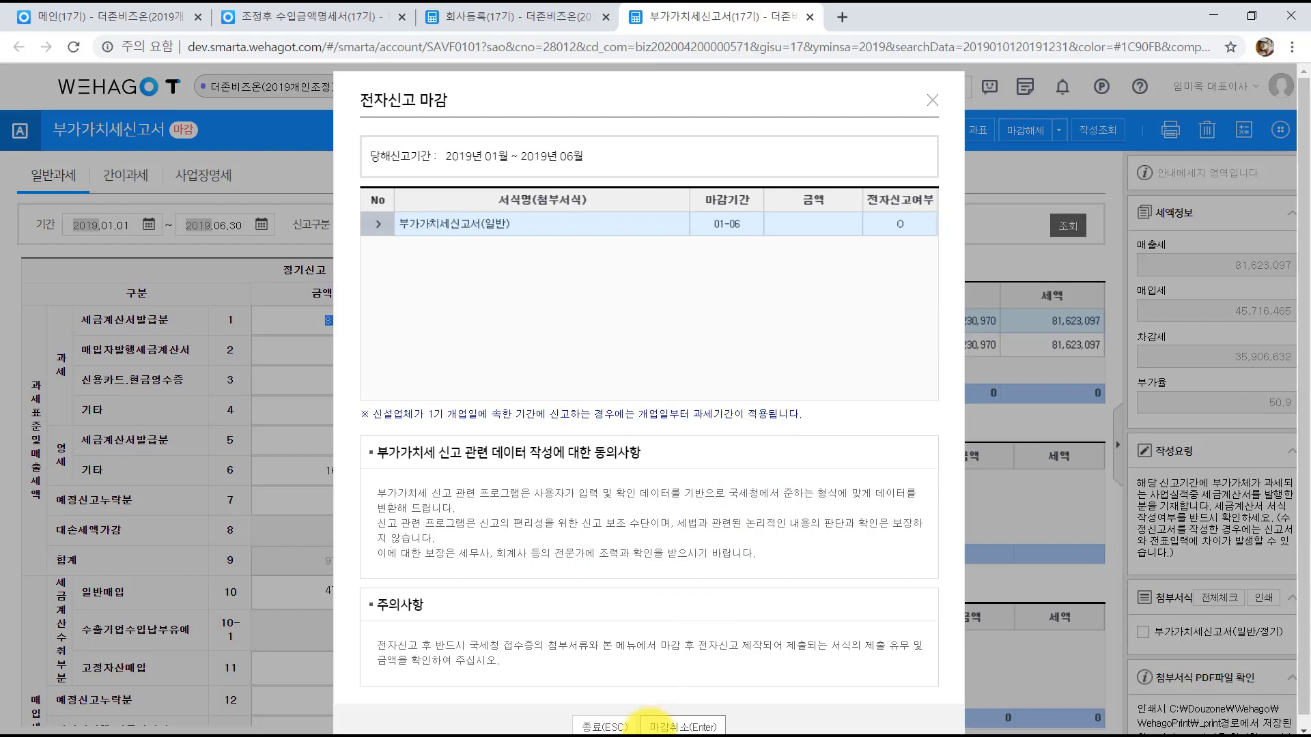
click(674, 718)
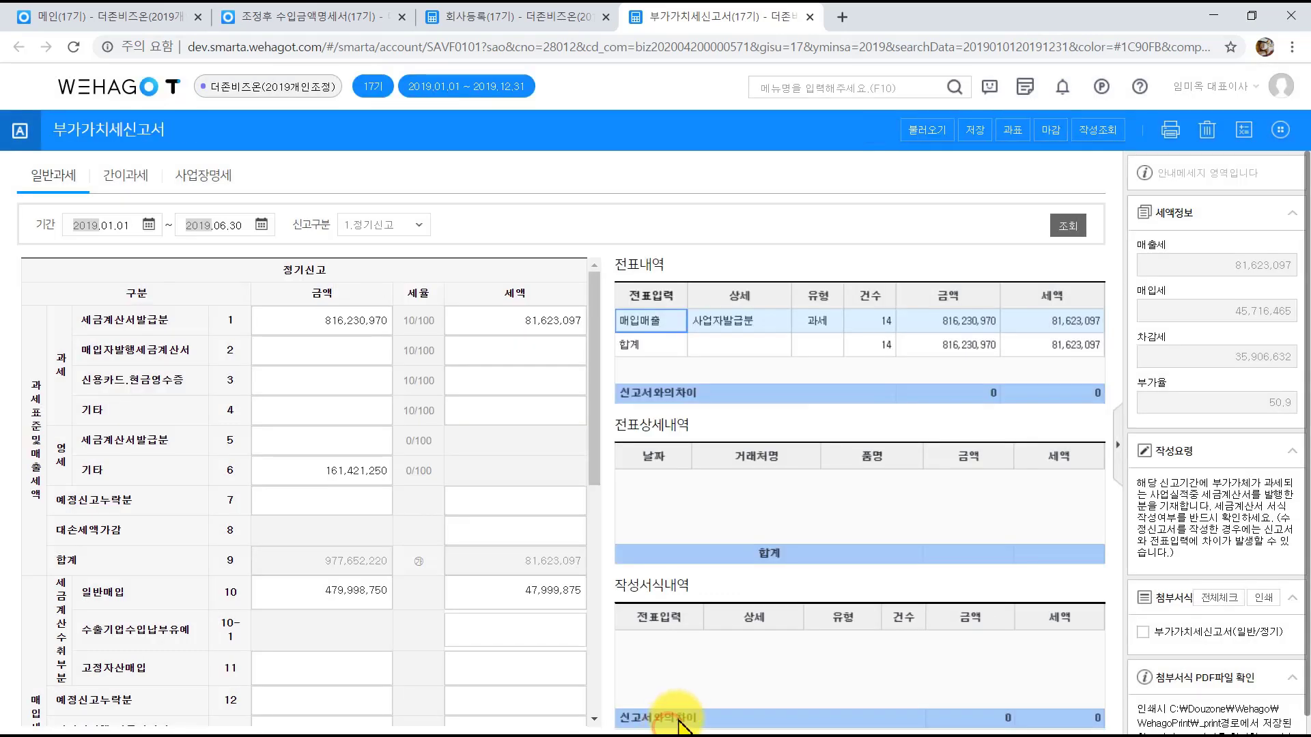
click(985, 123)
click(679, 444)
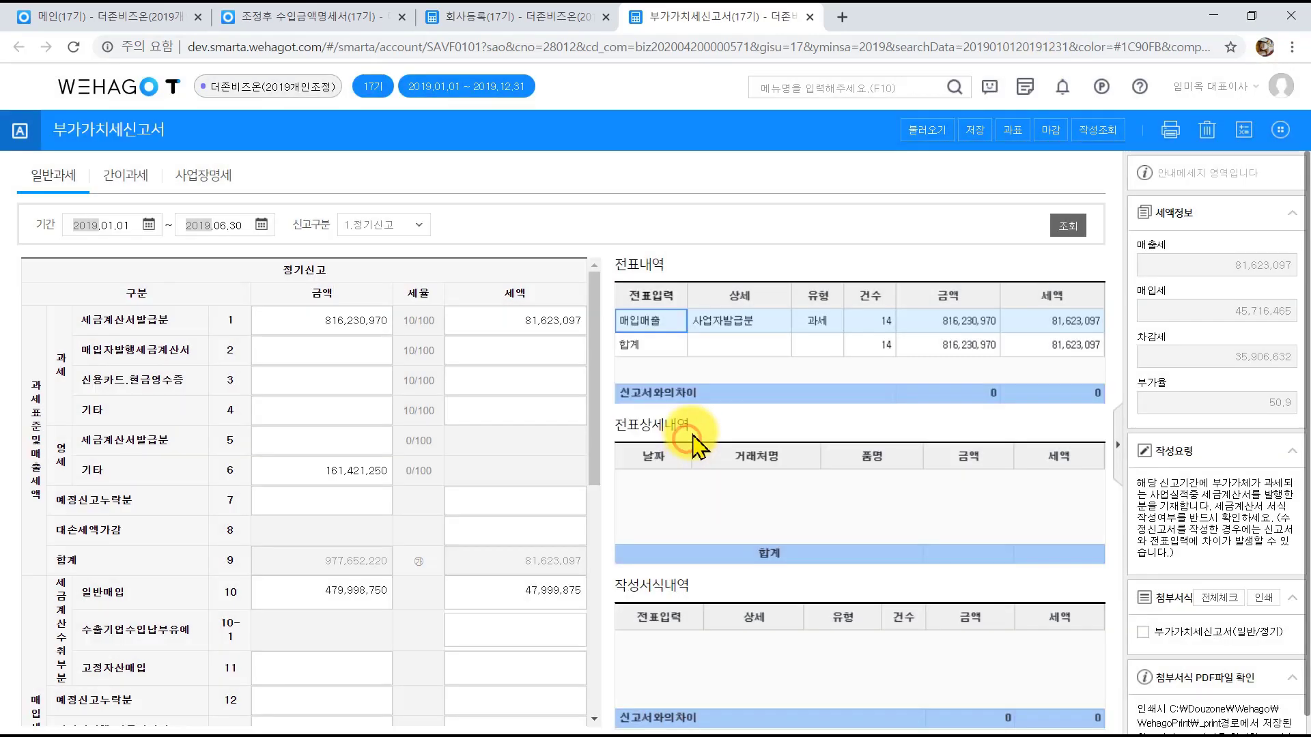
click(659, 438)
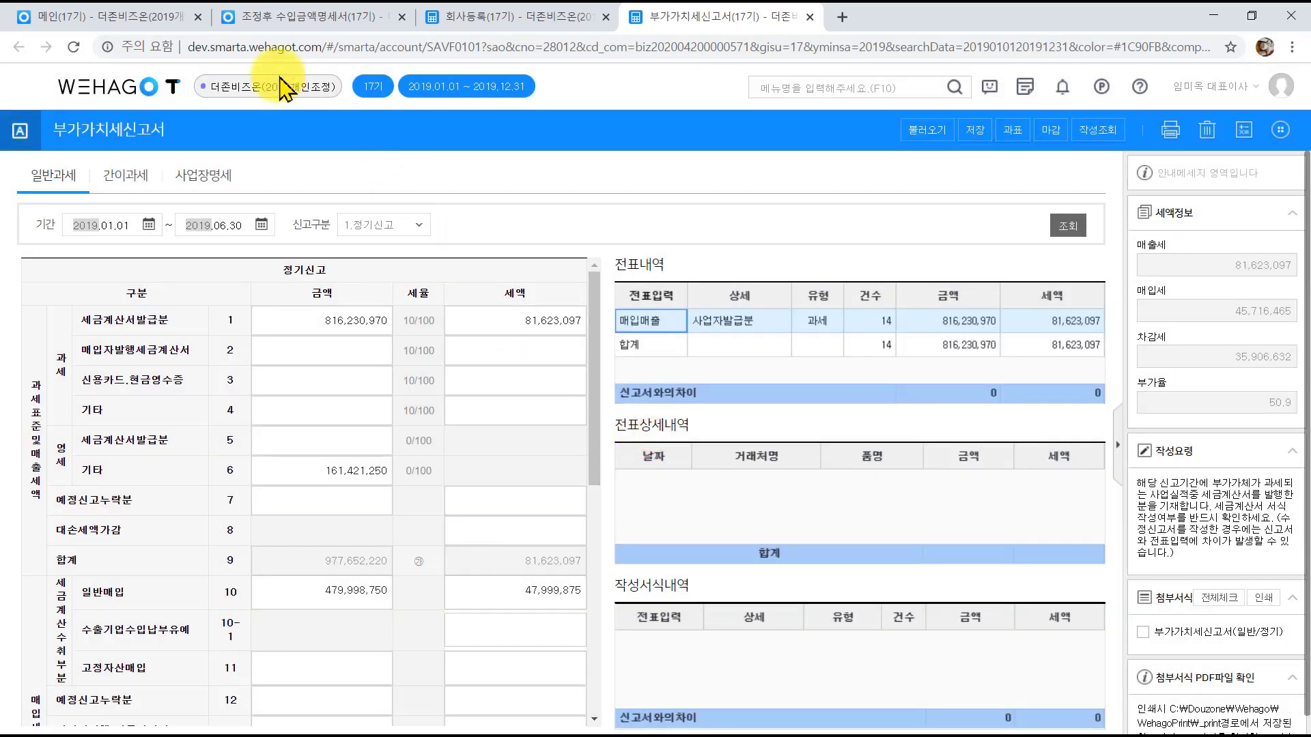
Step: Back in the 조정후 수입금액명세서, apply the 201901~201906 and 201907~201912 rows of 신고서 과세표준 to the difference review
click(275, 17)
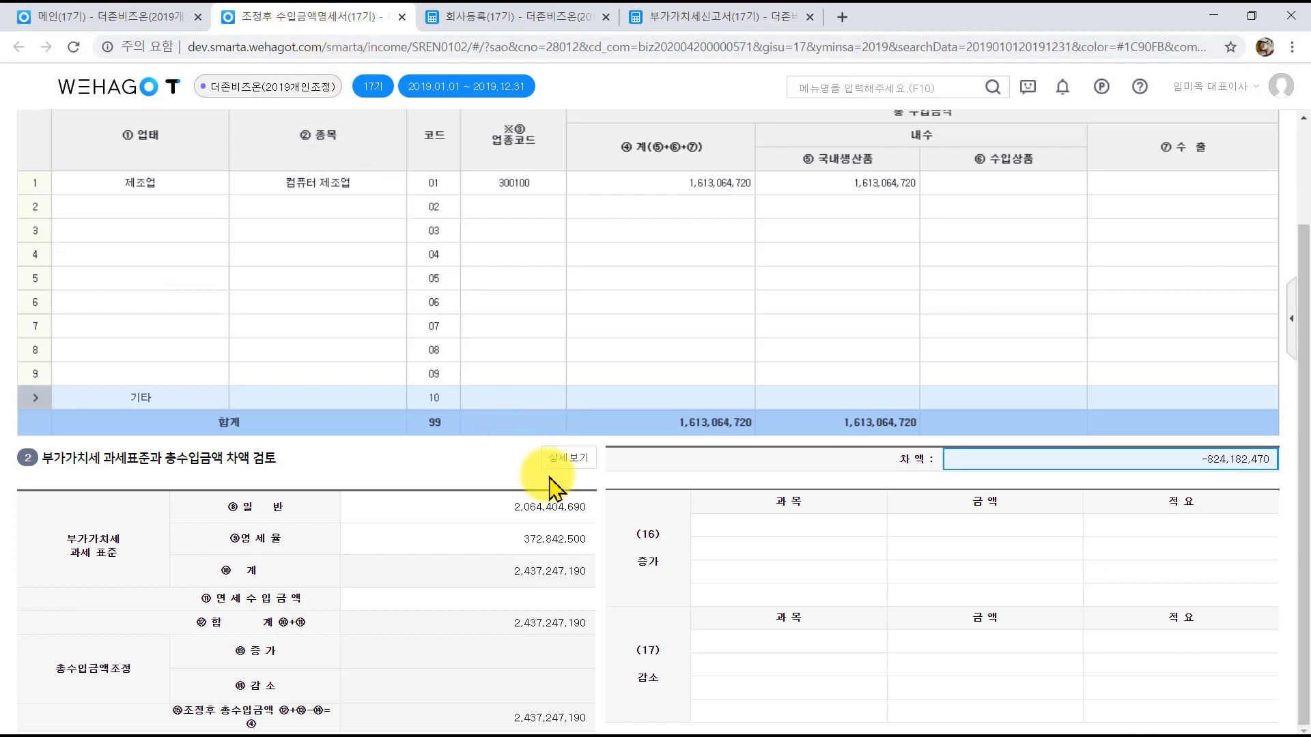
click(564, 462)
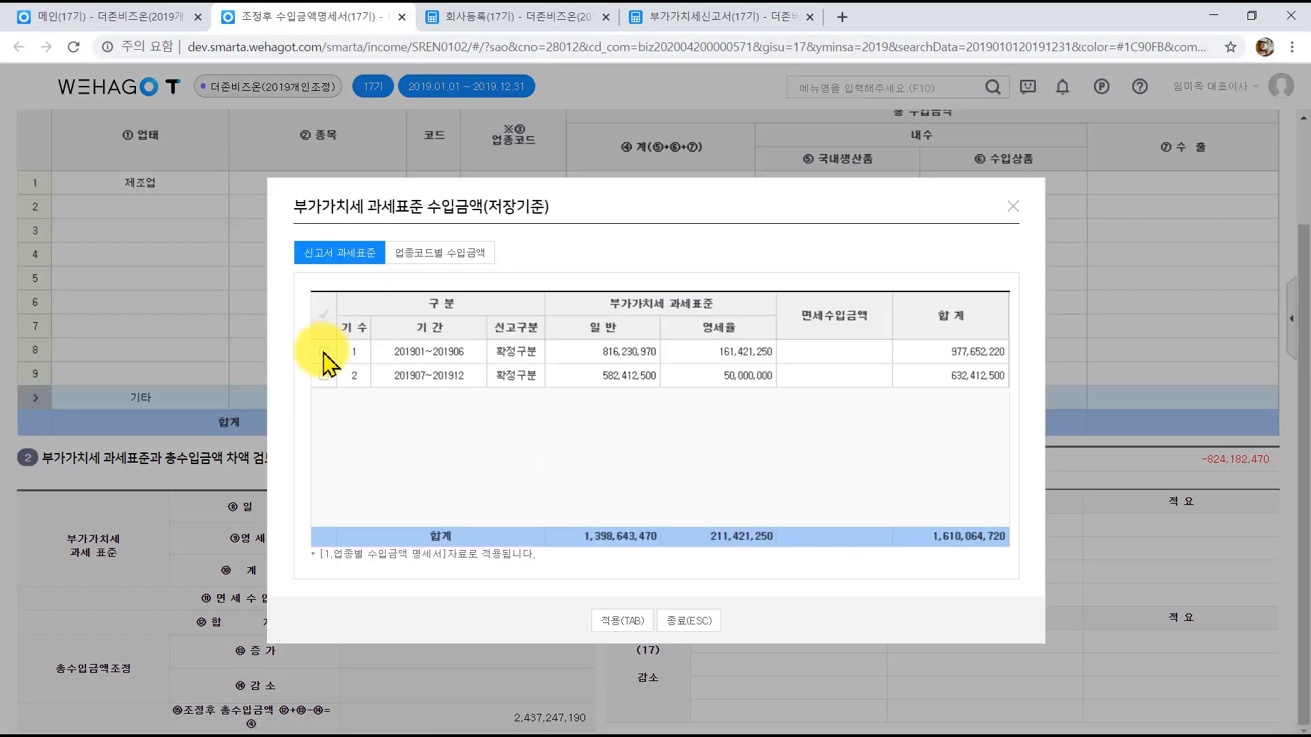
click(323, 351)
click(324, 375)
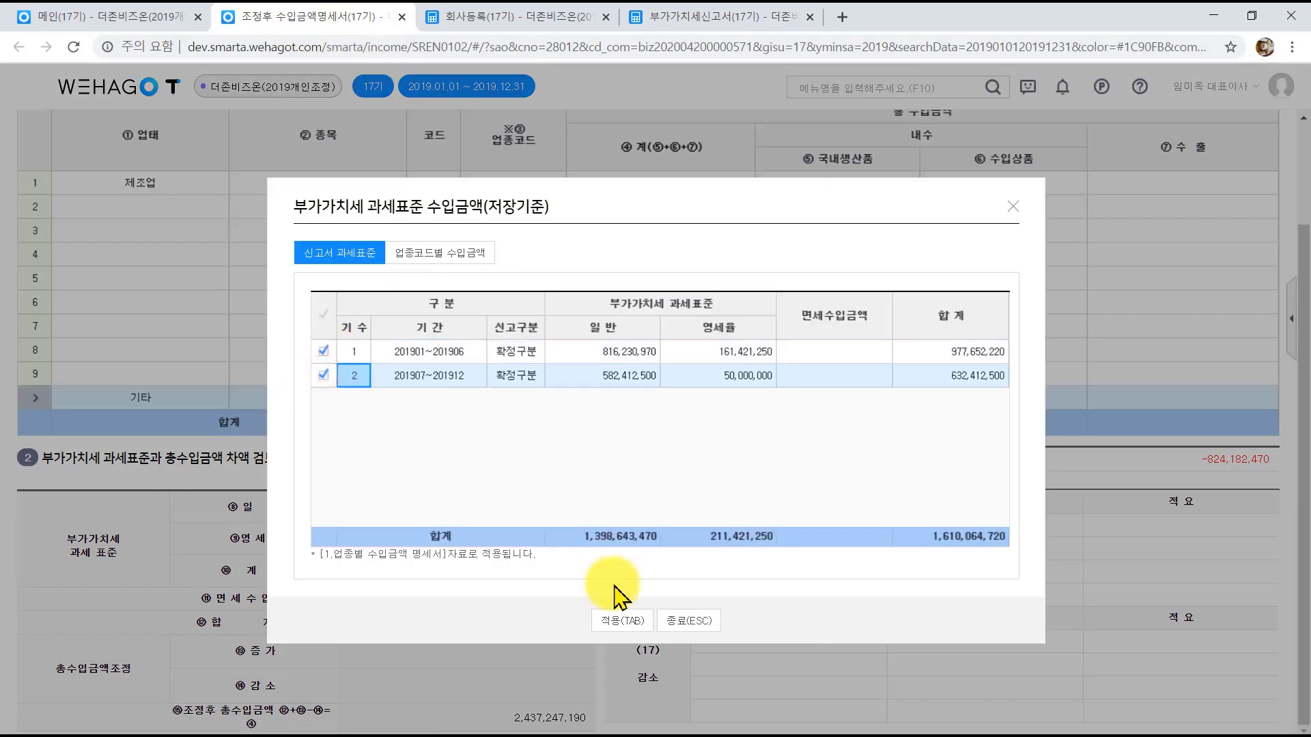
click(630, 620)
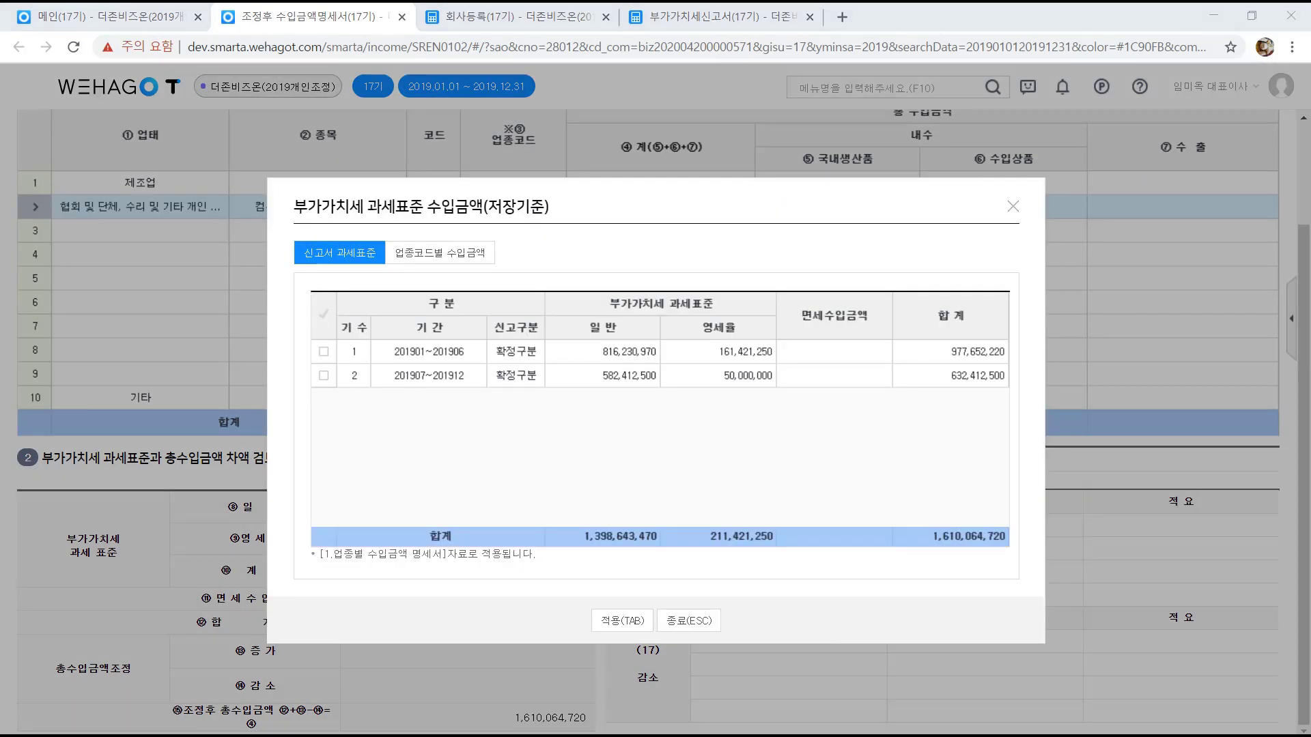
Step: Apply all 업종코드별 수입금액 rows for codes 300100 and 725000 to the 업종별 수입금액 명세서, replacing its existing data
click(429, 255)
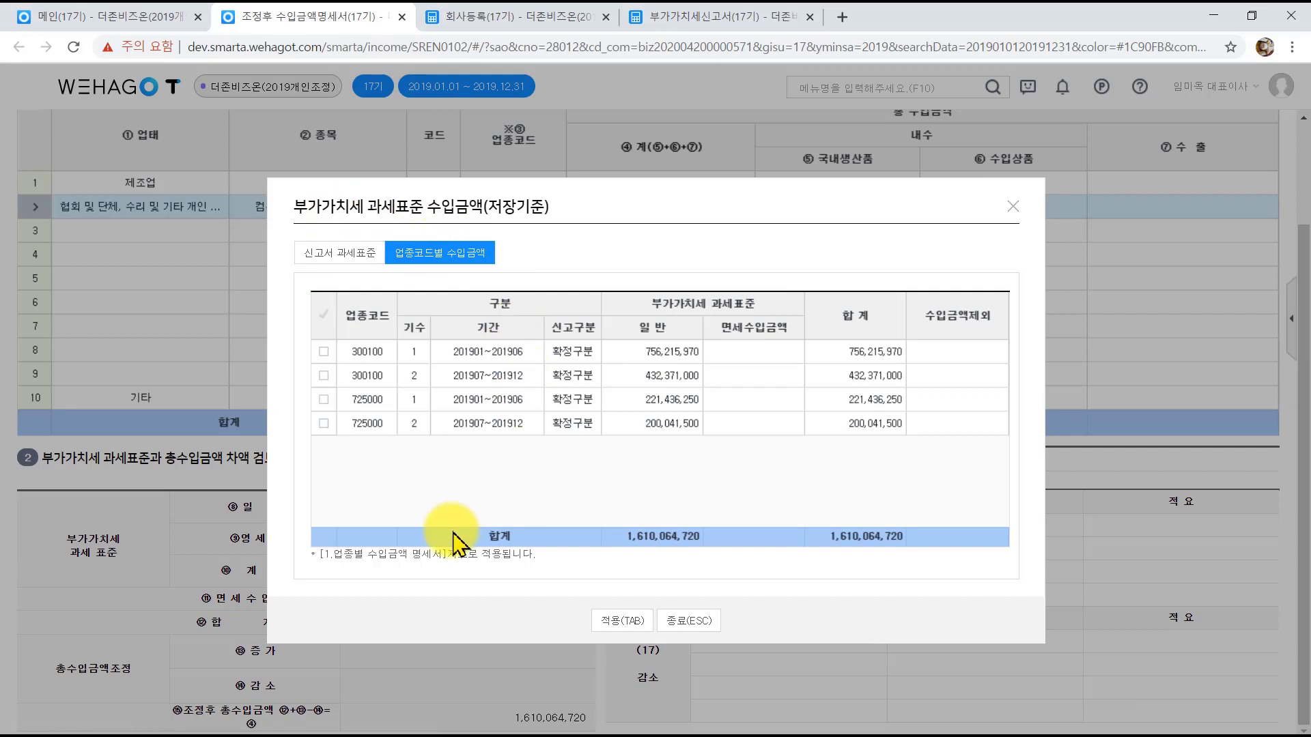
click(323, 314)
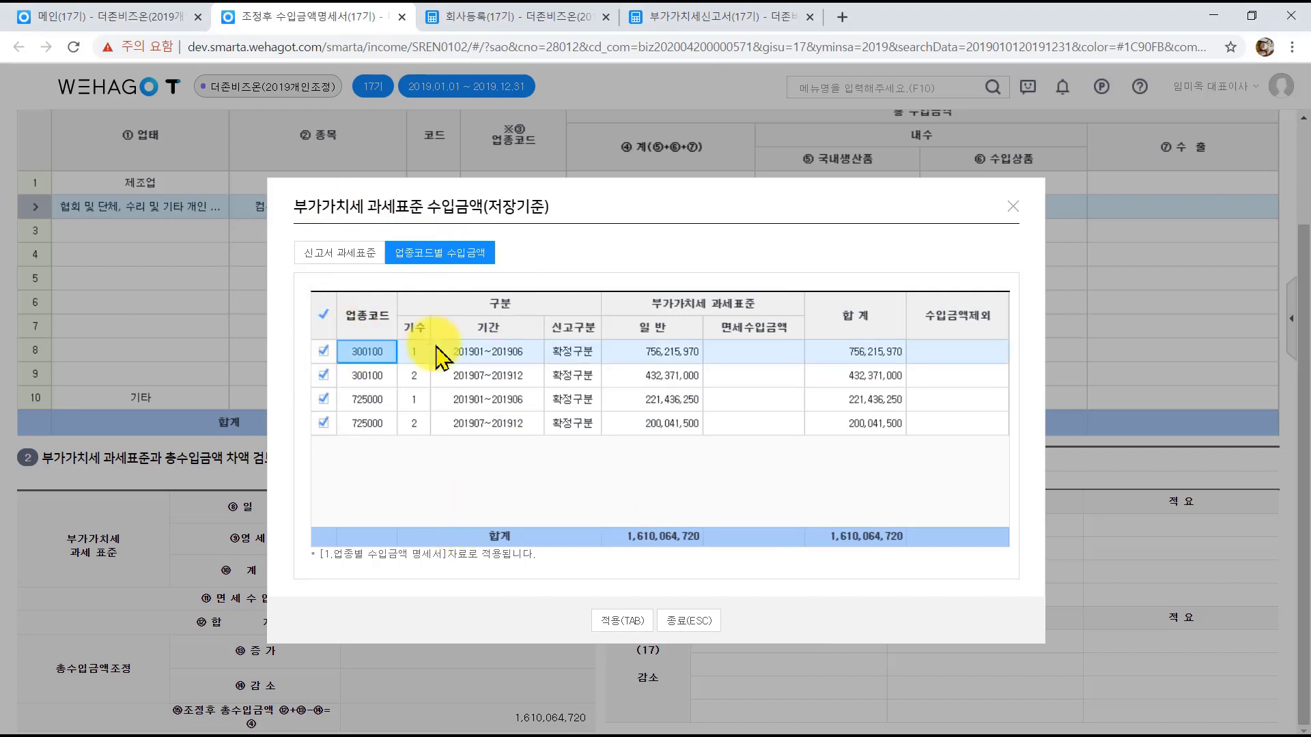
click(354, 349)
click(366, 375)
click(367, 400)
click(374, 425)
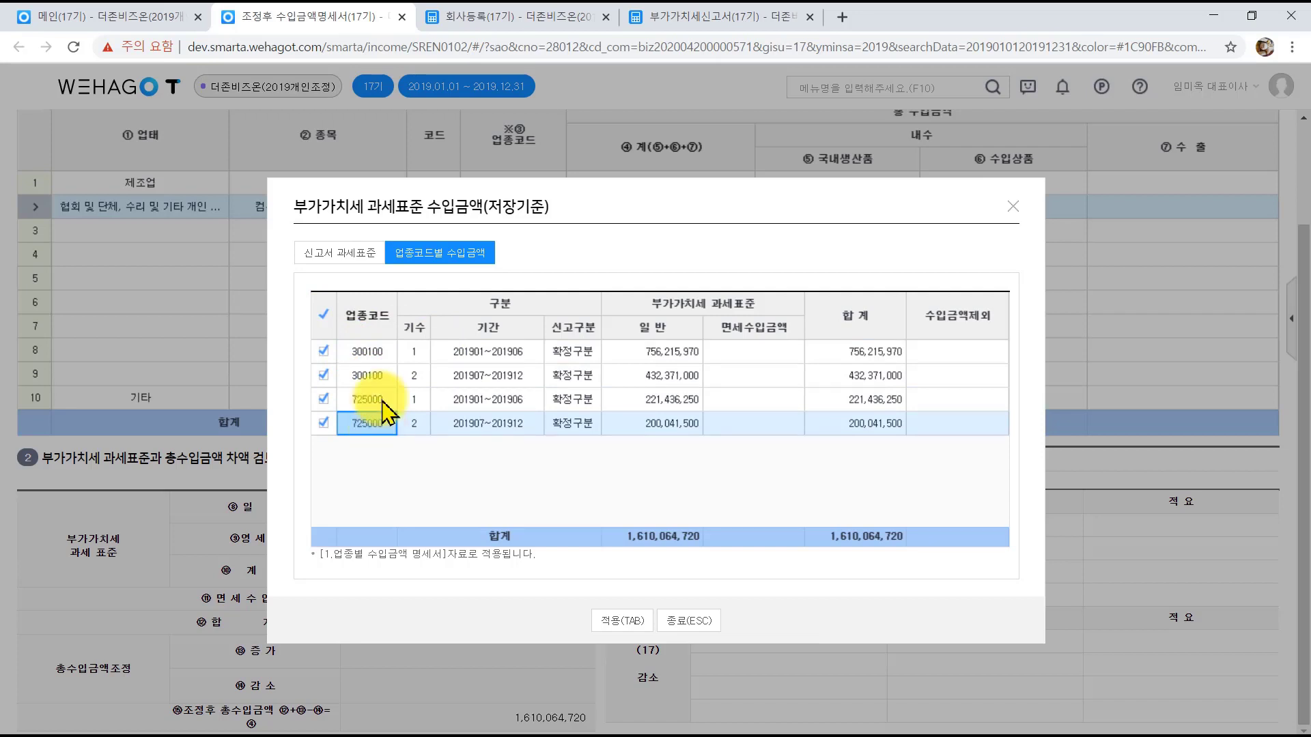
click(341, 252)
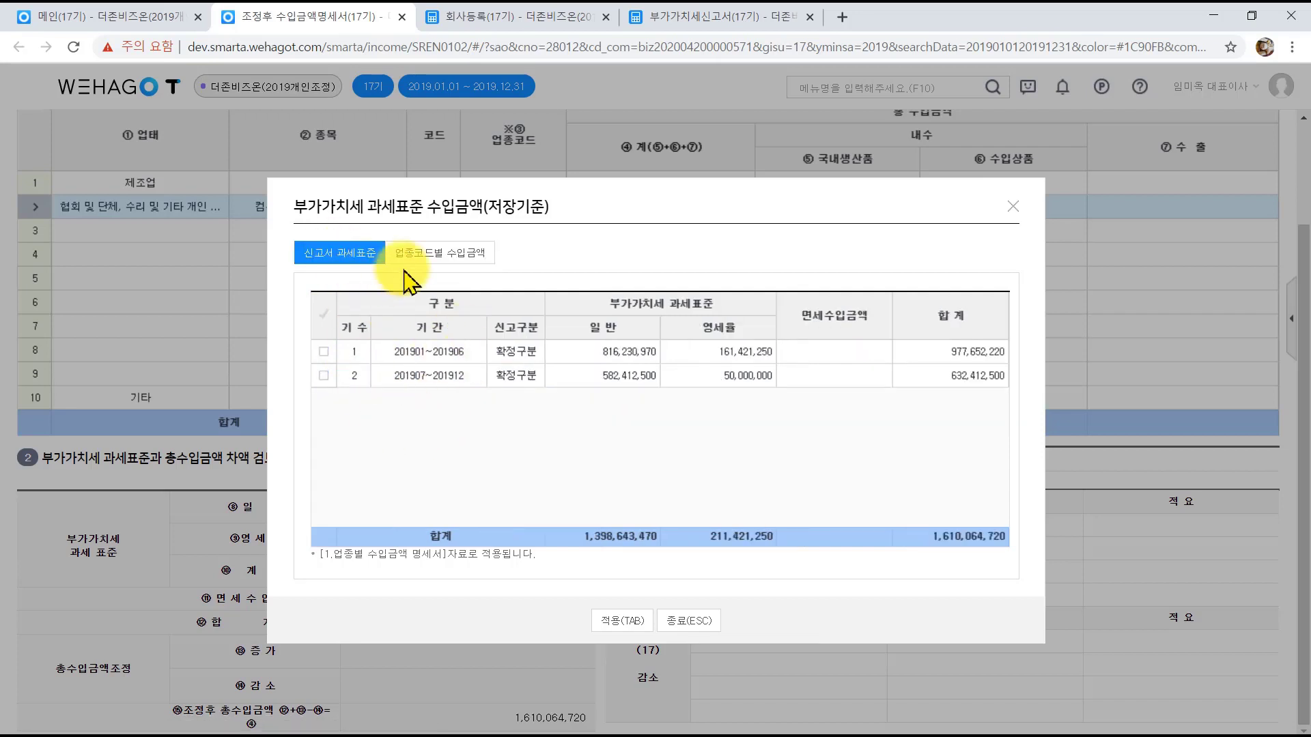
click(450, 256)
click(377, 349)
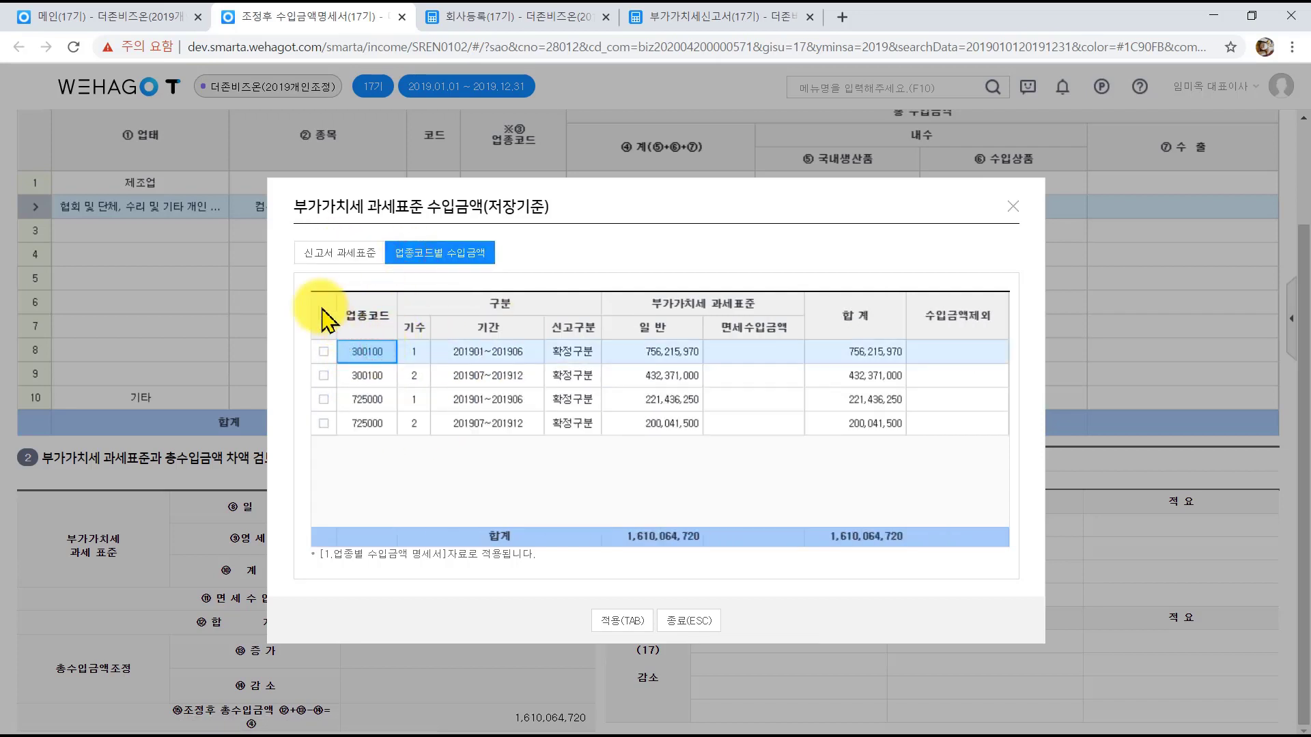
click(624, 622)
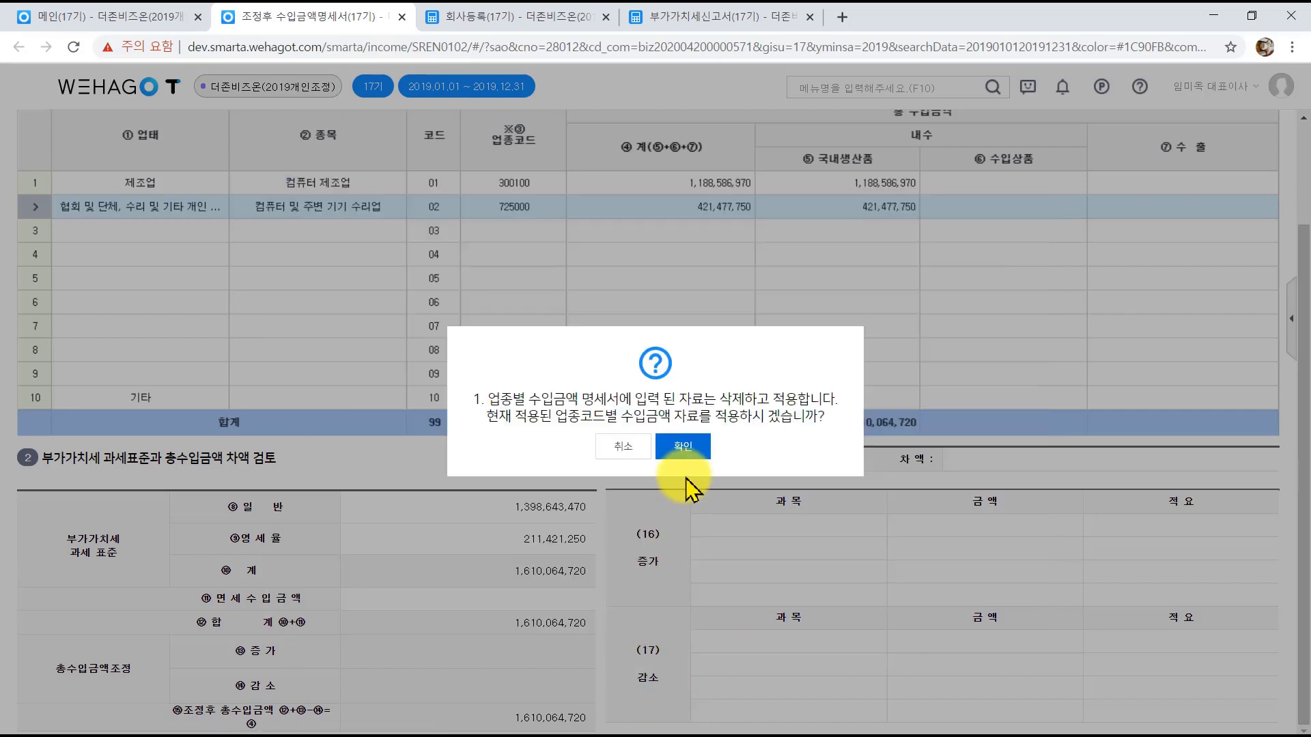
click(679, 450)
Step: Set the ④ 계 amount of the 725000 컴퓨터 및 주변 기기 수리업 row to 422,477,750
click(715, 213)
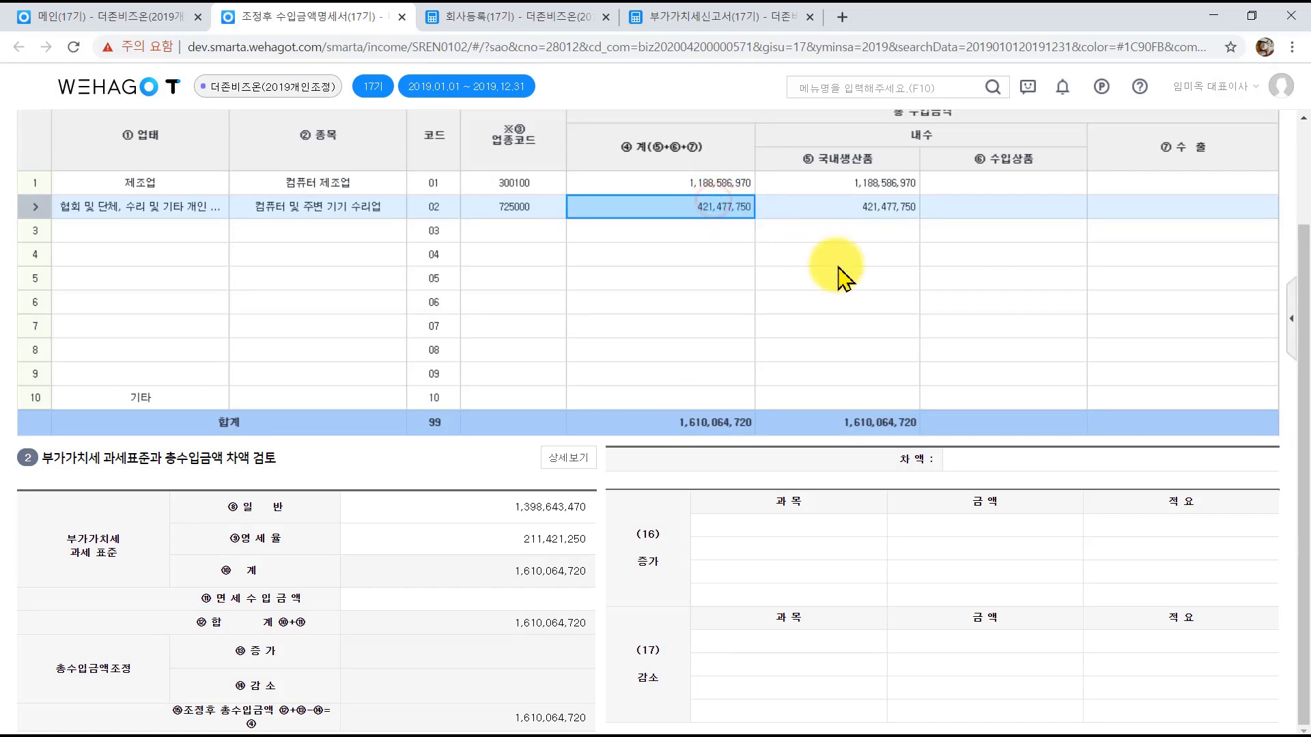
text(4)
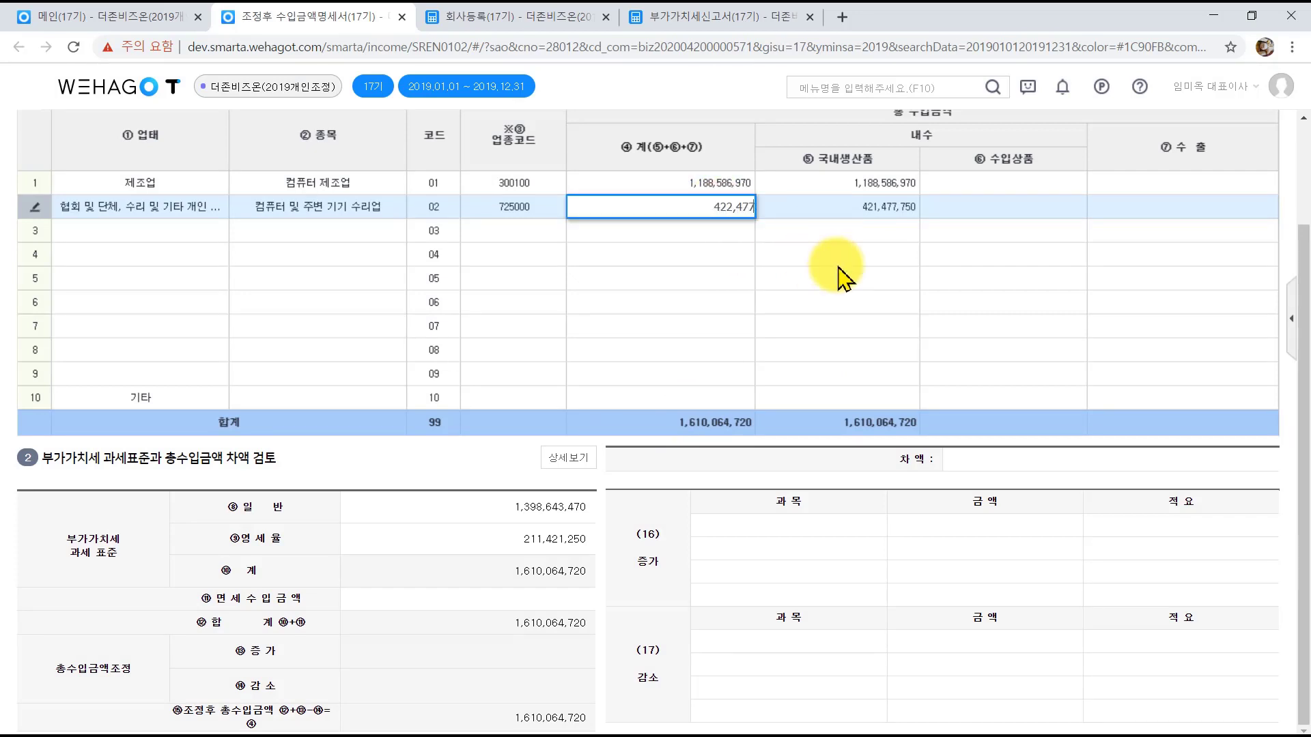
key(Return)
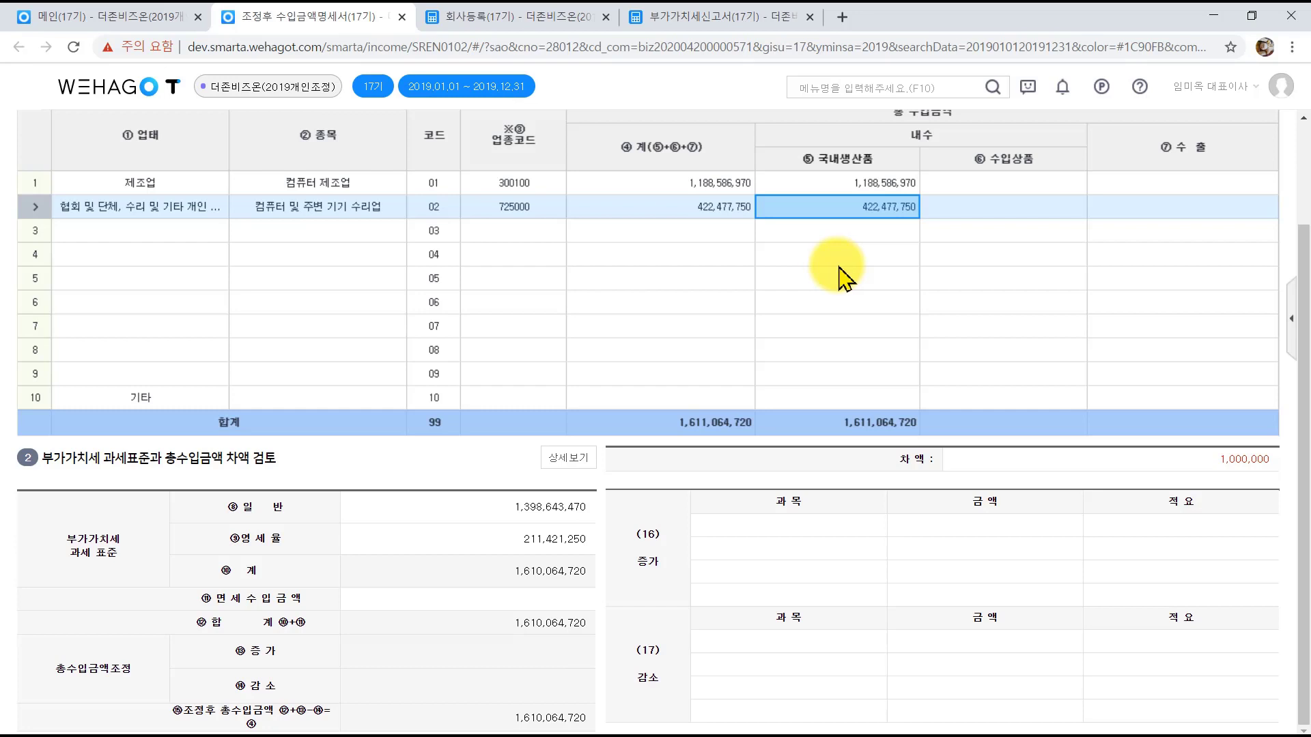
Step: Check the 차액 of the difference review and examine the 과목 and 금액 entries under (16) 증가 and (17) 감소
click(1241, 463)
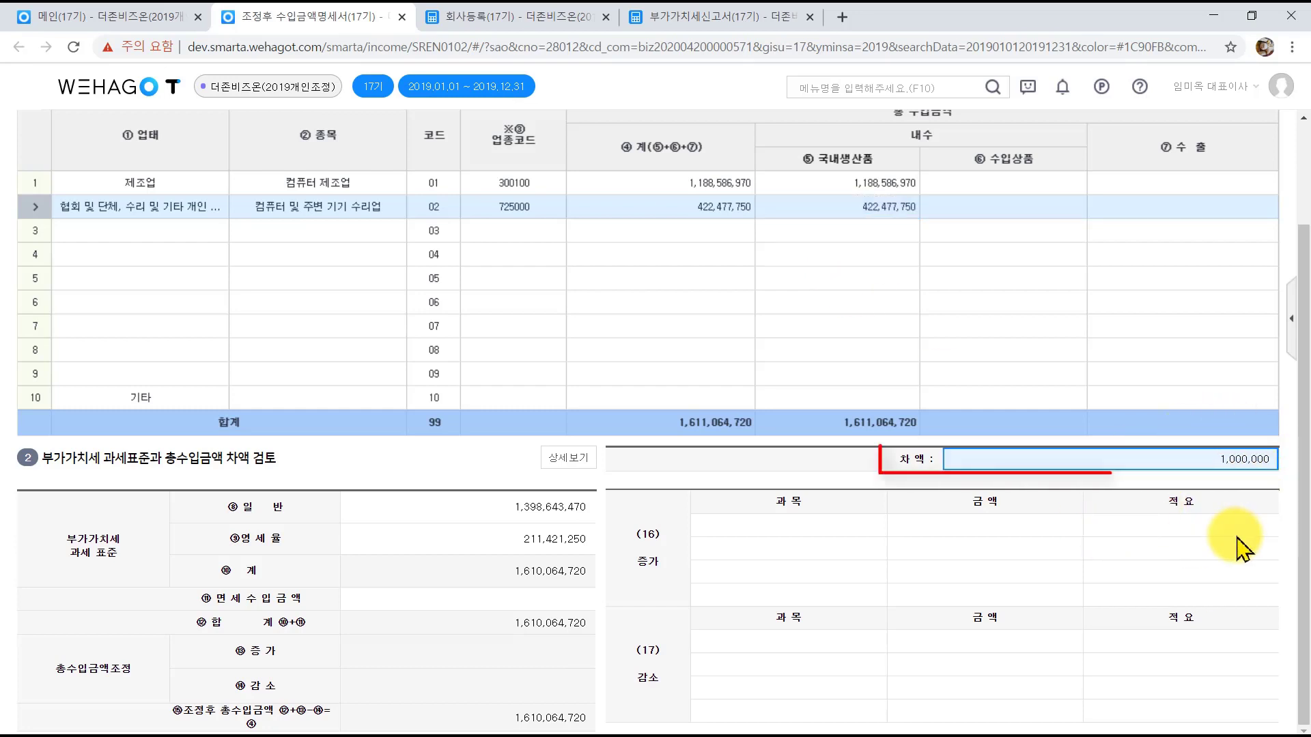
click(1165, 399)
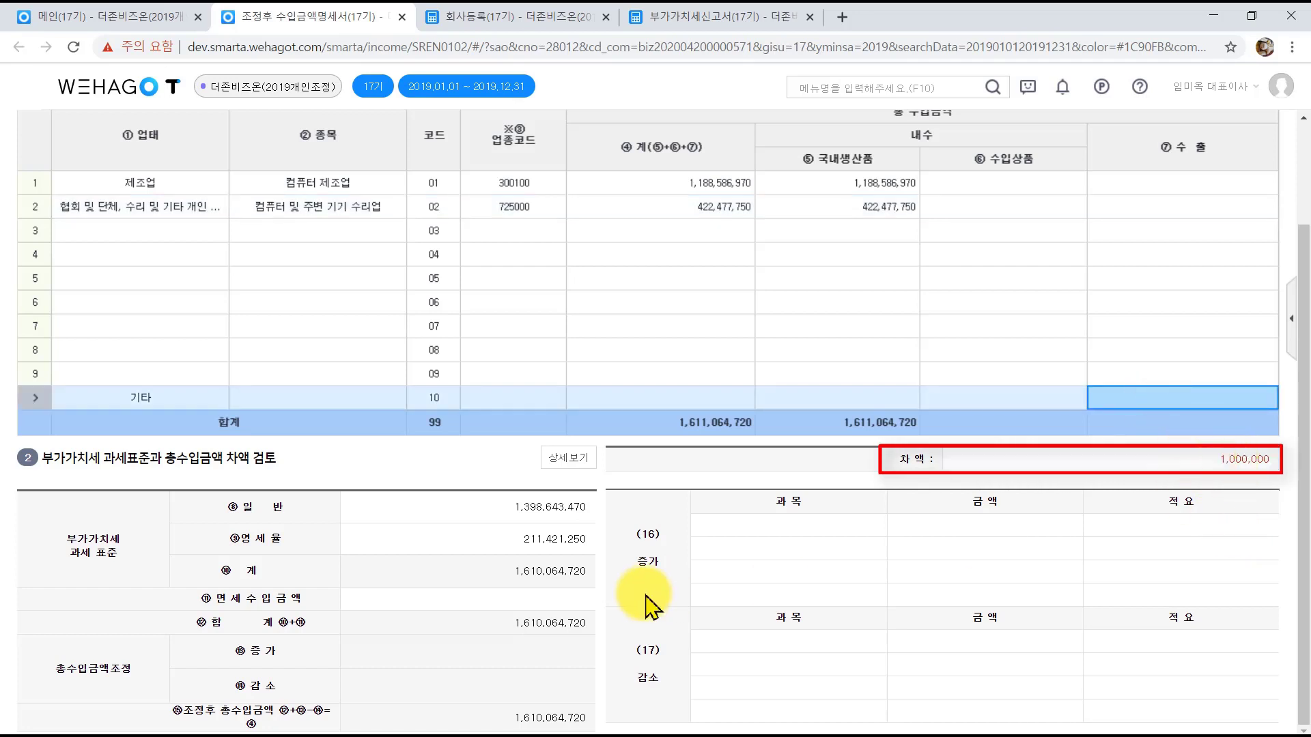
click(637, 572)
click(654, 664)
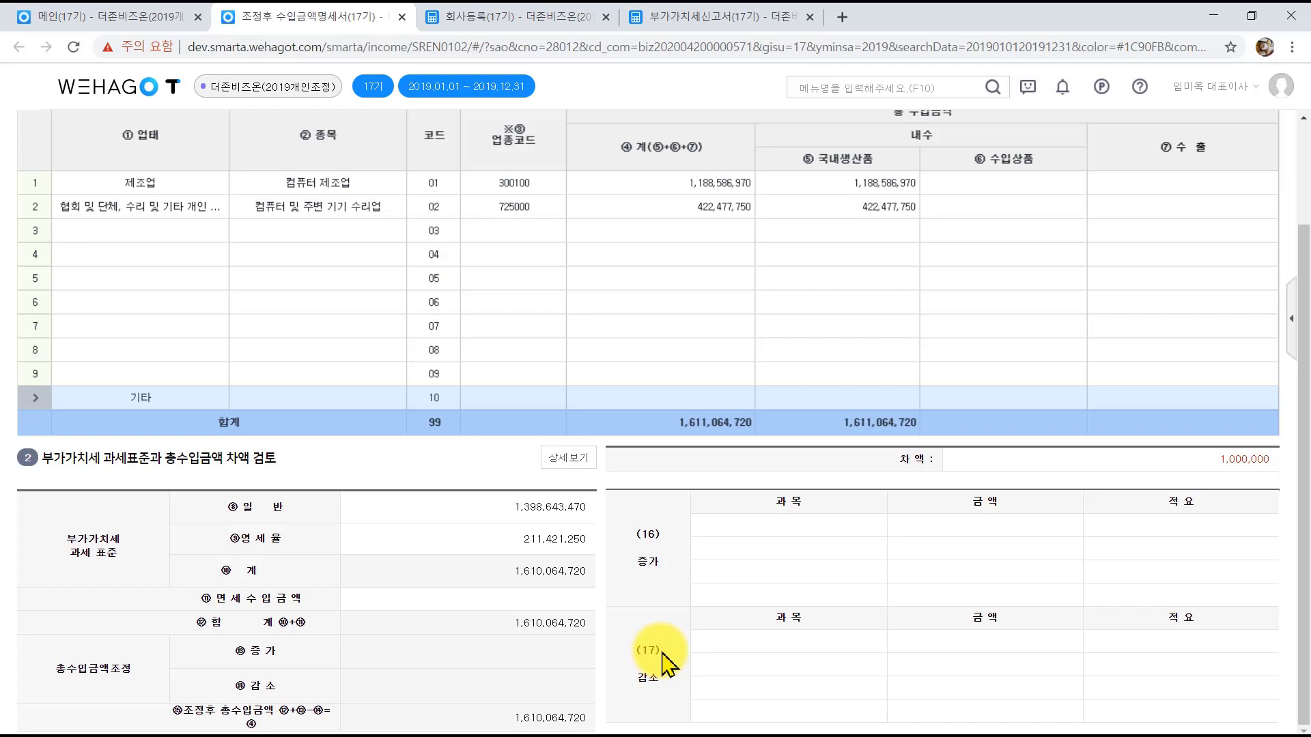
click(751, 526)
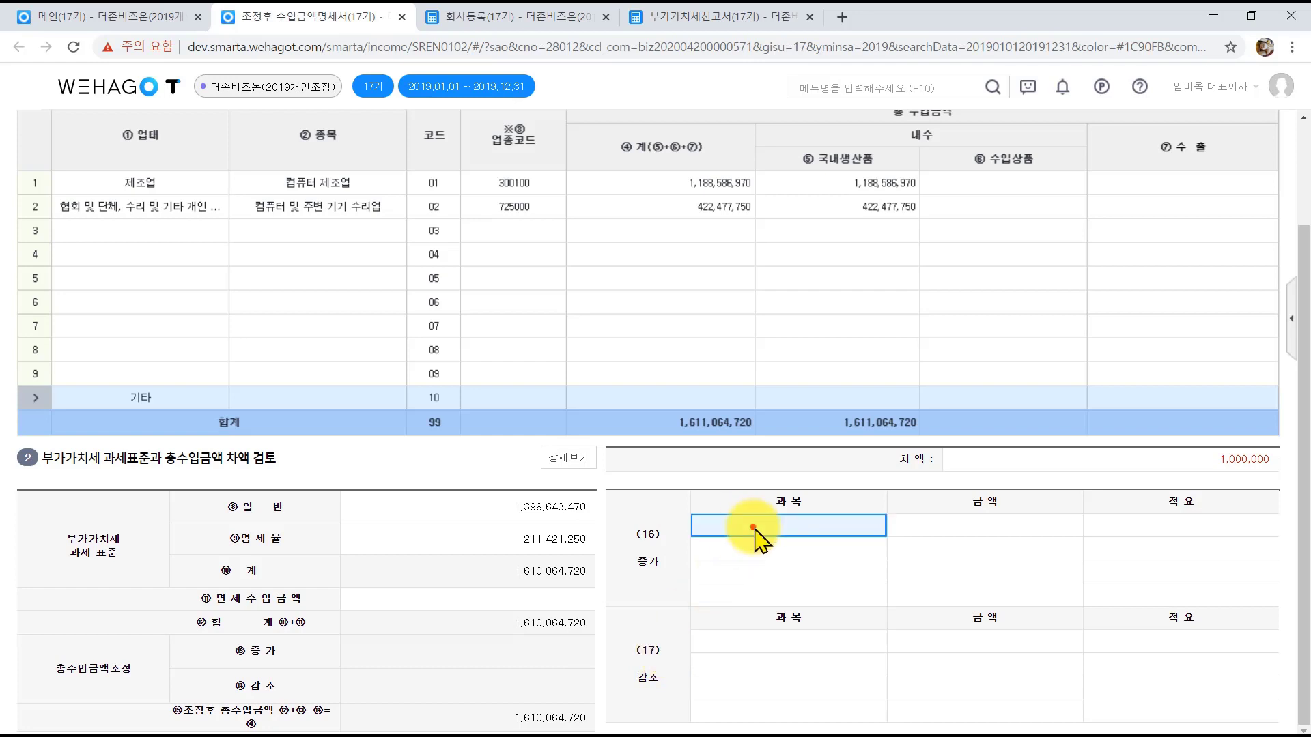
click(775, 642)
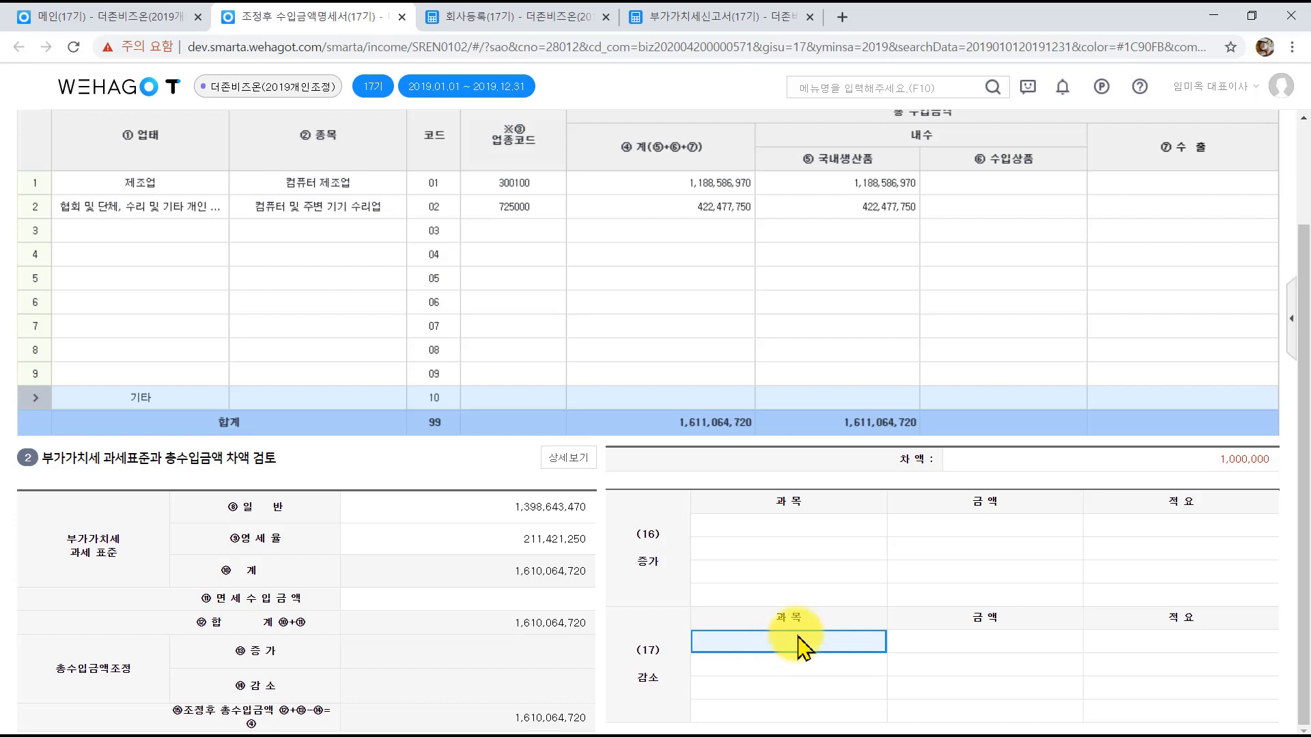
click(846, 527)
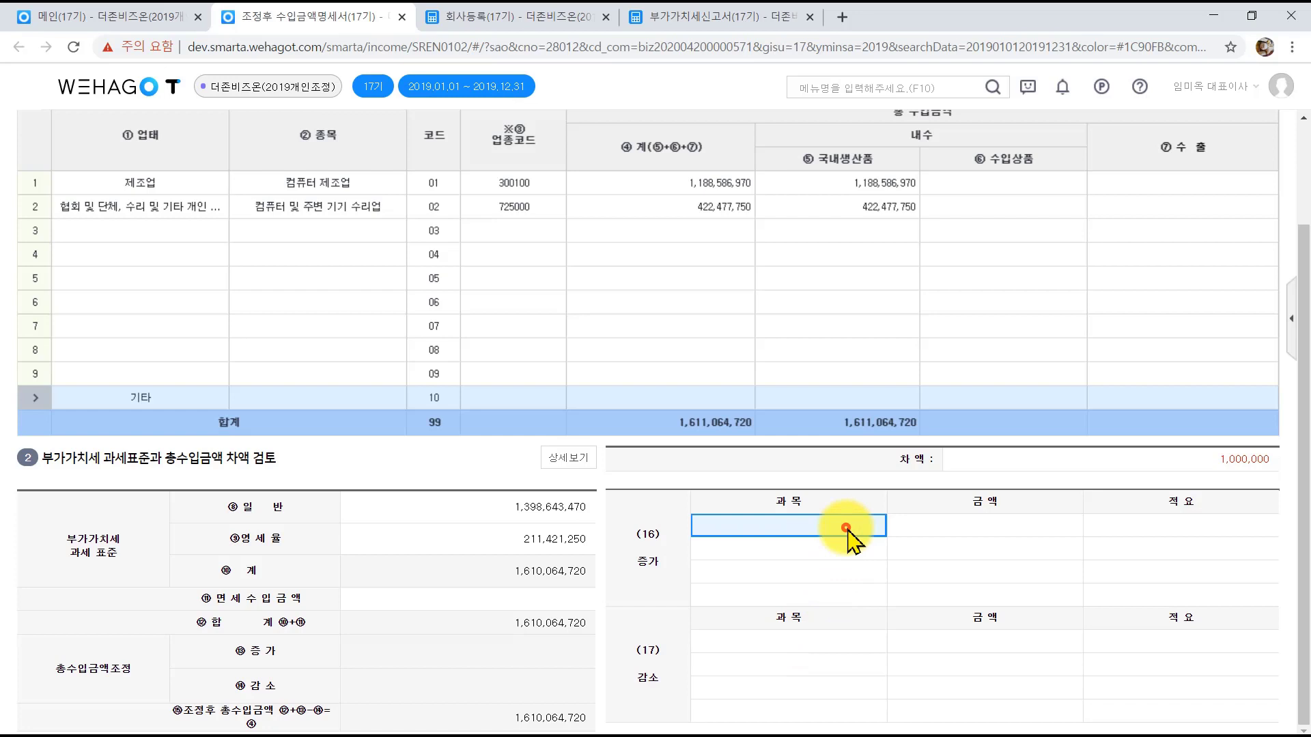
click(934, 532)
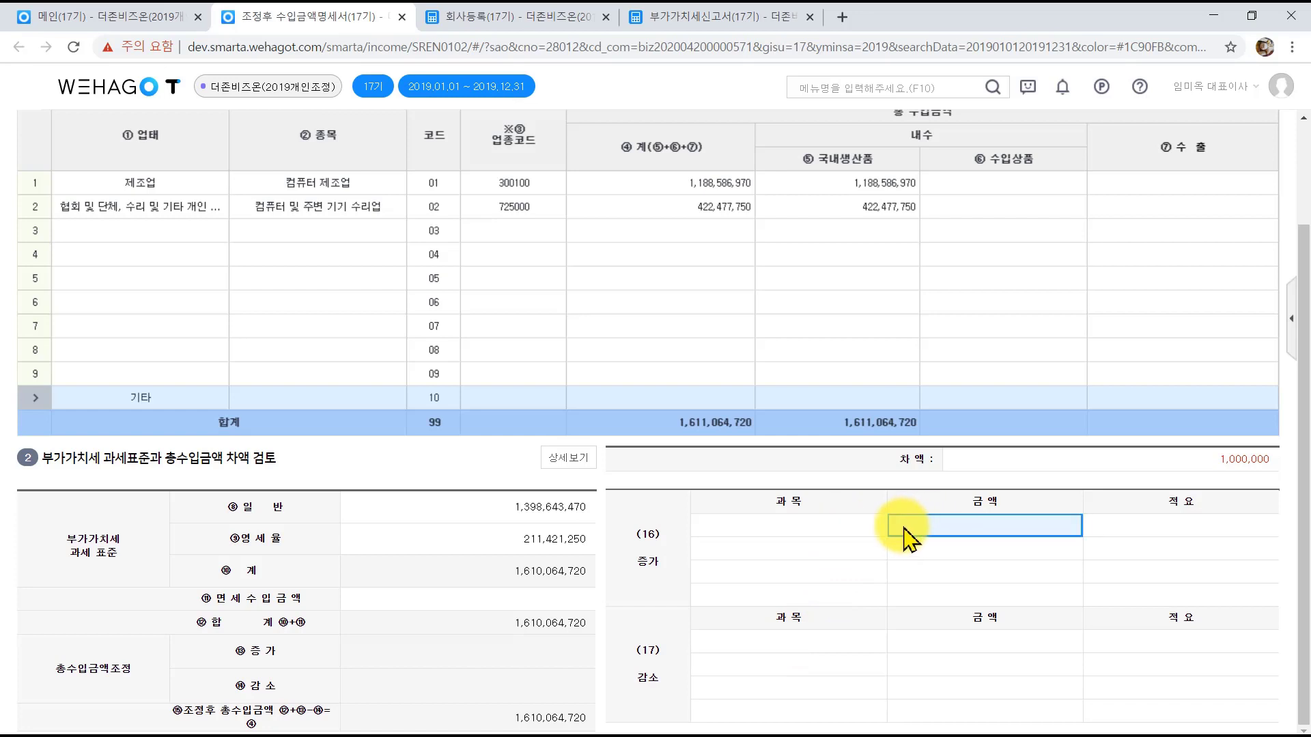
click(852, 530)
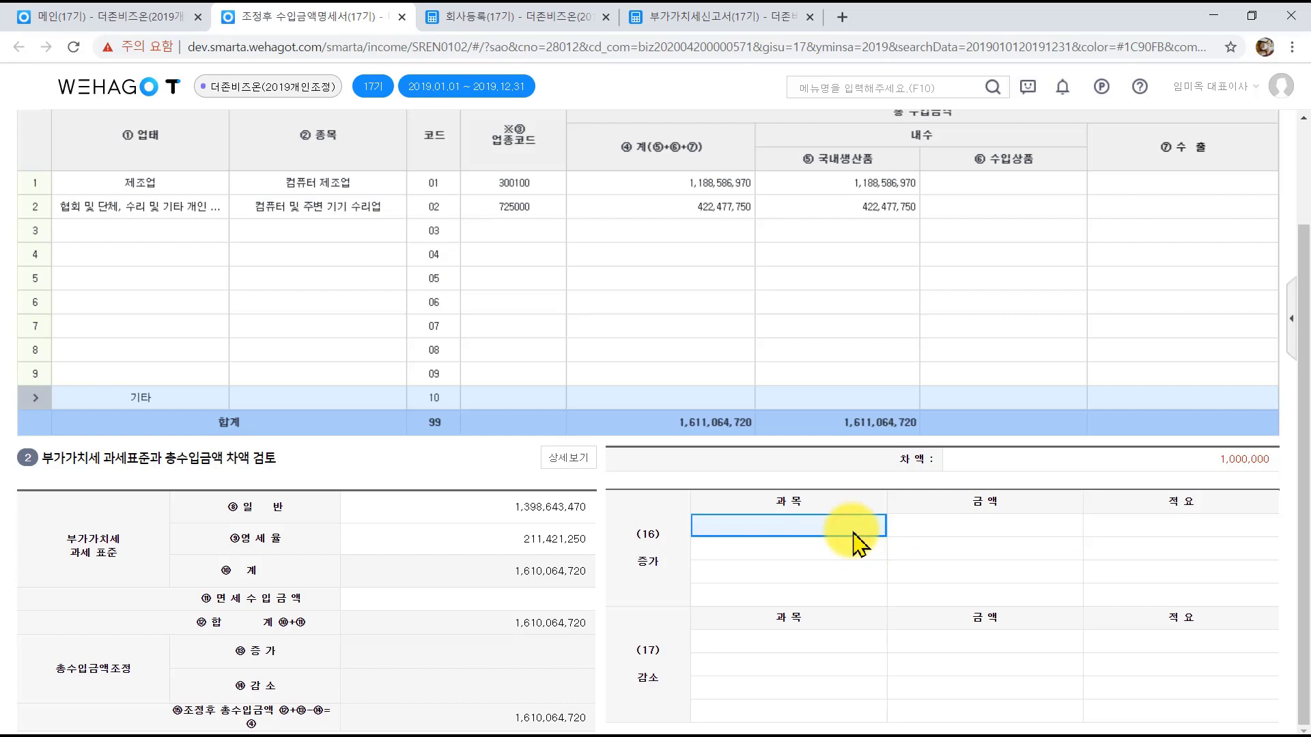
click(669, 688)
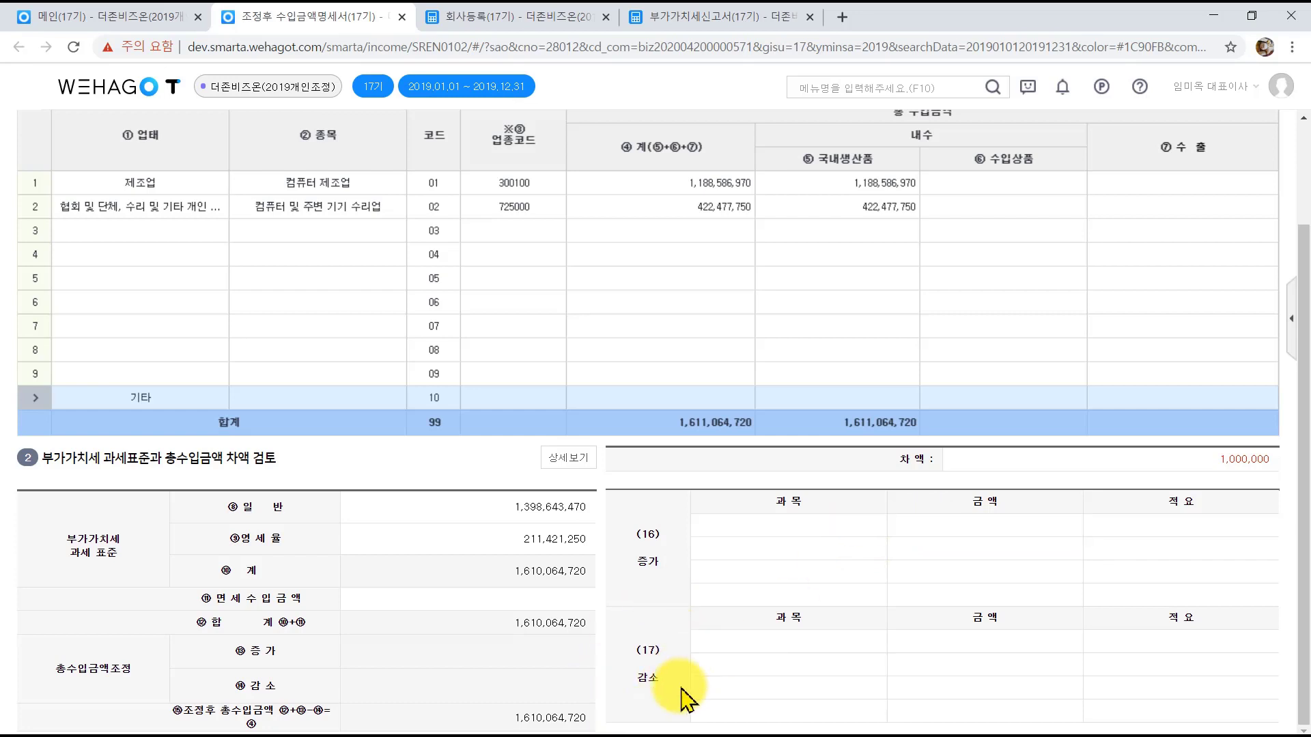
drag(644, 717, 665, 646)
click(666, 572)
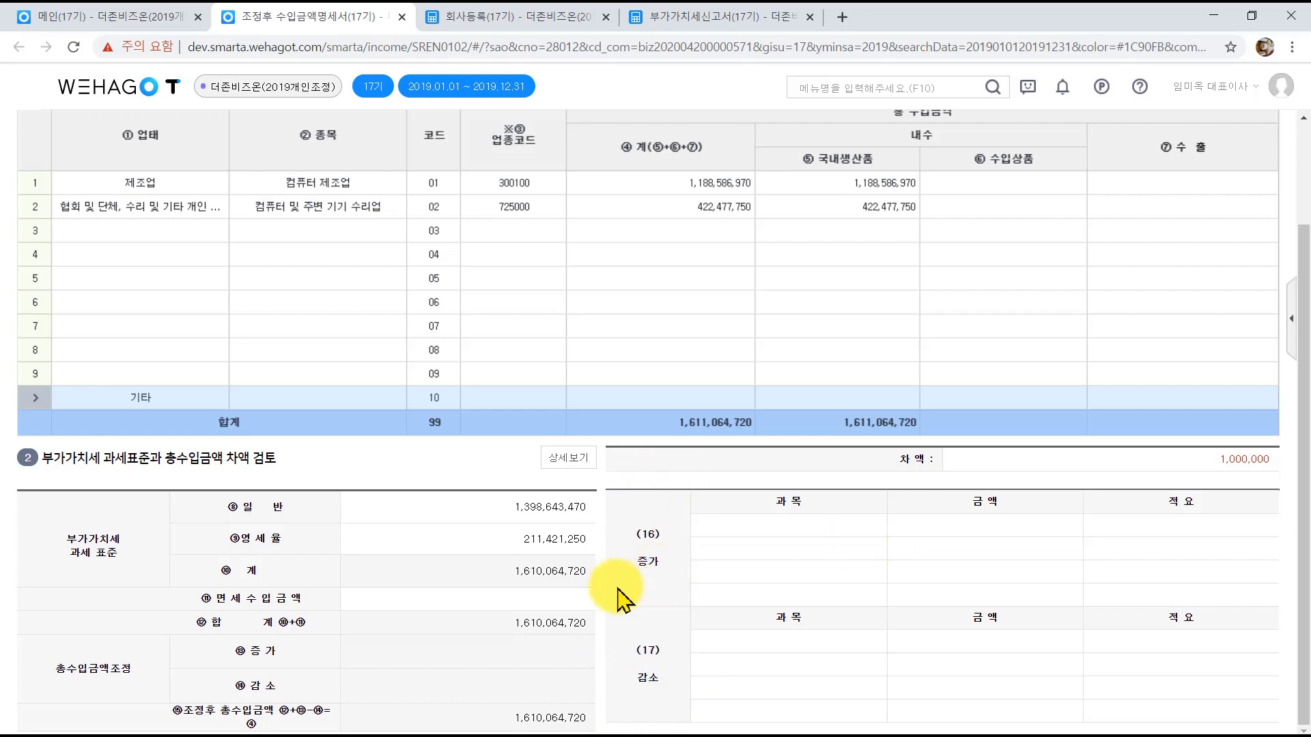
Step: Add a (16) 증가 adjustment with the 과목 매출누락 and an amount of 1,000,000
click(747, 519)
text(매출누)
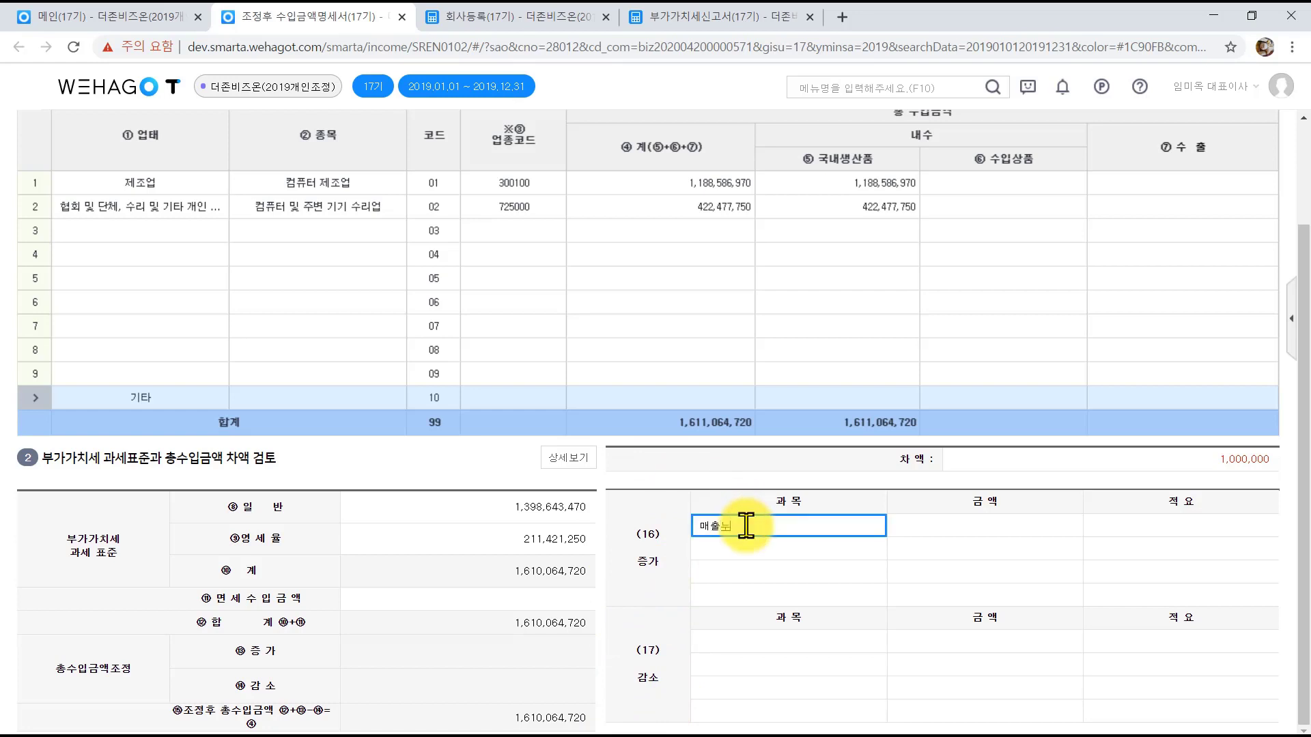
text(락)
key(Return)
text(1000000)
key(Return)
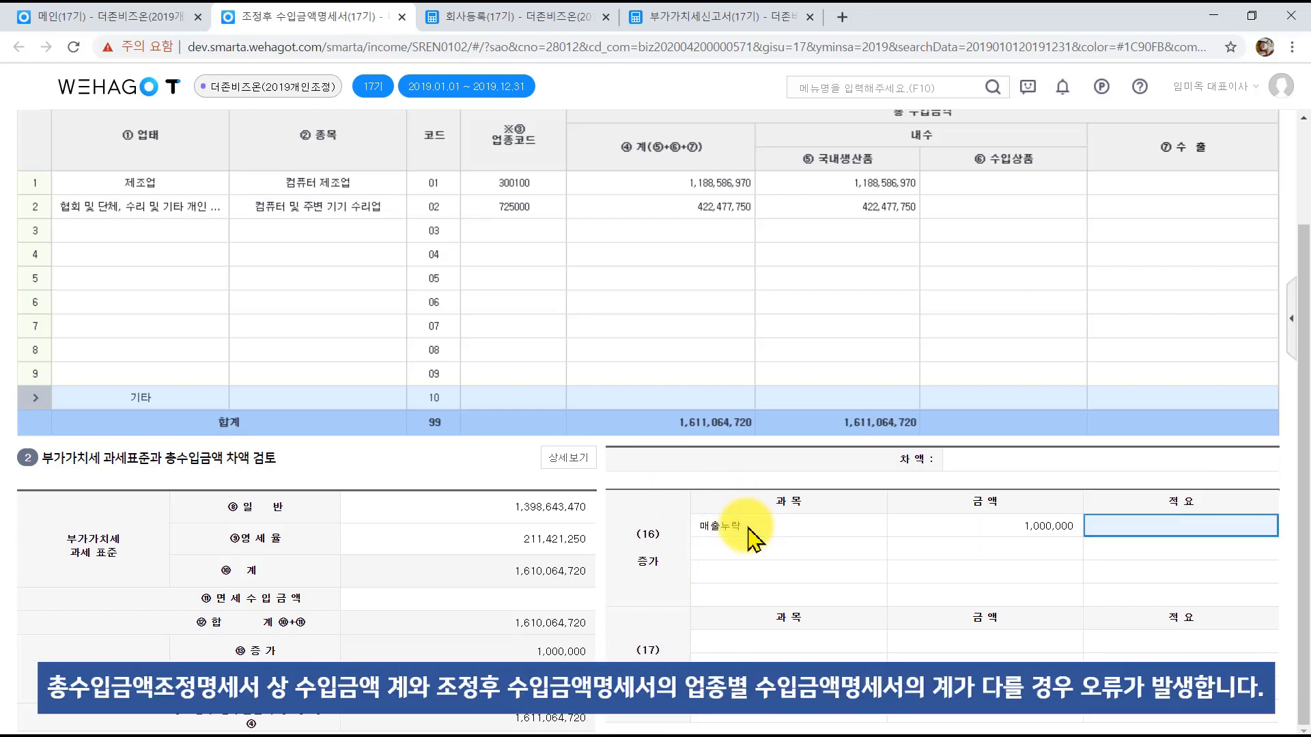
Step: Check the 차액 and compare the 총 수입금액 조정명세서상 수입금액 계 with the 합계 of the 업종별 수입금액 명세서
click(1184, 464)
scroll(1184, 414, up, 1)
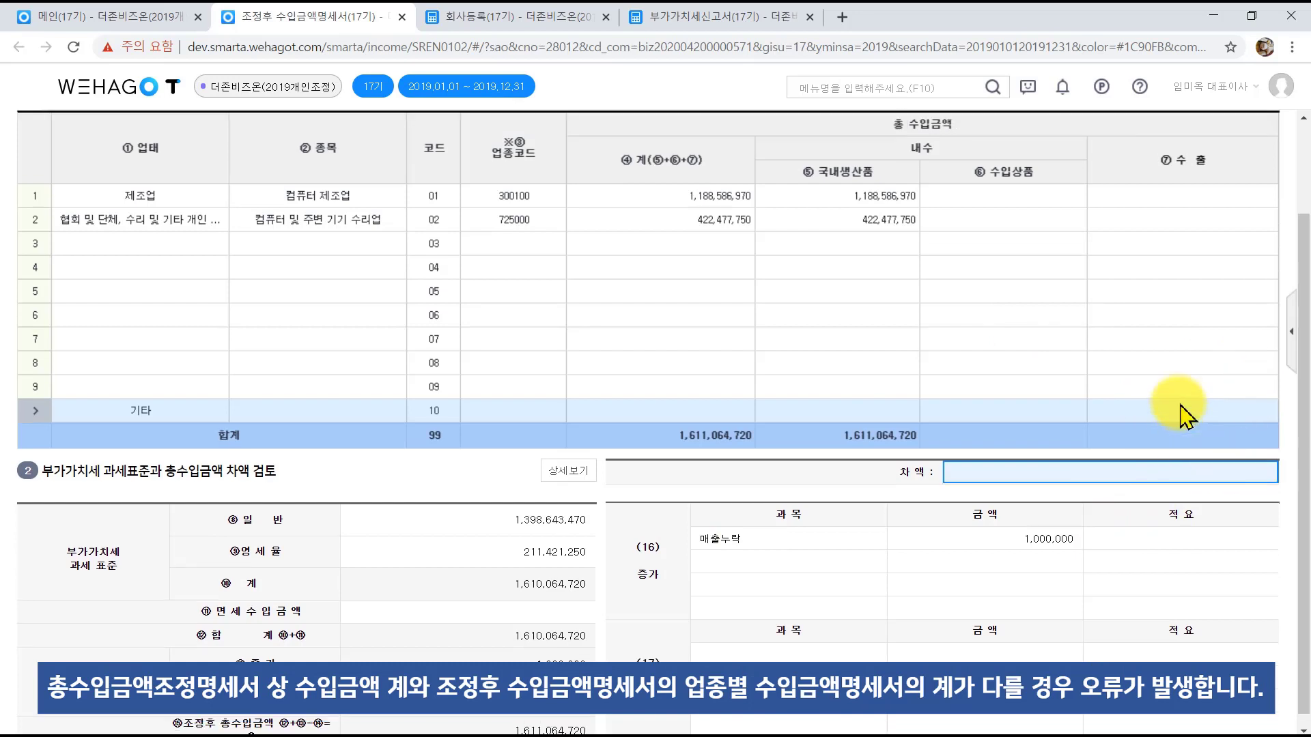
scroll(1188, 417, up, 2)
click(1240, 203)
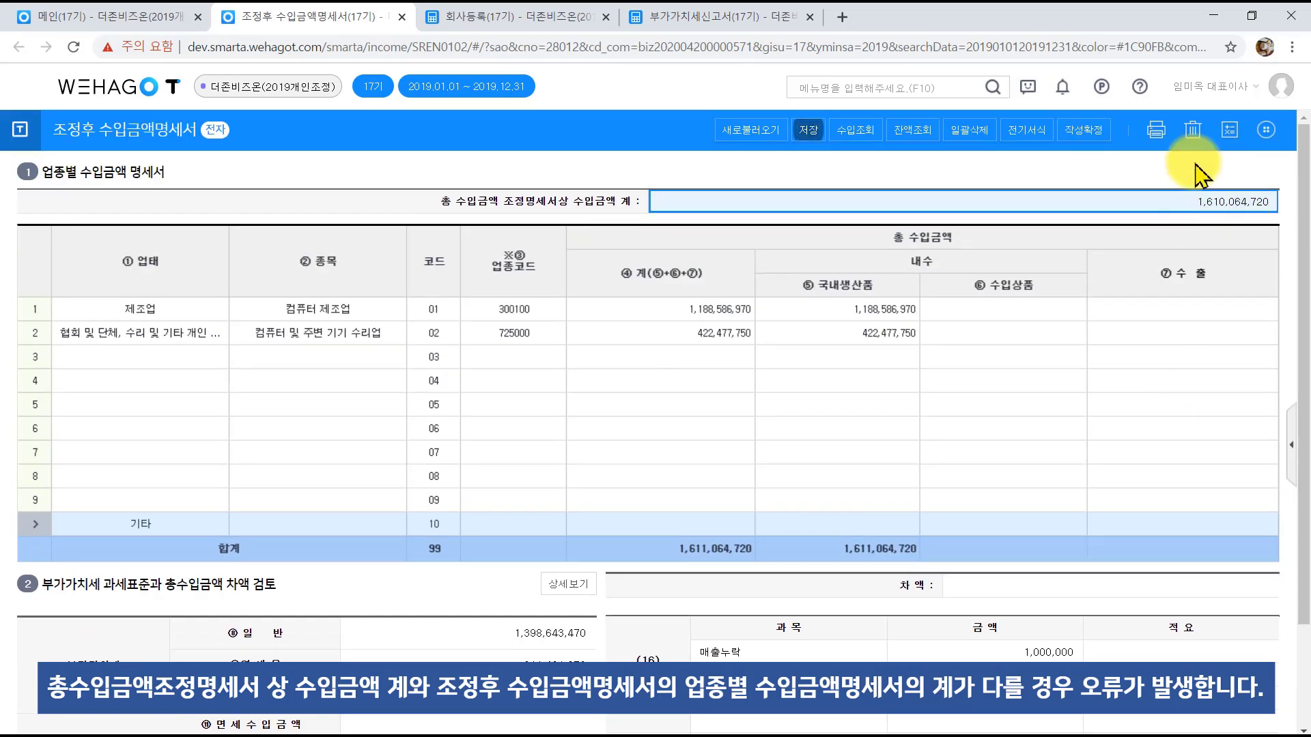
click(847, 550)
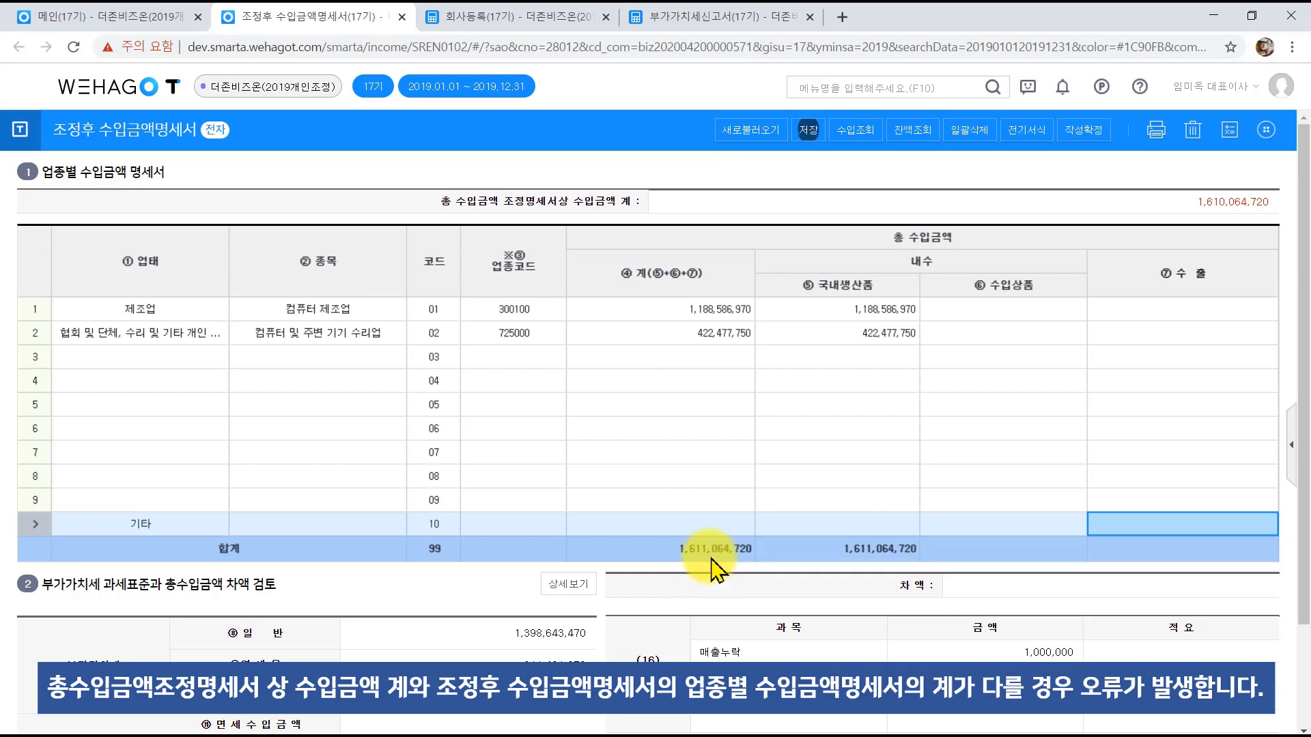
scroll(714, 567, down, 2)
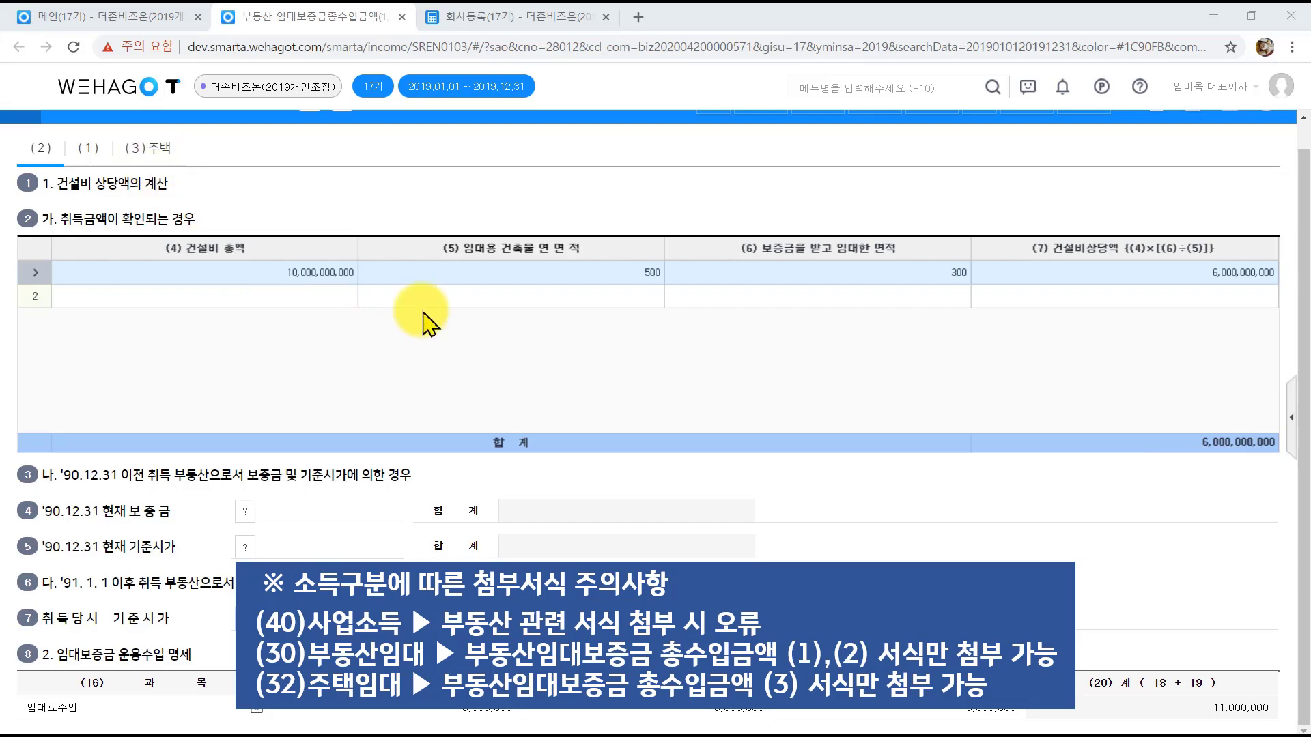
Step: Review the 소득구분 options in 회사등록, keep 40.사업, and return to the 부동산 임대보증금총수입금액 form
click(495, 18)
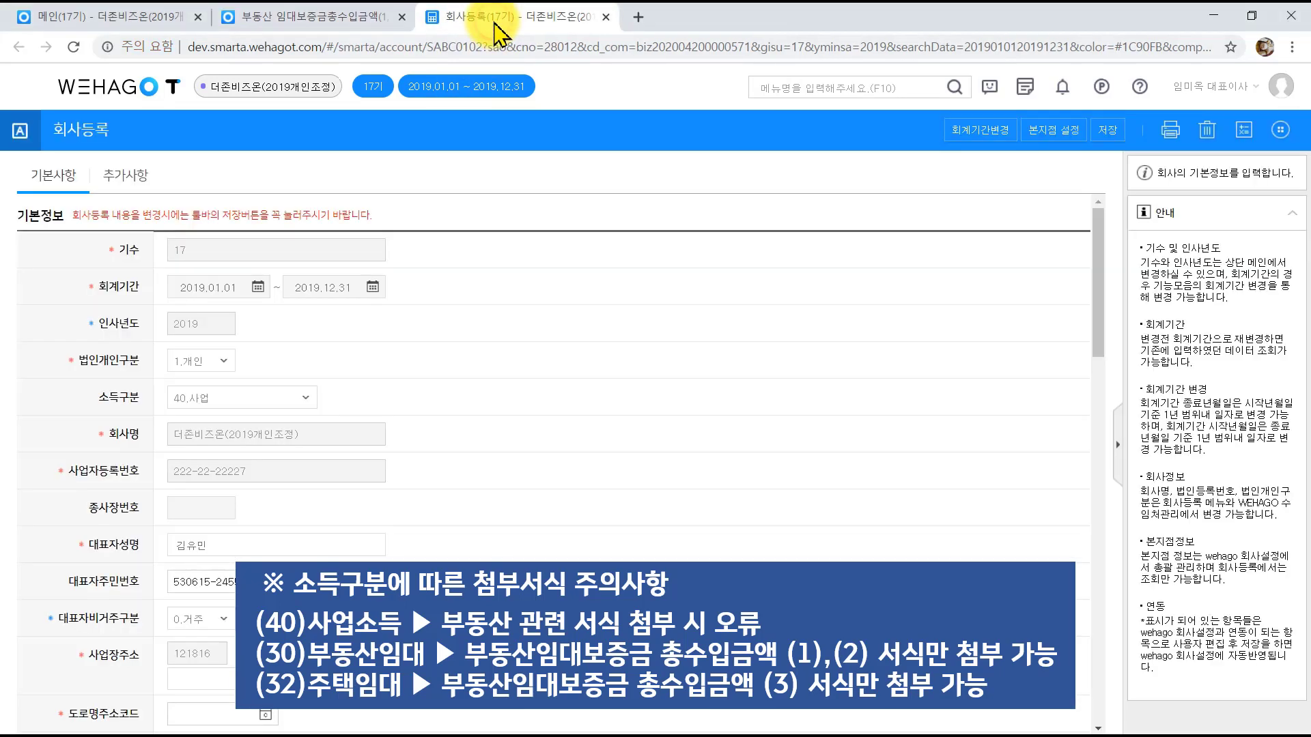
click(301, 398)
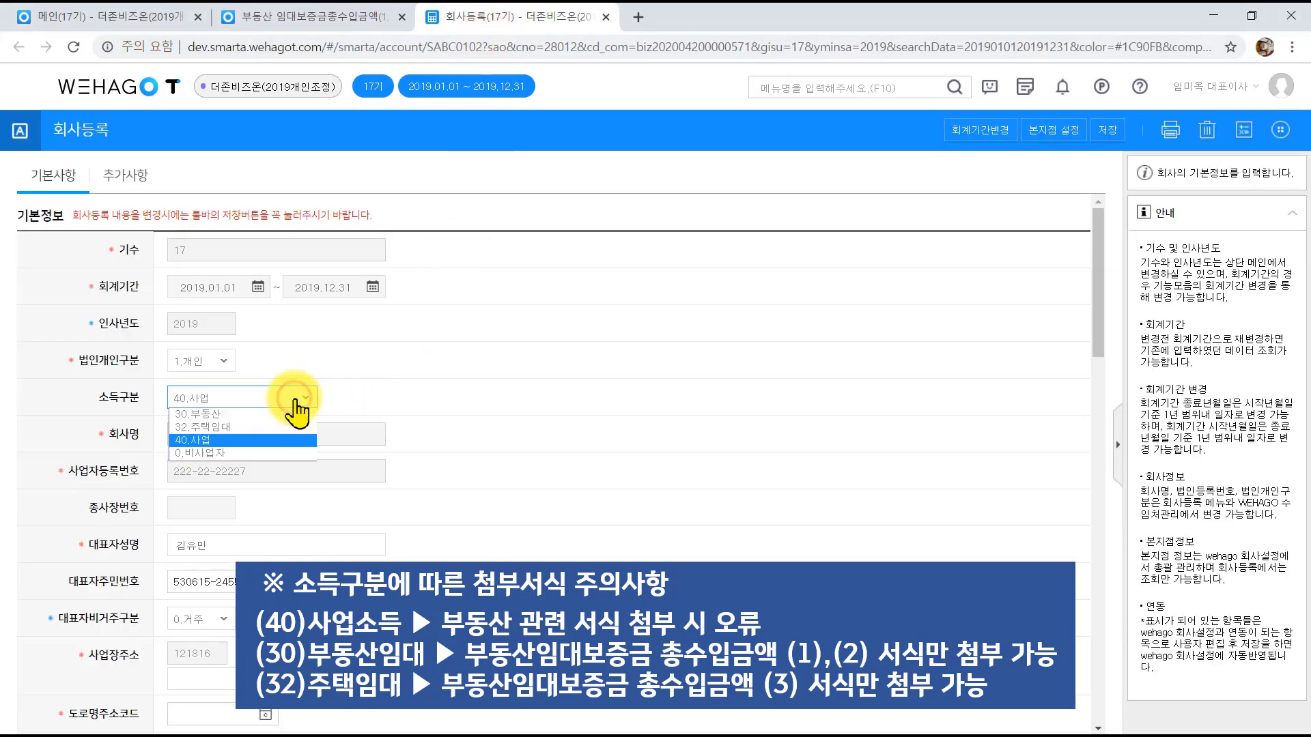
click(204, 440)
click(265, 20)
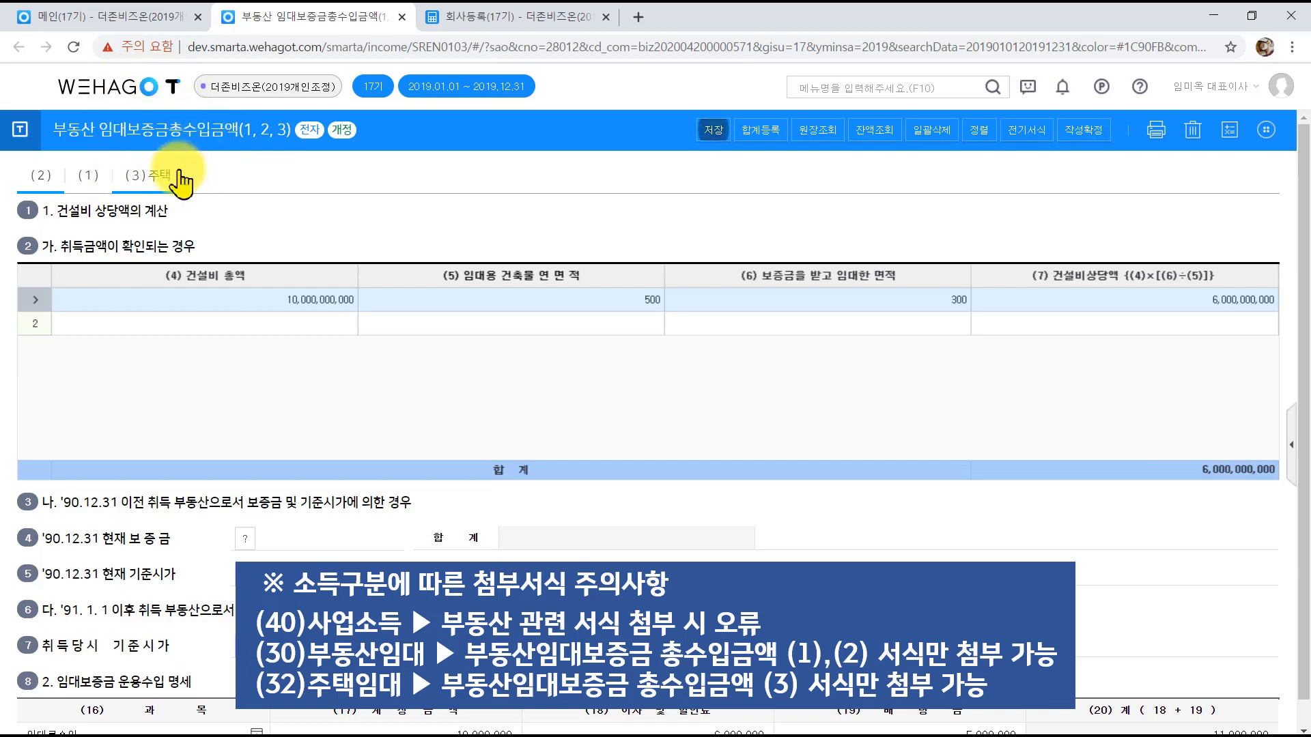
Step: Change the 소득구분 in 회사등록 to 32.주택임대 and view form (1) of 부동산 임대보증금총수입금액
click(492, 16)
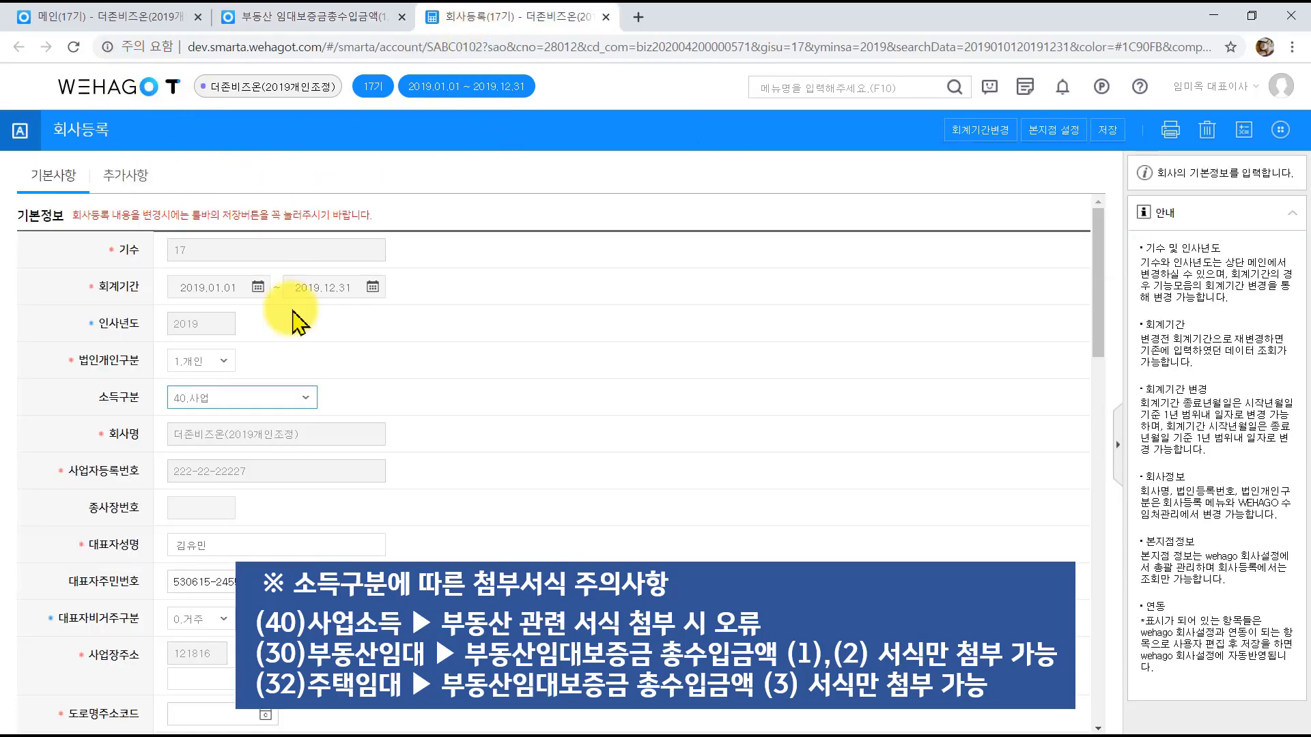
click(301, 397)
click(301, 427)
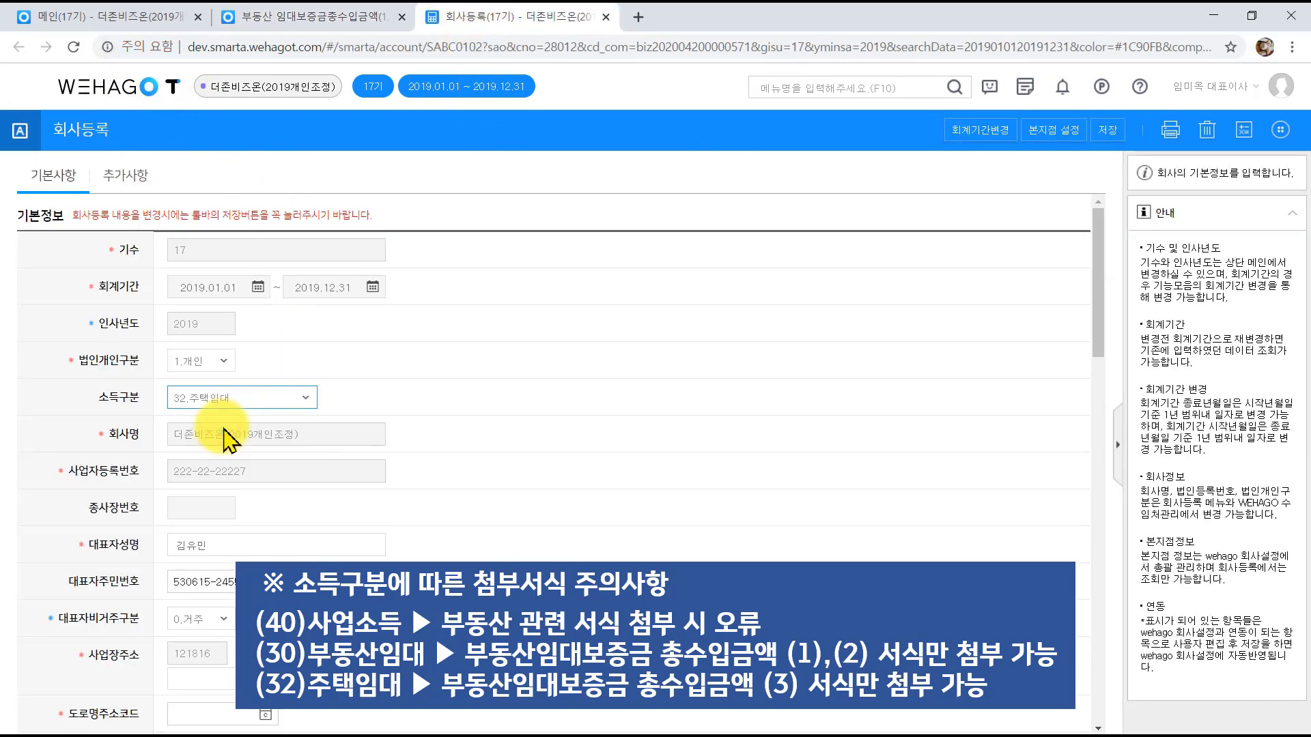
click(266, 22)
click(92, 175)
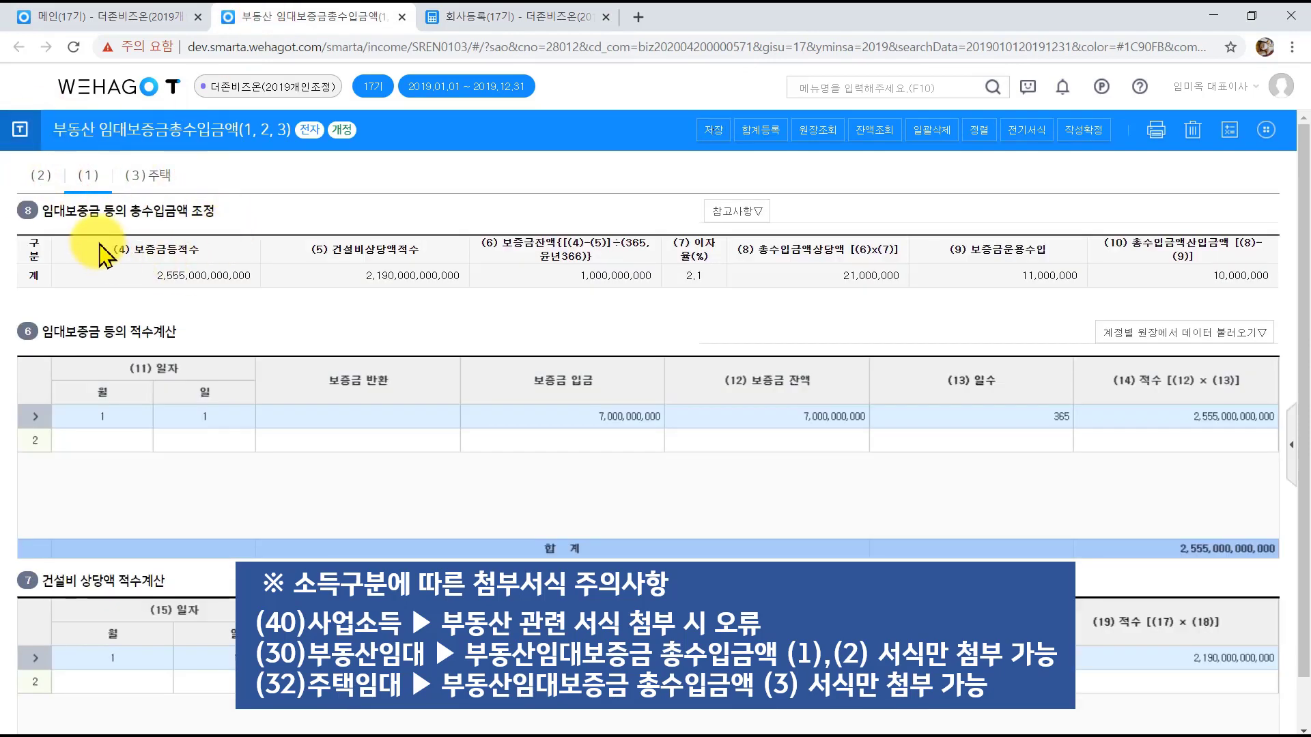
Step: Set the 소득구분 in 회사등록 to 30.부동산 and review forms (2) and (1) of 부동산 임대보증금총수입금액
click(459, 19)
click(301, 396)
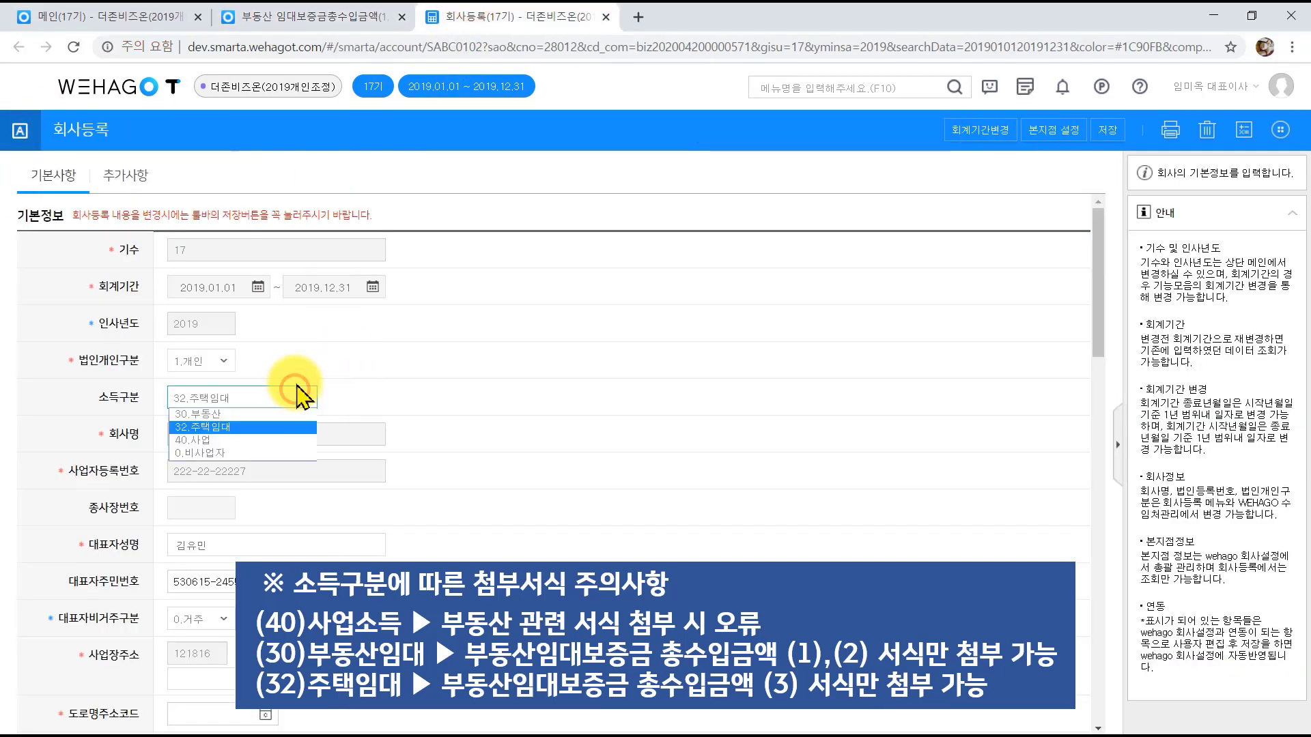
click(228, 414)
click(269, 10)
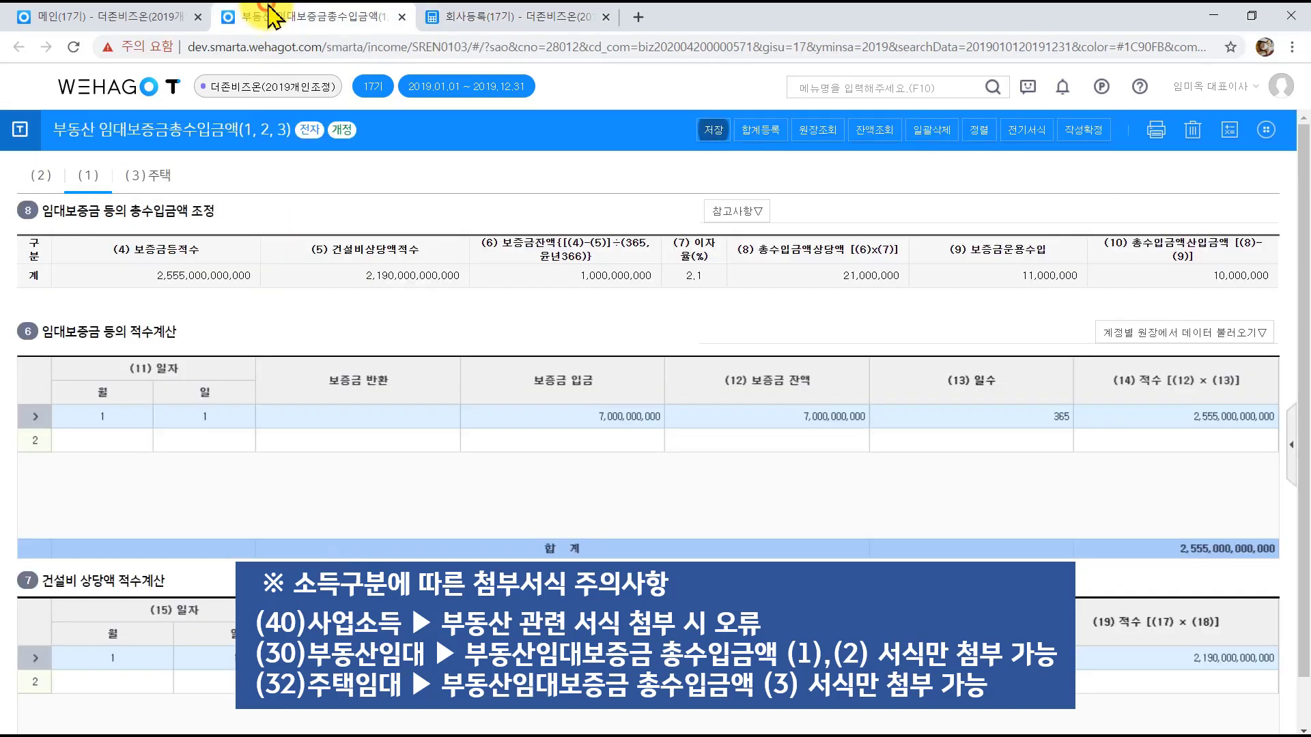
click(33, 176)
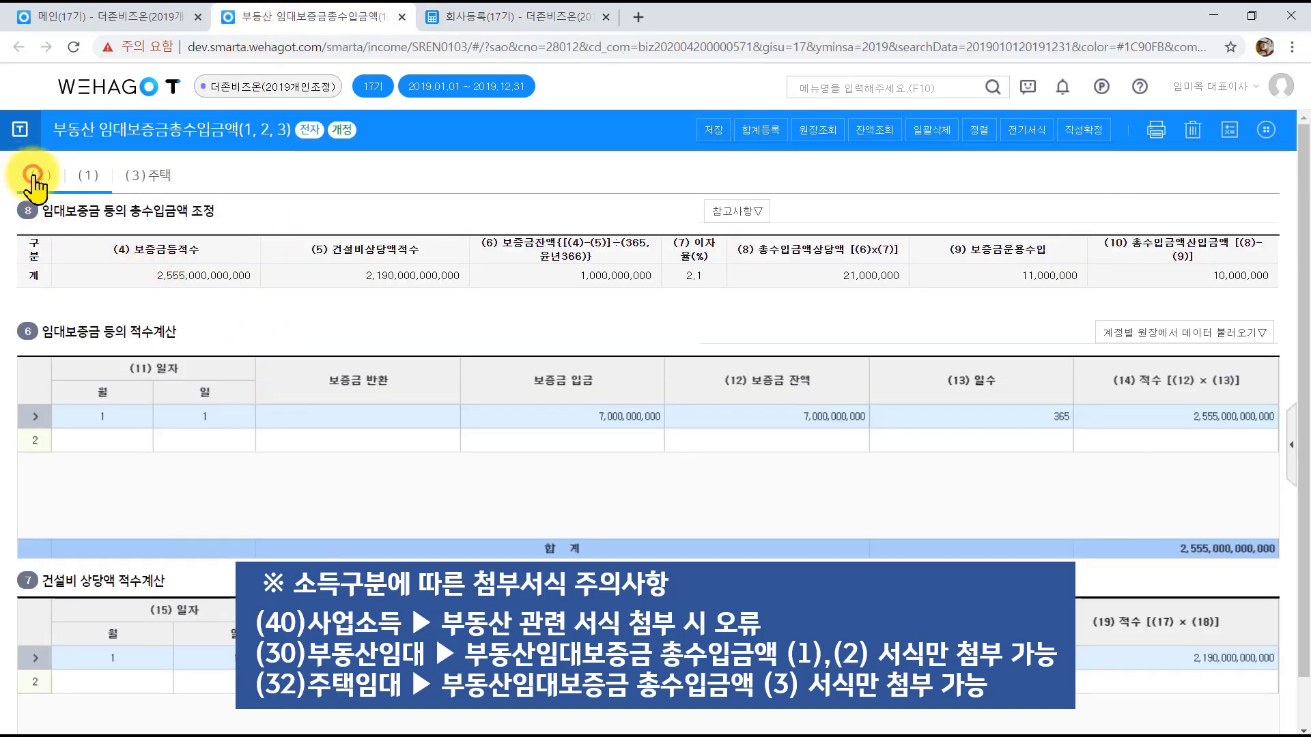
click(89, 180)
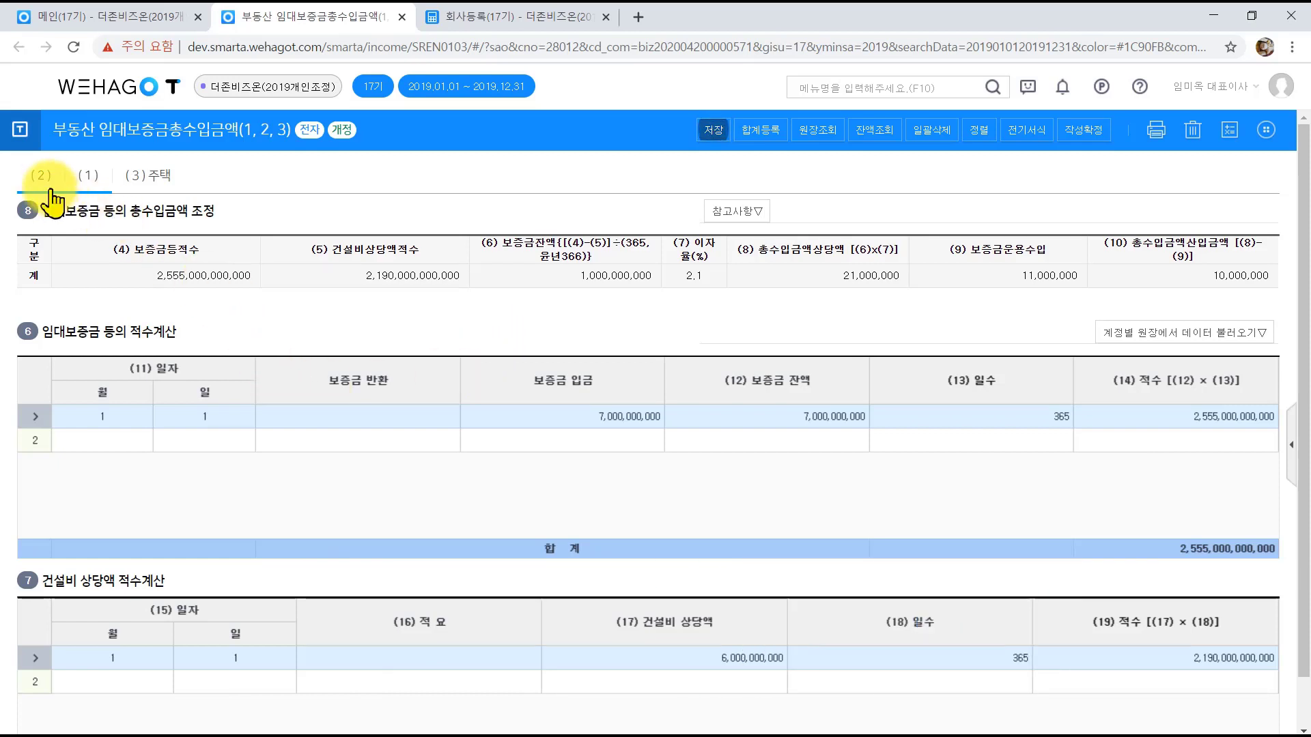
Step: Compare the (7) 건설비상당액 in form (2) with the (17) 건설비 상당액 in the 적수계산 of form (1)
click(41, 179)
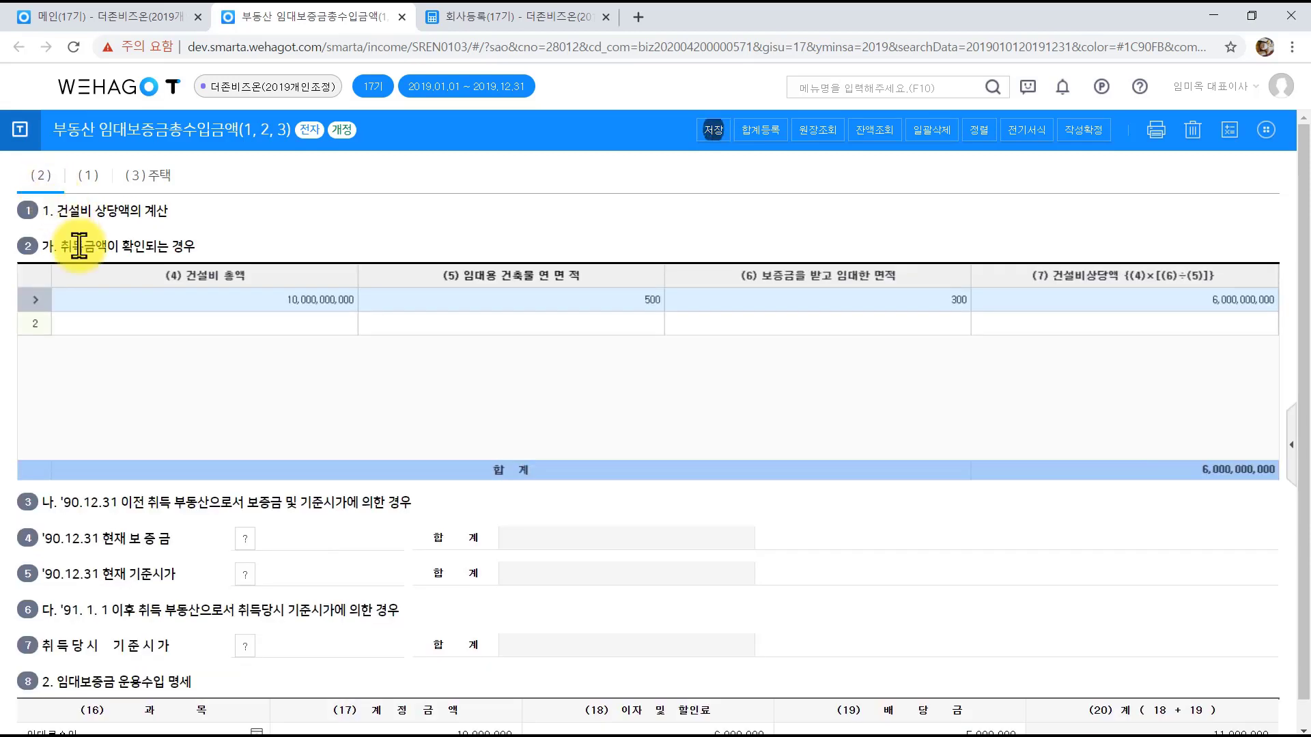
click(87, 179)
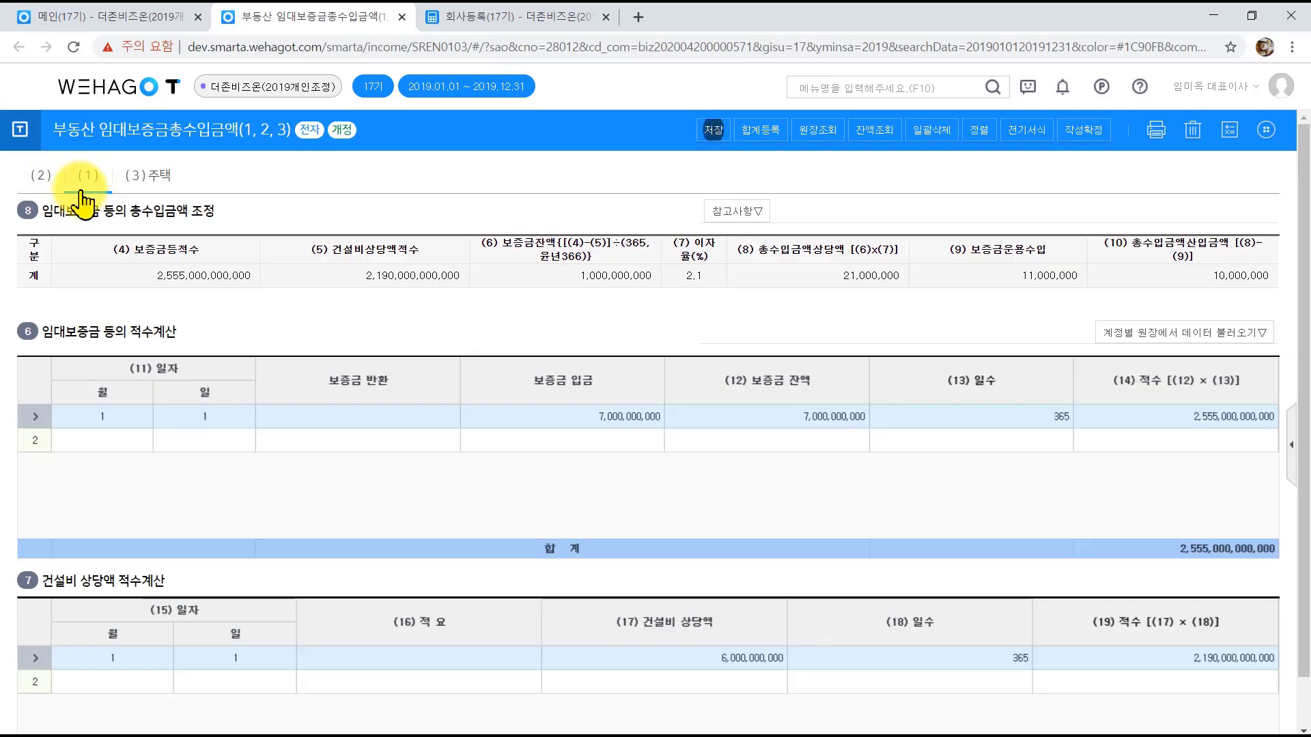
click(41, 177)
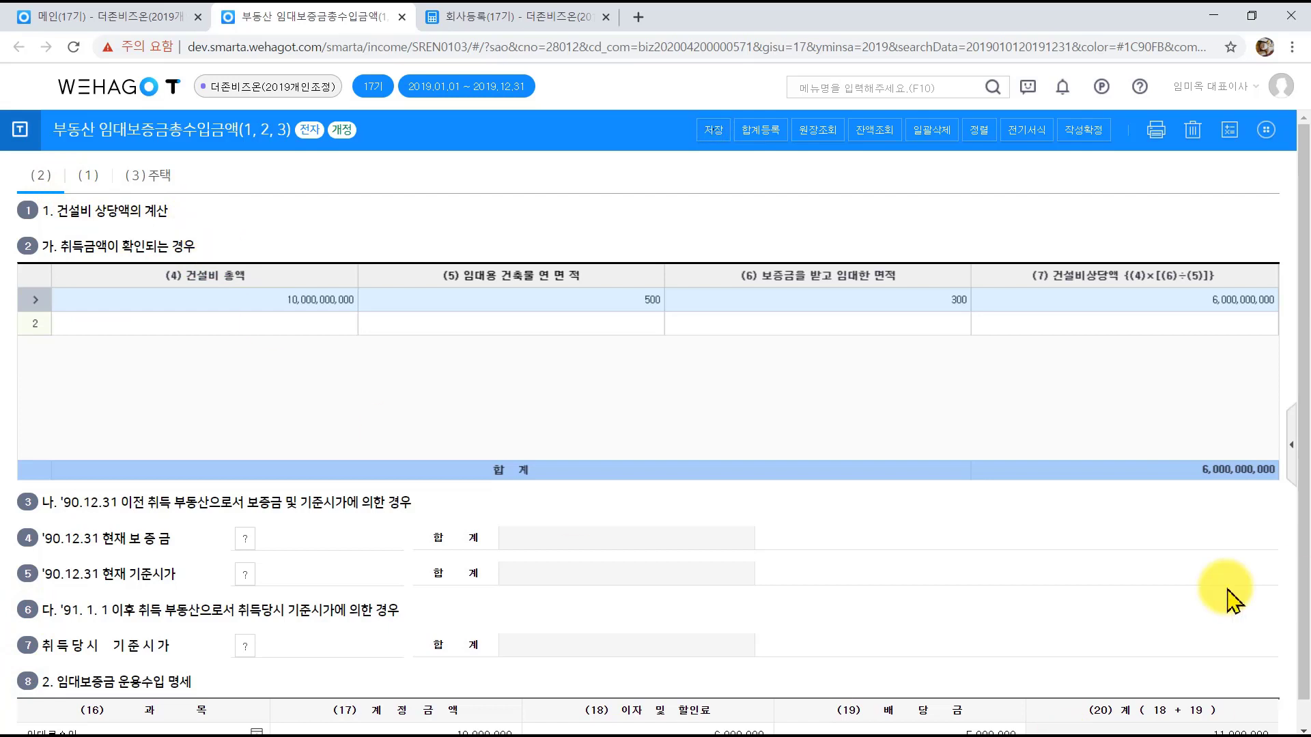
click(1174, 301)
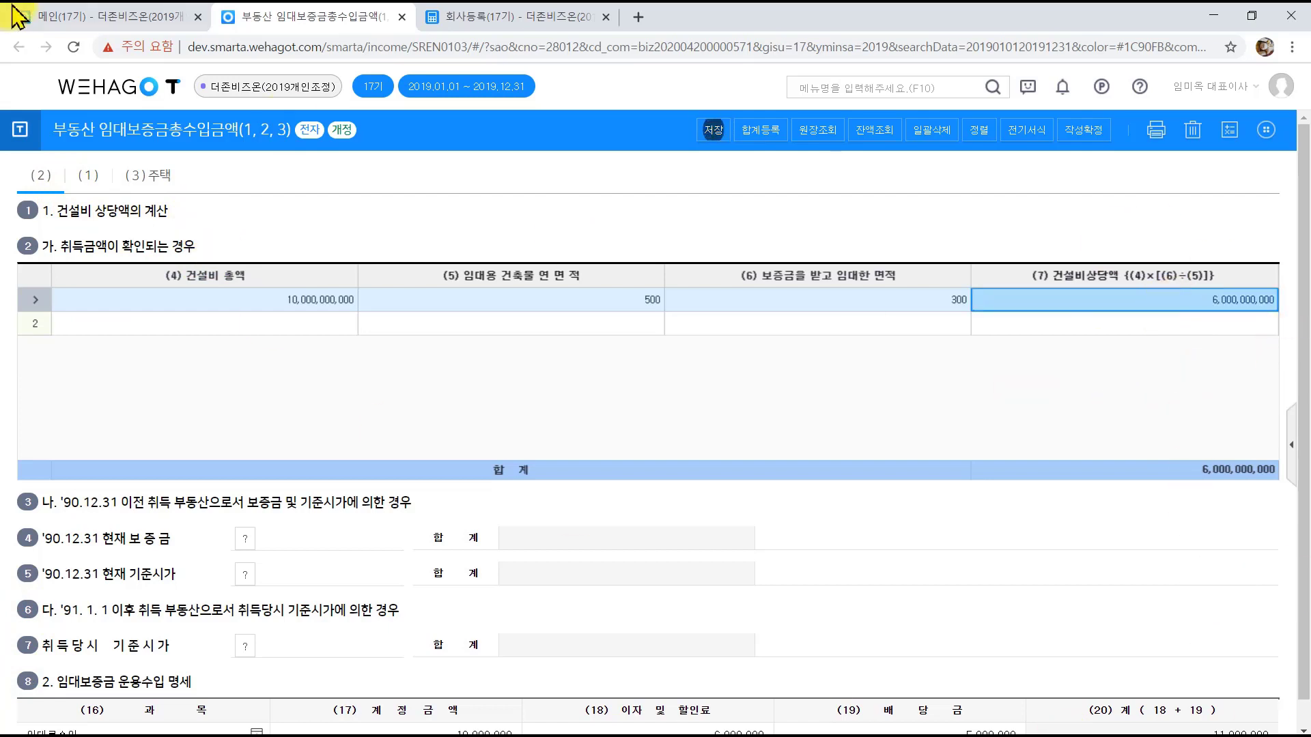
click(89, 179)
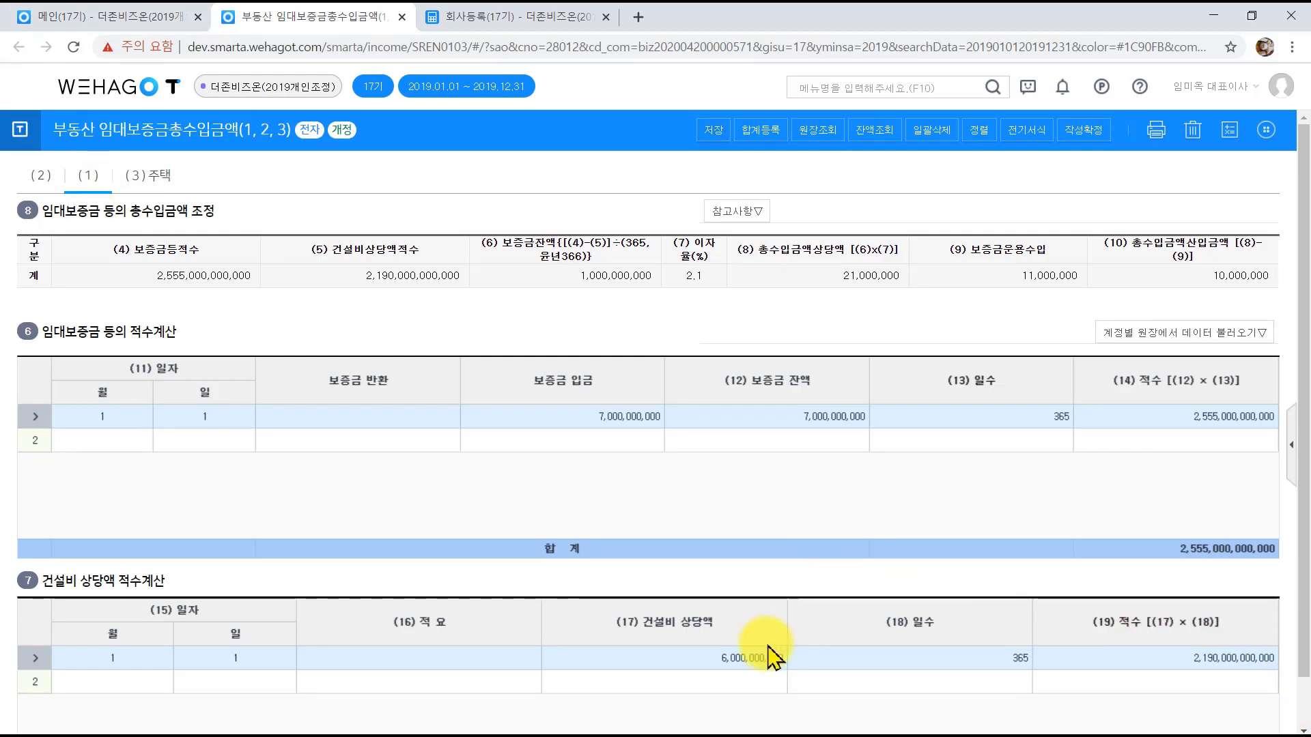
click(750, 661)
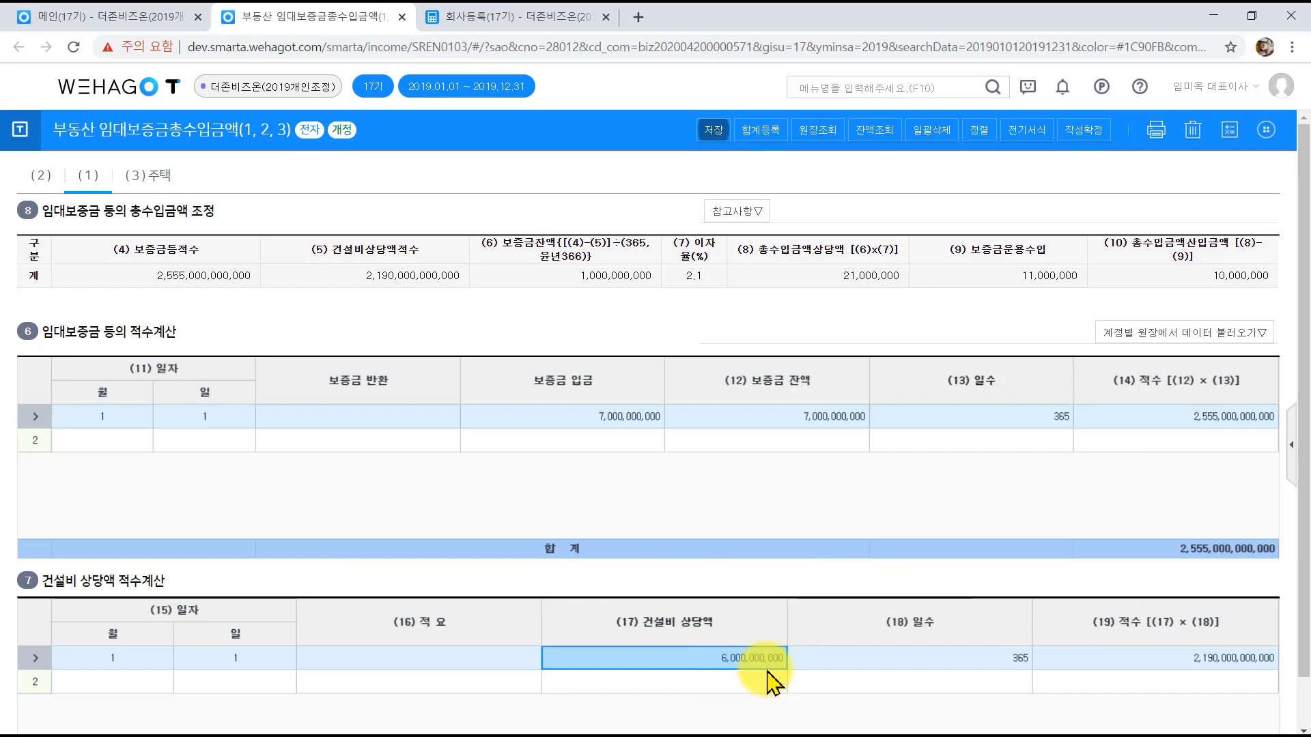
Step: Examine the 임대보증금 운용수입 명세 in form (2), including its (20) 계 amount
click(41, 176)
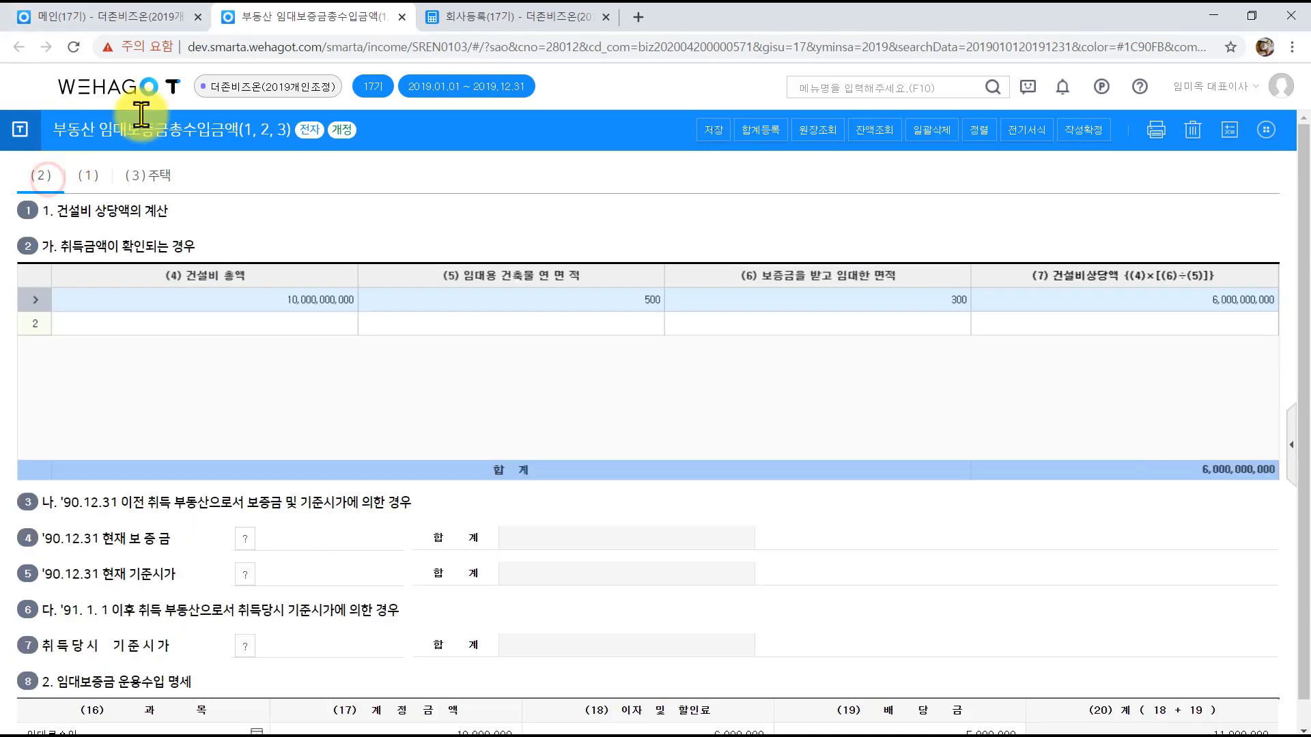
scroll(887, 522, down, 1)
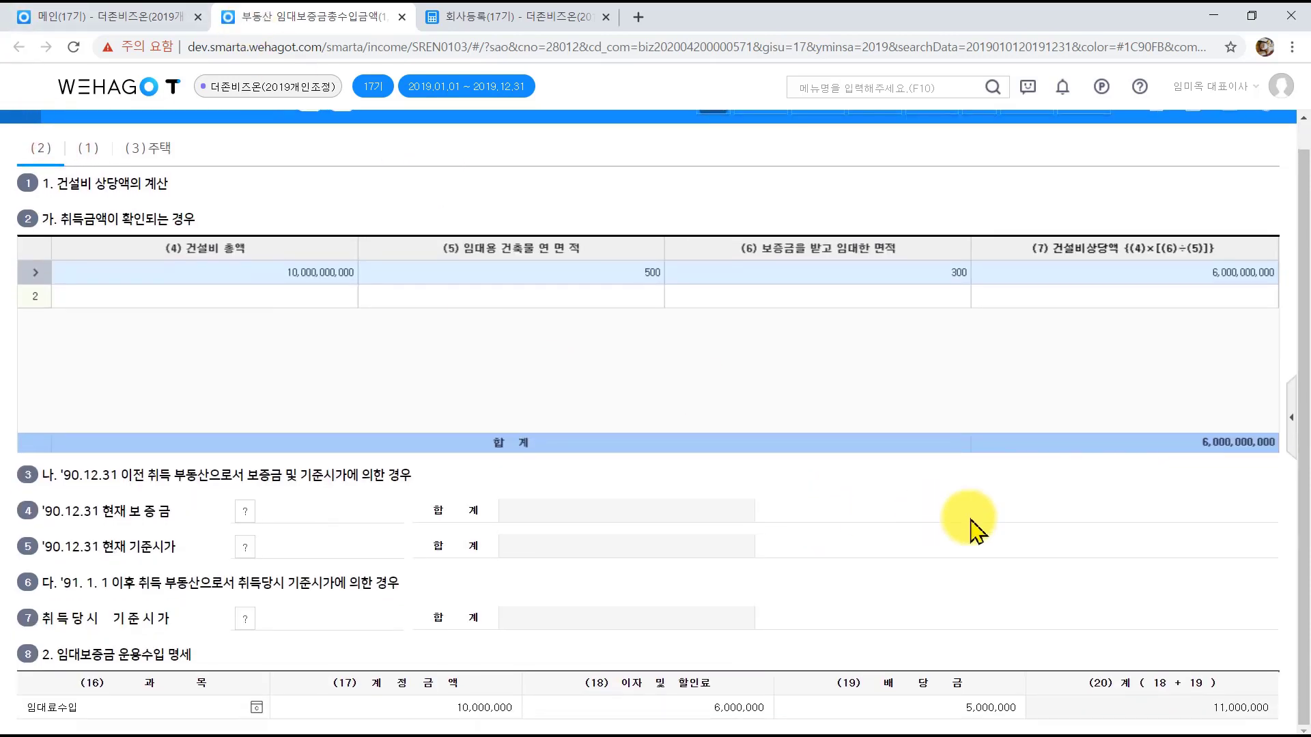
click(202, 658)
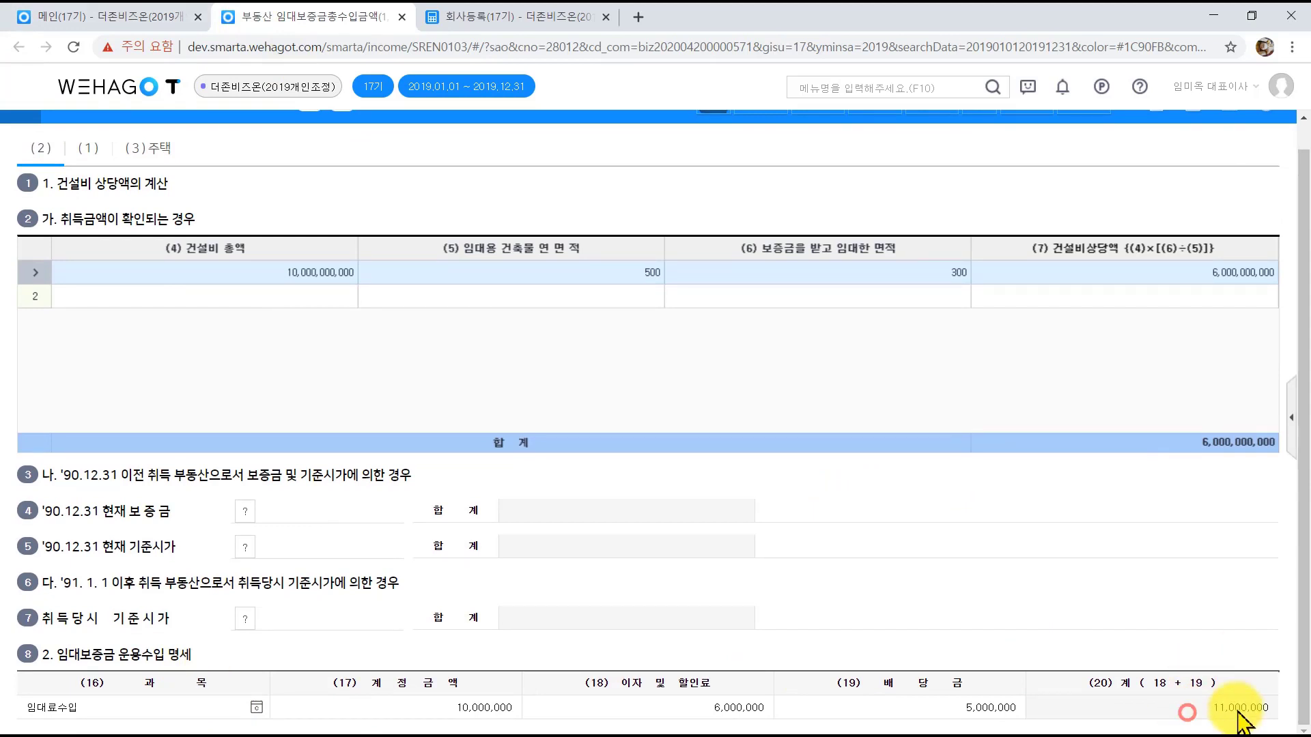
Step: Review the date entry rows of 임대보증금 등의 적수계산 in form (1)
click(73, 148)
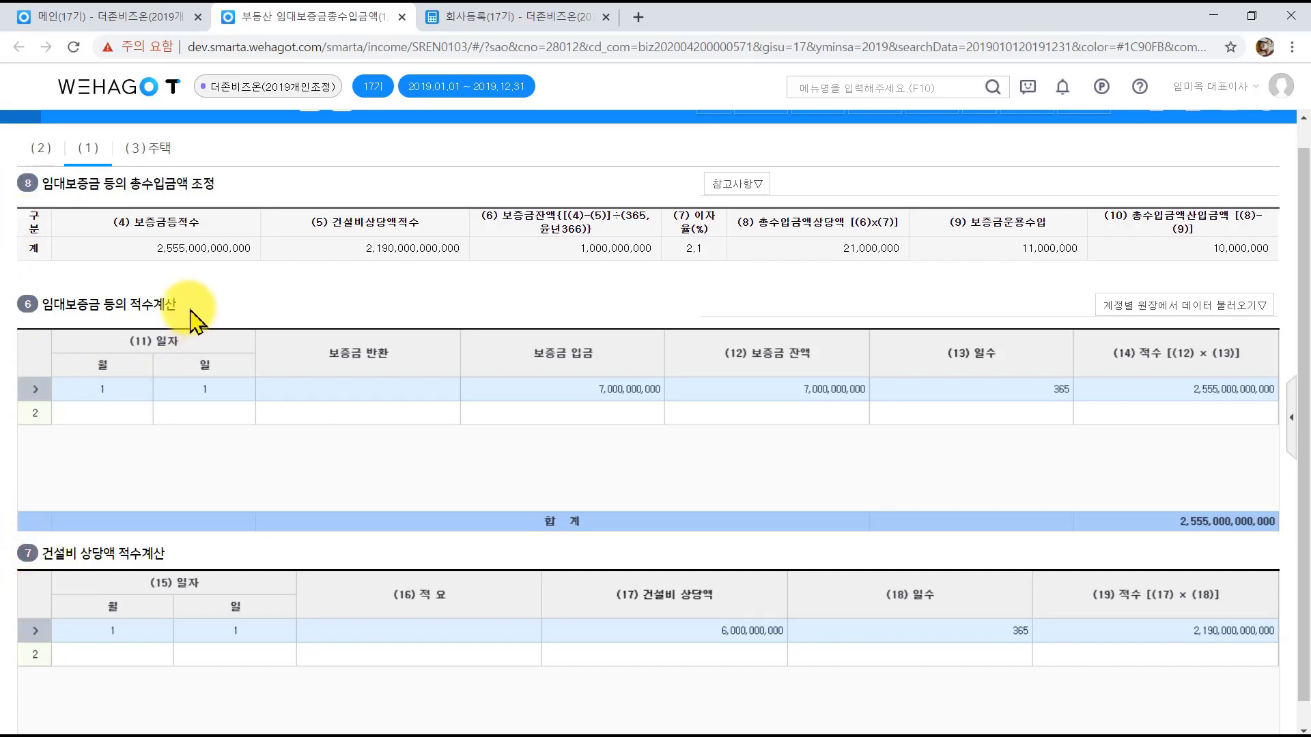
click(103, 393)
text(1)
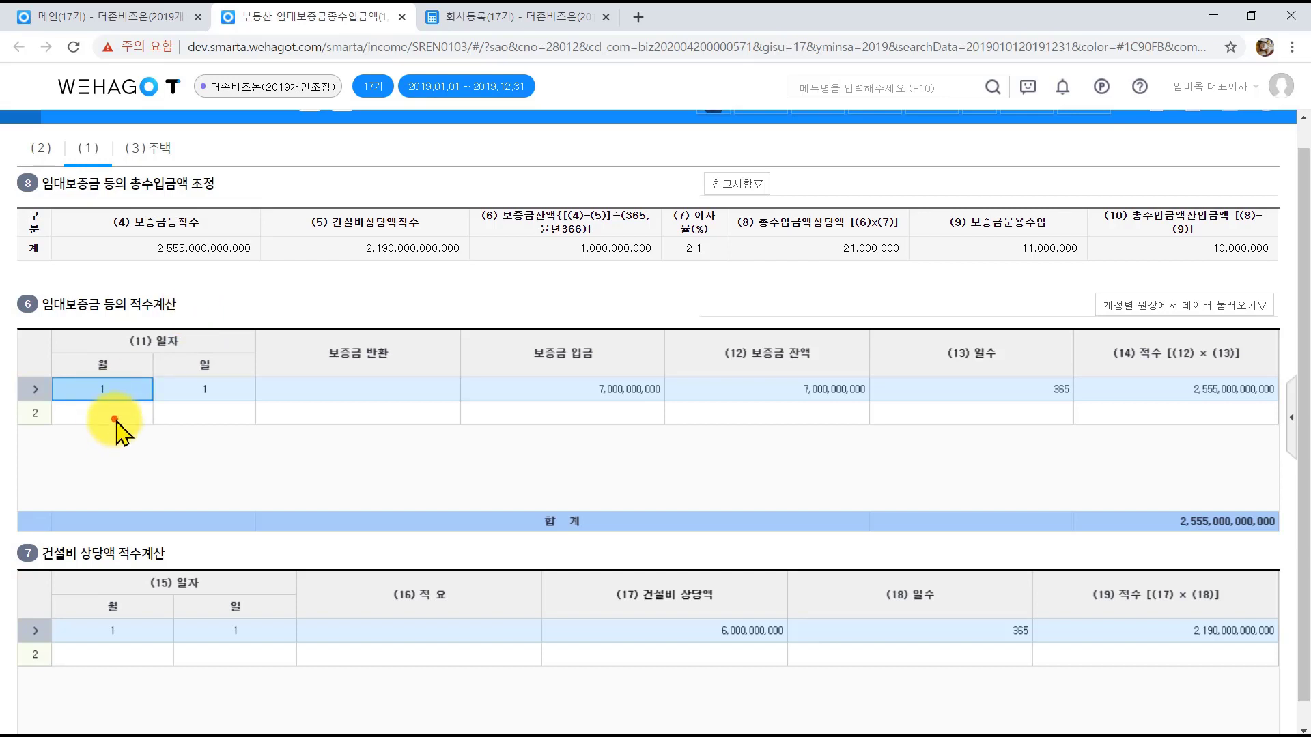
click(109, 414)
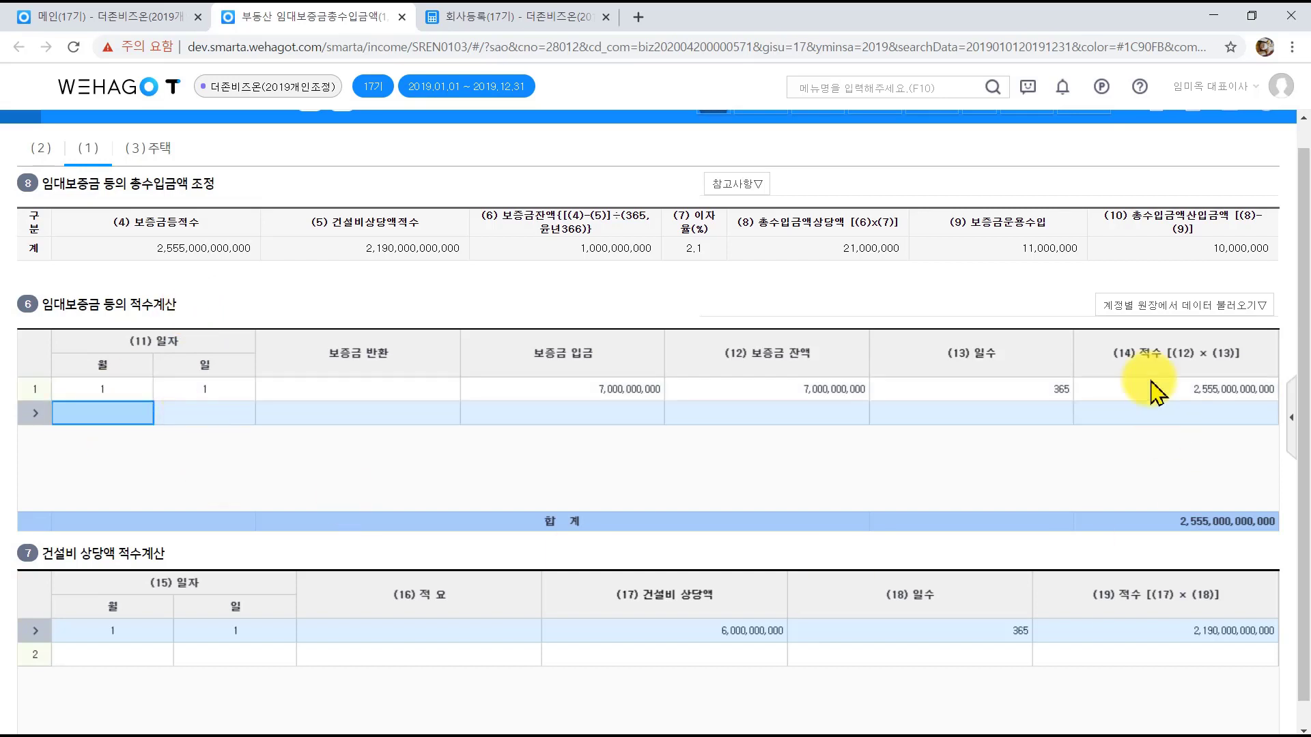
Step: View the 계정별 원장 데이터 불러오기 option for the deposit 적수계산, decline reloading, and check both 적수계산 sections of form (1)
click(1153, 308)
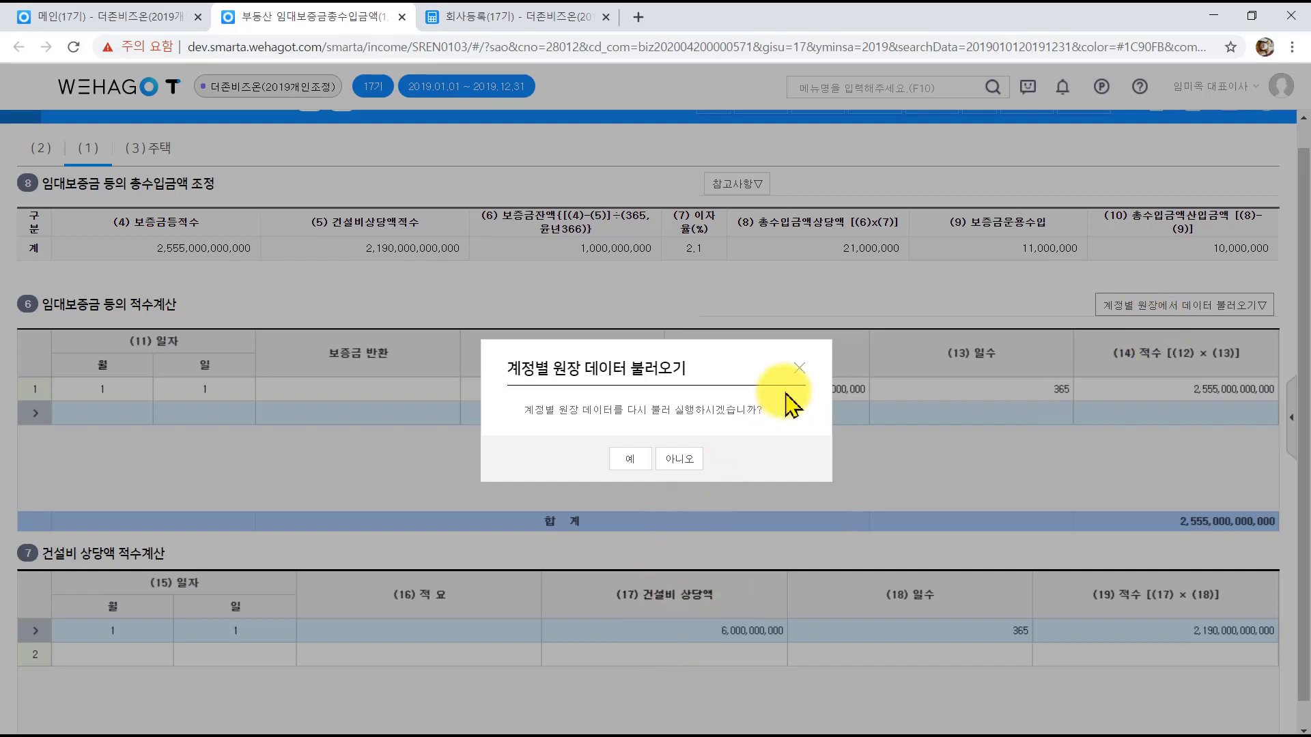
click(680, 461)
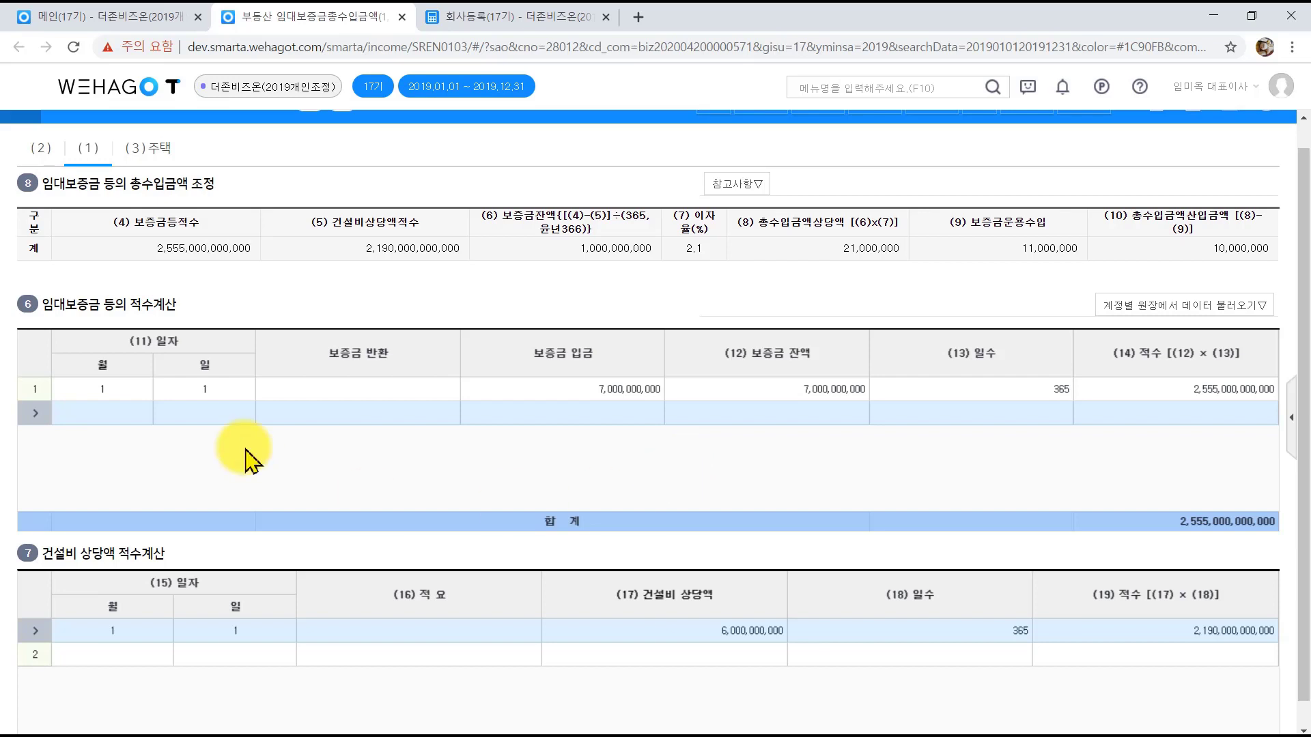
click(214, 297)
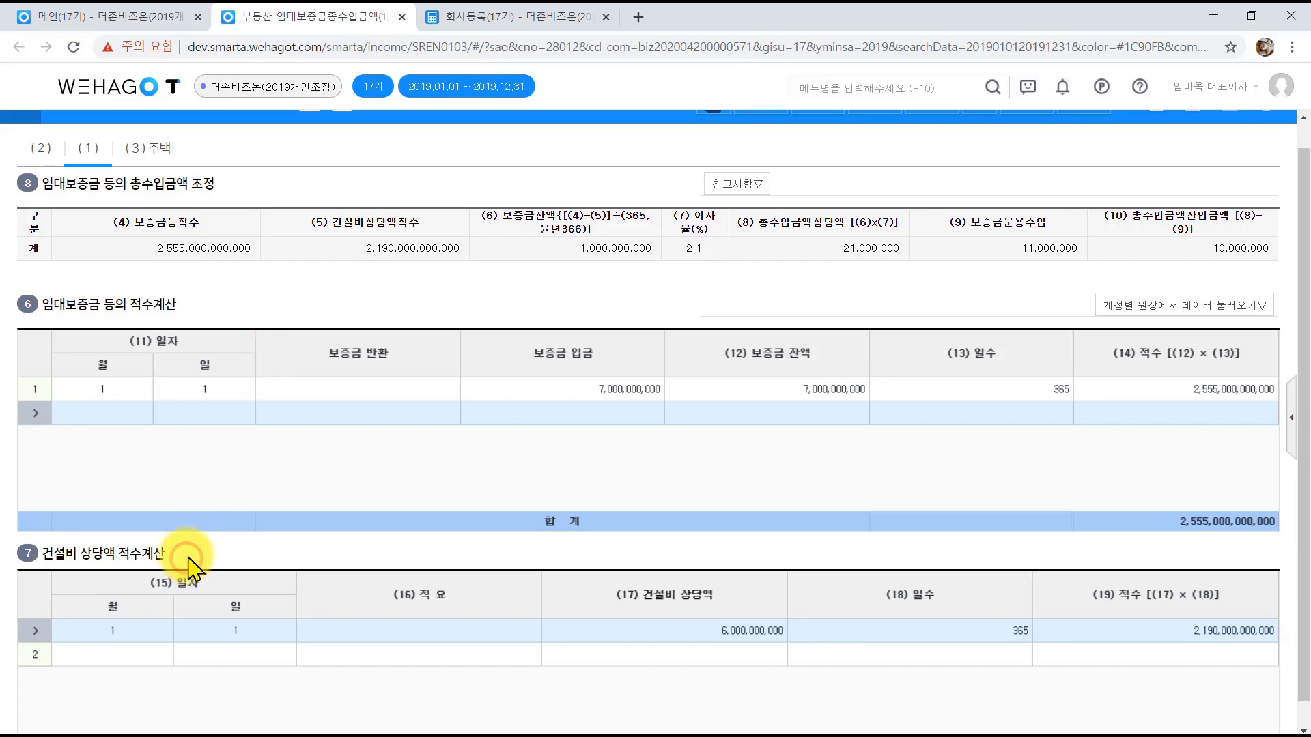
scroll(211, 379, up, 1)
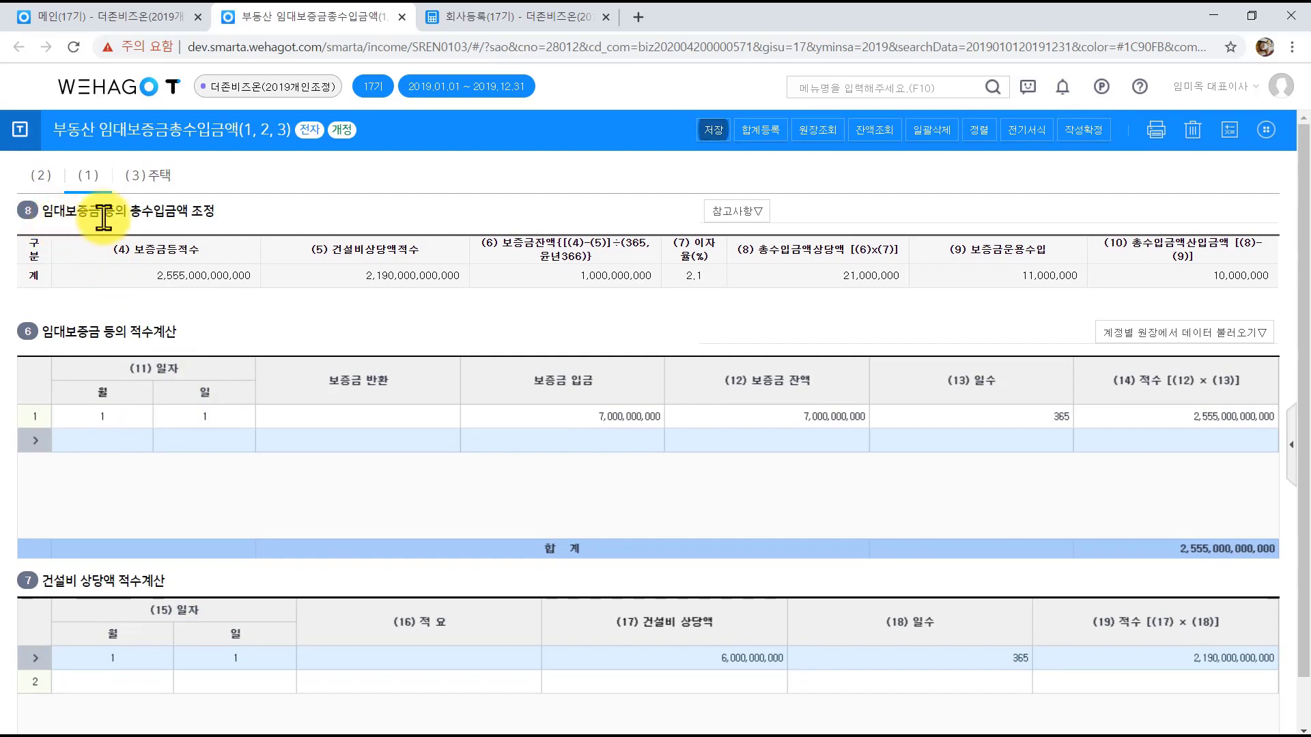